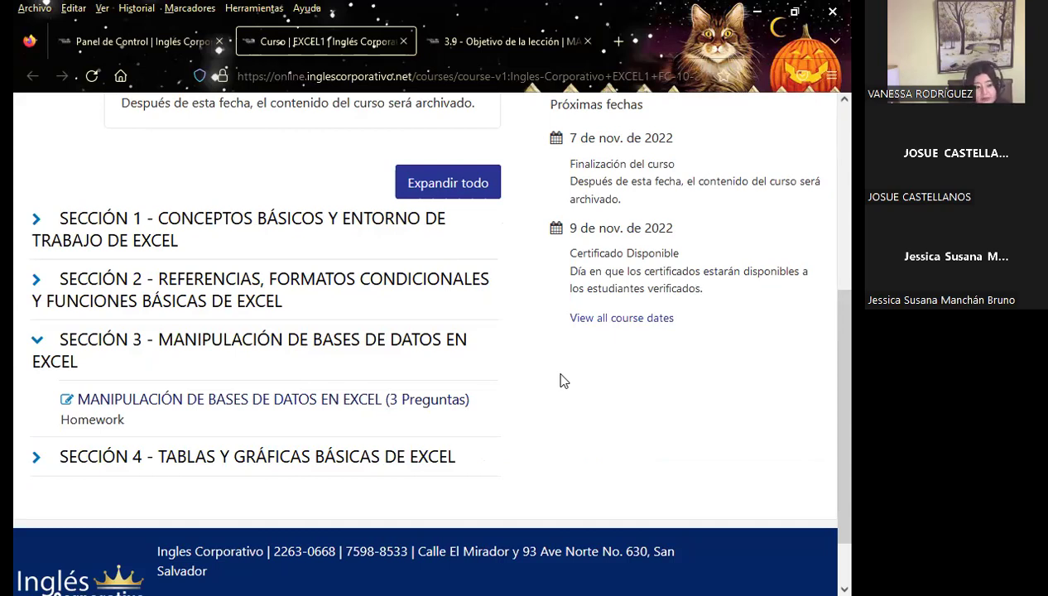
Step: Collapse section 3, expand section 4 of the Excel course, and open its Examen Final in a separate tab
click(35, 341)
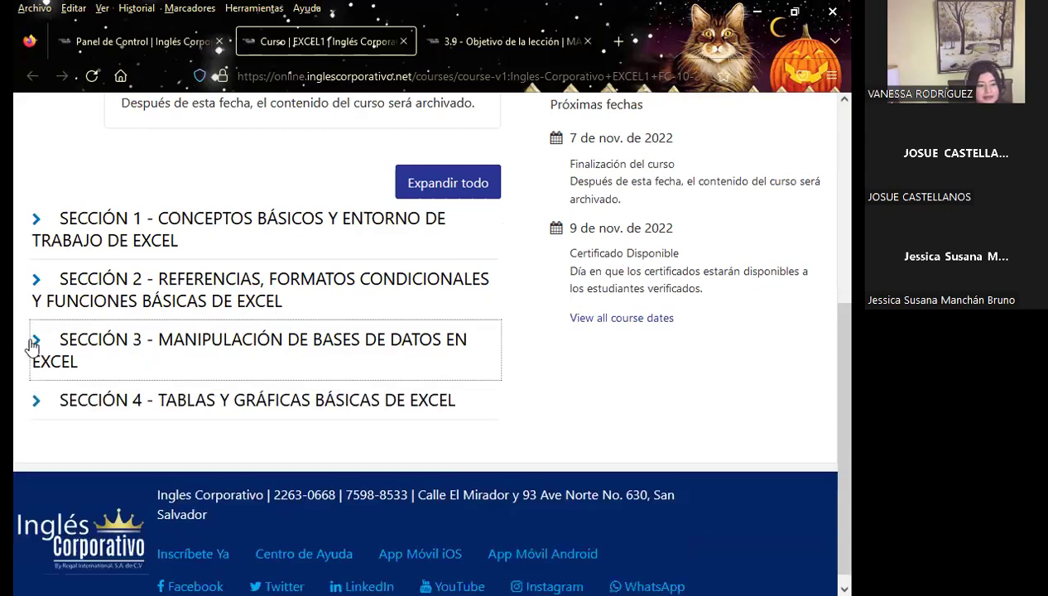
click(36, 402)
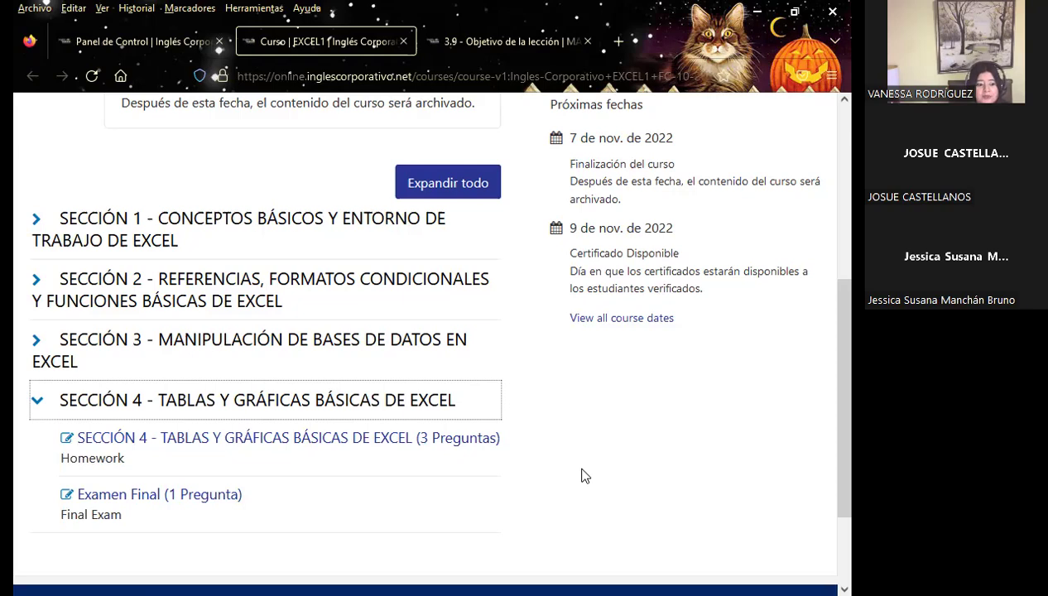
middle_click(150, 500)
click(488, 43)
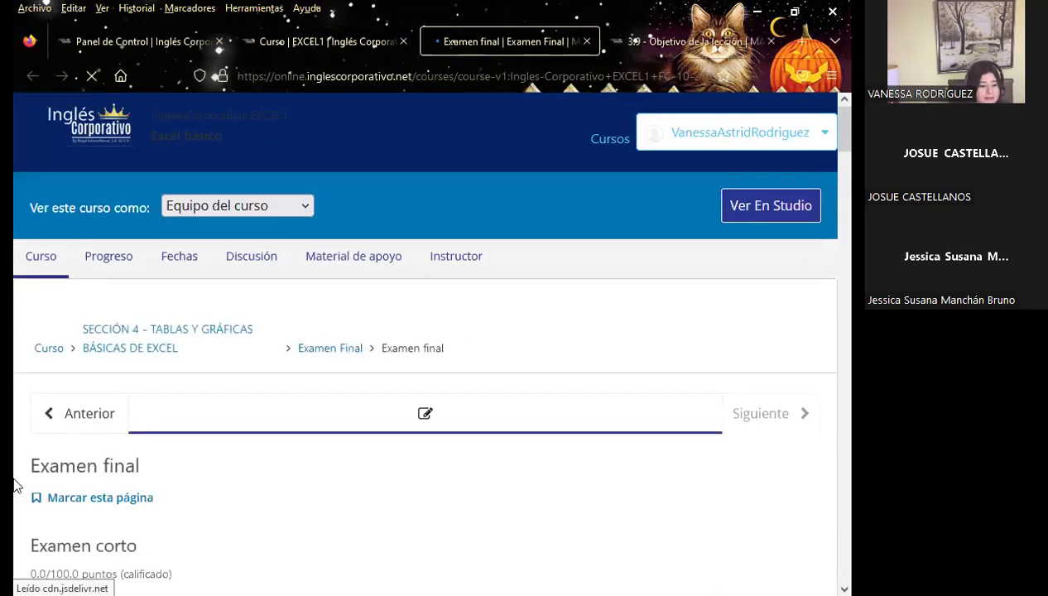
Step: Review the final exam's questions from start to end, then close the exam page
scroll(14, 476, down, 2)
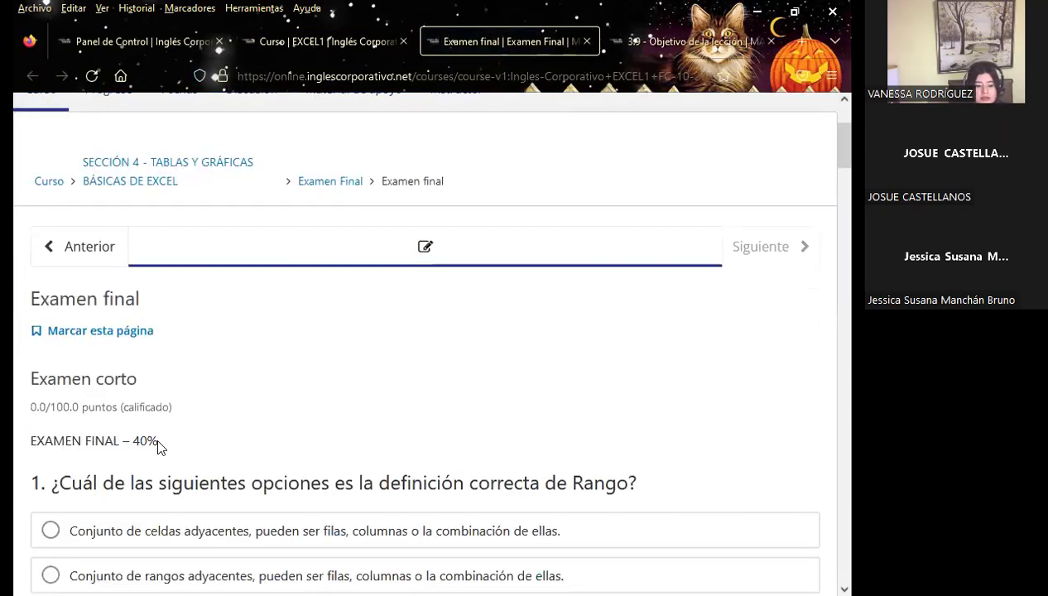
scroll(314, 425, down, 15)
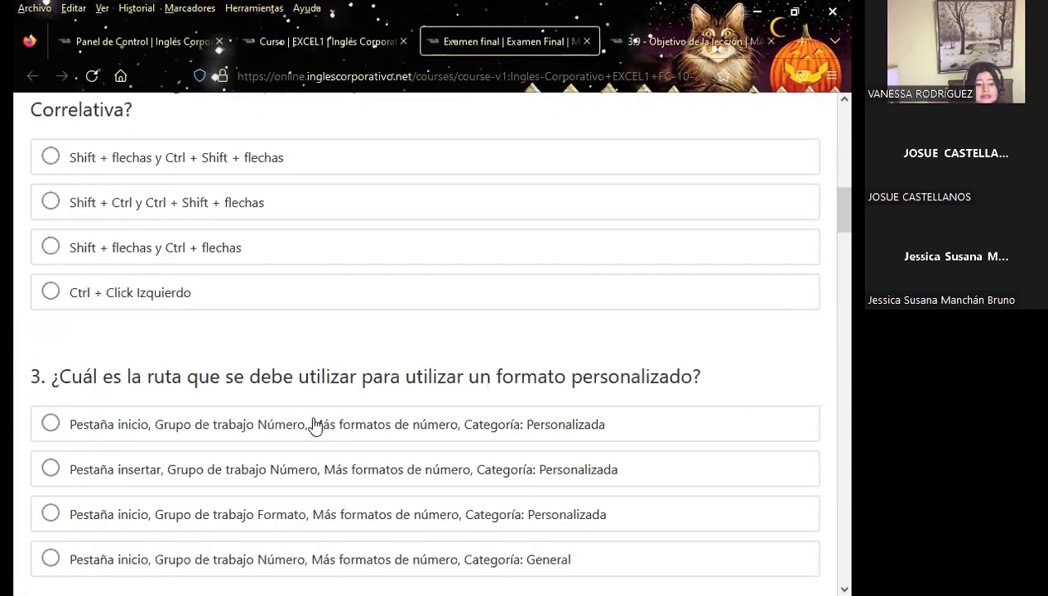
scroll(316, 426, down, 20)
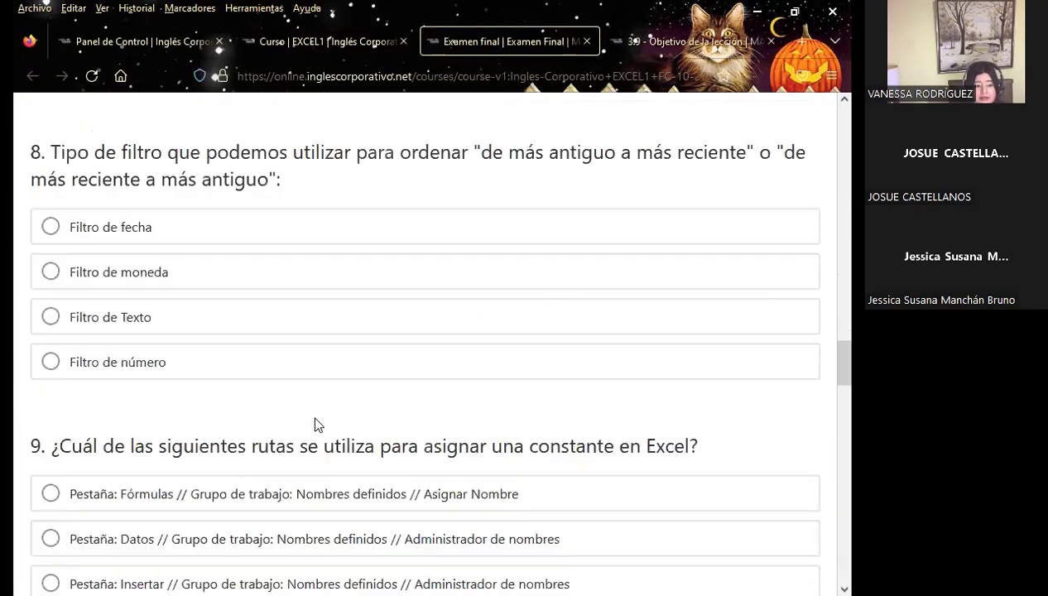
scroll(316, 425, down, 8)
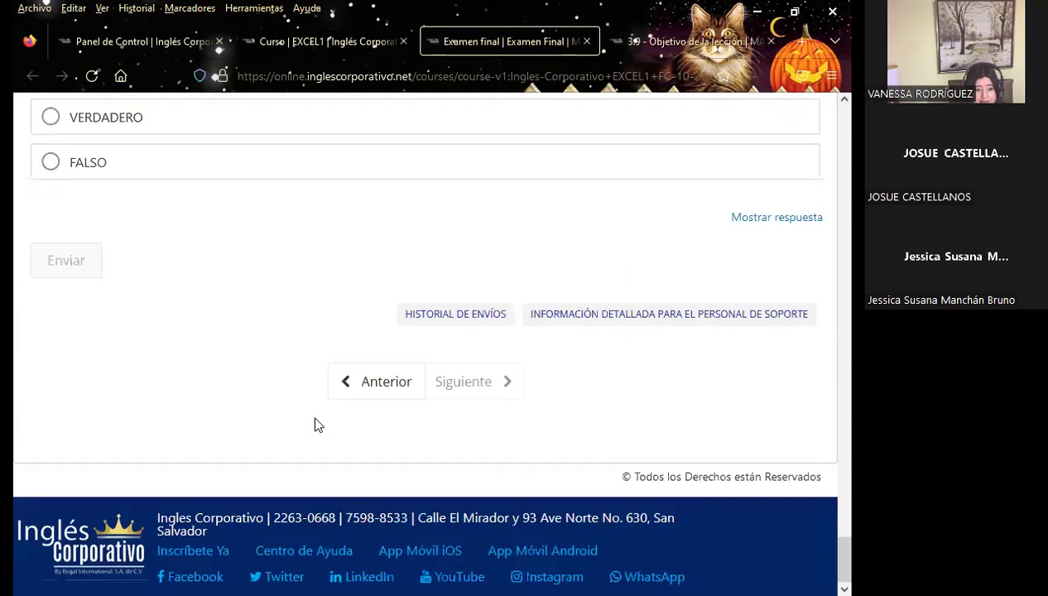
scroll(315, 423, up, 7)
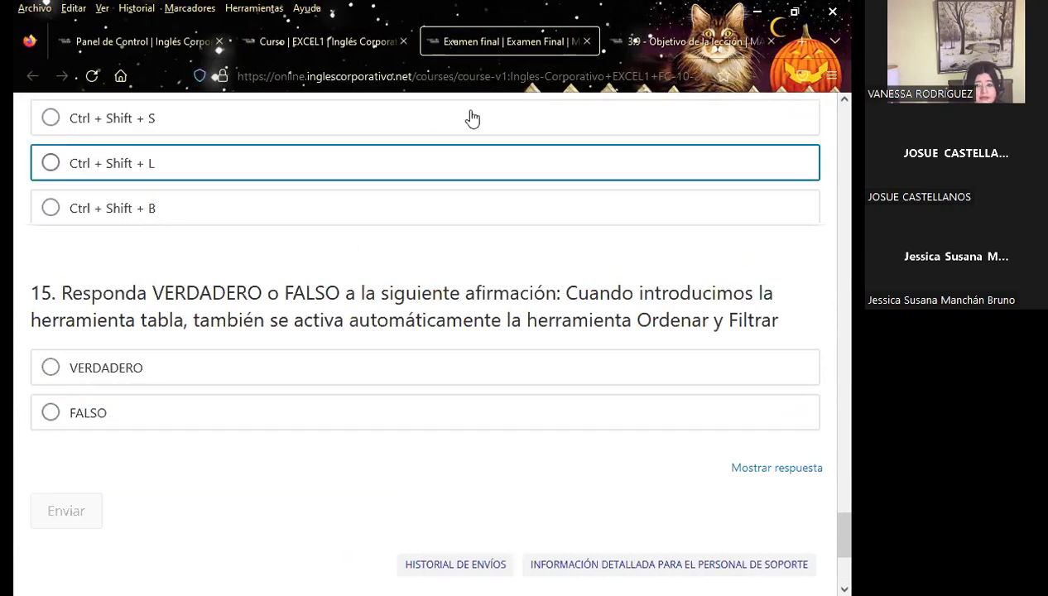
click(586, 42)
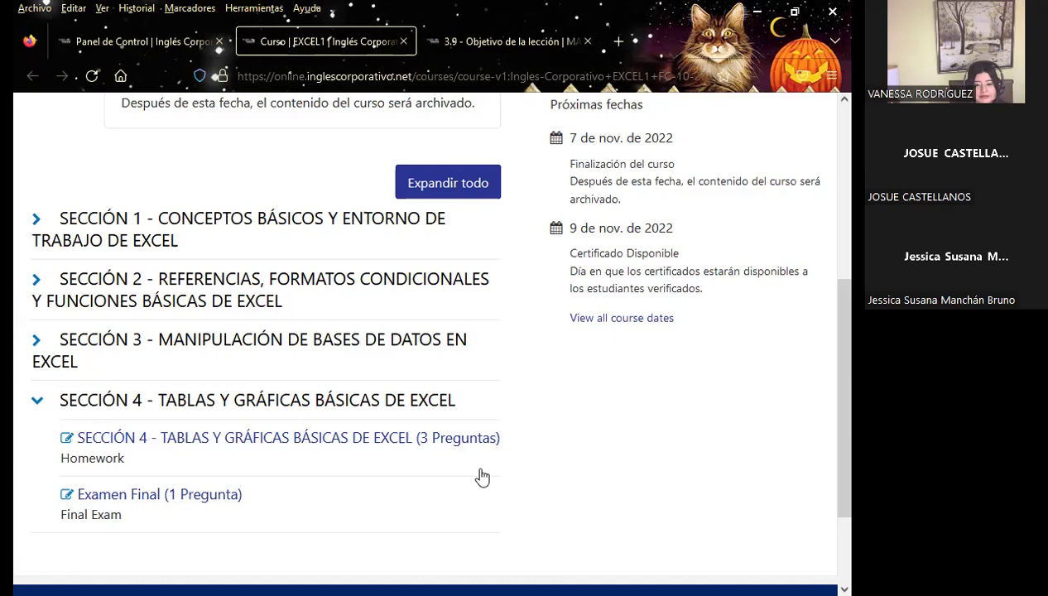
Step: Switch to the PowerPoint presentation for session 12 and go through its slides from the title to the COMENTARIO slide
key(alt+Tab)
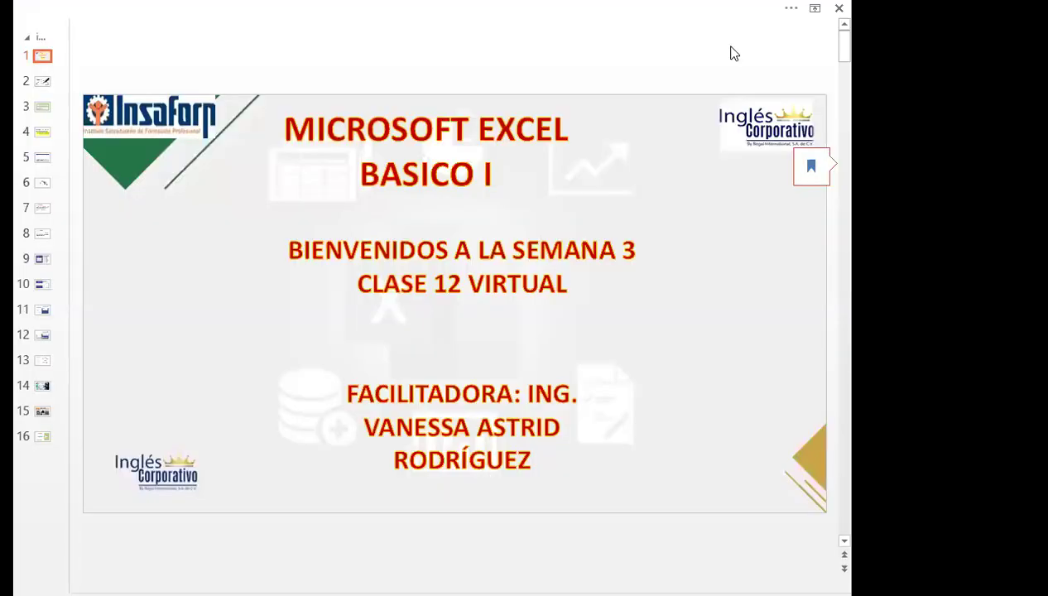
scroll(662, 392, down, 1)
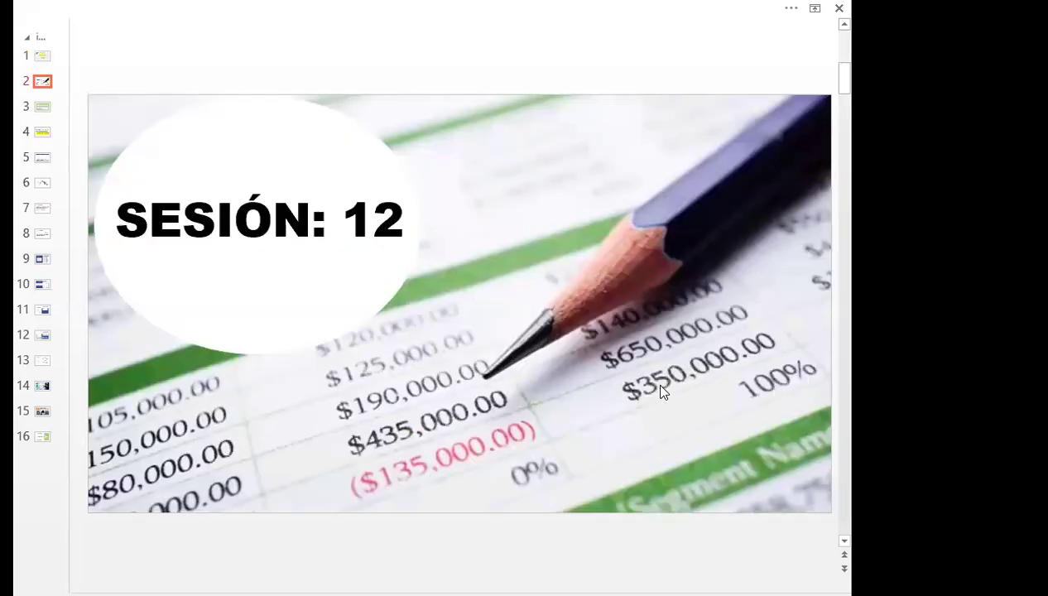
scroll(662, 392, down, 1)
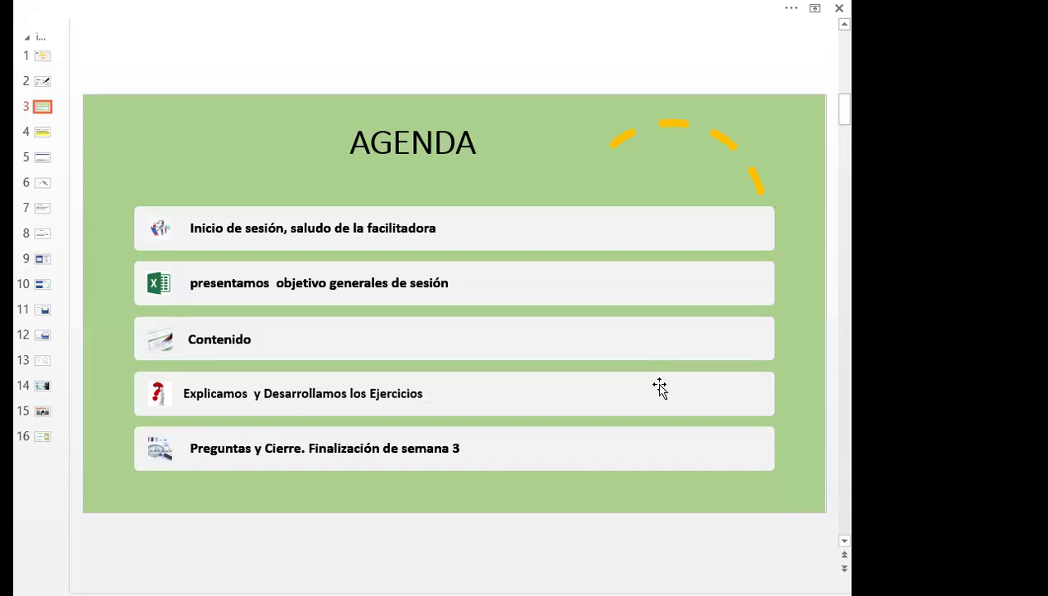
scroll(659, 386, down, 1)
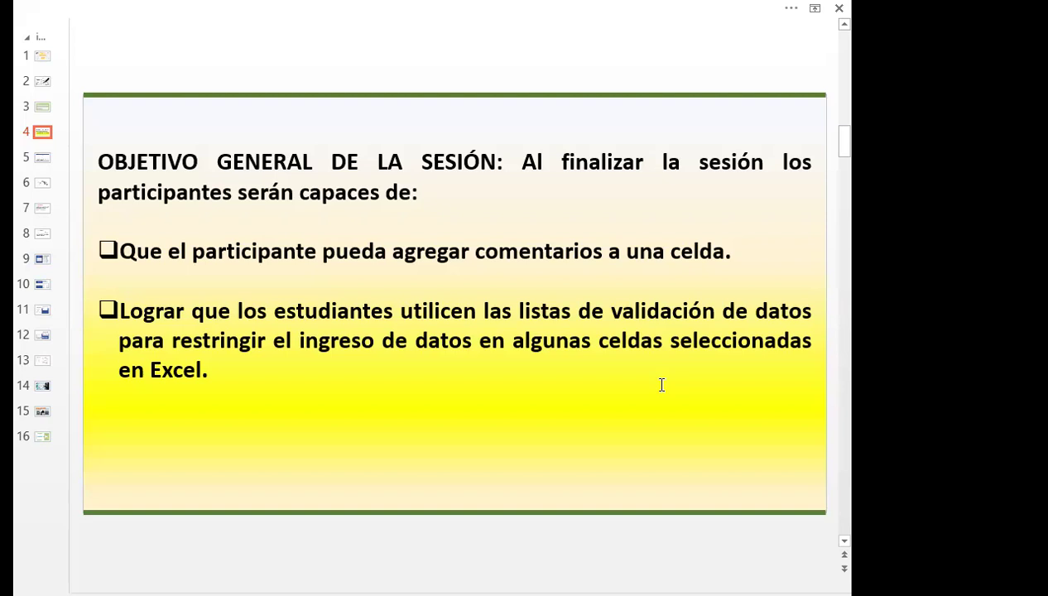
scroll(662, 385, down, 1)
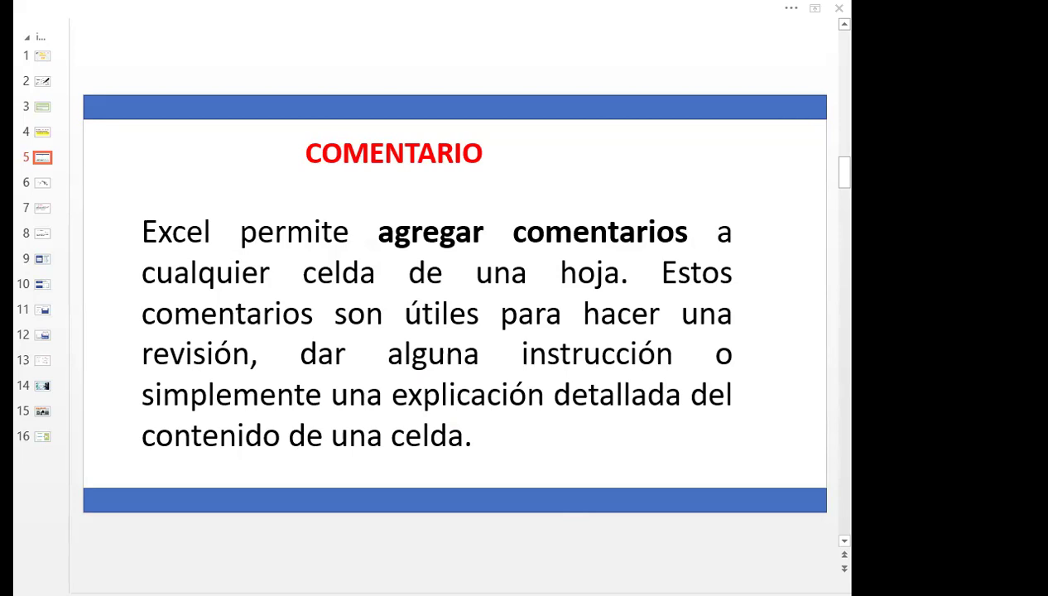
Step: Switch to the Excel workbook and insert a comment without text in cell B7 of the COMENTARIOS sheet
key(alt+Tab)
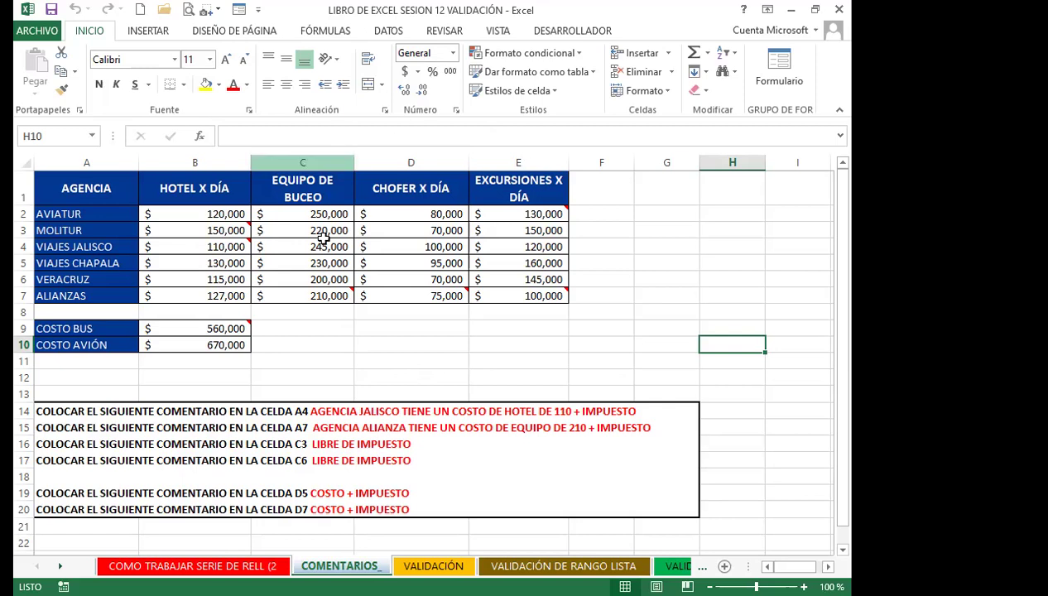
click(400, 212)
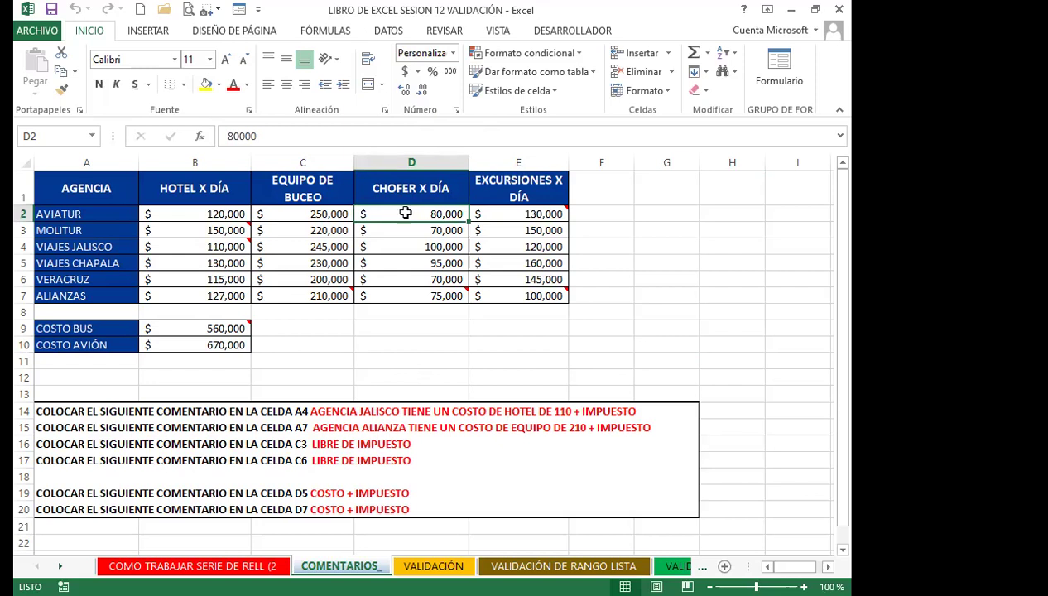
click(389, 328)
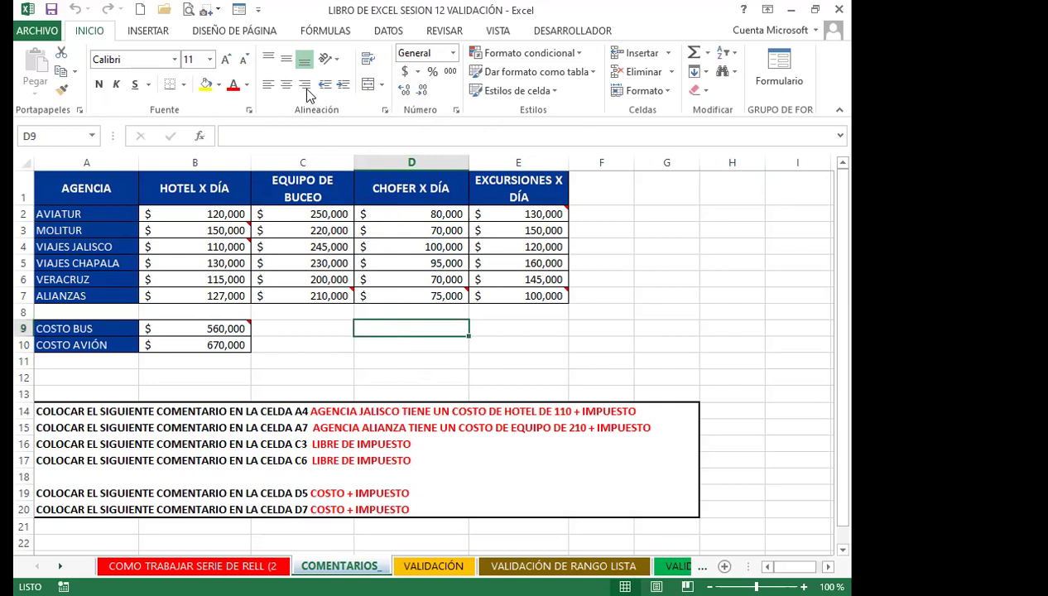
click(454, 37)
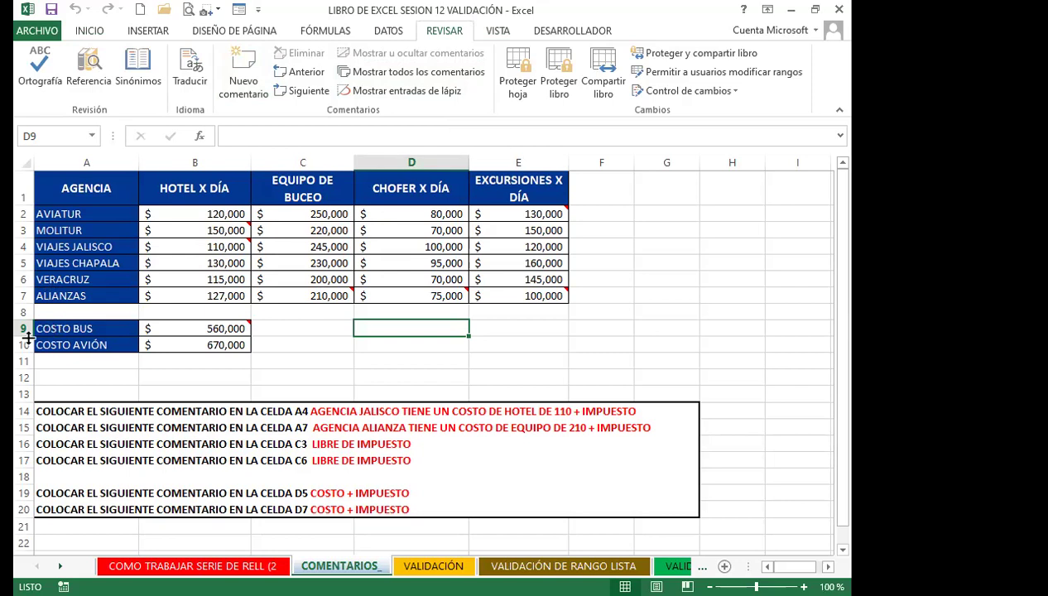
click(190, 295)
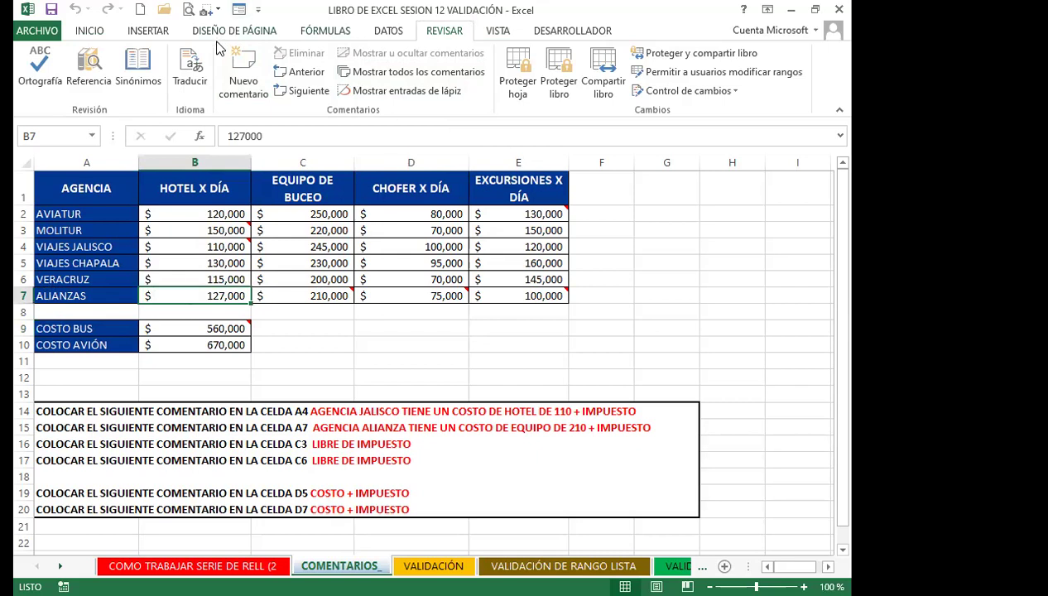
click(248, 79)
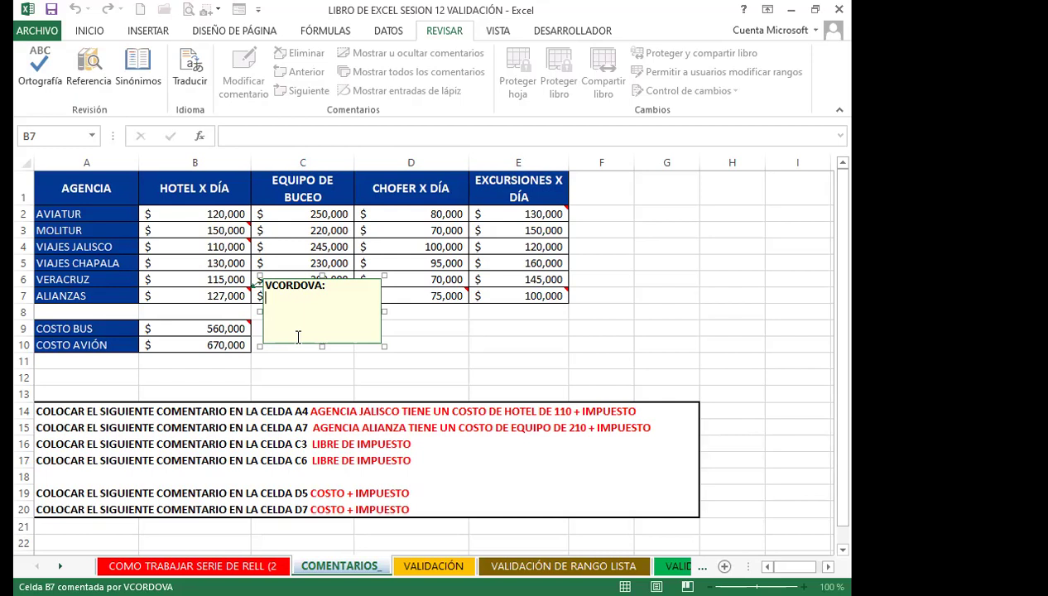
click(296, 372)
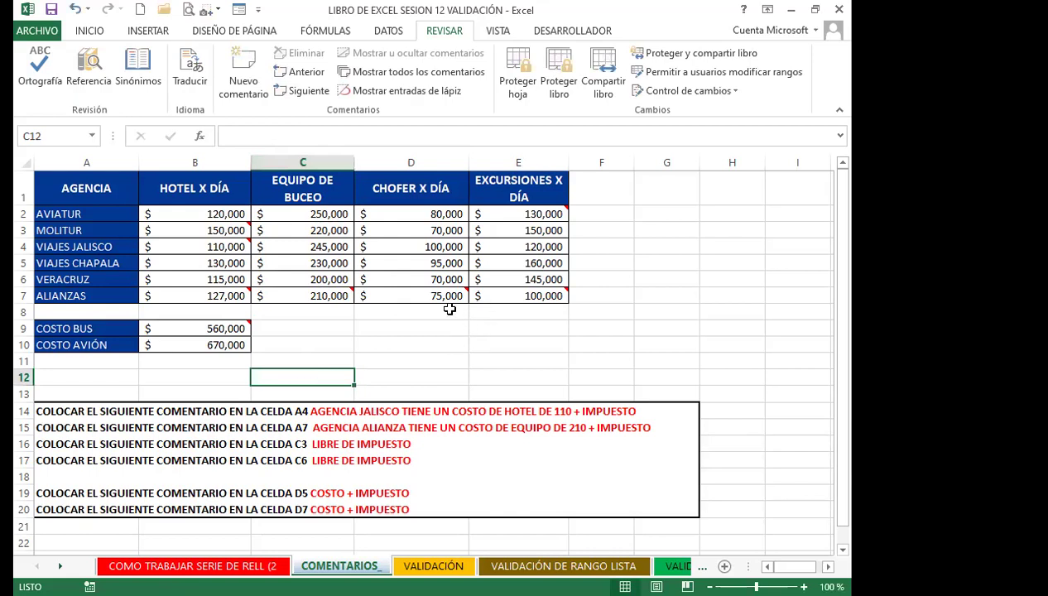
Step: View the existing comment on cell D7, the driver cost for ALIANZAS
mouse_move(445, 297)
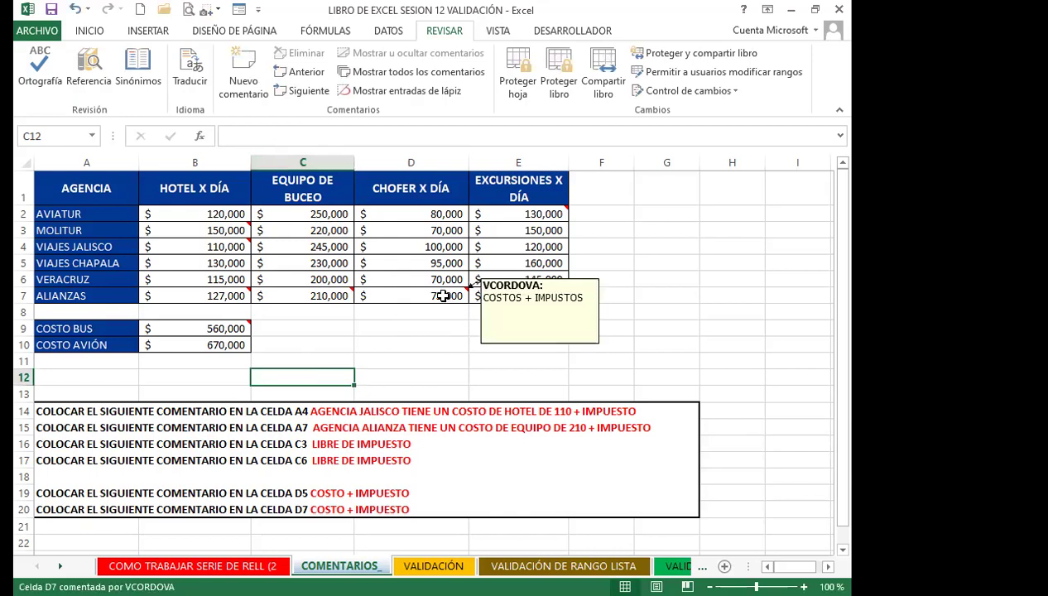
click(434, 296)
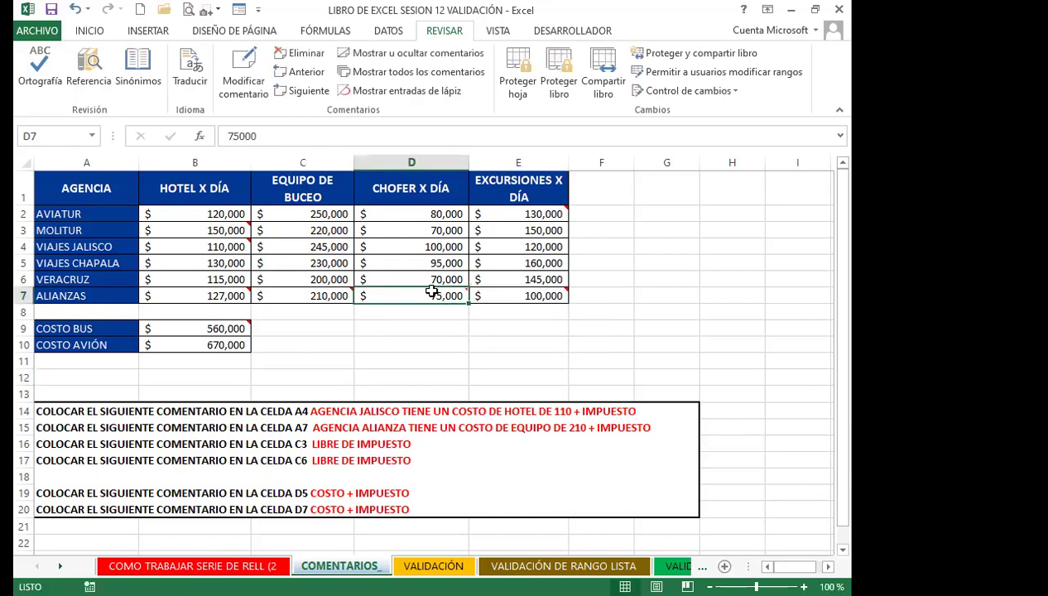
mouse_move(445, 296)
click(547, 187)
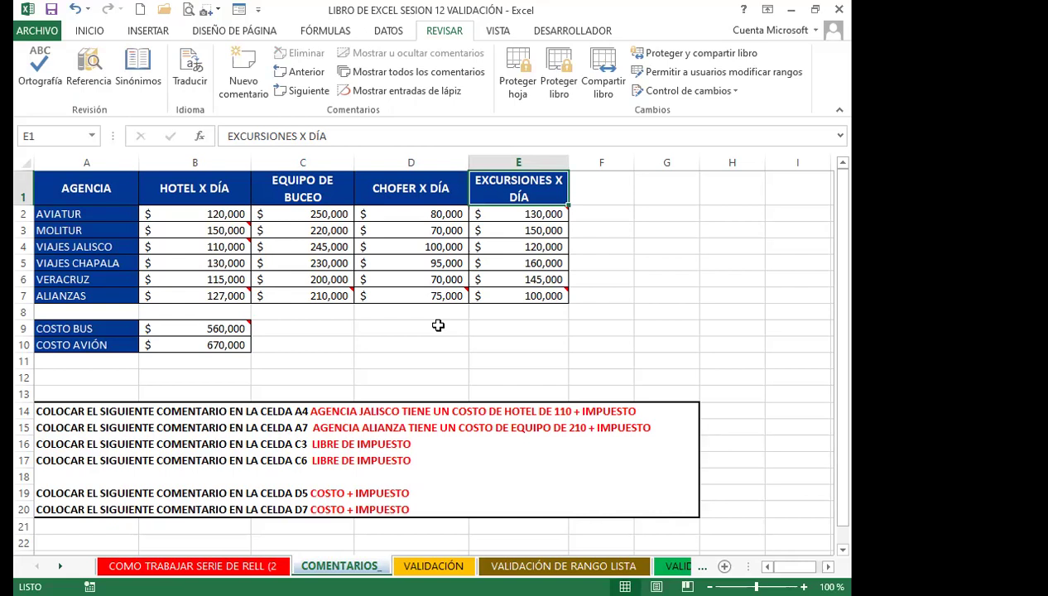
Step: Delete the comment from cell C7, the diving equipment cost for ALIANZAS
click(311, 291)
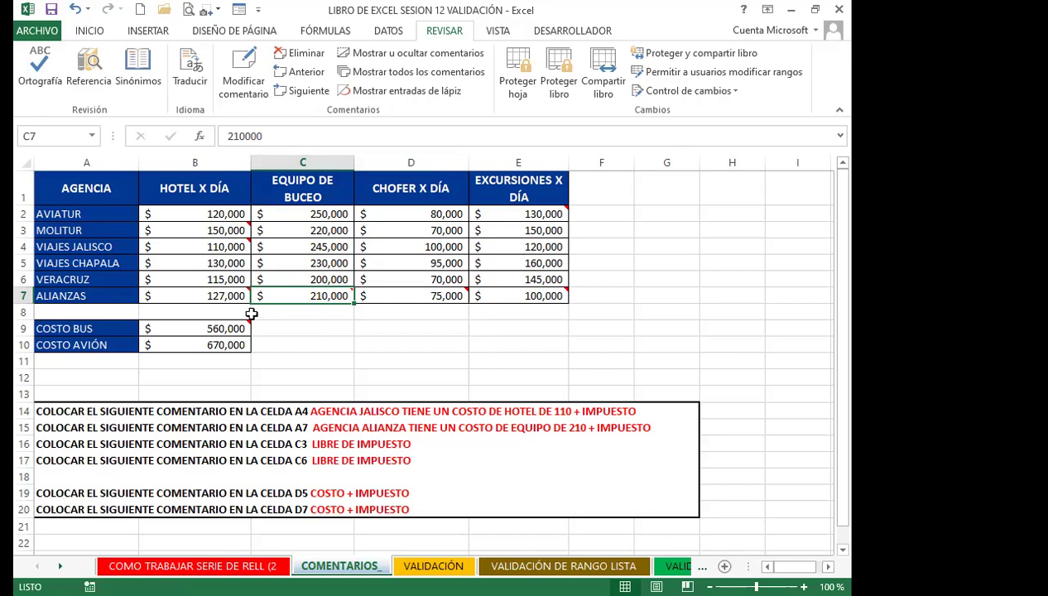
mouse_move(216, 240)
click(300, 52)
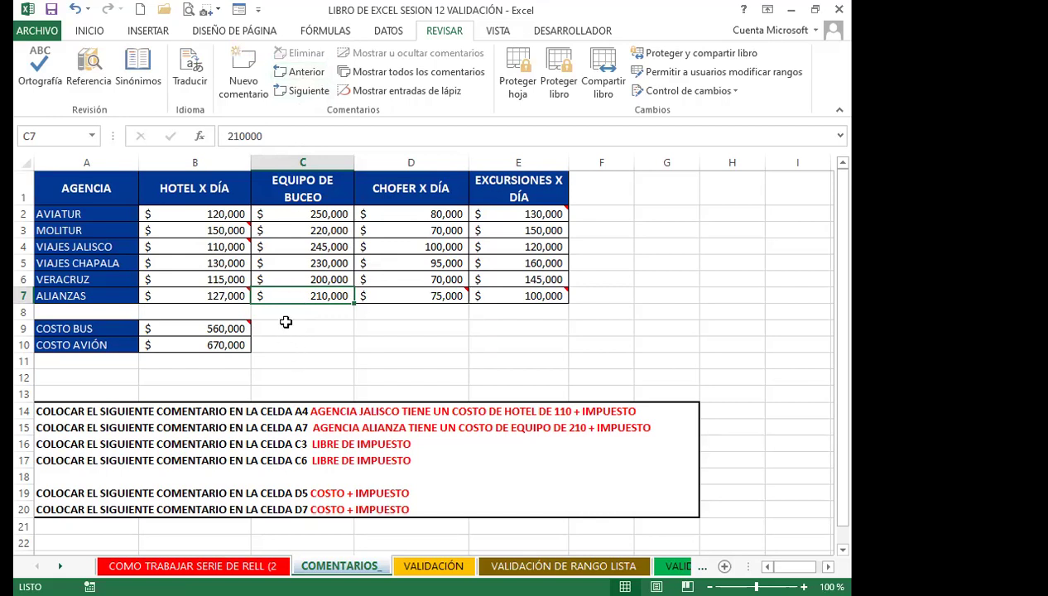
Step: Insert a comment without text in cell D3, the driver cost for MOLITUR
click(389, 231)
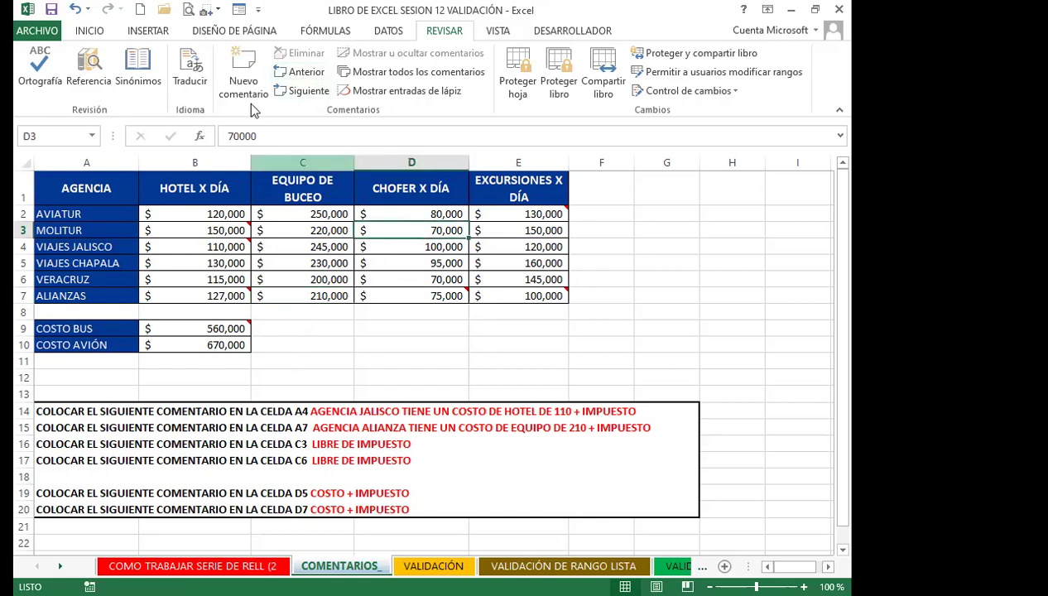
click(244, 66)
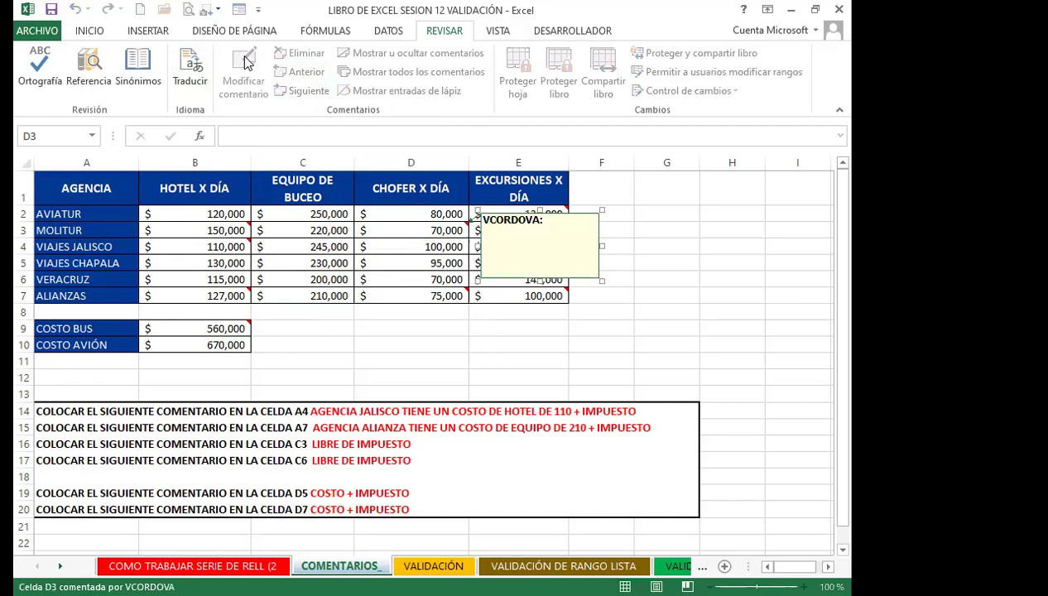
click(389, 340)
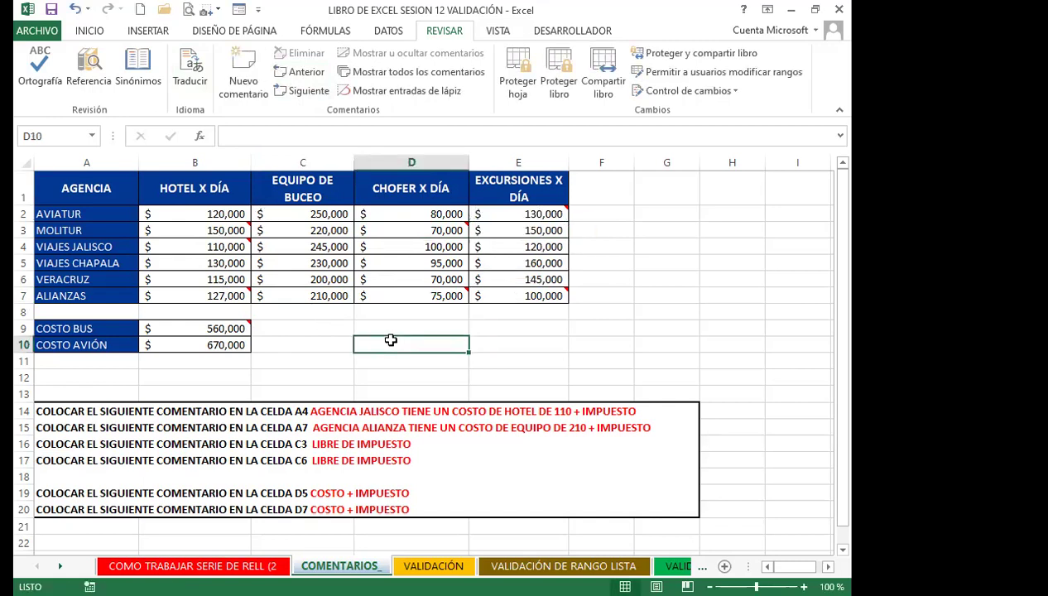
Step: Edit the comment on cell D3 to add the text "EXCEL BÁSICO"
click(414, 228)
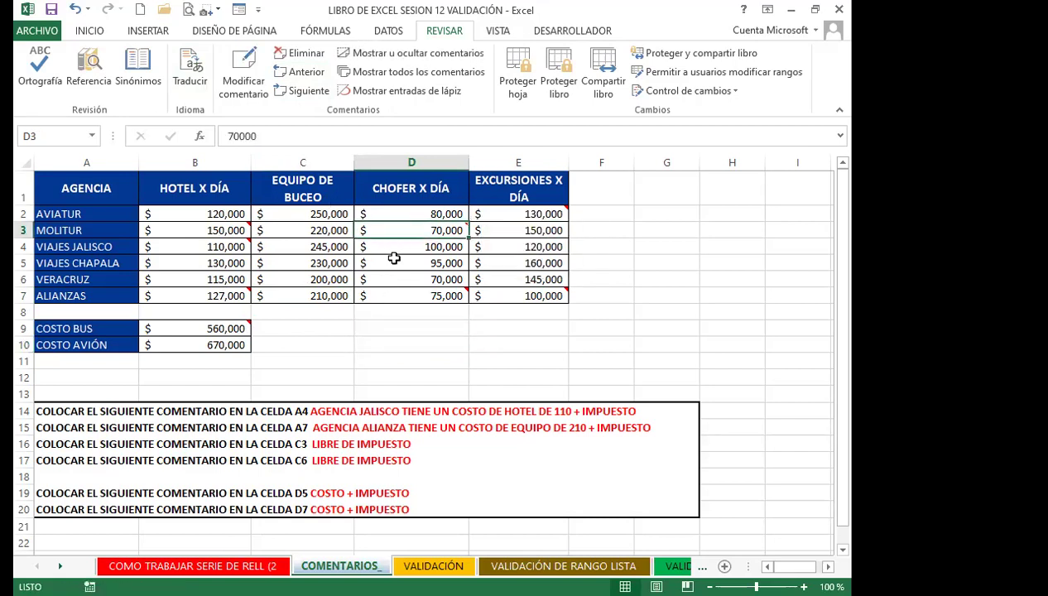
click(387, 254)
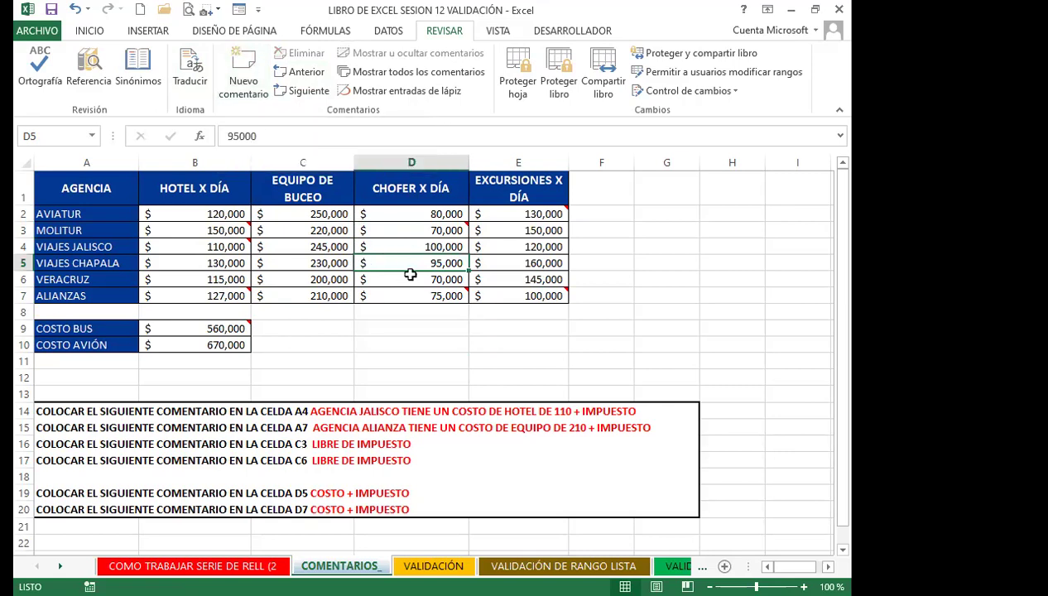
click(433, 229)
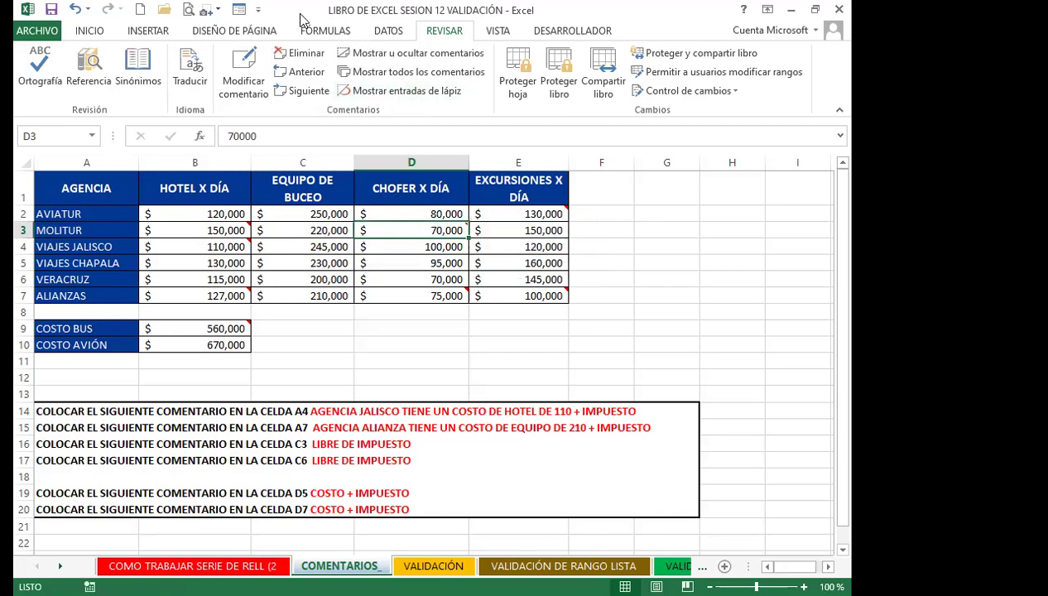
click(244, 74)
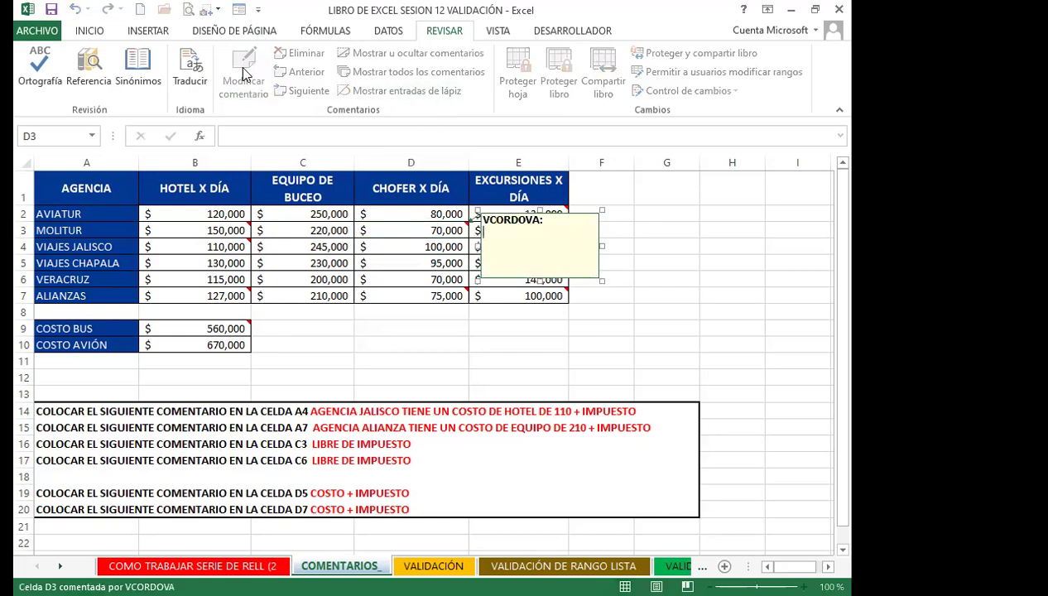
text(EXCEL BÁSICO)
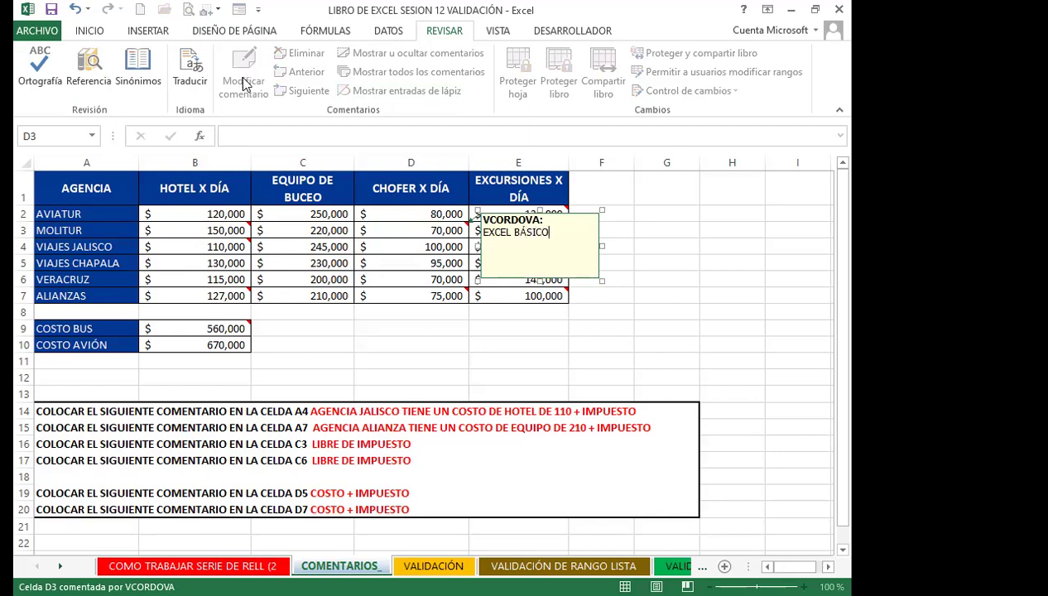
key(Return)
click(391, 226)
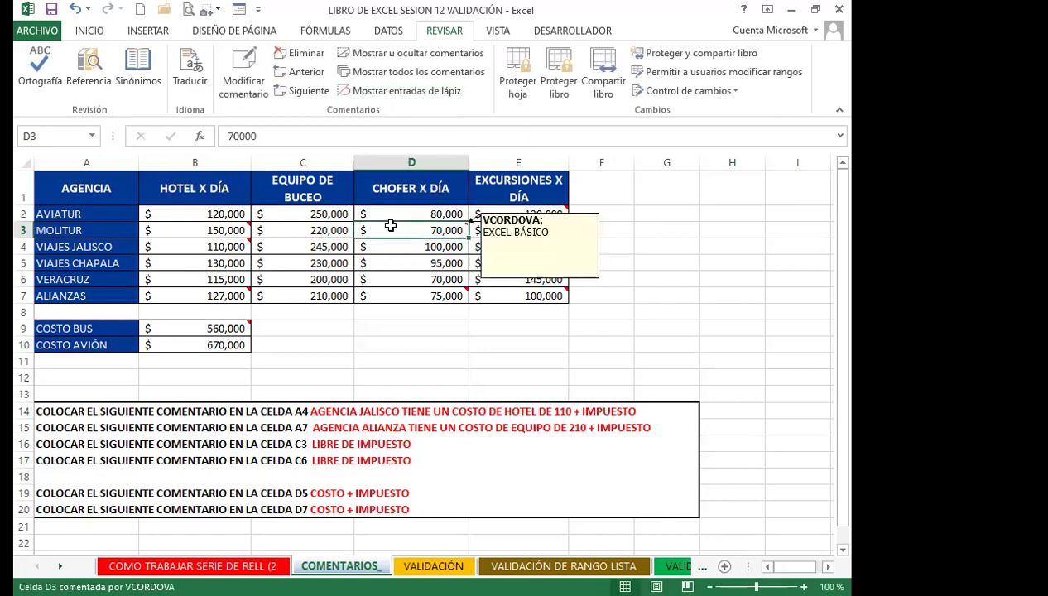
Step: View the comment on cell D3, the driver cost for MOLITUR
key(Return)
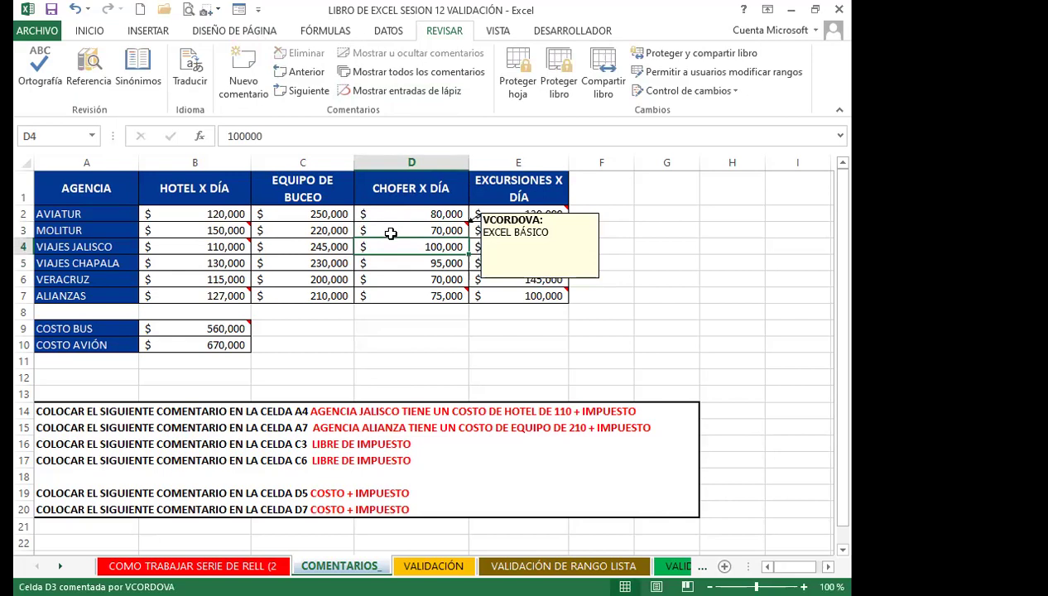
click(407, 226)
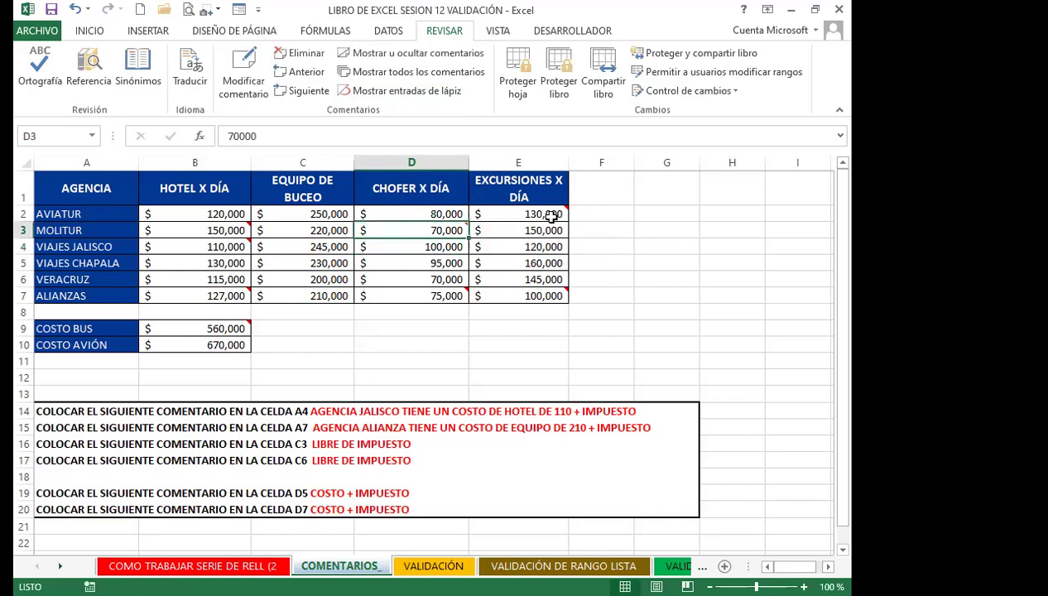
mouse_move(404, 225)
click(219, 246)
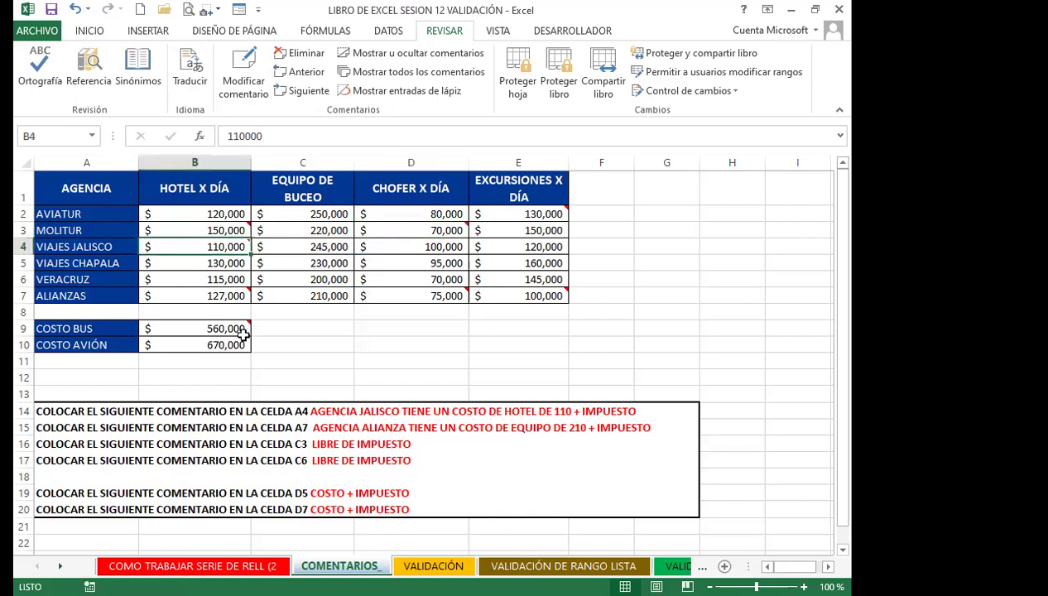
drag(357, 357, 278, 341)
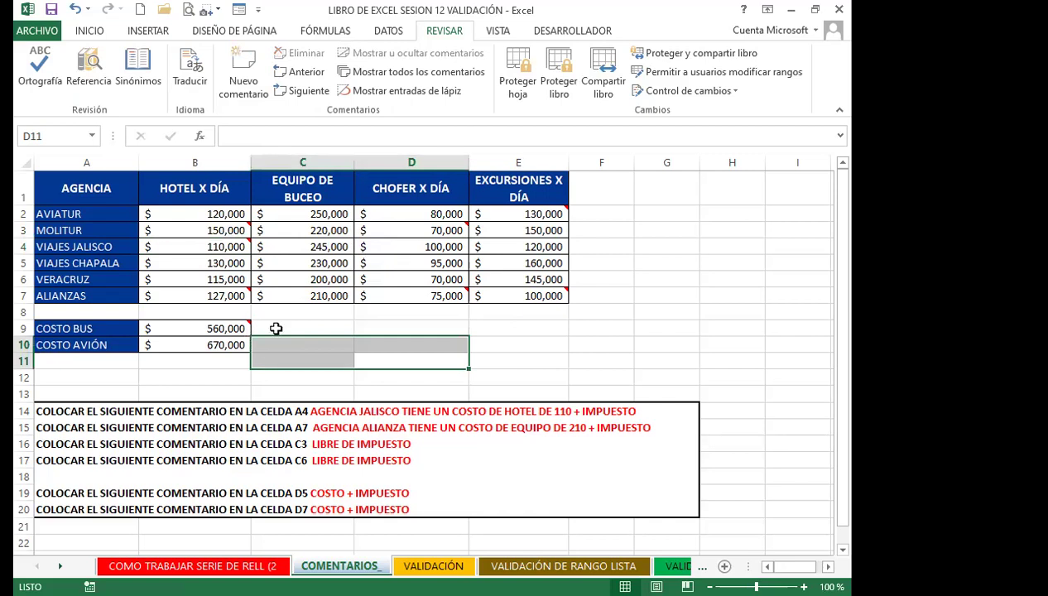
click(552, 343)
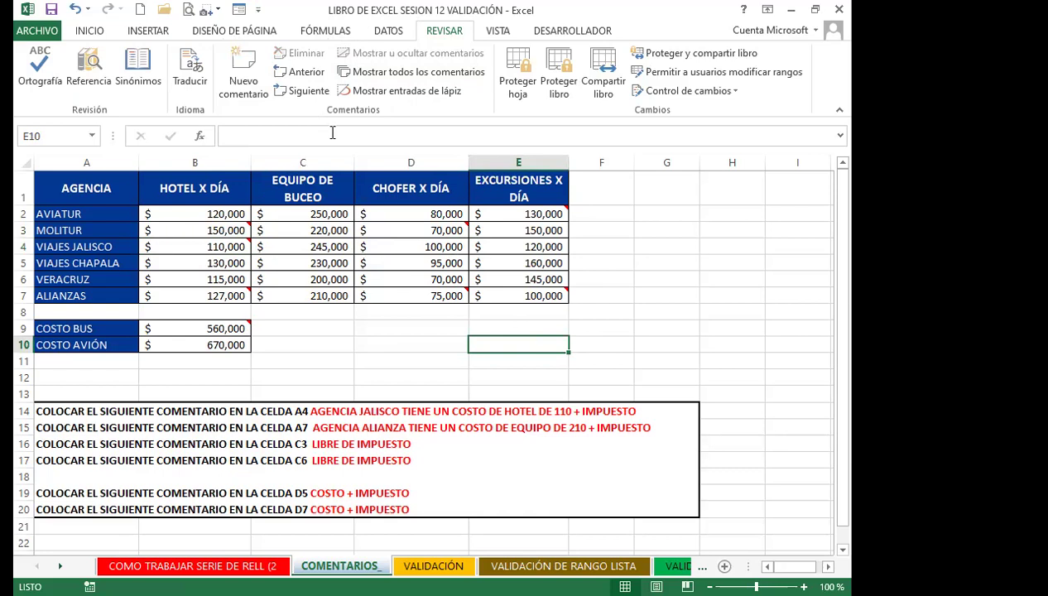
Step: Show all comments on the COMENTARIOS sheet at once to look them over, and hide them again
click(421, 72)
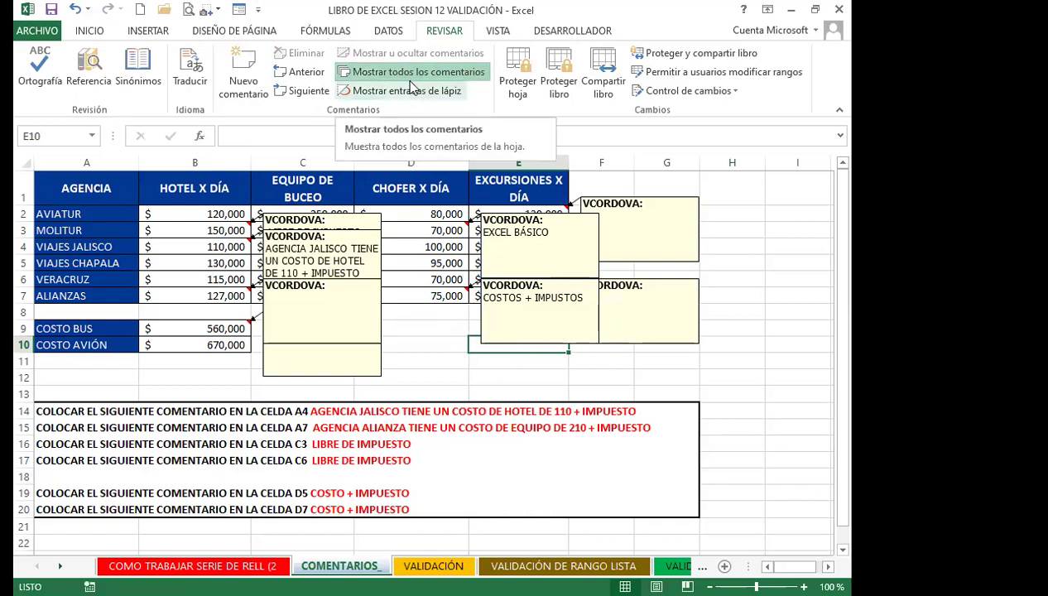
click(752, 381)
key(Down)
key(Down)
key(Down)
key(Down)
key(Down)
key(Down)
key(Down)
key(Down)
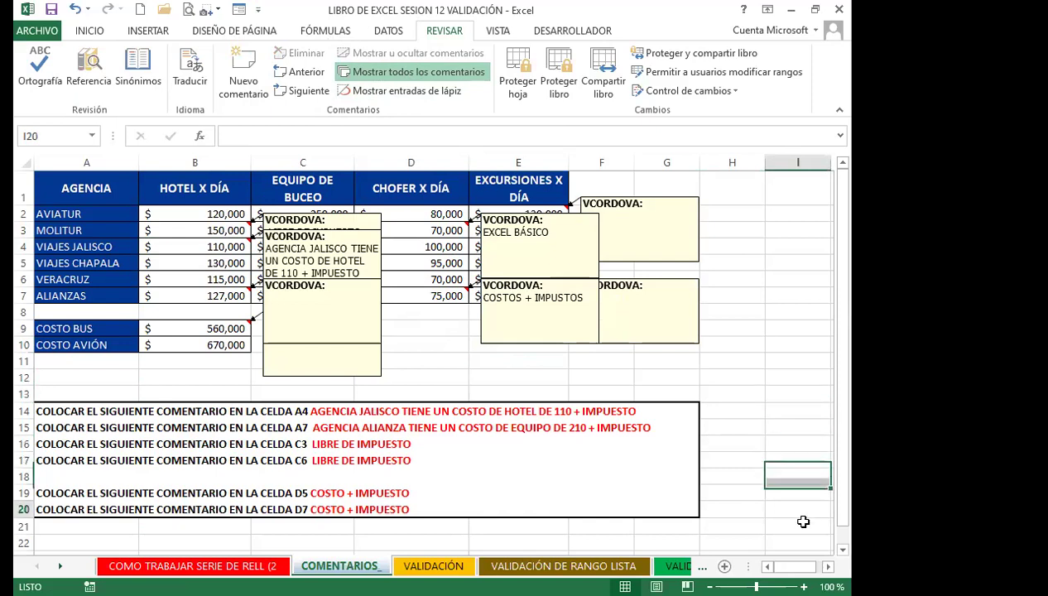
click(563, 504)
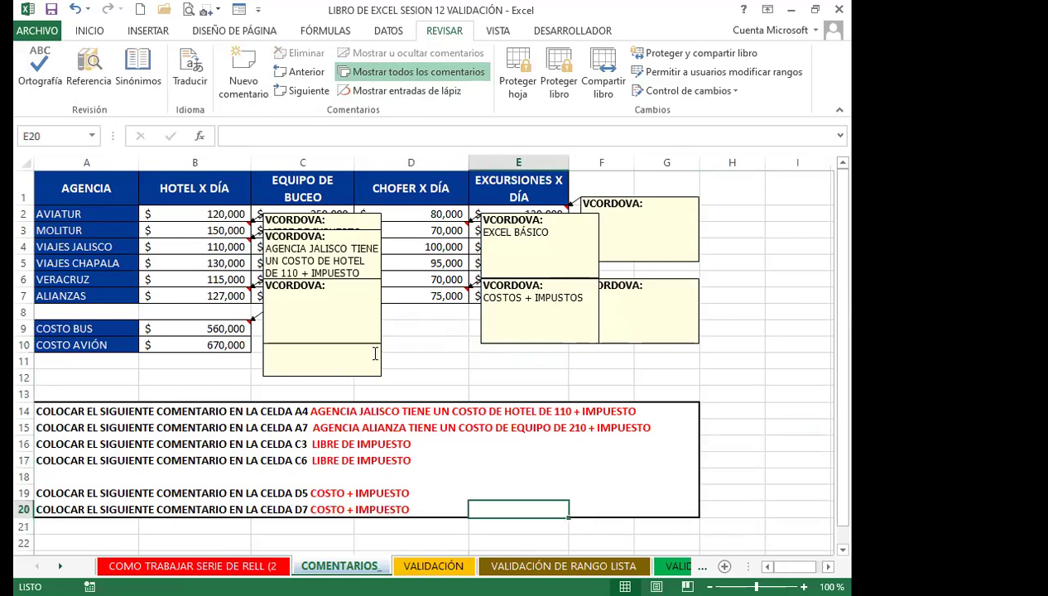
click(423, 385)
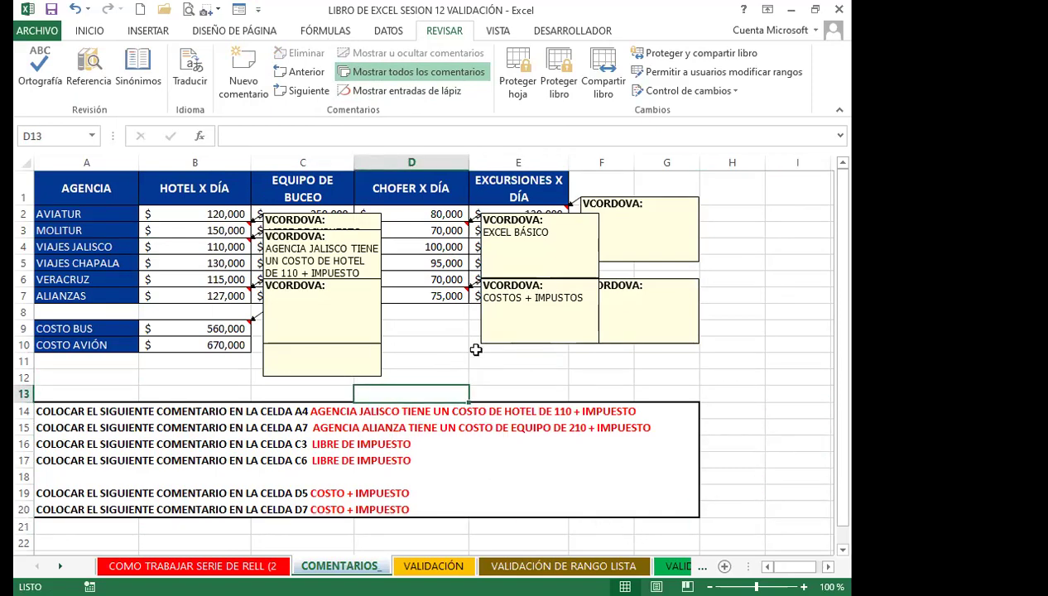
click(399, 73)
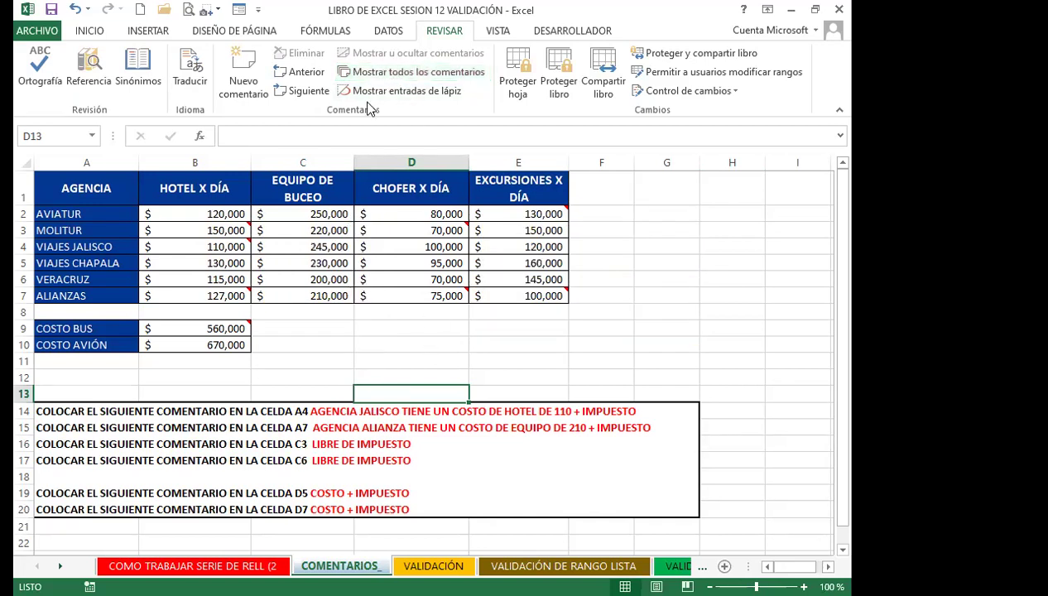
click(291, 327)
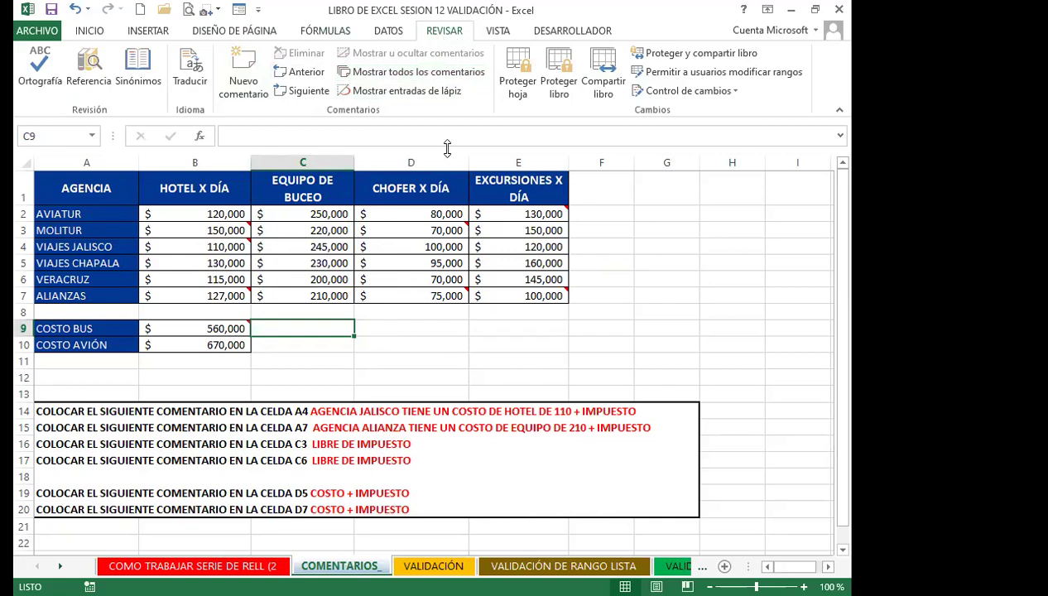
Step: Insert a comment reading "HOLA" in cell C5, the diving equipment cost for VIAJES CHAPALA
click(331, 261)
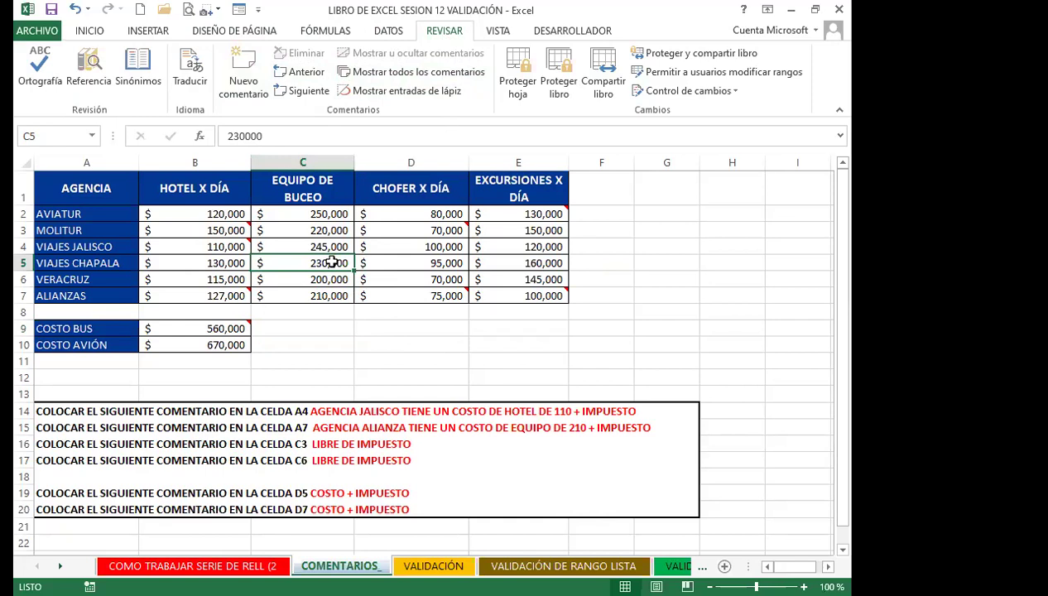
right_click(332, 263)
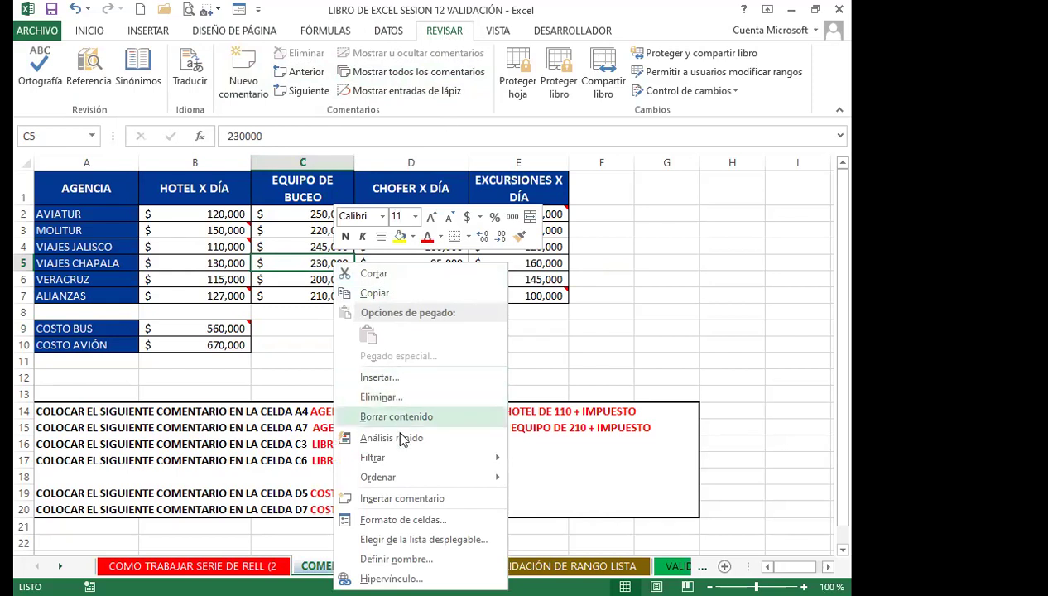
click(406, 498)
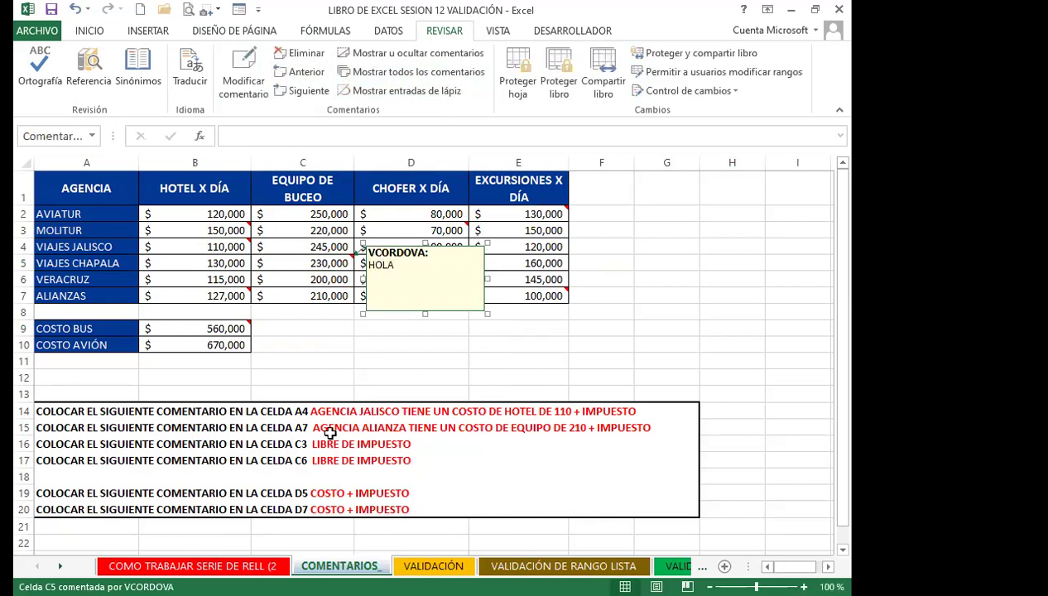
click(305, 297)
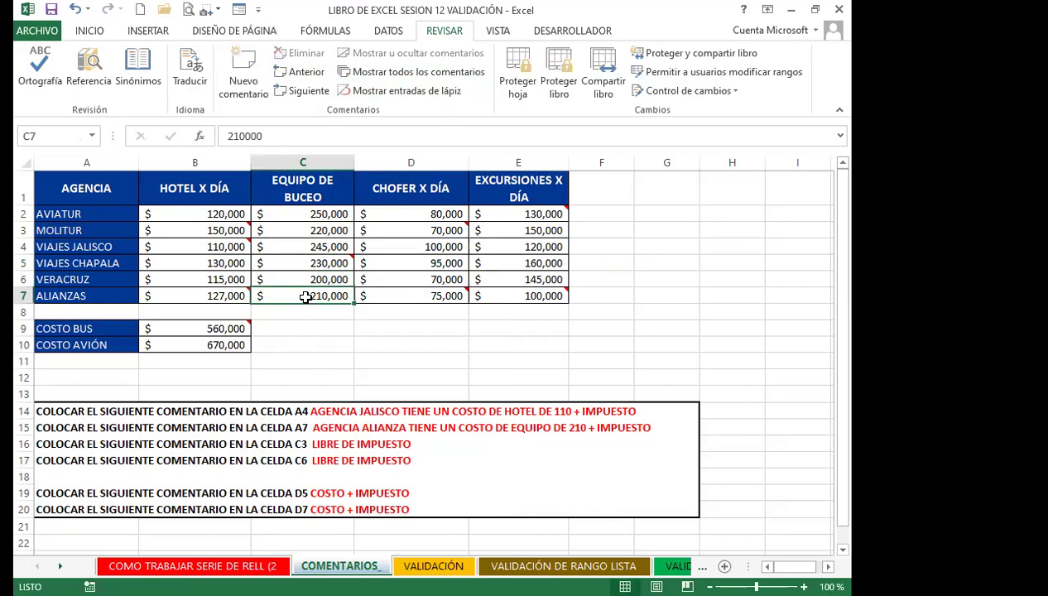
Step: View the comment on cell C5, the diving equipment cost for VIAJES CHAPALA
click(319, 263)
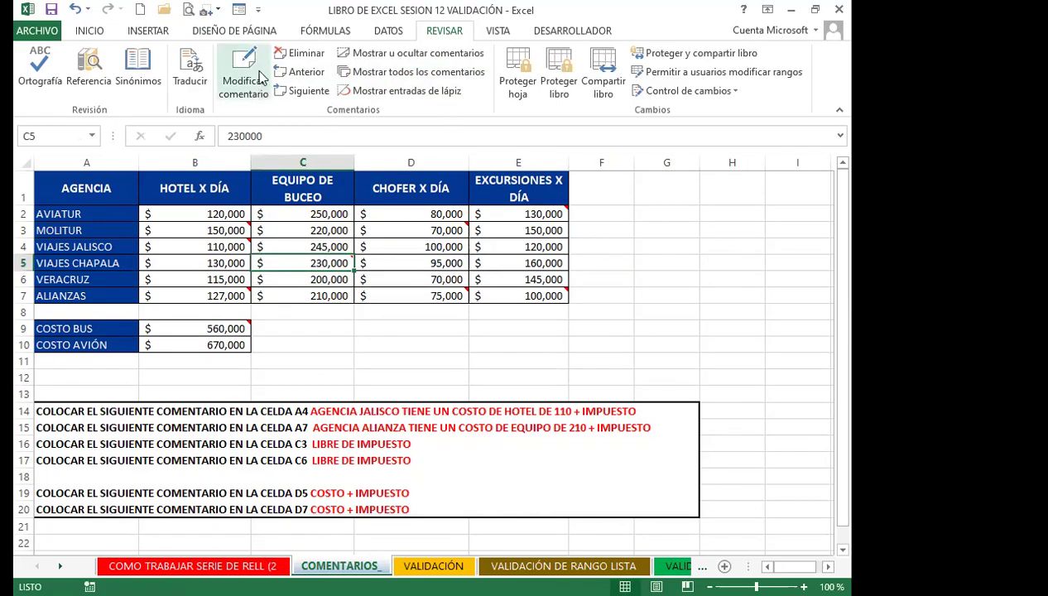
click(87, 30)
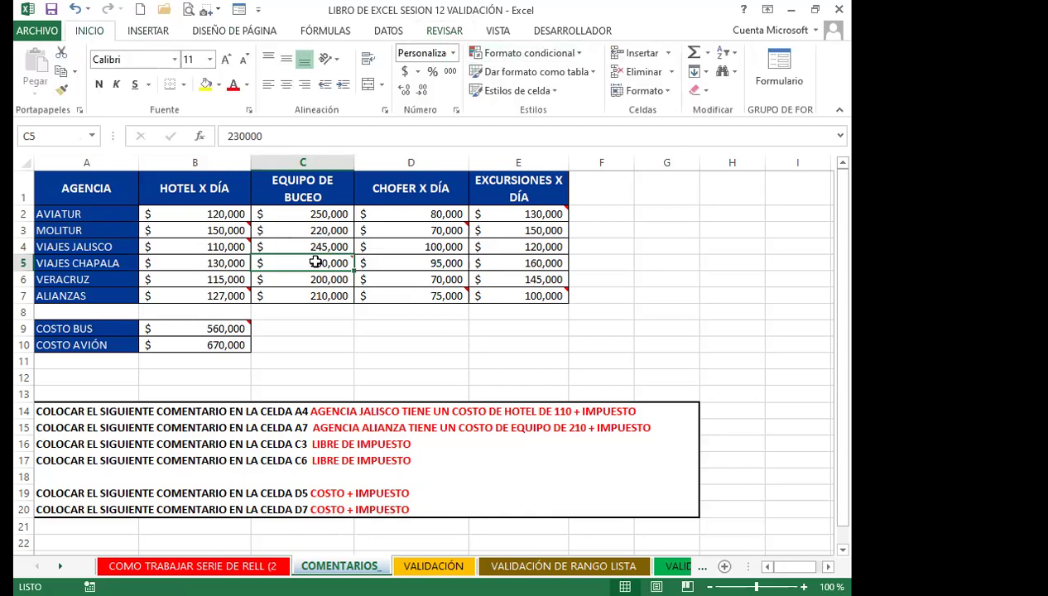
mouse_move(316, 262)
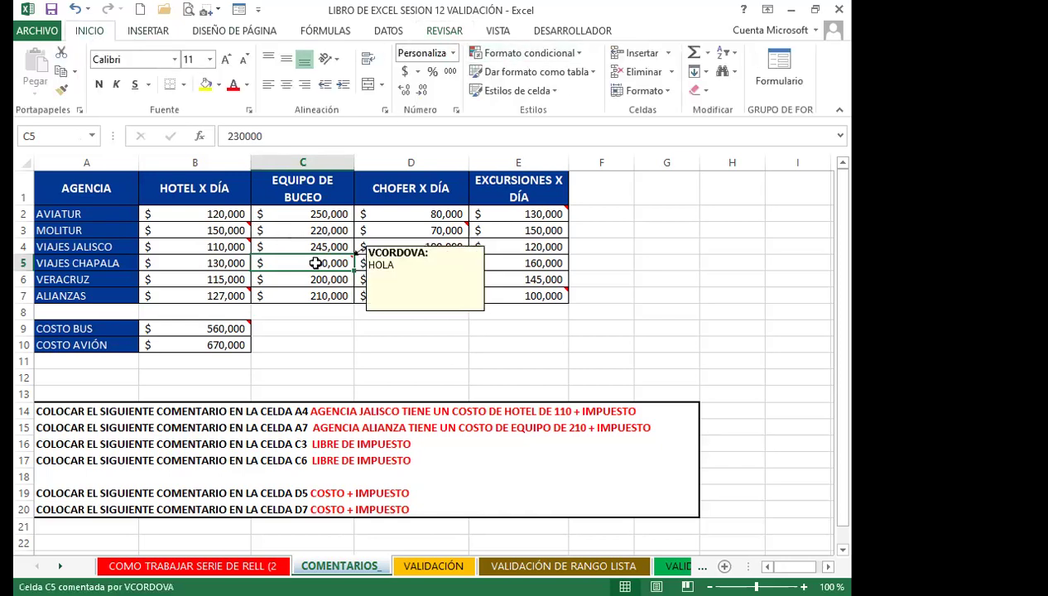
click(227, 246)
click(329, 263)
mouse_move(317, 263)
Step: Open the comment on cell B7, the hotel cost for ALIANZAS, for editing and leave it without entering text
click(218, 295)
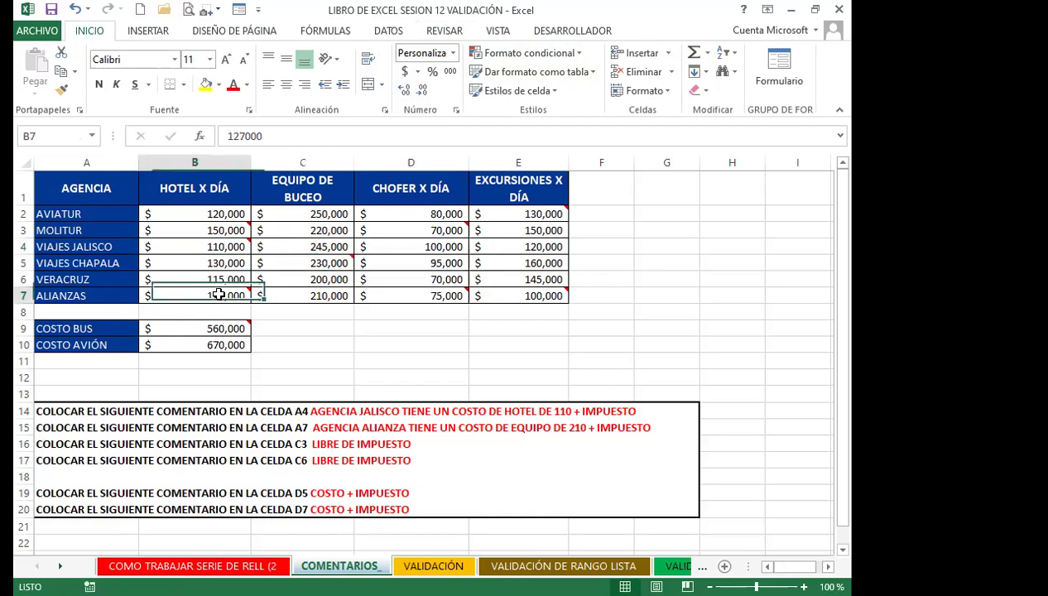
right_click(219, 232)
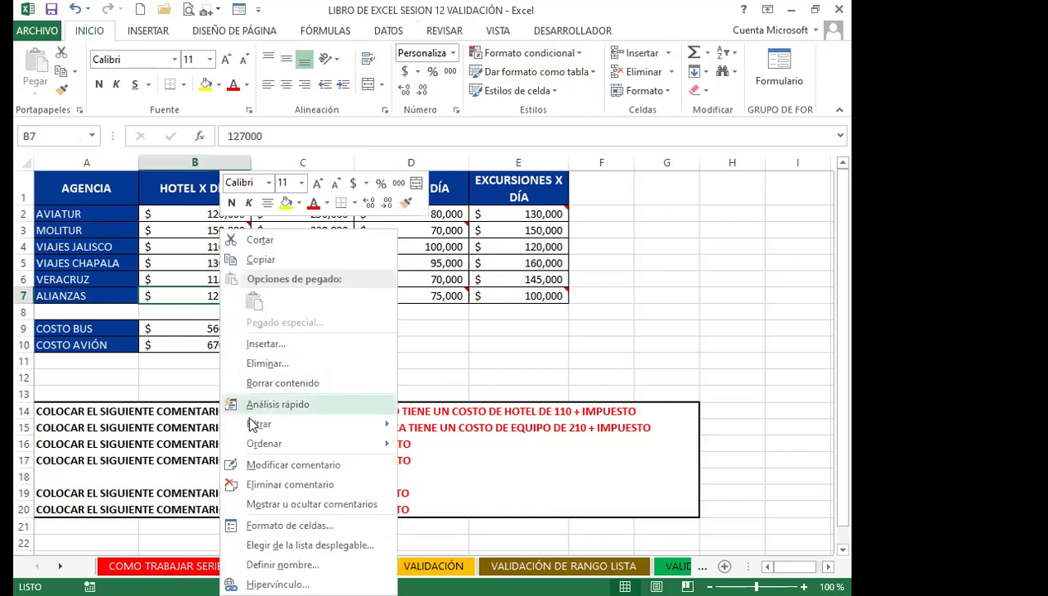
click(286, 468)
click(290, 368)
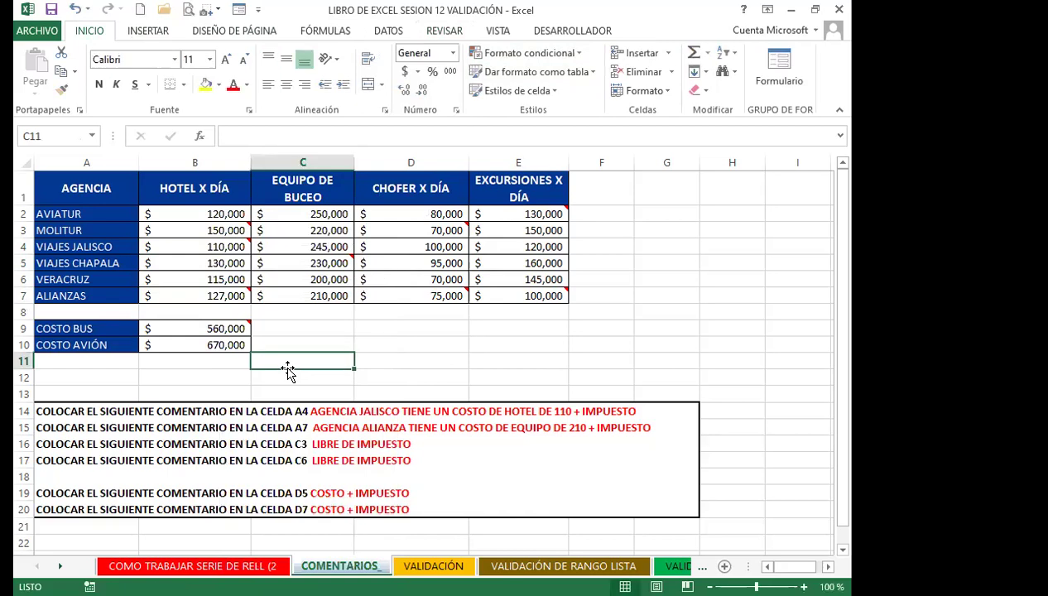
Step: Delete the comment from cell B7, the hotel cost for ALIANZAS
click(231, 296)
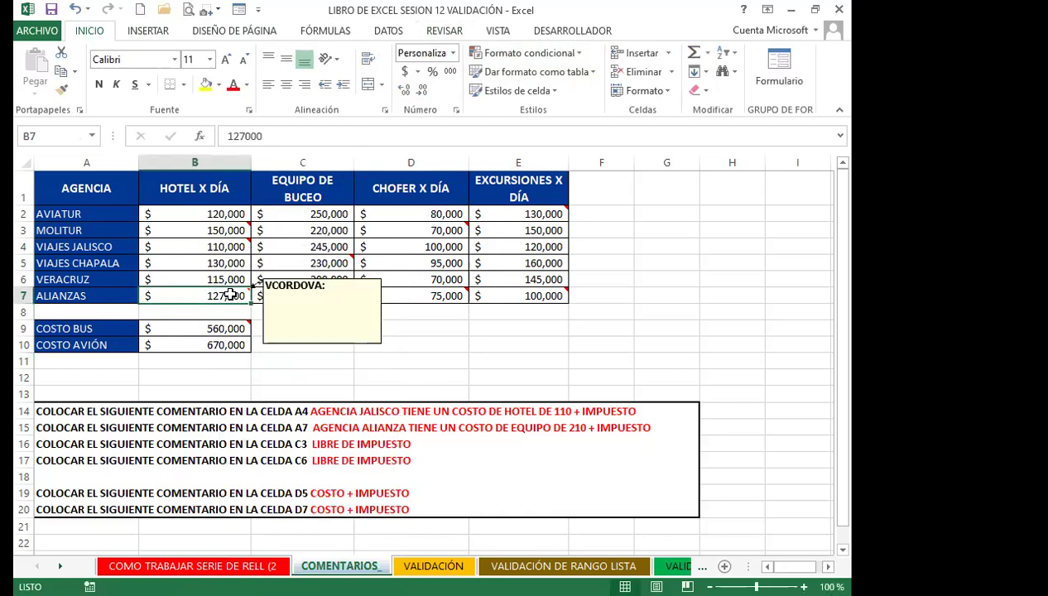
right_click(231, 295)
click(279, 487)
click(307, 357)
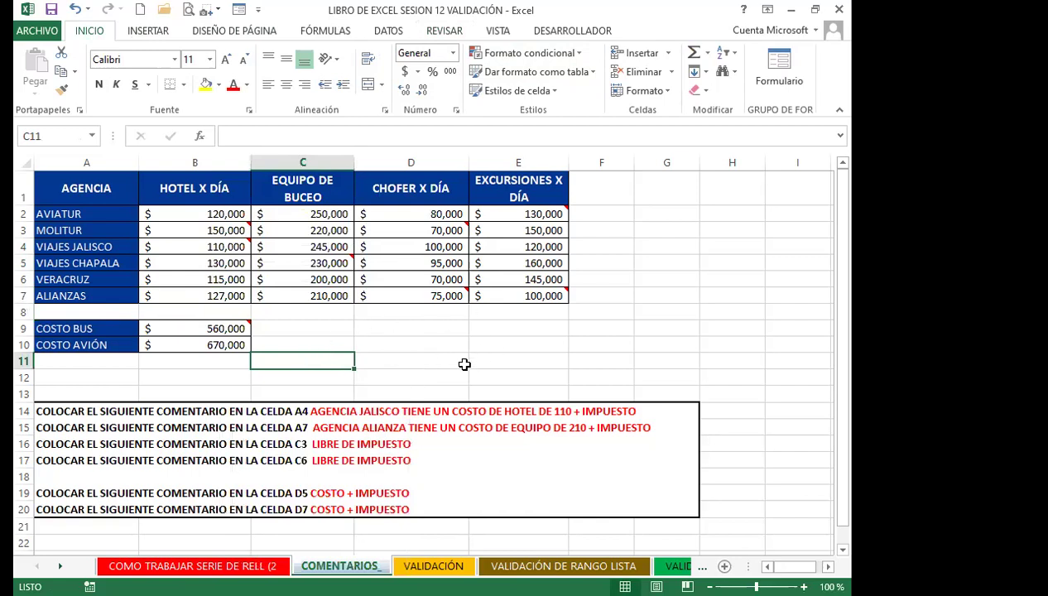
click(514, 357)
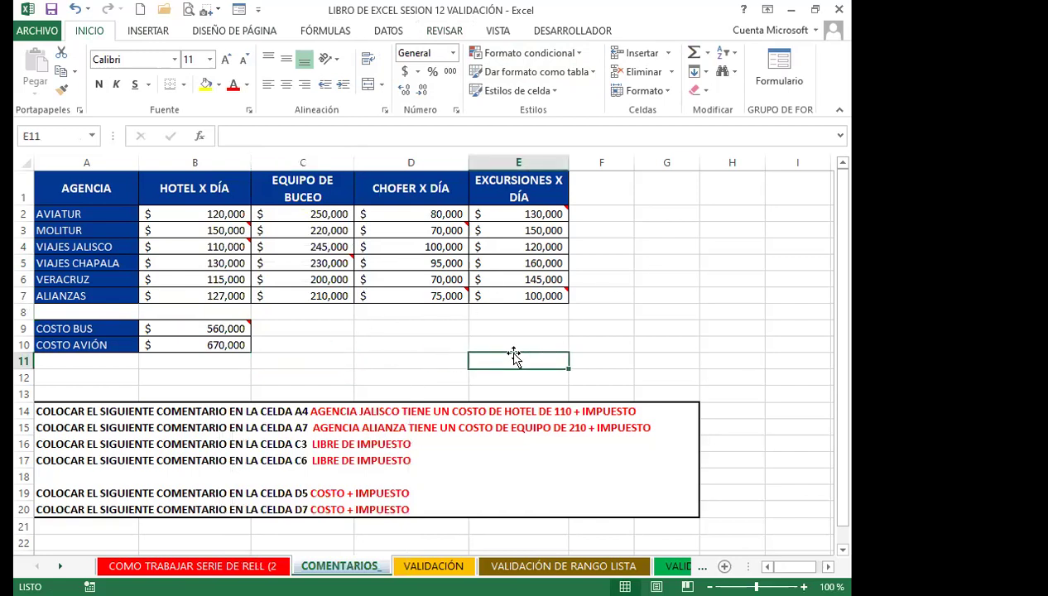
Step: Check the comment on cell C5, and switch the display of all the sheet's comments on and off again
click(330, 263)
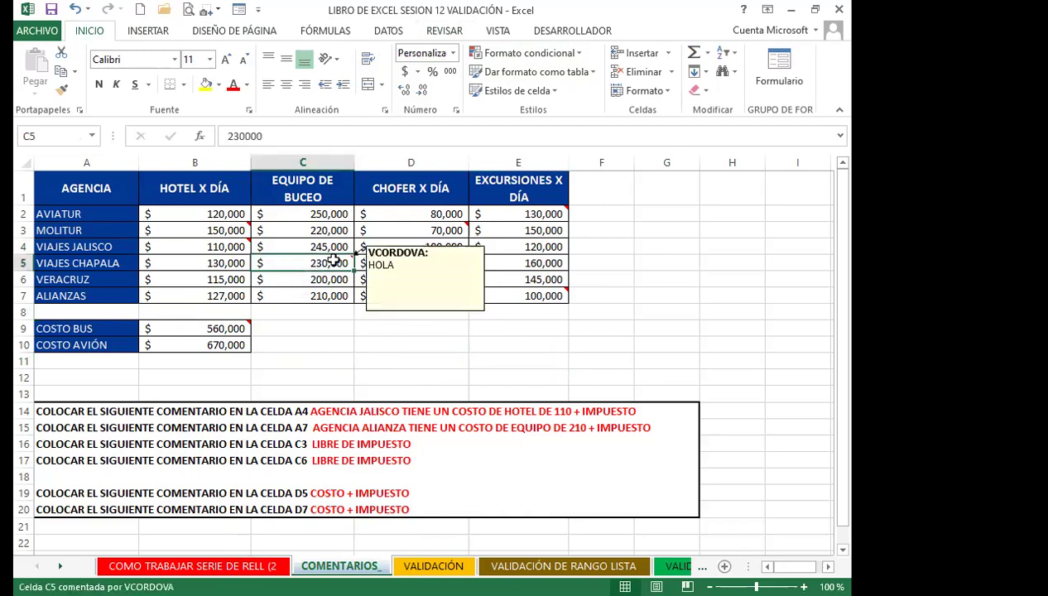
click(443, 33)
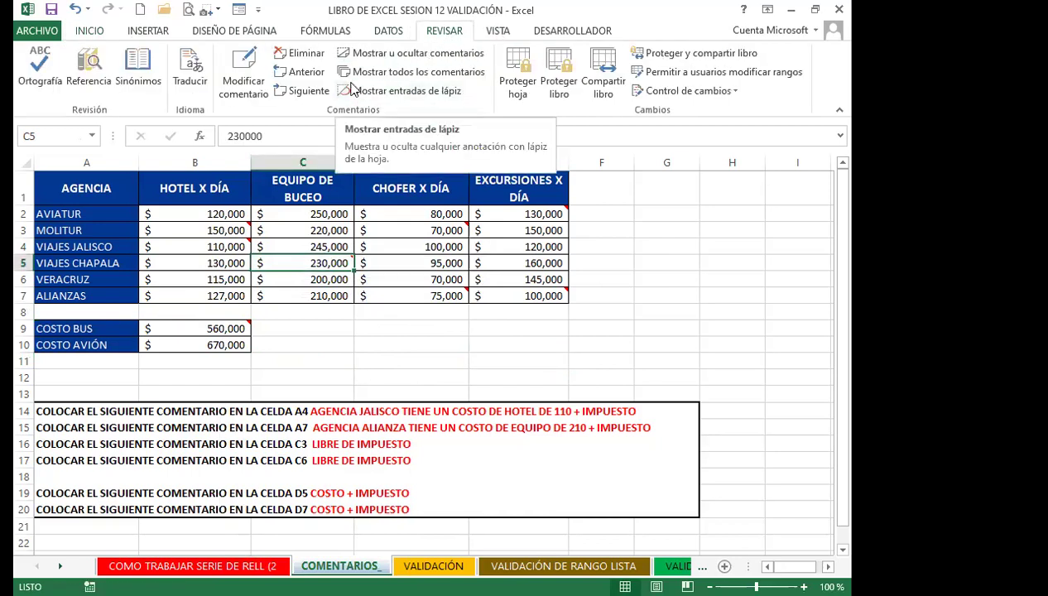
click(402, 73)
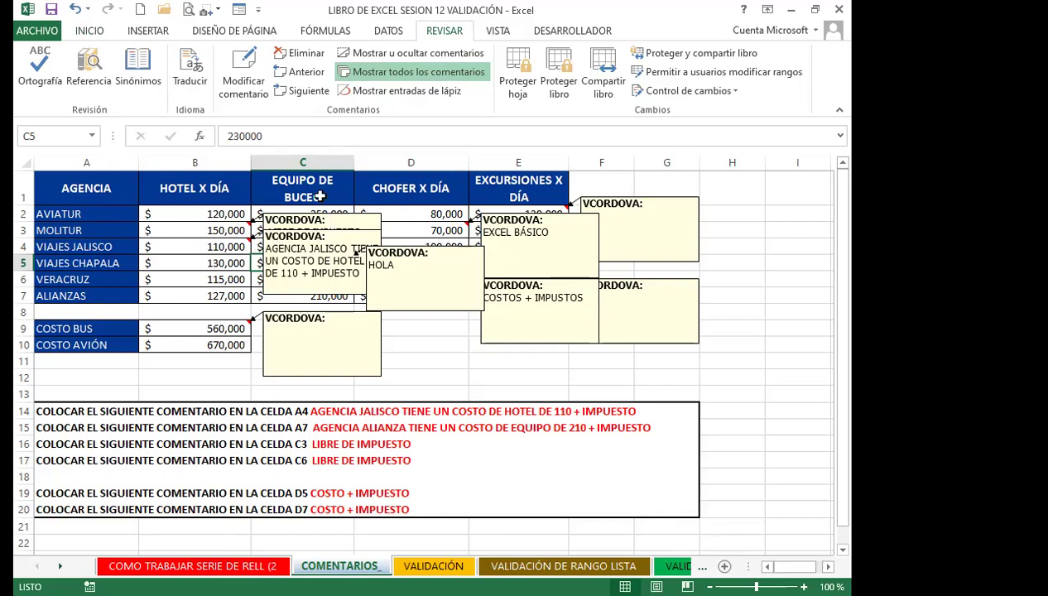
click(426, 352)
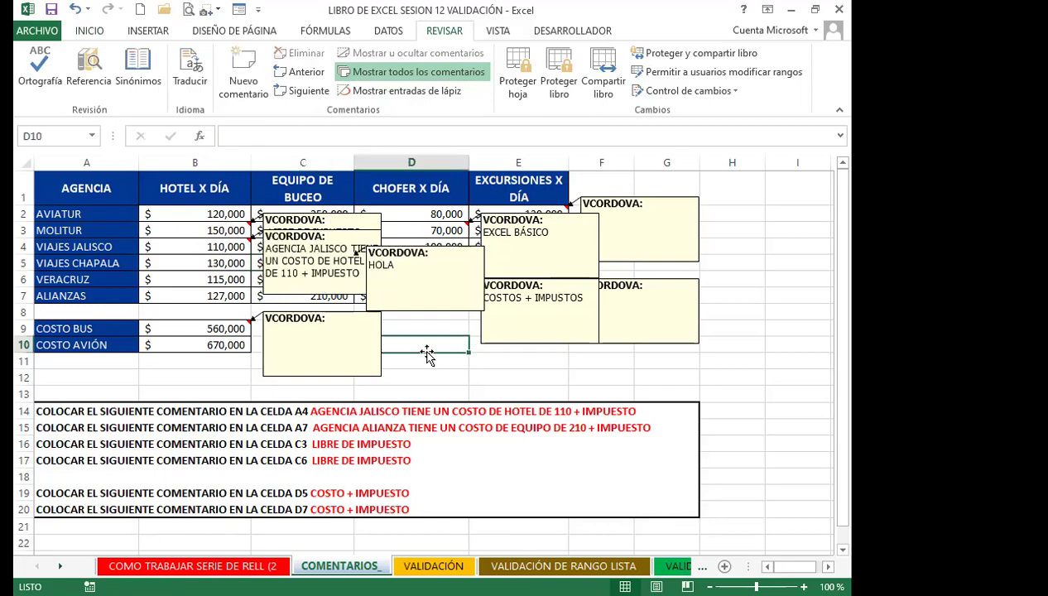
click(411, 72)
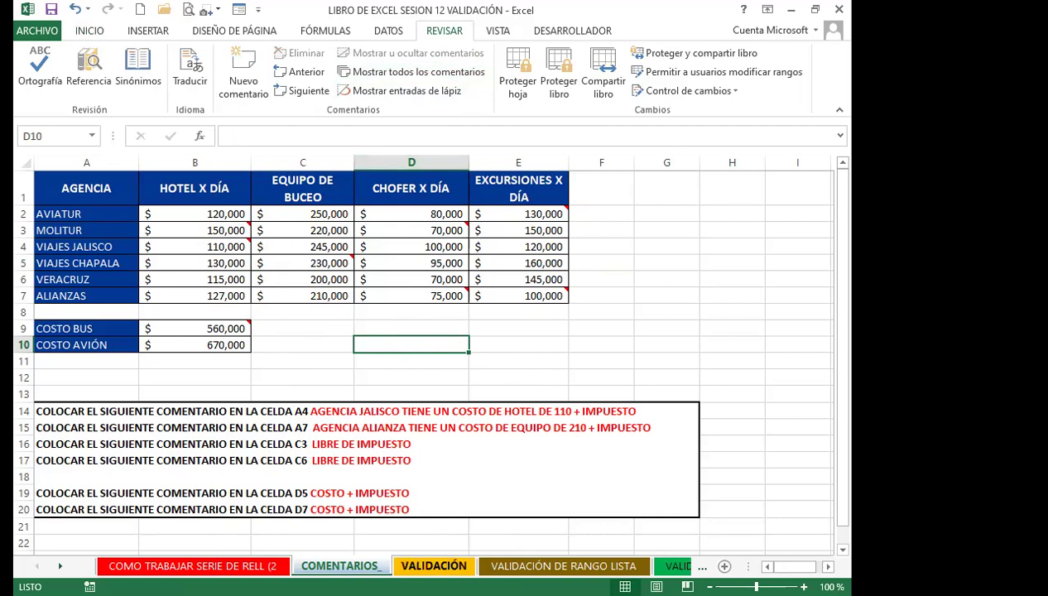
Step: Keep only the comment on cell B3, the hotel cost for MOLITUR, permanently displayed
click(223, 228)
click(396, 55)
click(724, 328)
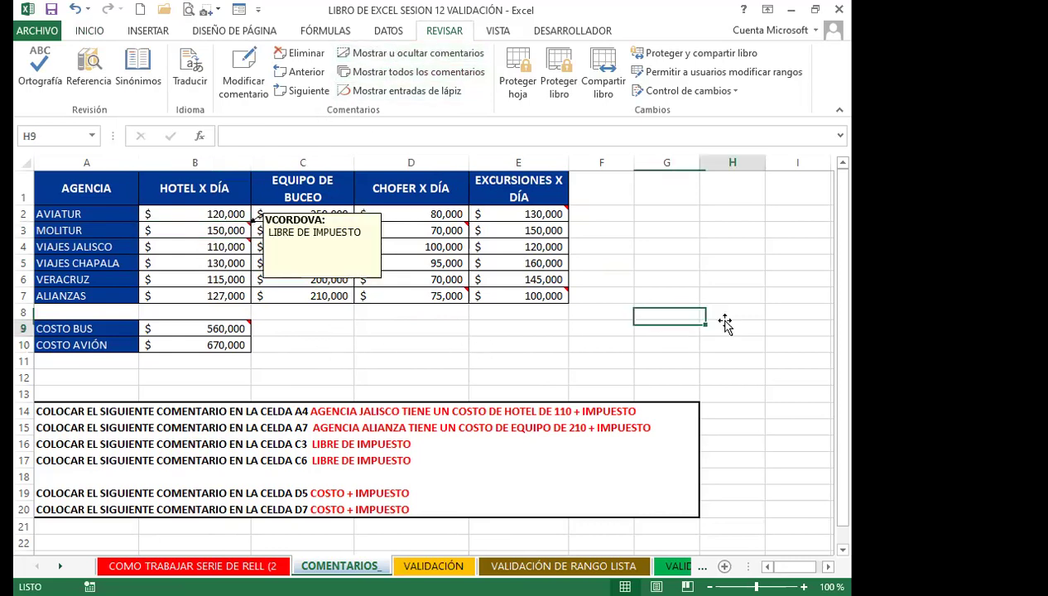
click(785, 416)
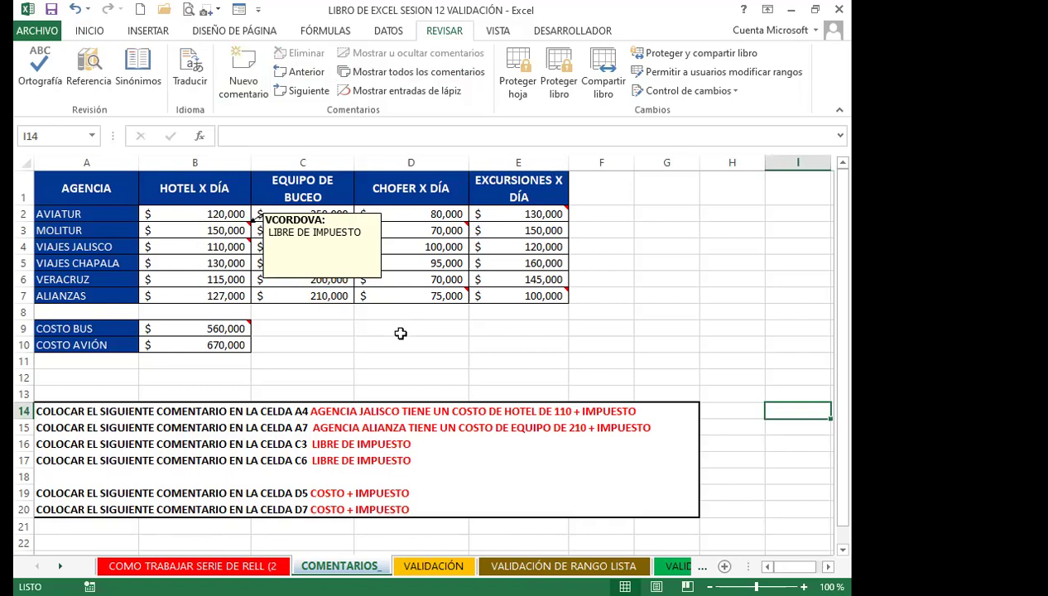
drag(613, 348, 669, 362)
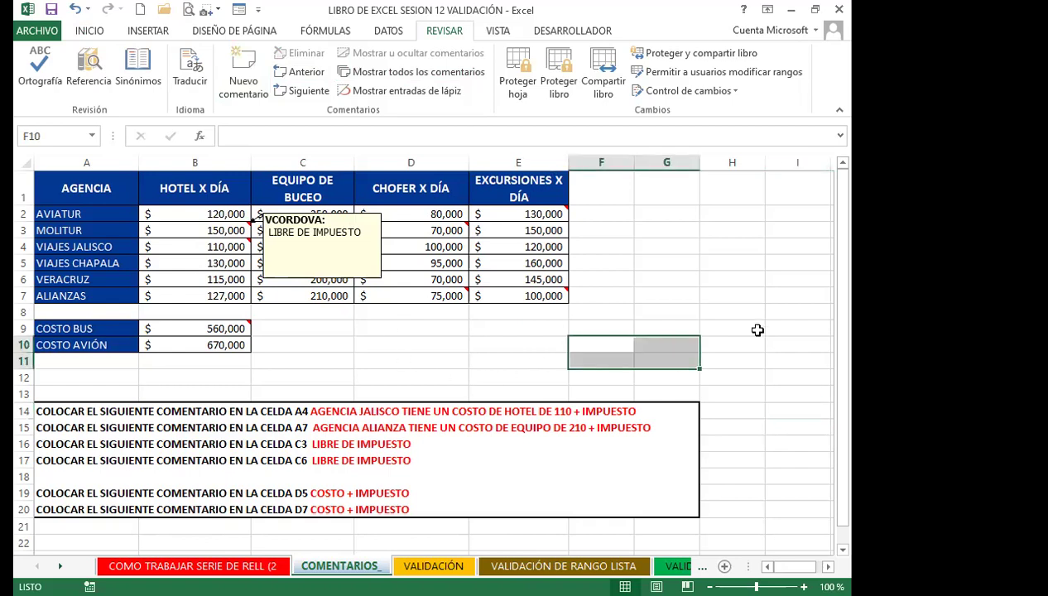
Step: Keep the comments on cells E2 and E7, the excursion costs for AVIATUR and ALIANZAS, permanently displayed as well
click(530, 207)
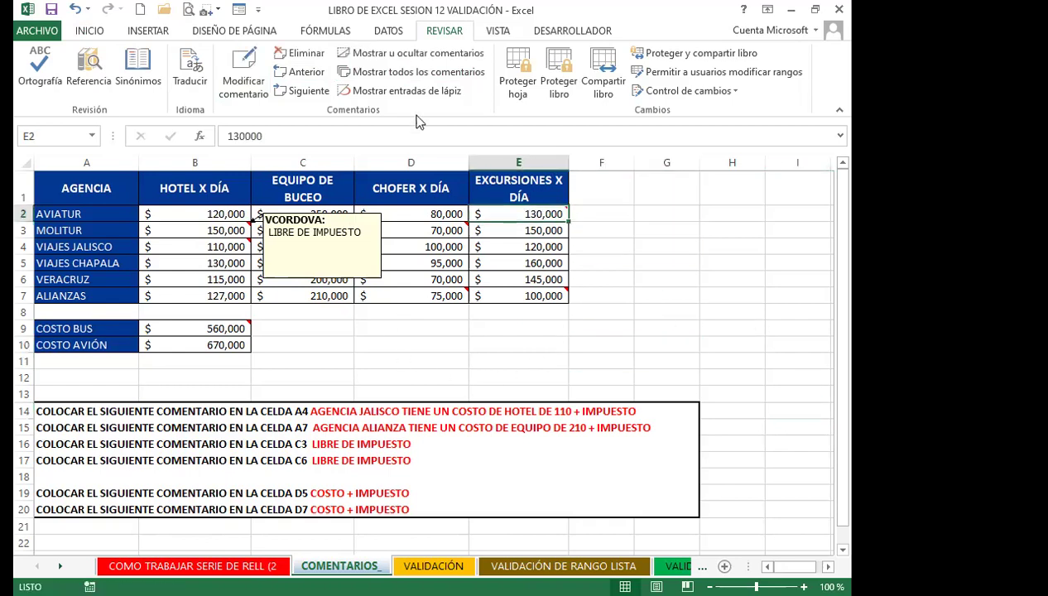
click(426, 58)
click(464, 377)
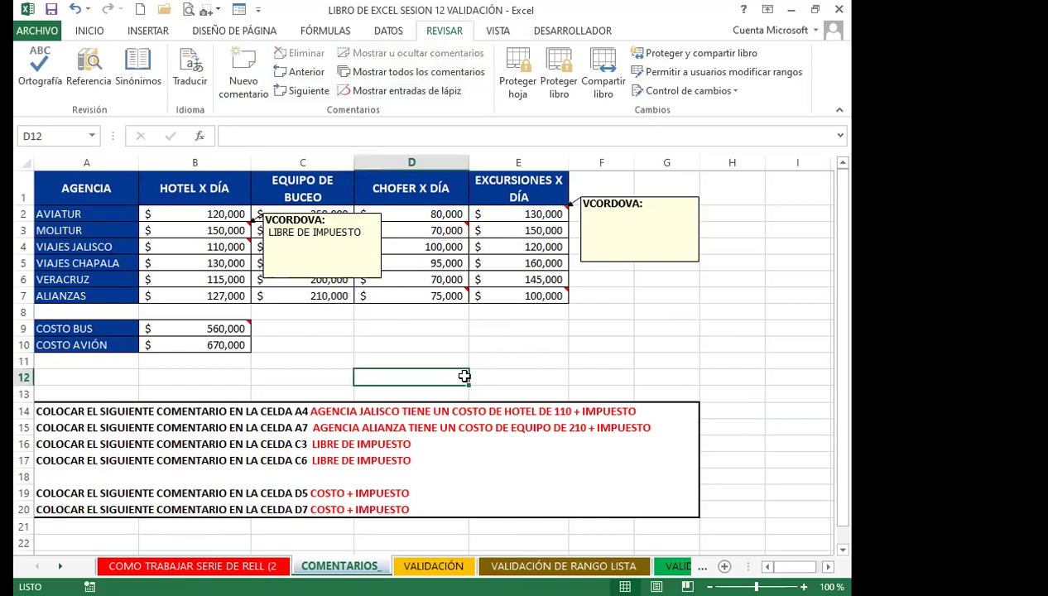
click(525, 292)
click(414, 53)
click(447, 365)
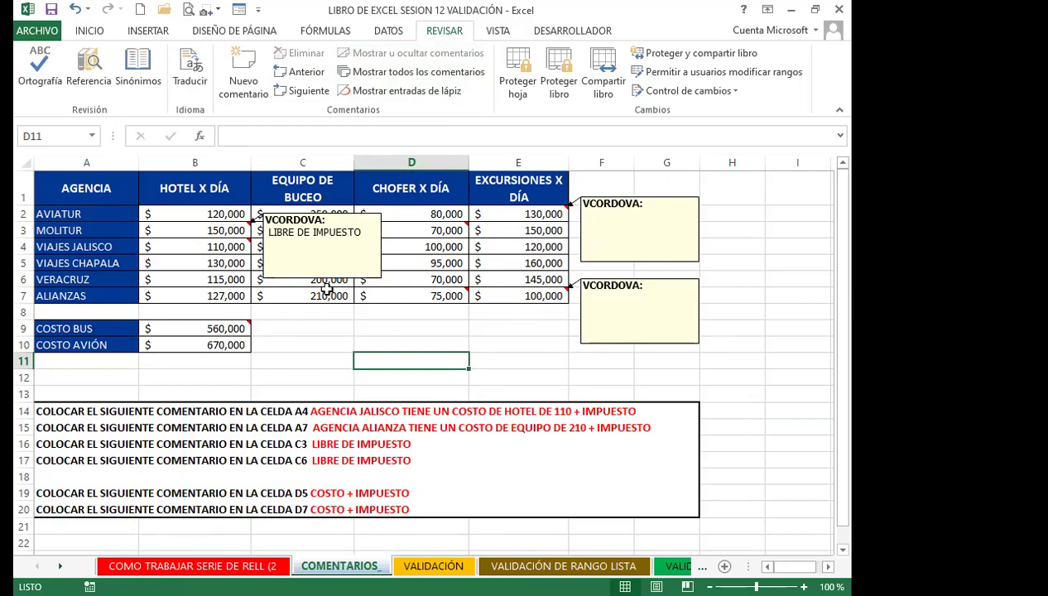
Step: Check the comments on cells B9 (COSTO BUS) and B4 (hotel cost for VIAJES JALISCO), and save the workbook
click(225, 327)
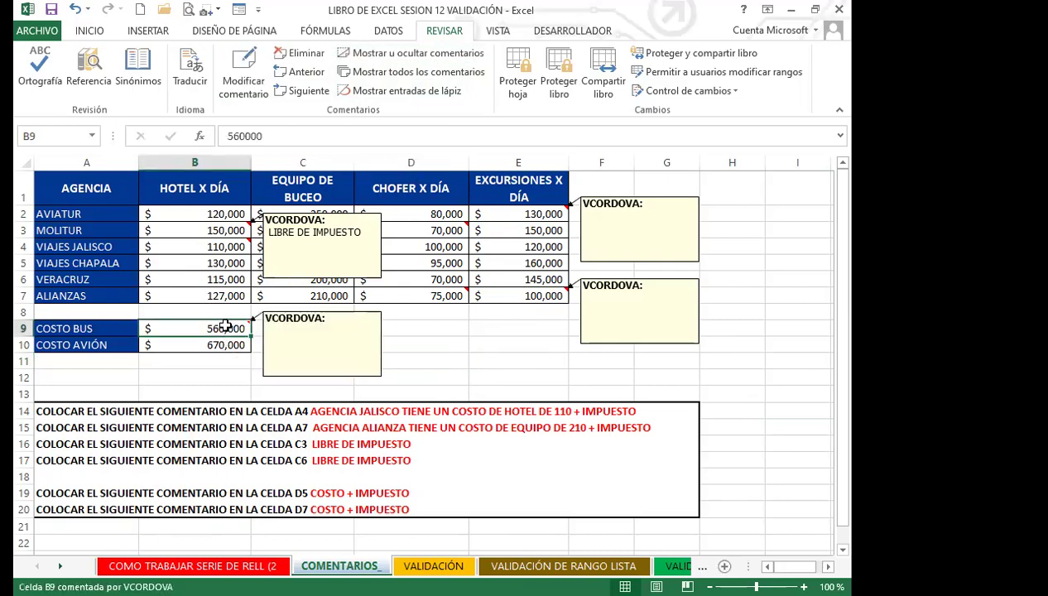
click(216, 247)
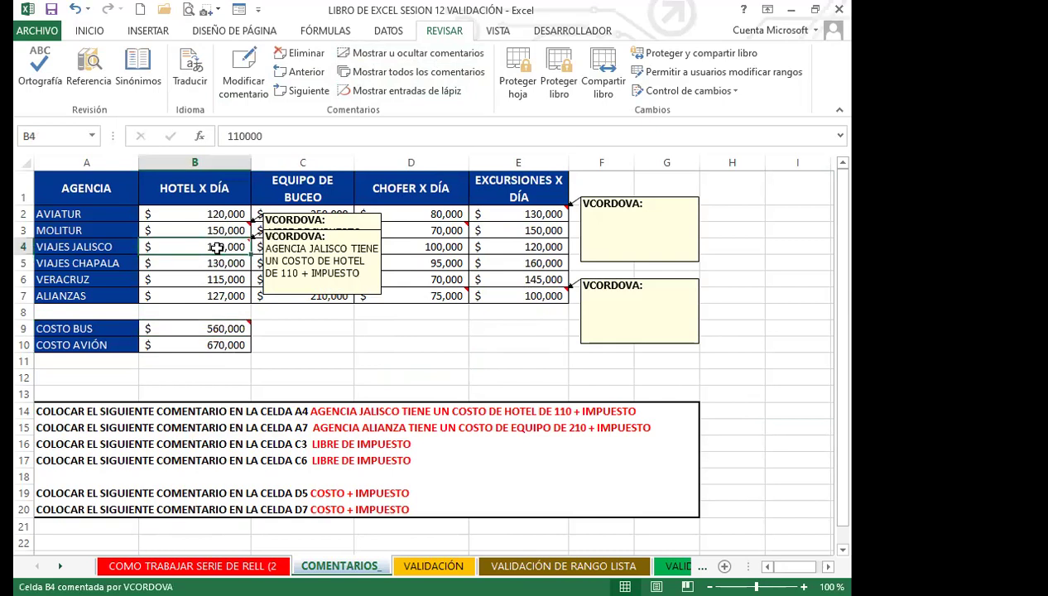
click(345, 341)
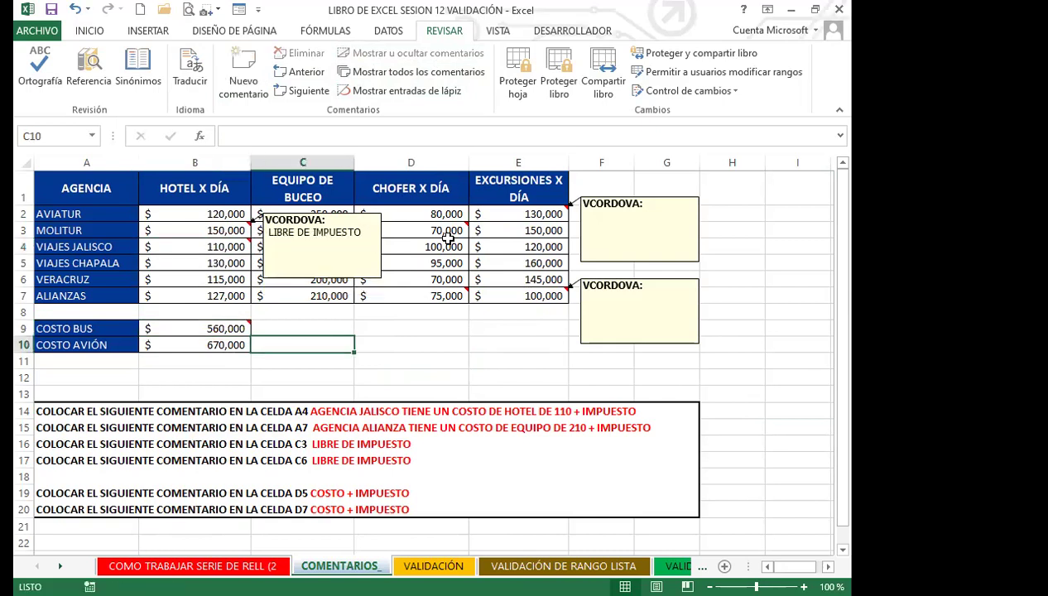
click(525, 365)
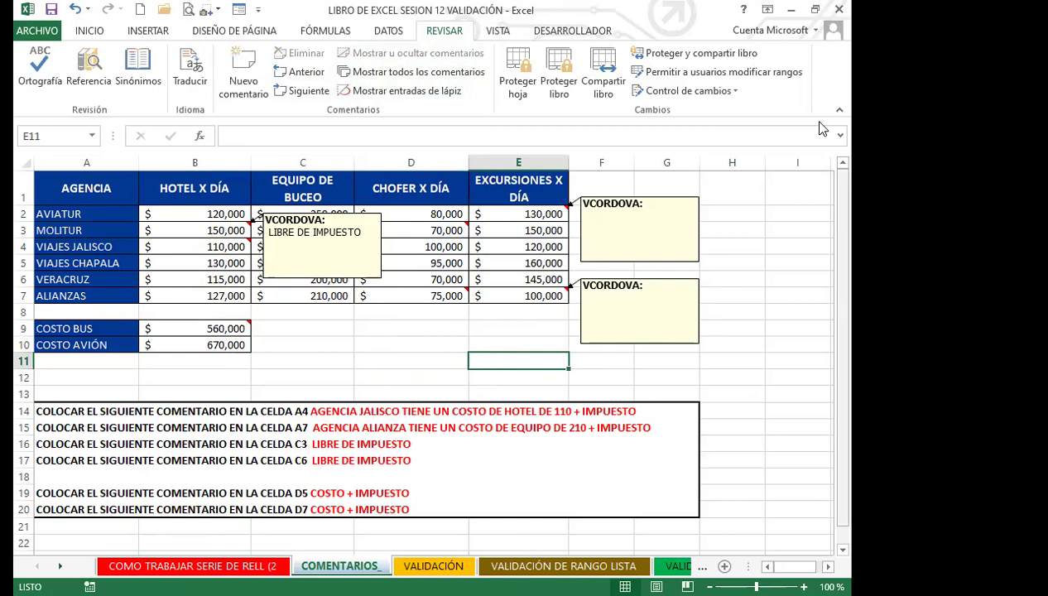
click(52, 10)
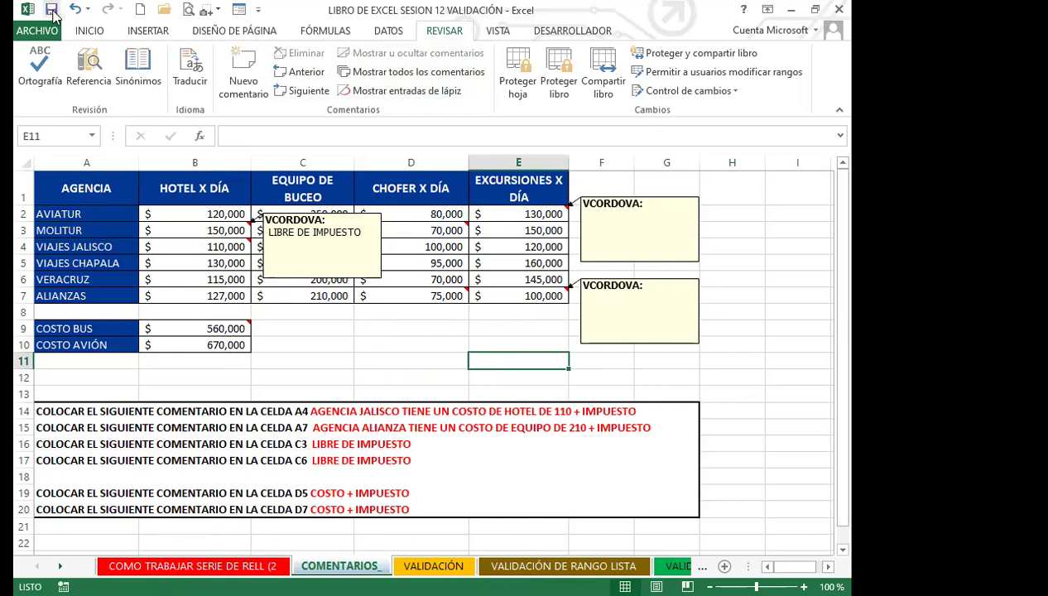
click(237, 382)
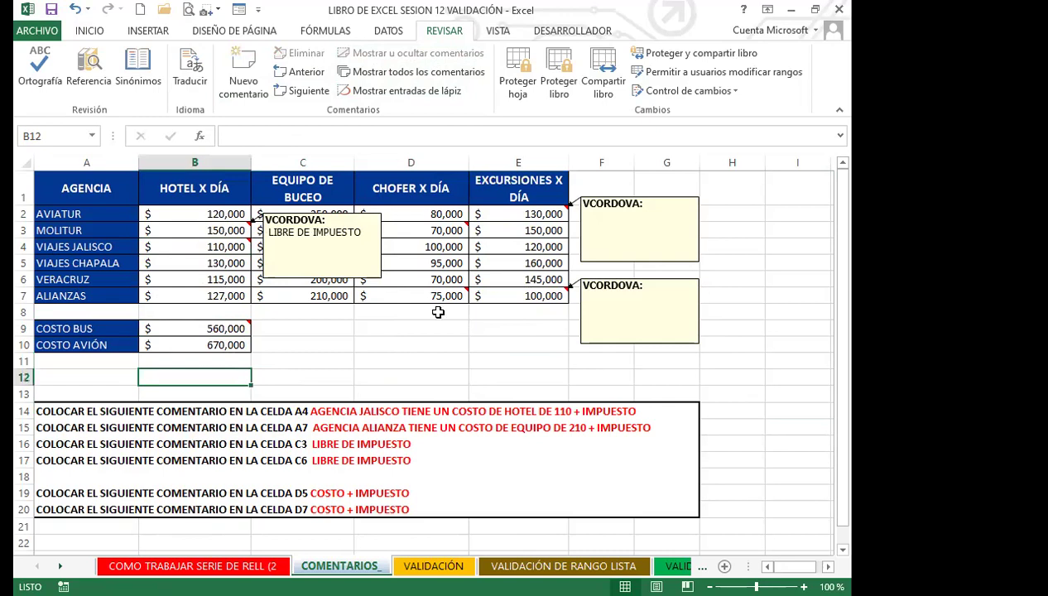
click(626, 223)
click(509, 359)
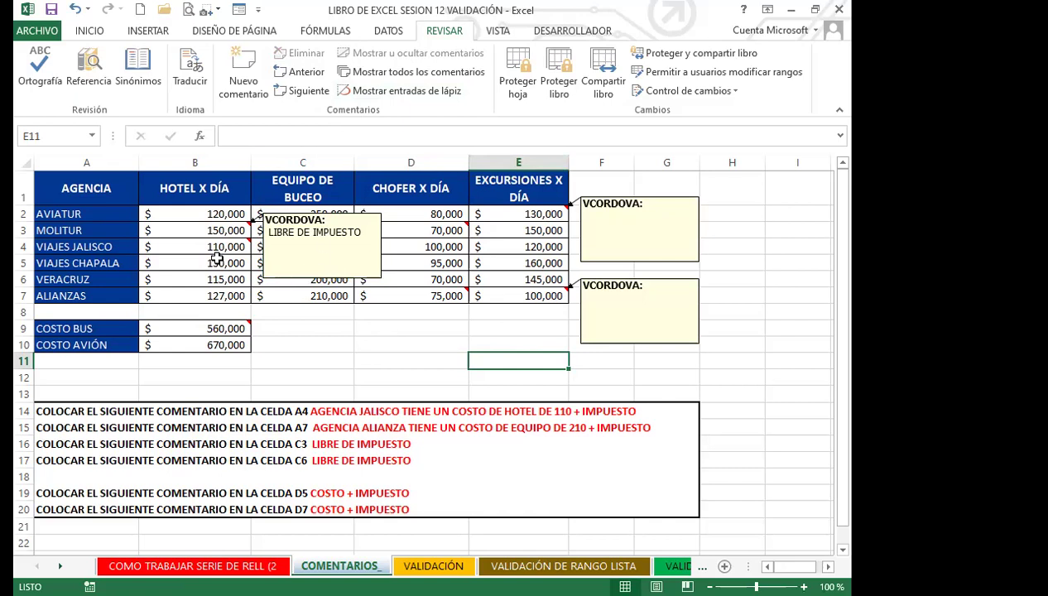
Step: Hide the permanently displayed comments on cells B3, E7 and E2
click(207, 229)
click(410, 52)
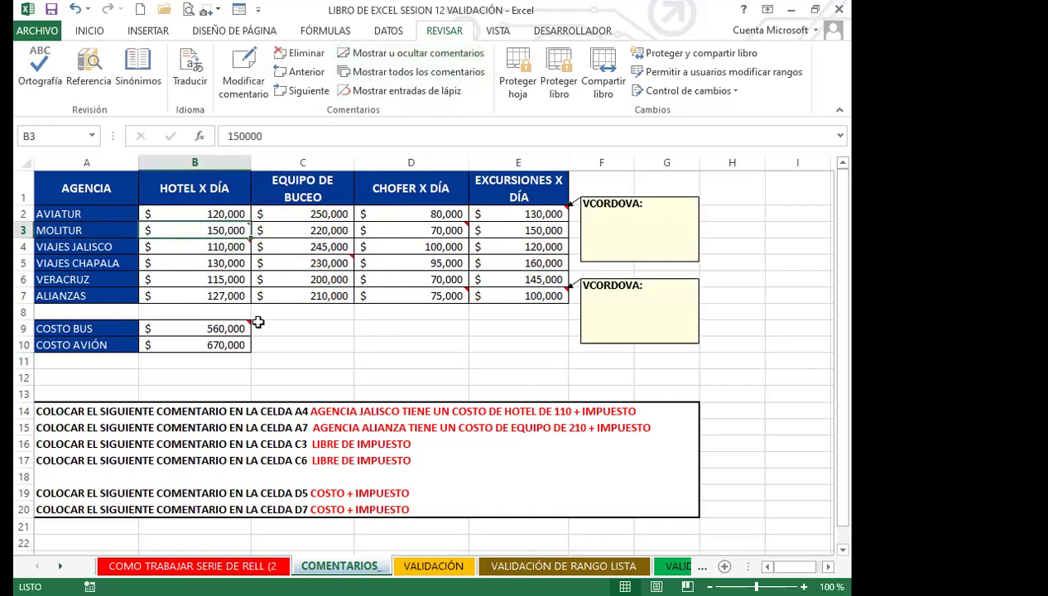
click(518, 296)
click(411, 53)
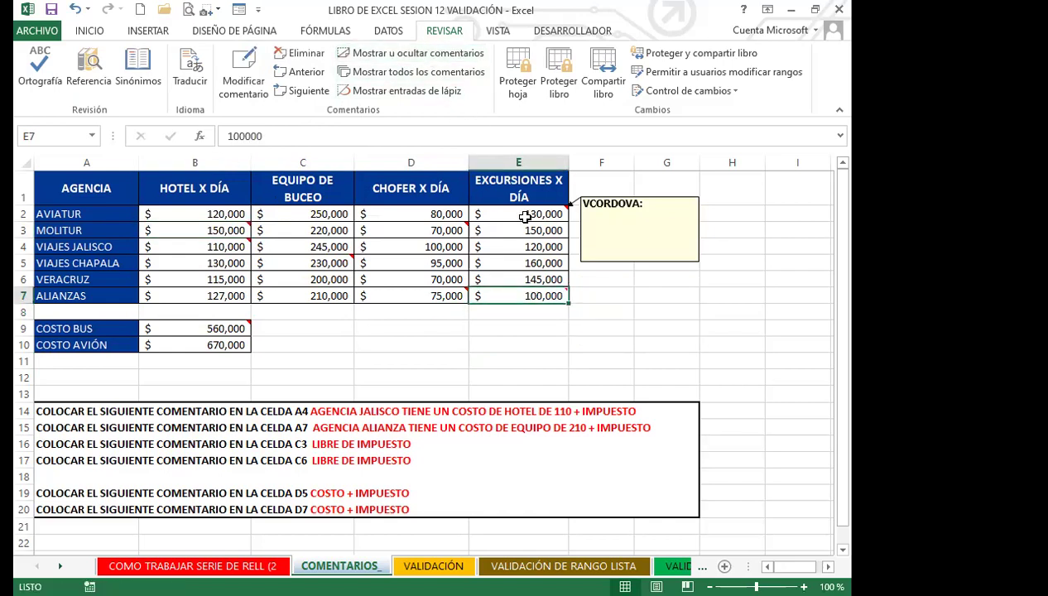
click(519, 214)
click(421, 55)
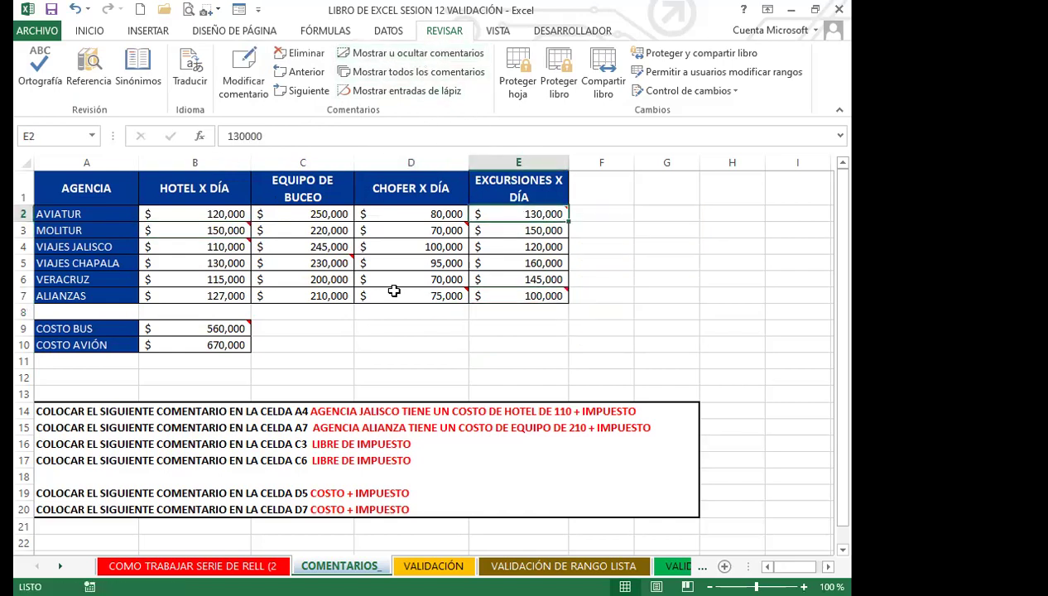
click(392, 342)
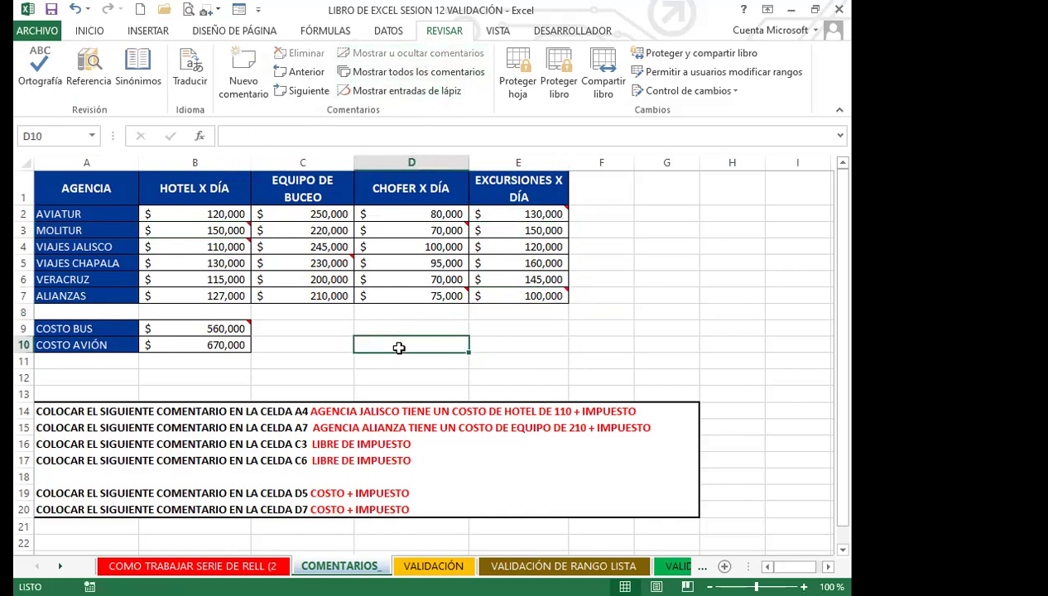
Step: Keep the comment on cell D7, the driver cost for ALIANZAS, permanently displayed
click(101, 35)
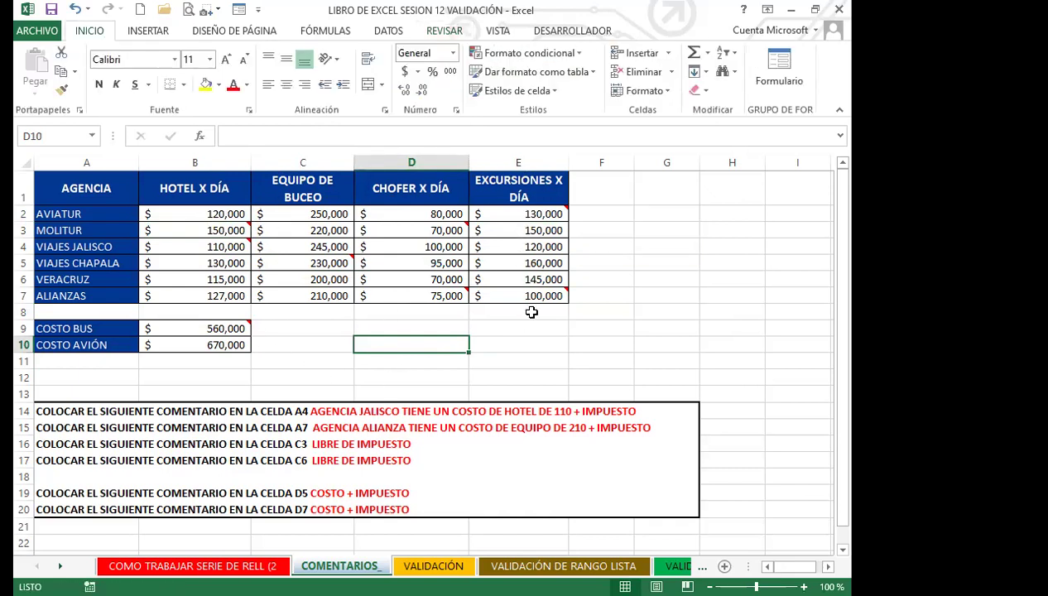
click(434, 297)
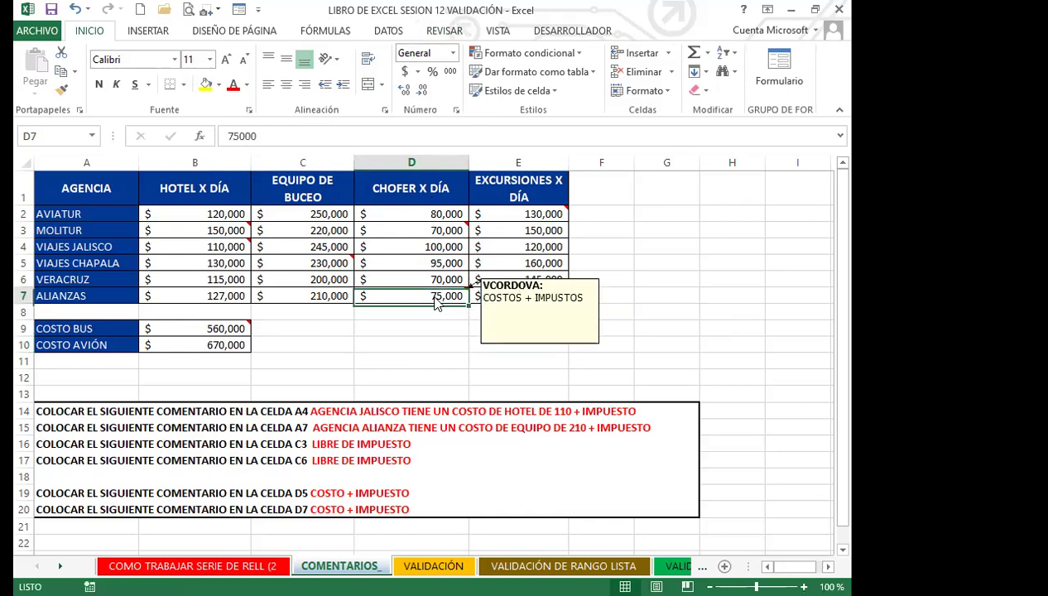
right_click(437, 303)
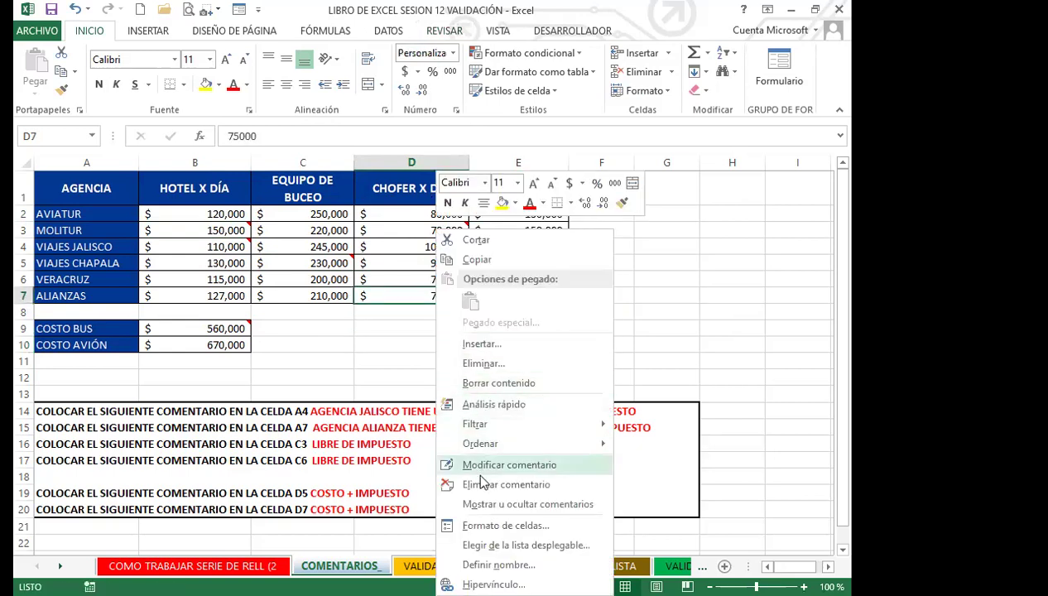
click(515, 509)
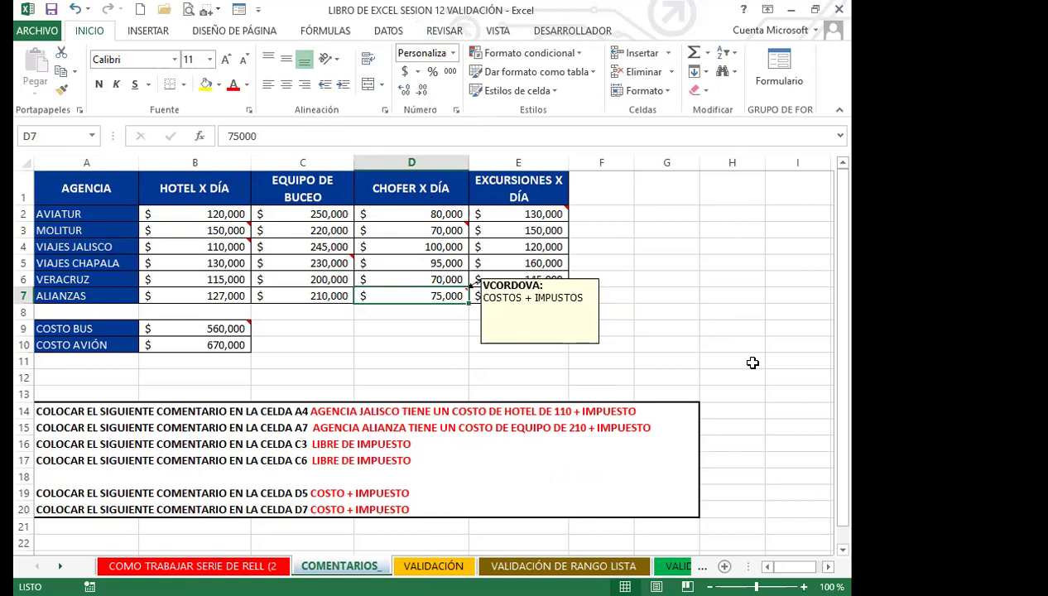
click(753, 360)
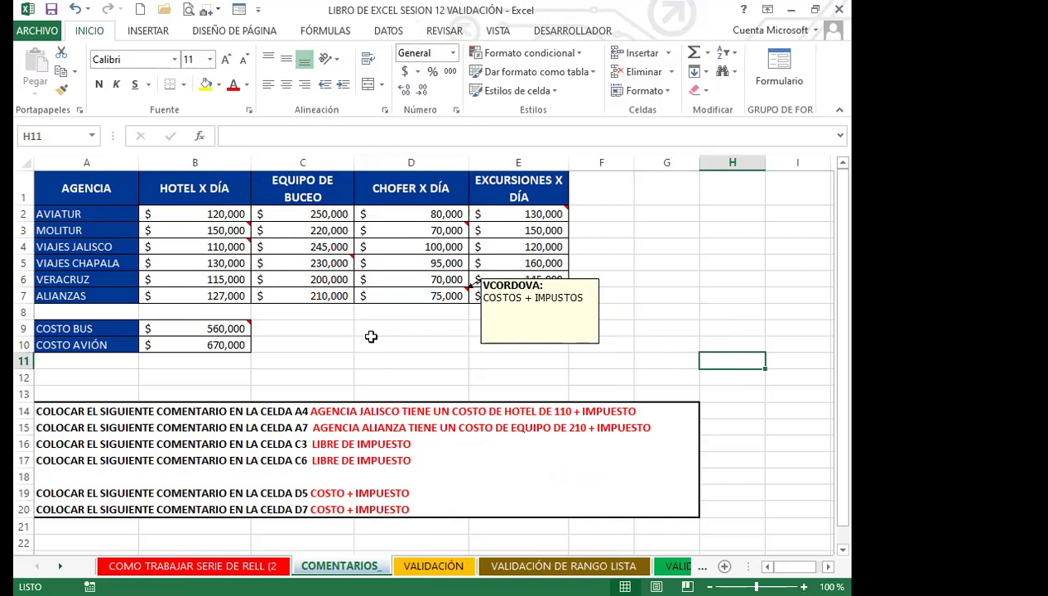
Step: Look up the shortcut for inserting a comment, and view the comment on cell D3, the driver cost for MOLITUR
click(398, 299)
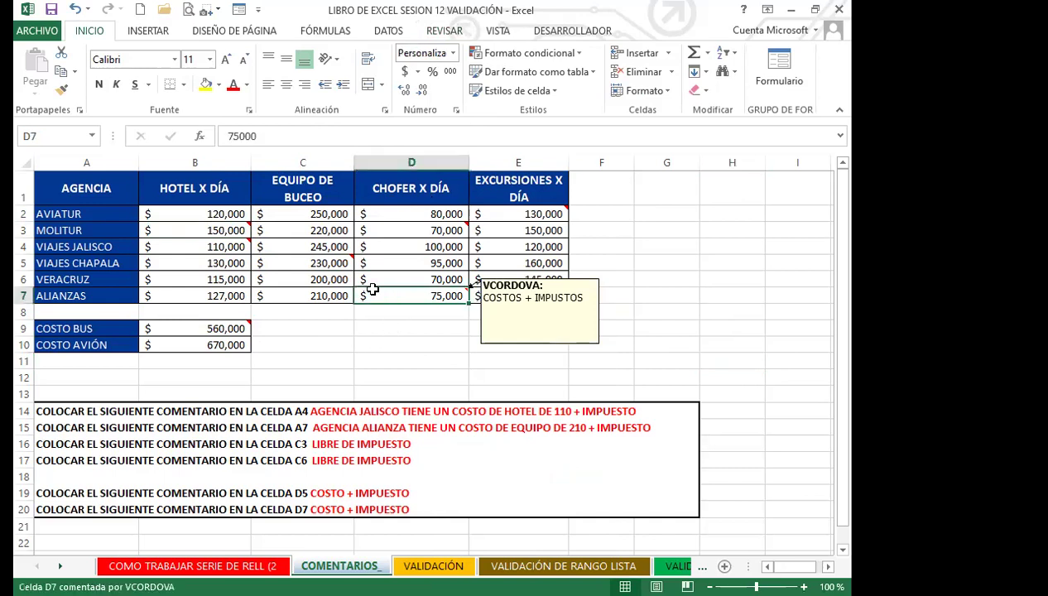
click(313, 261)
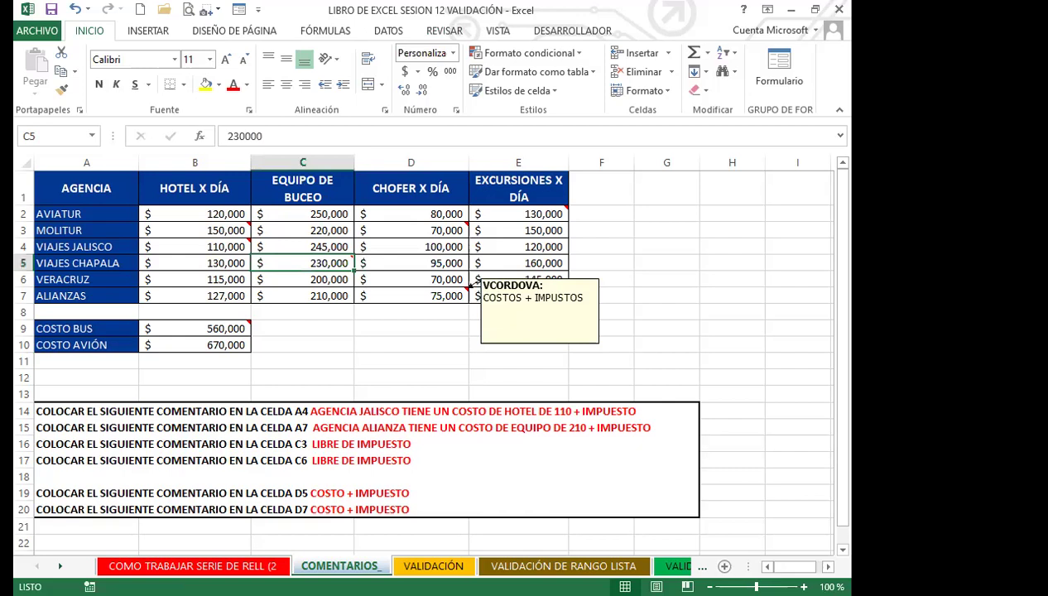
click(394, 265)
click(496, 30)
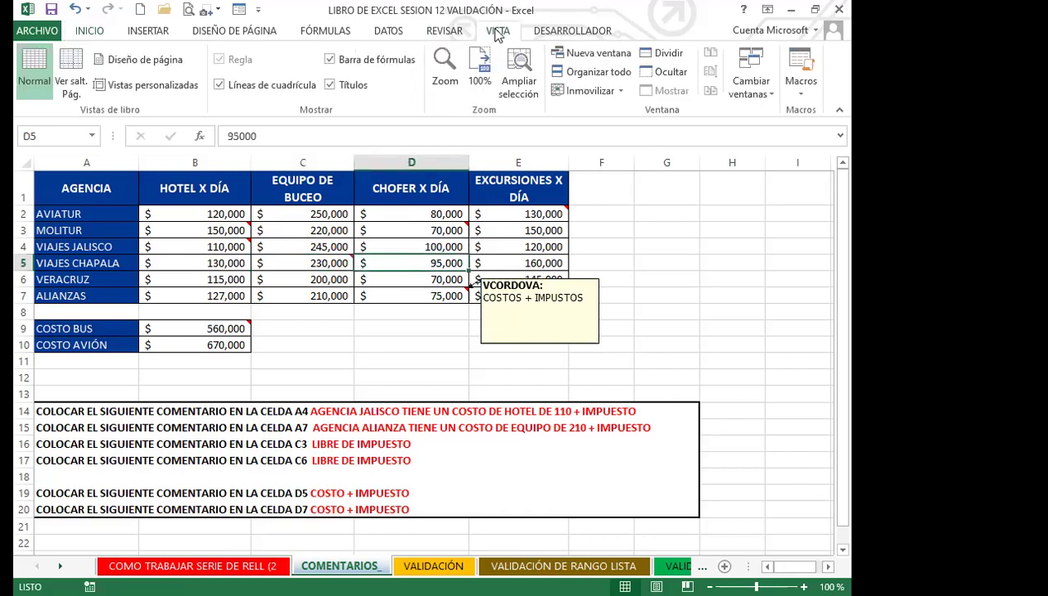
click(432, 34)
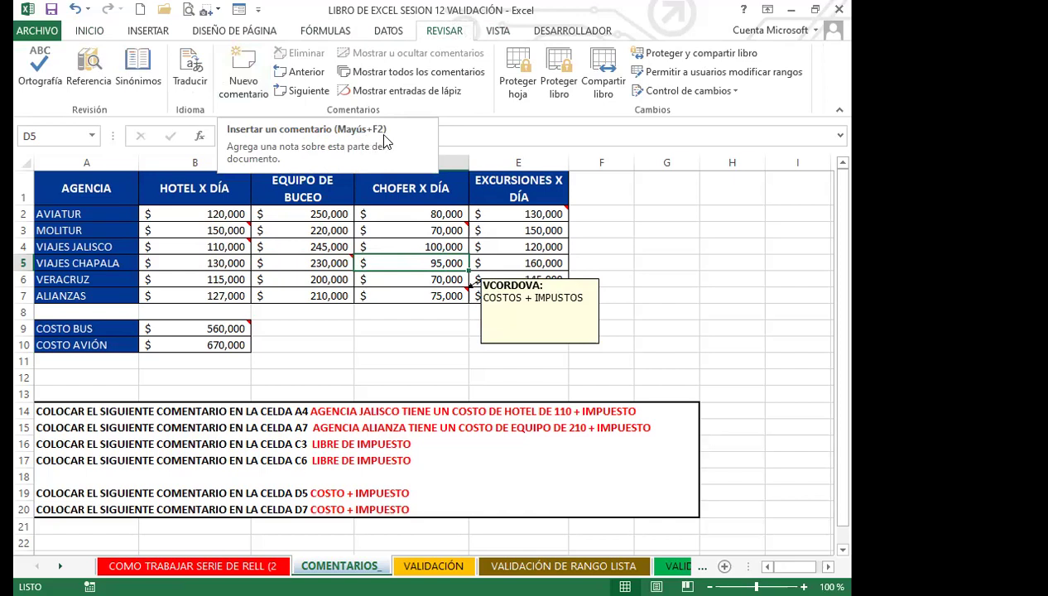
click(397, 230)
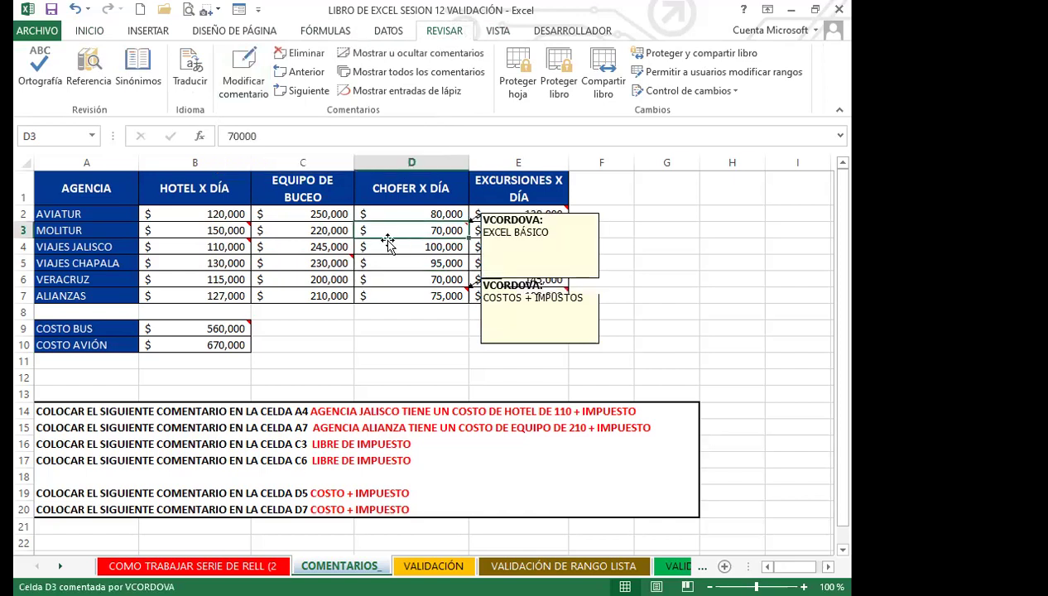
Step: Hide the permanently displayed comment on cell D7, the driver cost for ALIANZAS
click(424, 295)
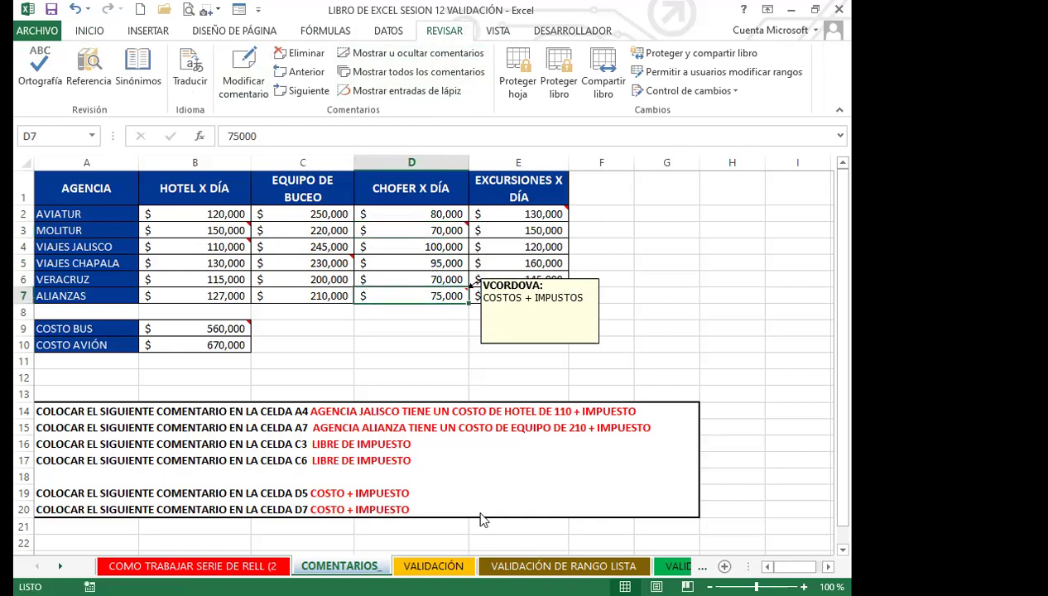
click(415, 361)
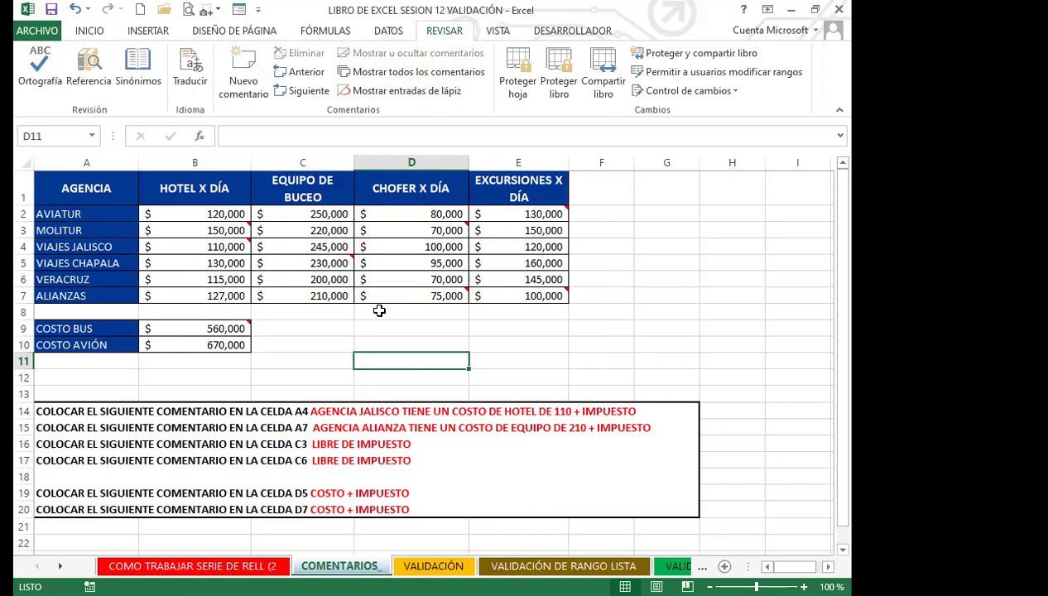
click(90, 30)
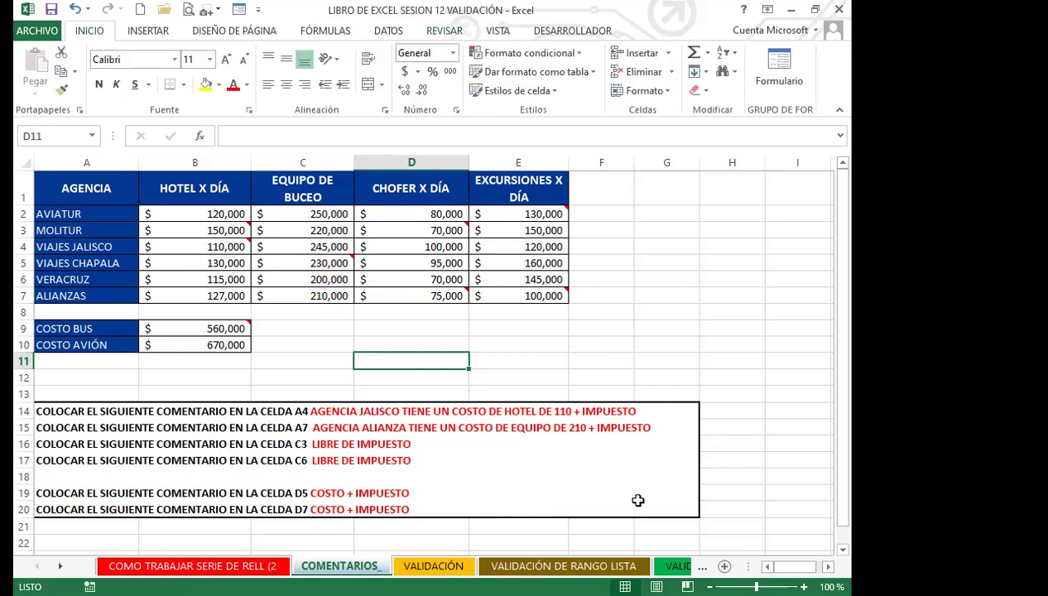
Step: Insert a comment without text in the blank cell H4 and delete it
click(718, 248)
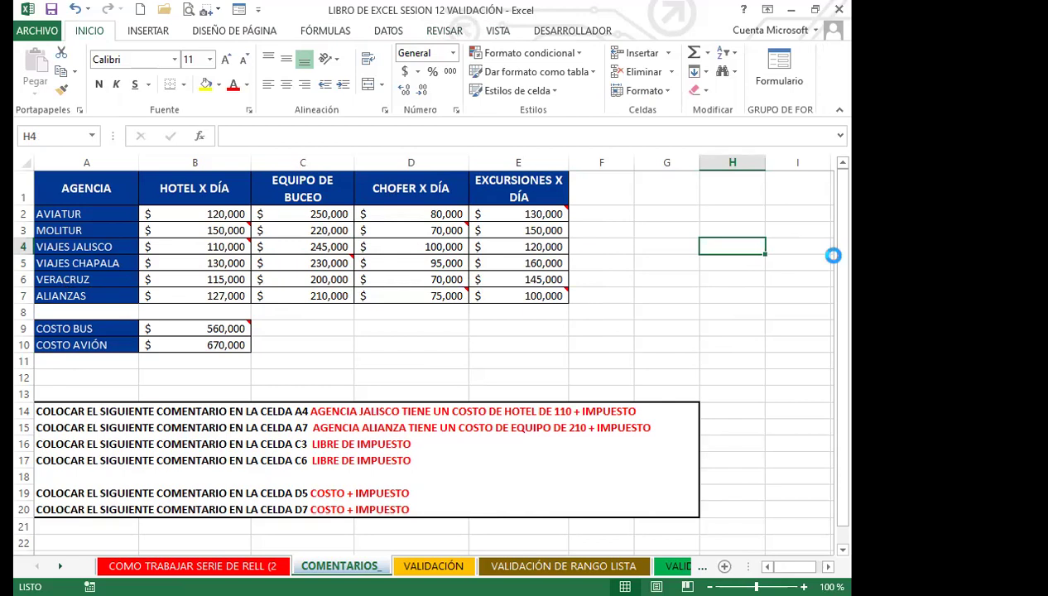
key(shift+F2)
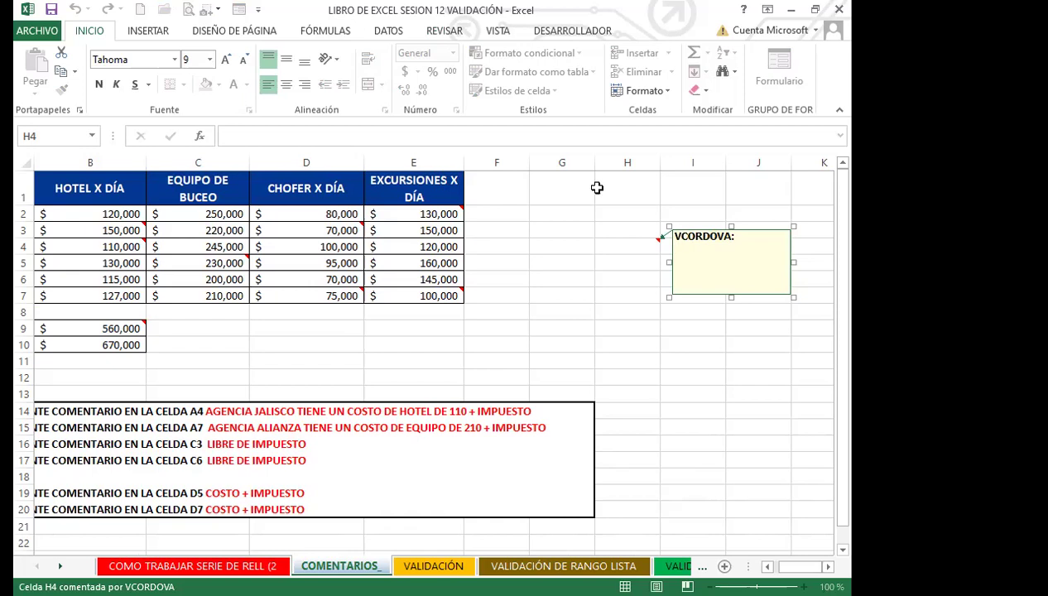
click(636, 252)
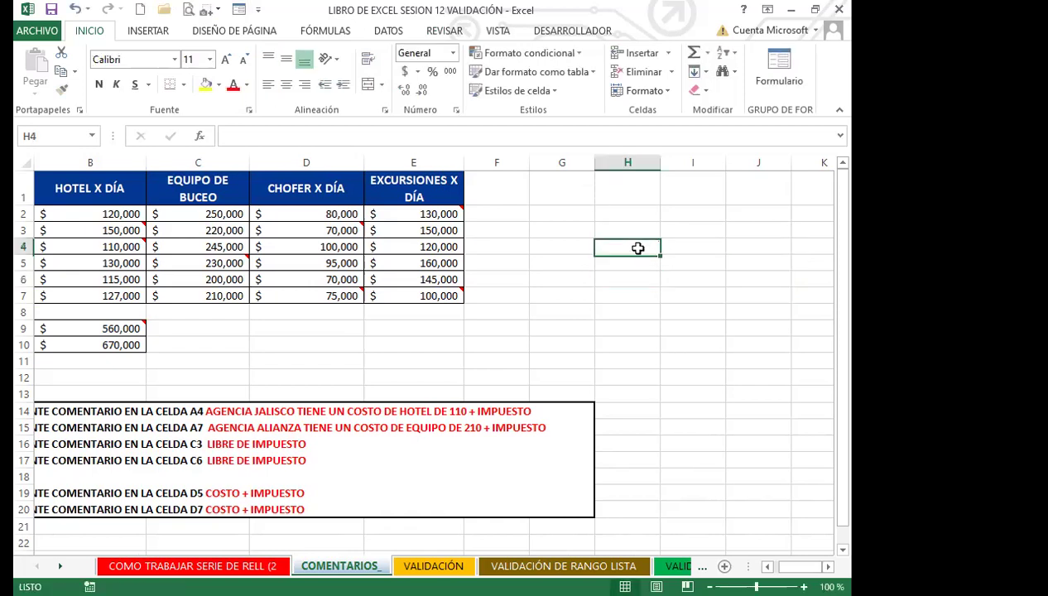
key(shift+F10)
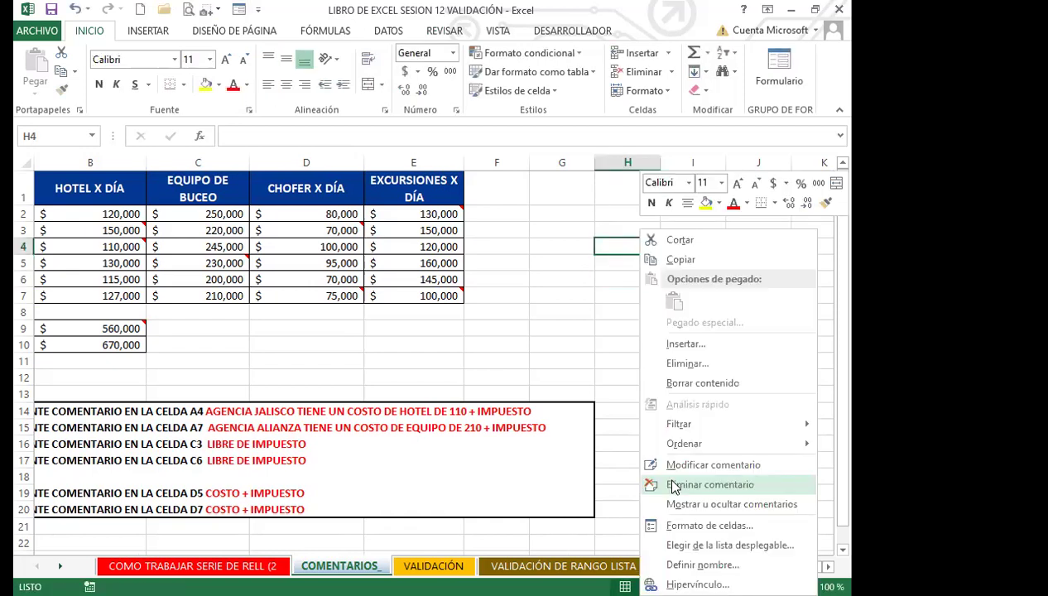
click(641, 247)
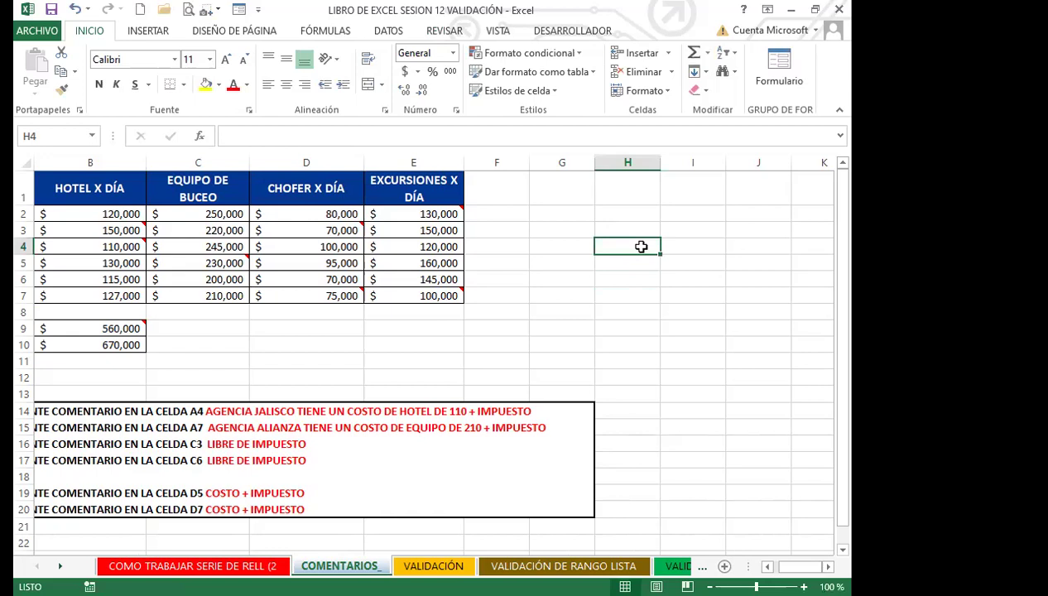
Step: Add a comment without text to the blank cell H4 again, and view the comment on cell D7
key(shift+F2)
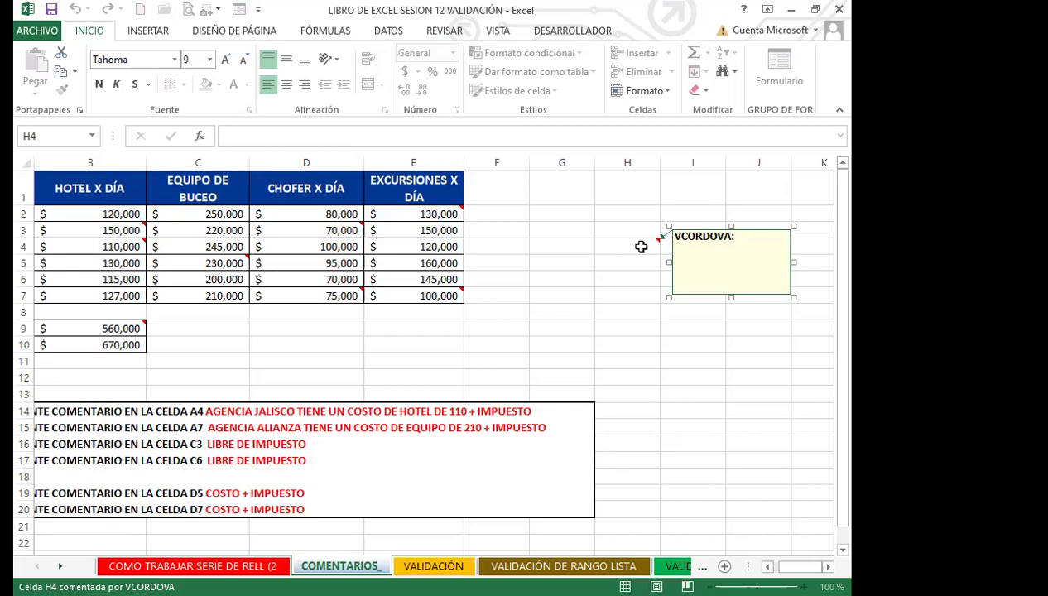
click(404, 250)
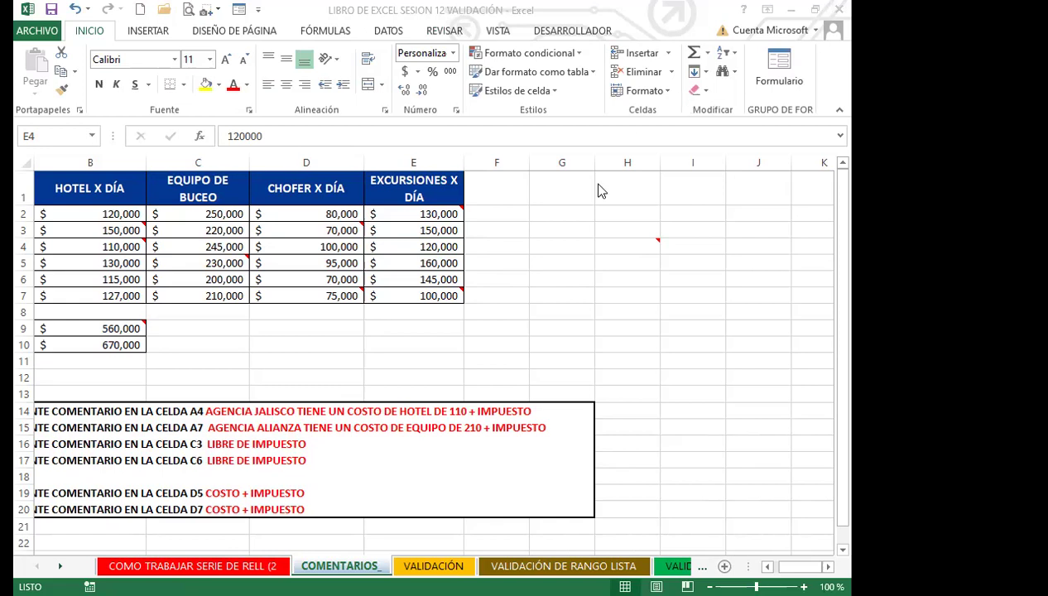
click(388, 295)
click(287, 295)
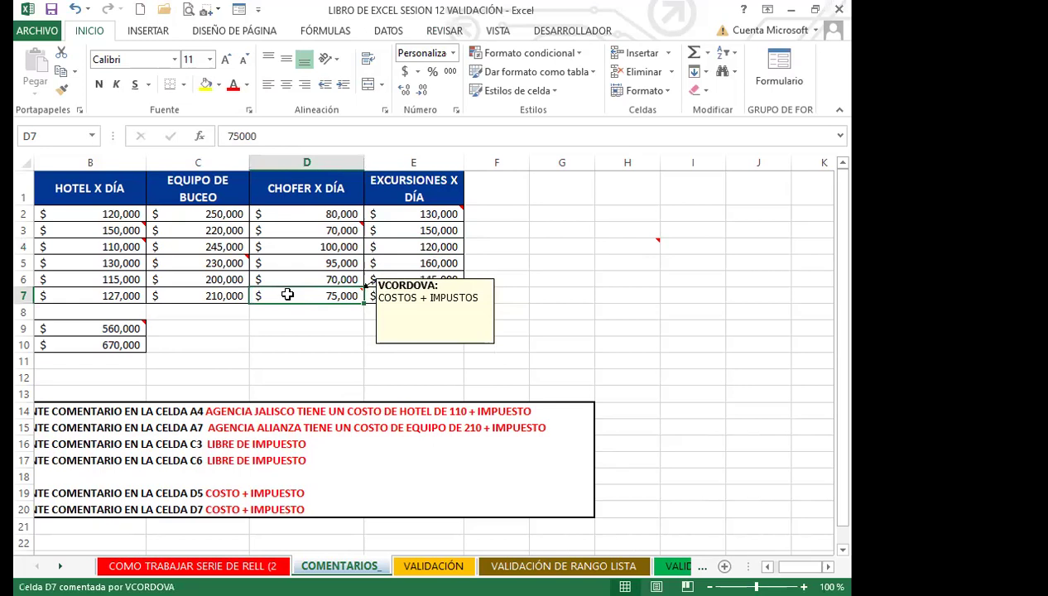
click(430, 326)
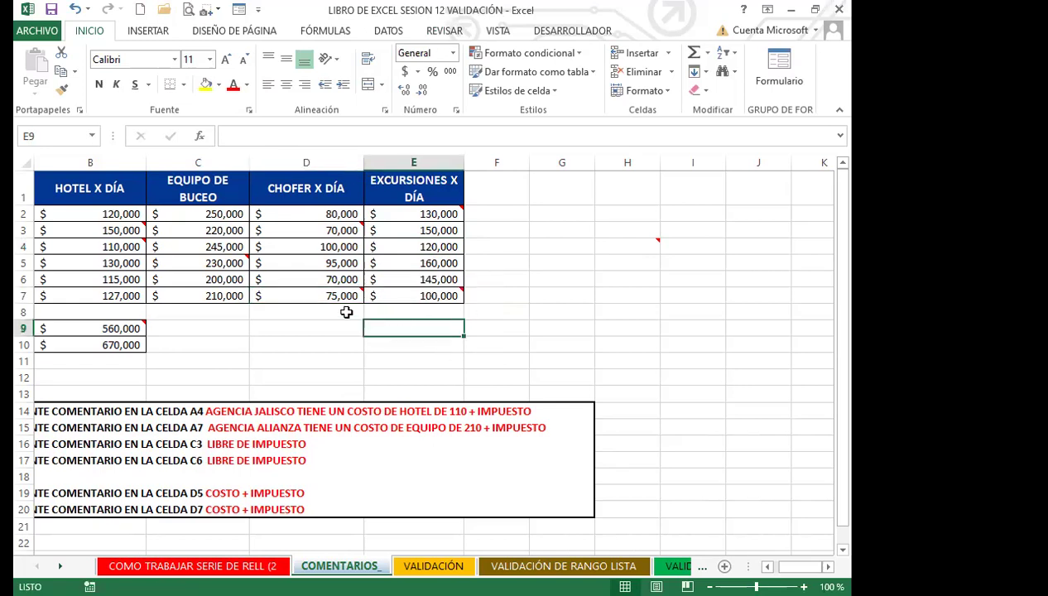
Step: Open the comment on cell E2 for editing to check its author heading, and leave it without changes
click(424, 214)
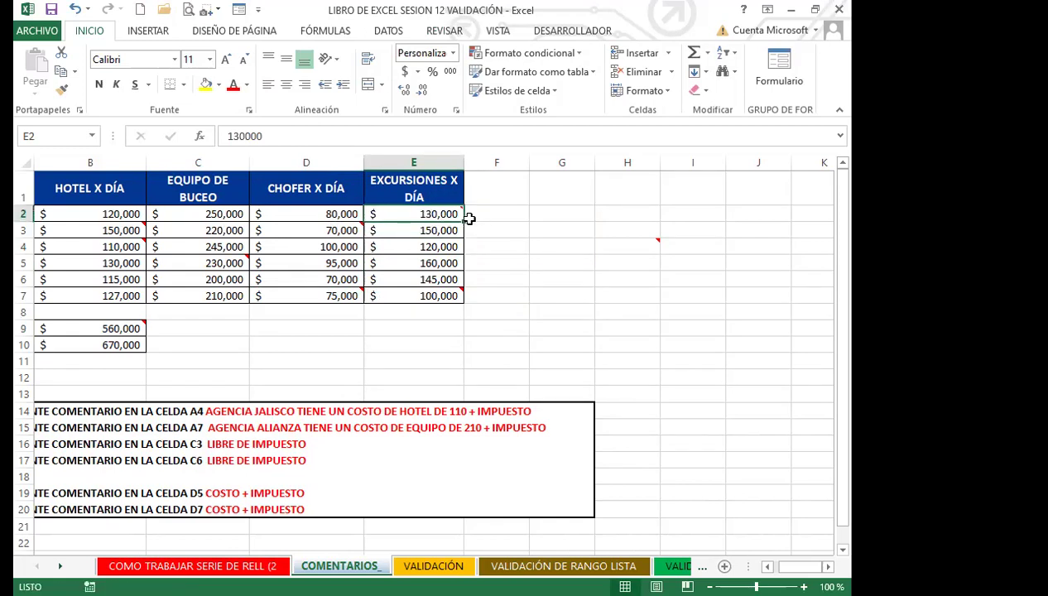
right_click(407, 213)
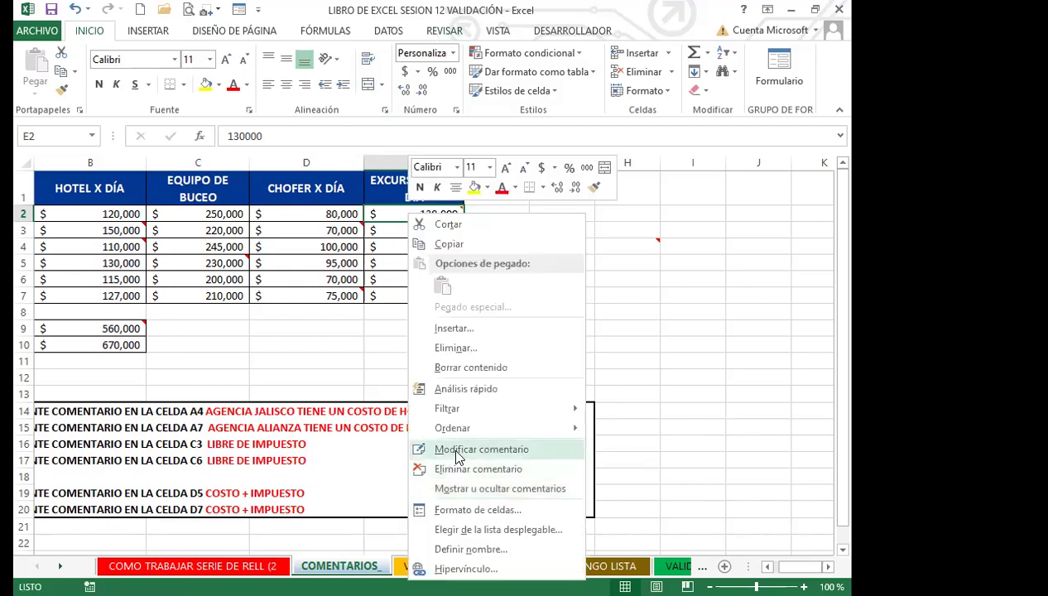
click(458, 450)
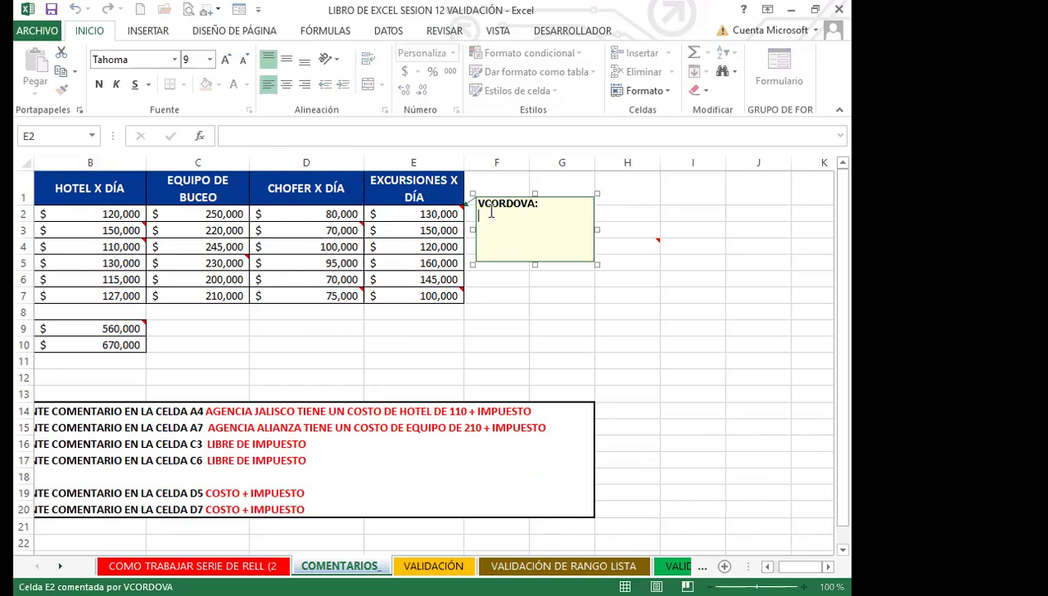
click(540, 205)
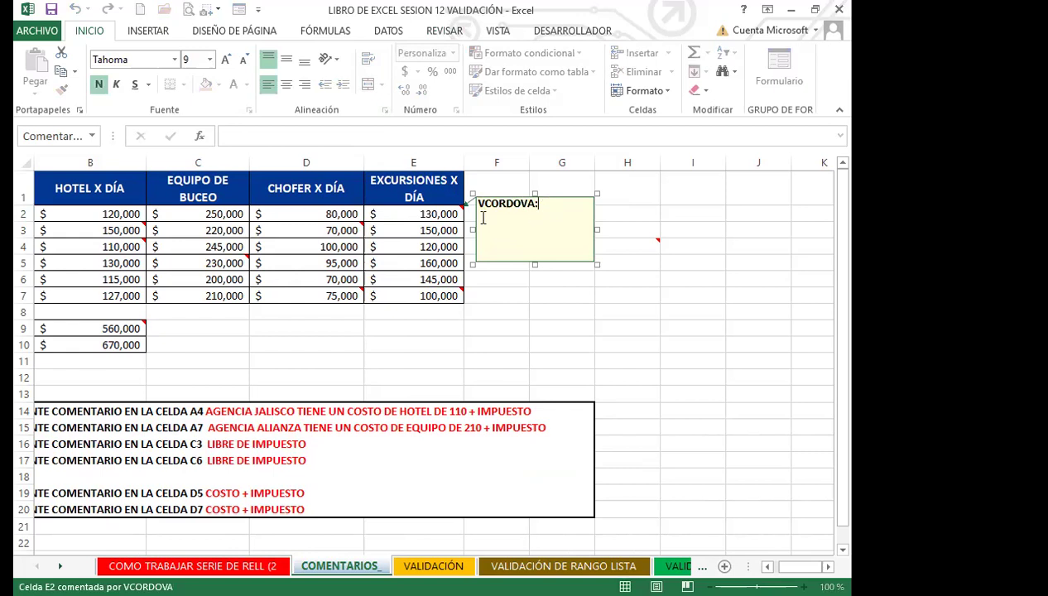
click(439, 296)
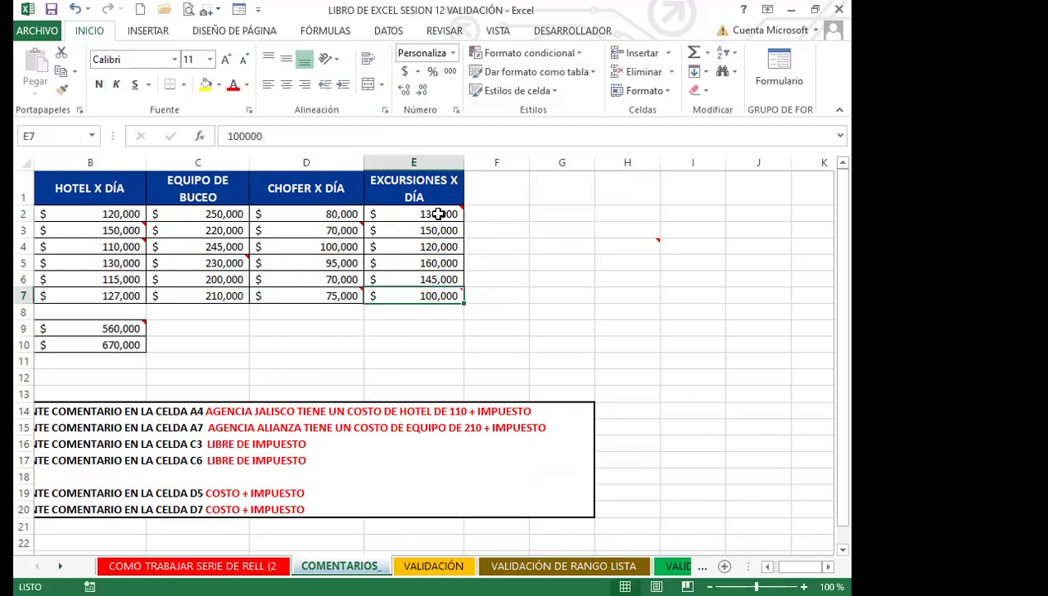
Step: View the author headings of the comments on the driver costs in cells D3 and D7
click(324, 232)
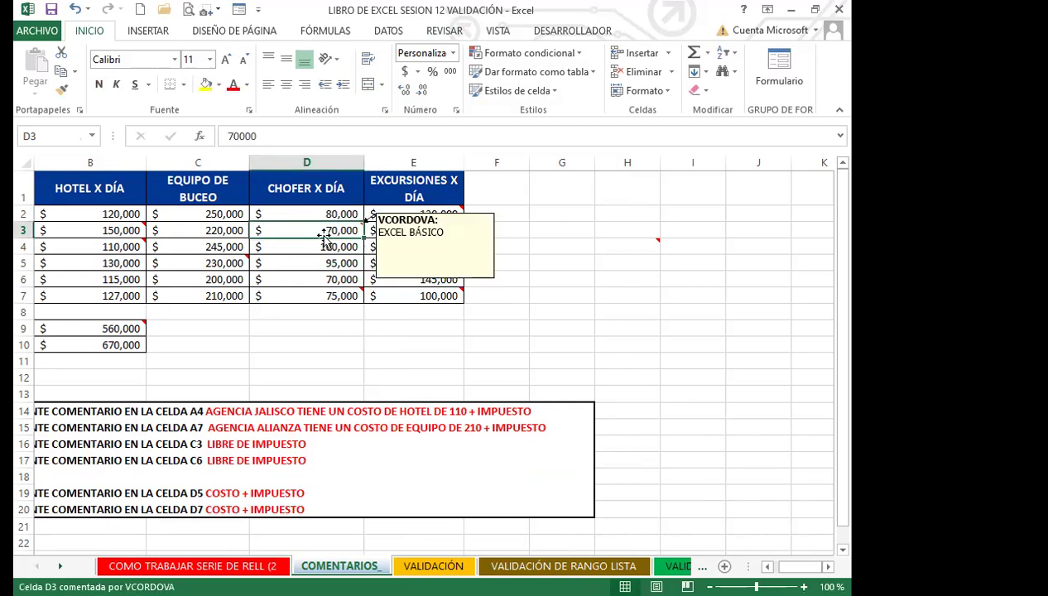
click(319, 296)
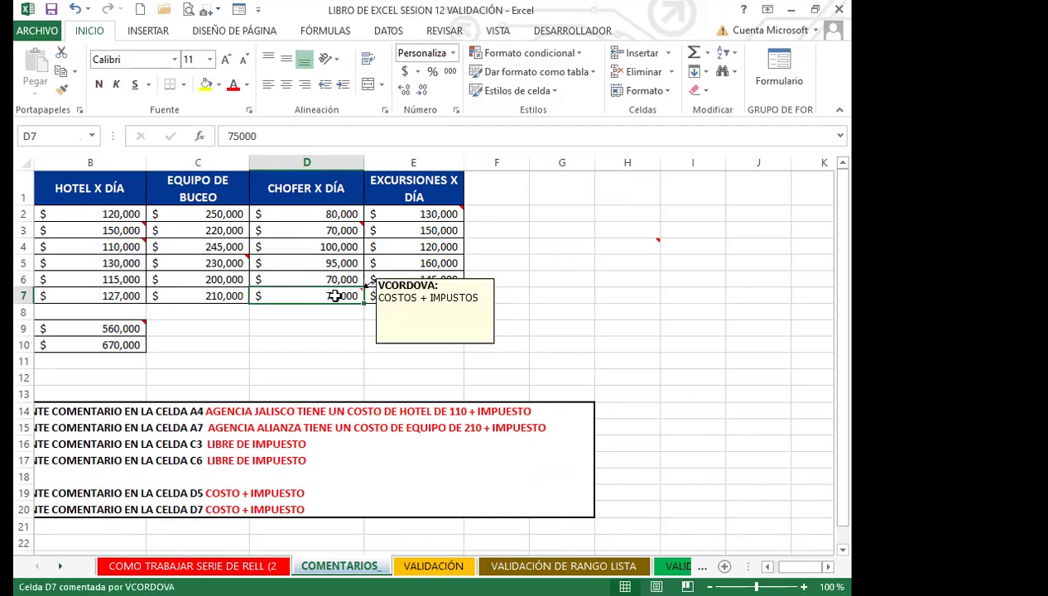
click(121, 230)
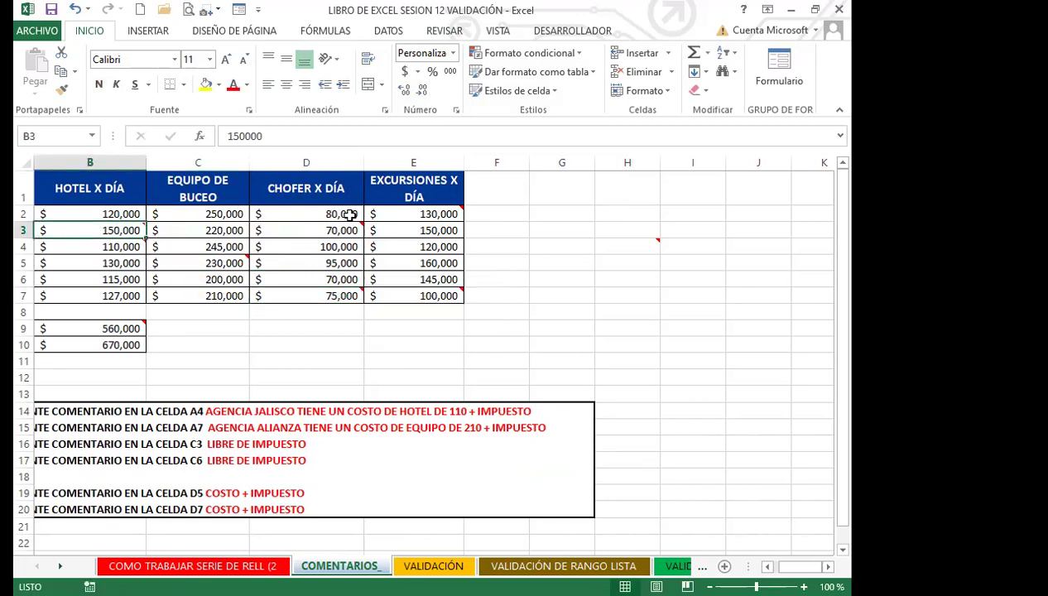
click(411, 246)
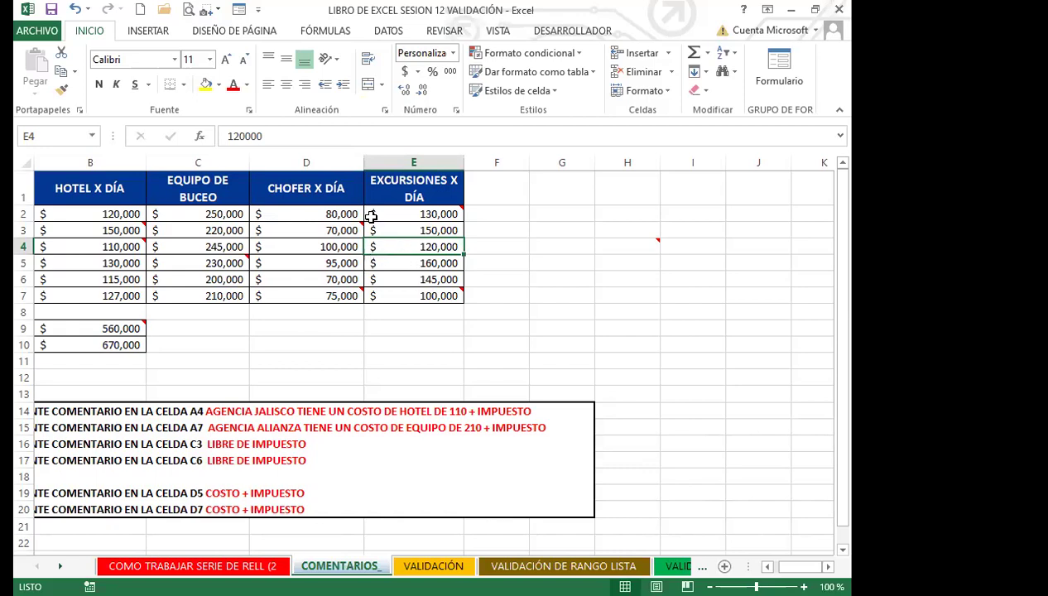
Step: Change the Office user name in the general Excel options by replacing the surname with a different one
click(259, 10)
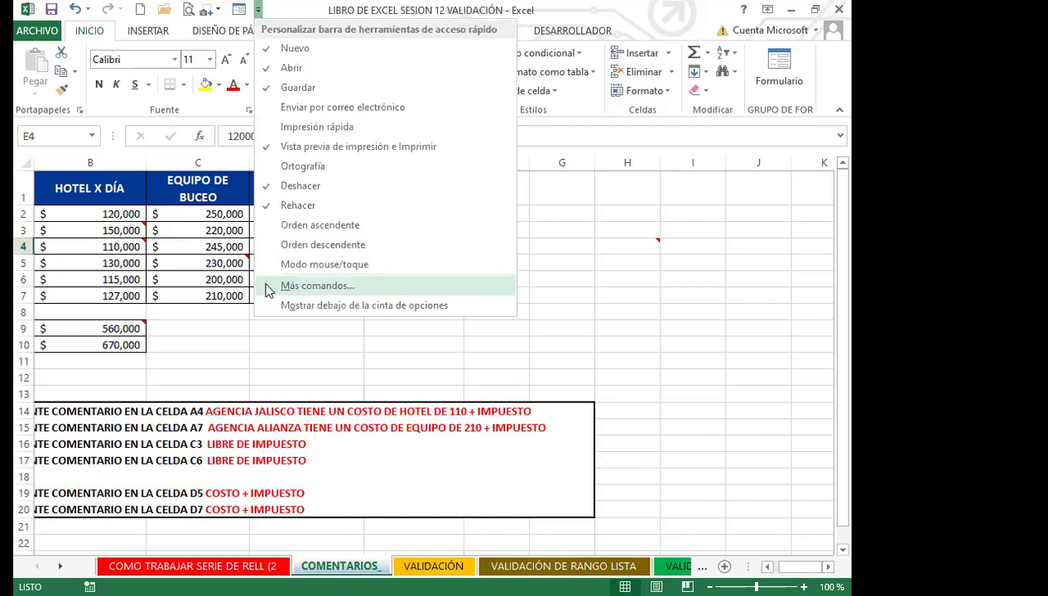
click(268, 288)
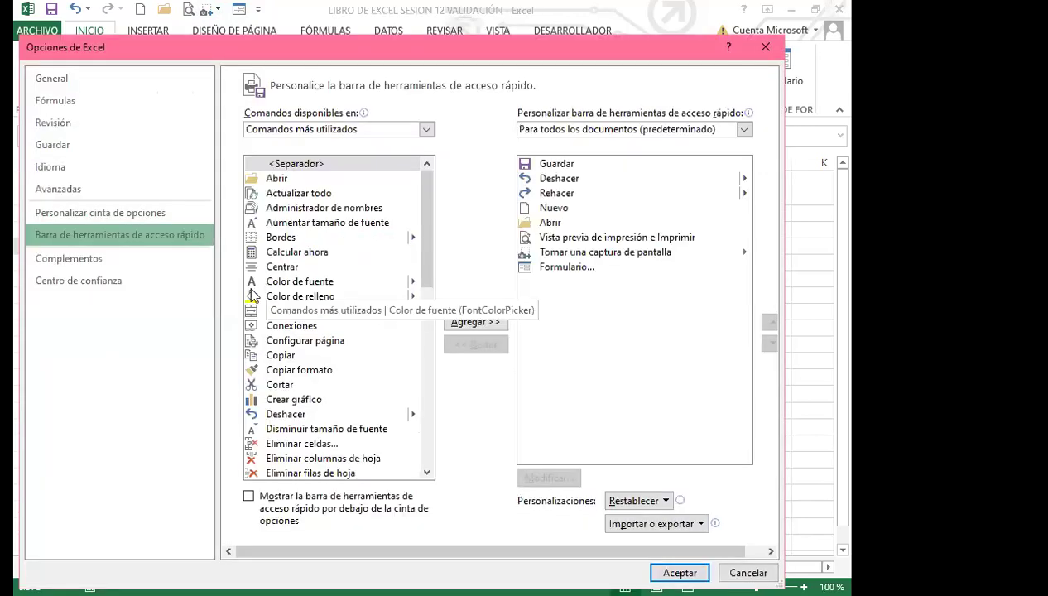
click(51, 80)
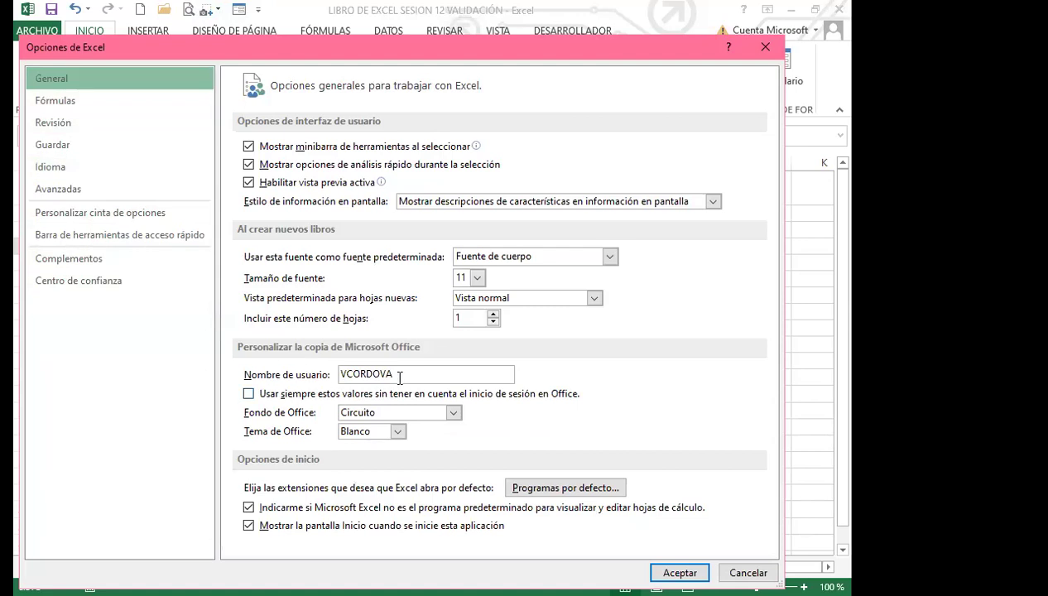
click(430, 371)
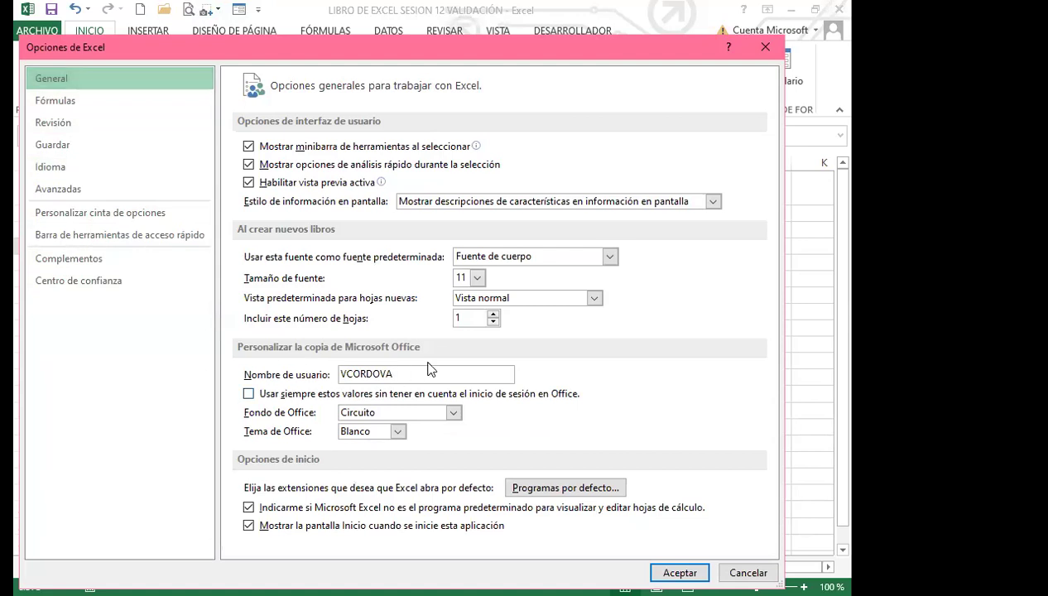
key(BackSpace)
key(BackSpace)
key(BackSpace)
key(BackSpace)
key(BackSpace)
key(BackSpace)
key(BackSpace)
text(RODRIGUEZ)
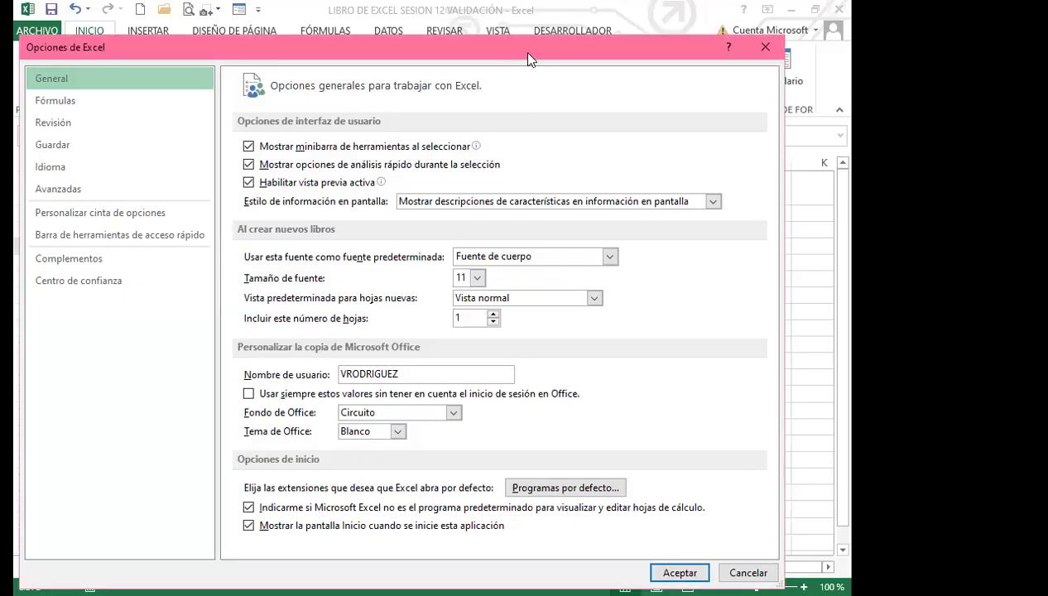
drag(522, 52, 470, 16)
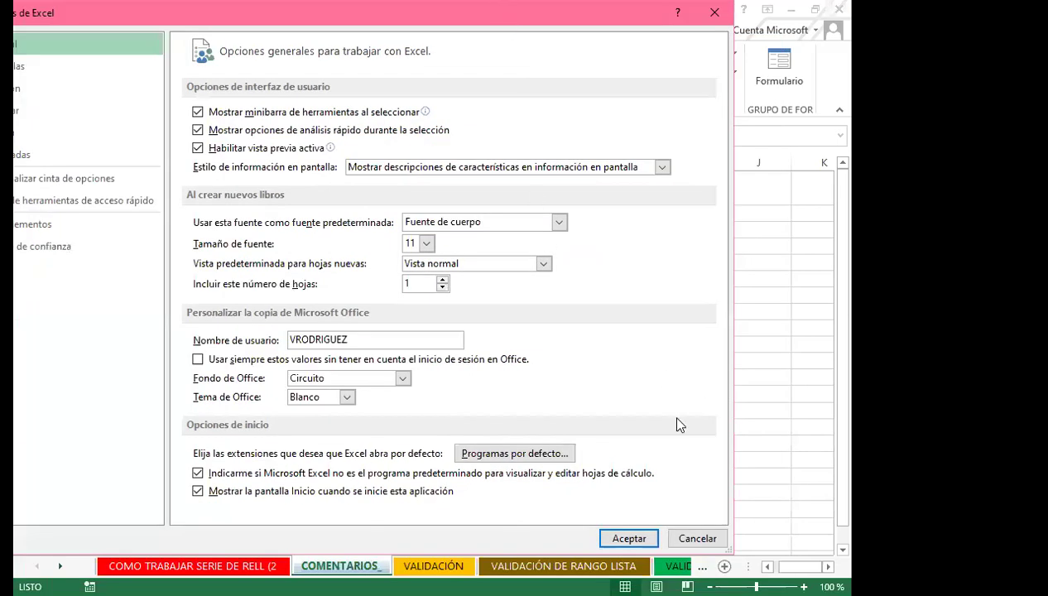
click(623, 535)
click(309, 344)
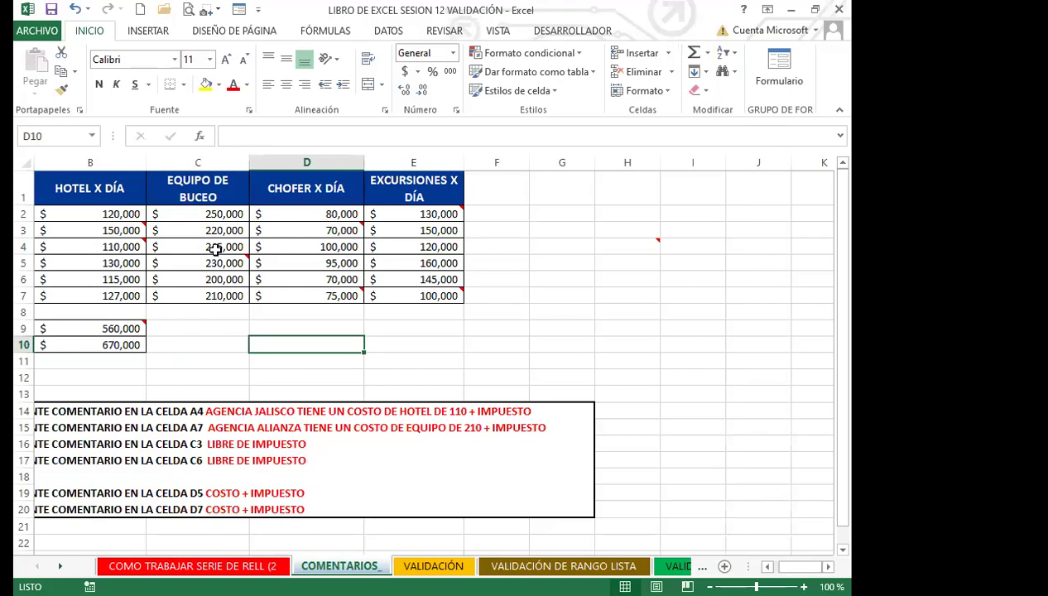
Step: Check which author name the existing comments carry, such as the one on cell E2
click(215, 263)
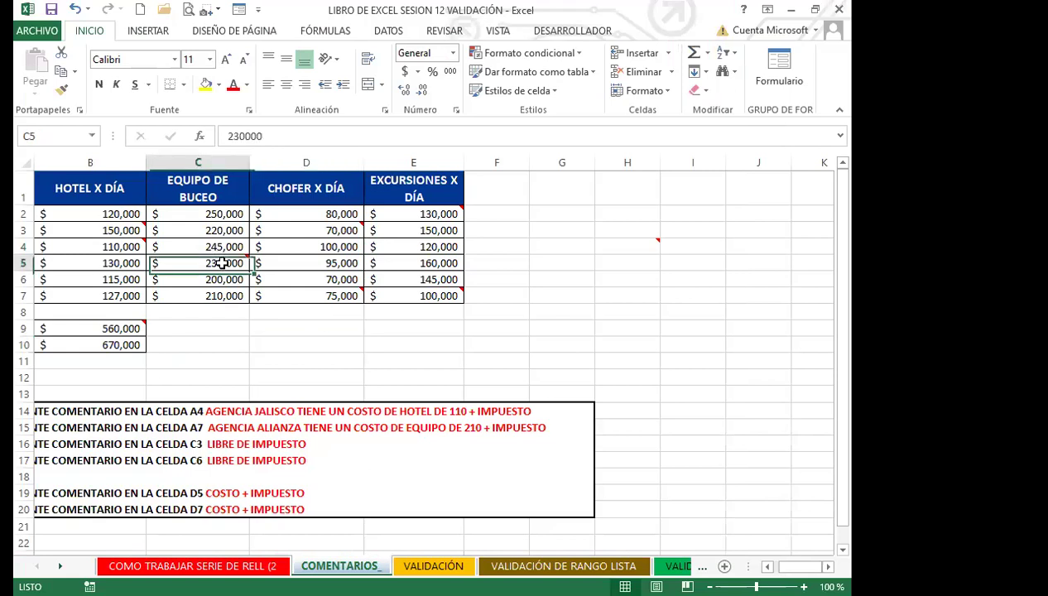
click(337, 230)
click(407, 214)
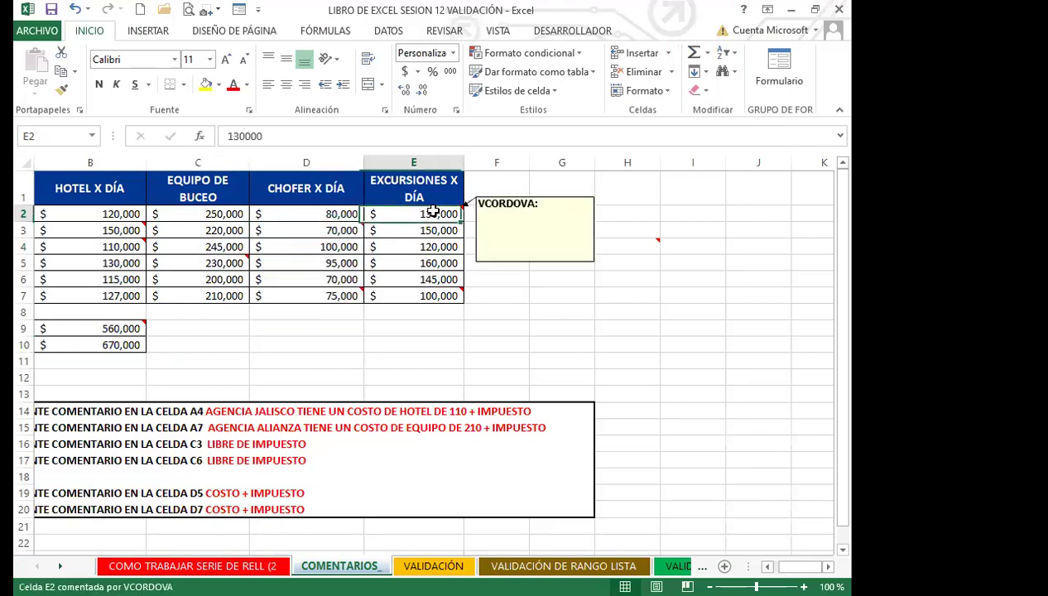
click(455, 295)
mouse_move(454, 212)
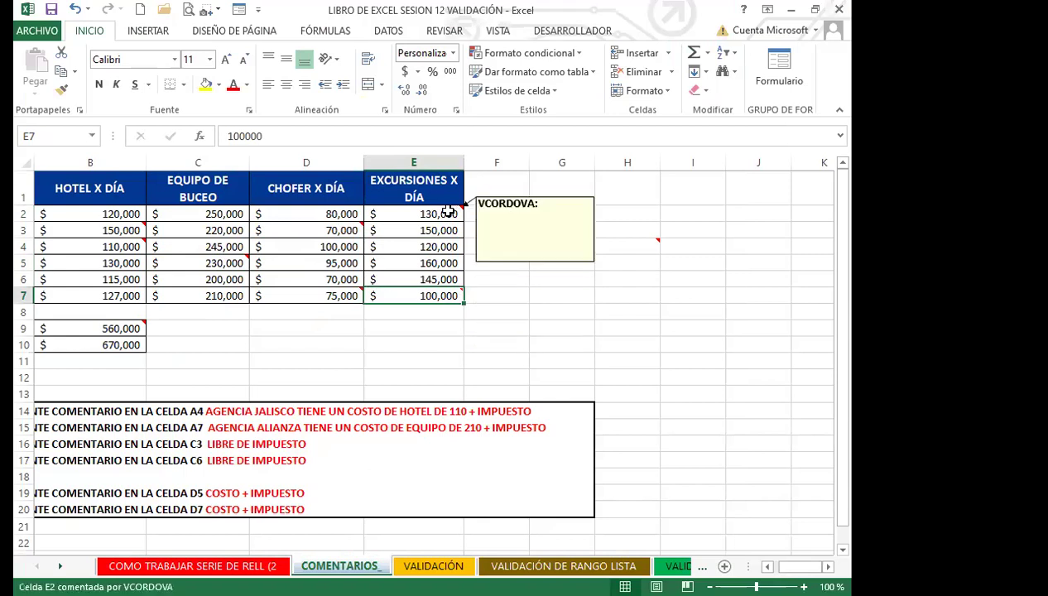
mouse_move(131, 246)
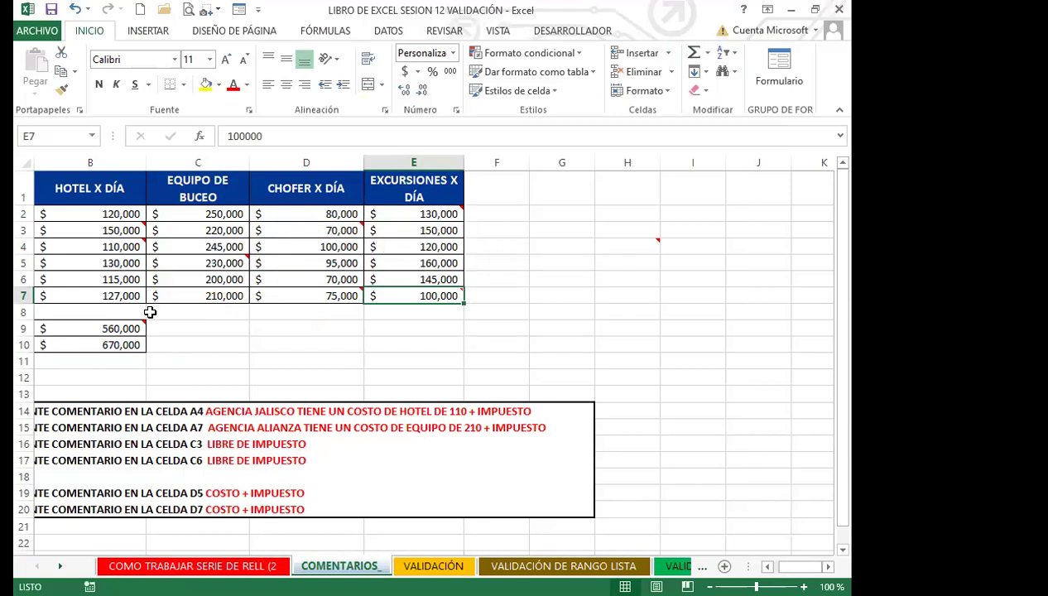
Step: Add comments without text to the blank cells H8 and E11 under the changed user name
click(632, 309)
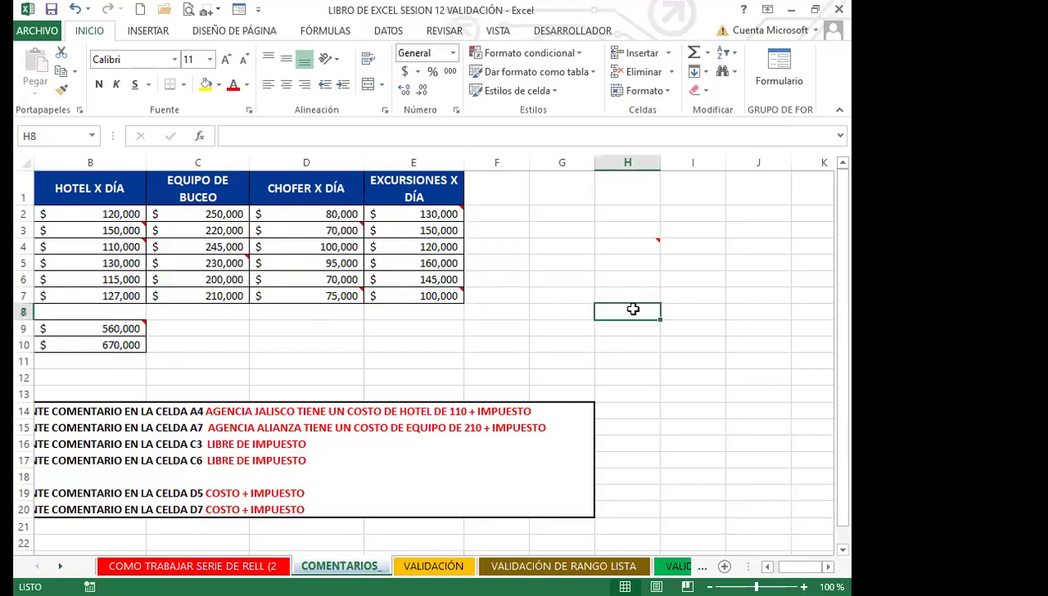
key(shift+F2)
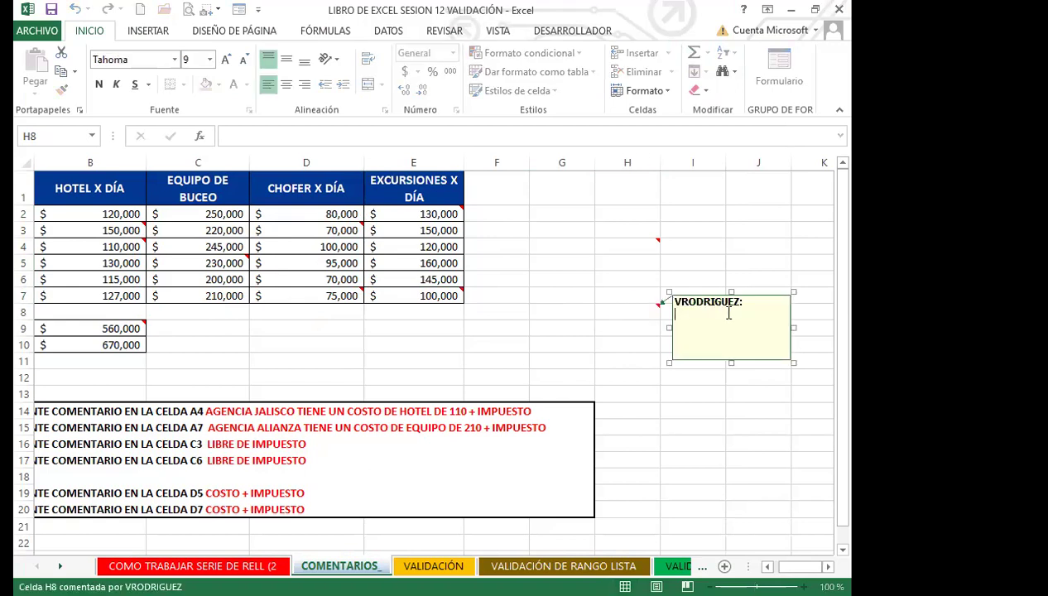
click(414, 362)
click(453, 33)
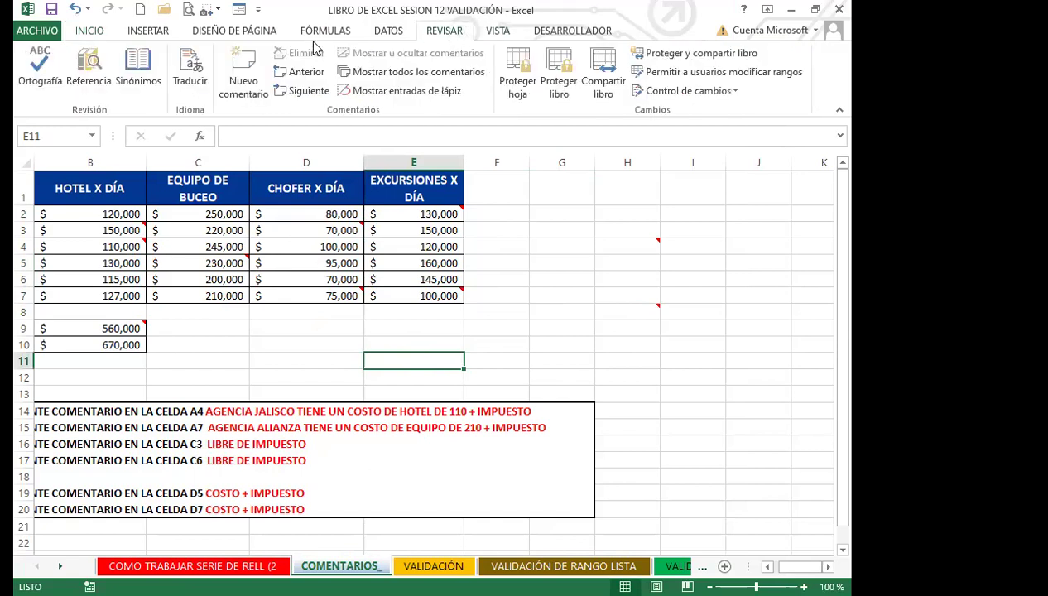
click(241, 78)
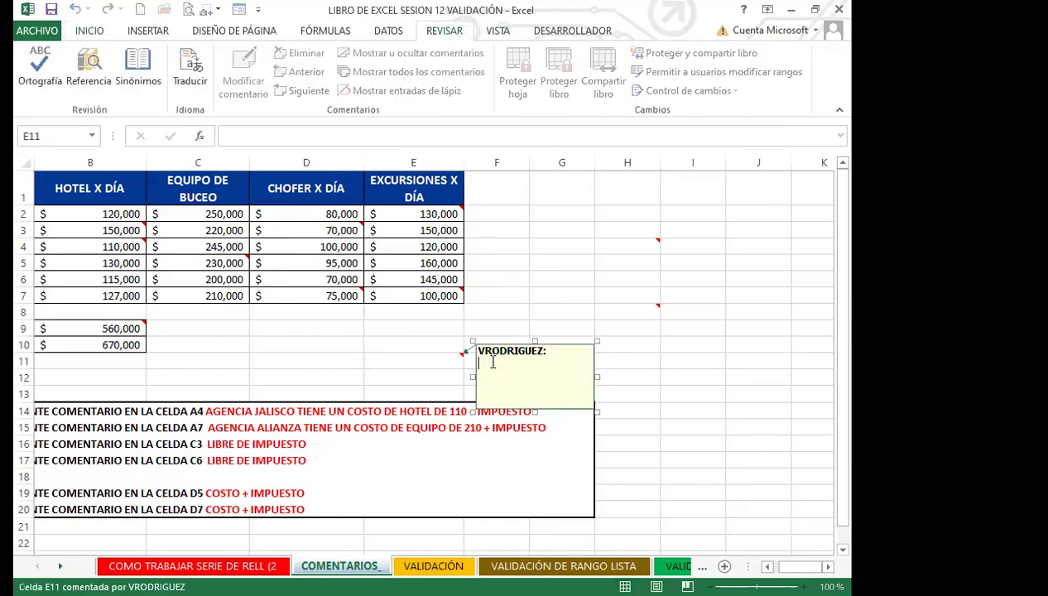
Step: Insert a comment without text in the blank cell G2
click(562, 213)
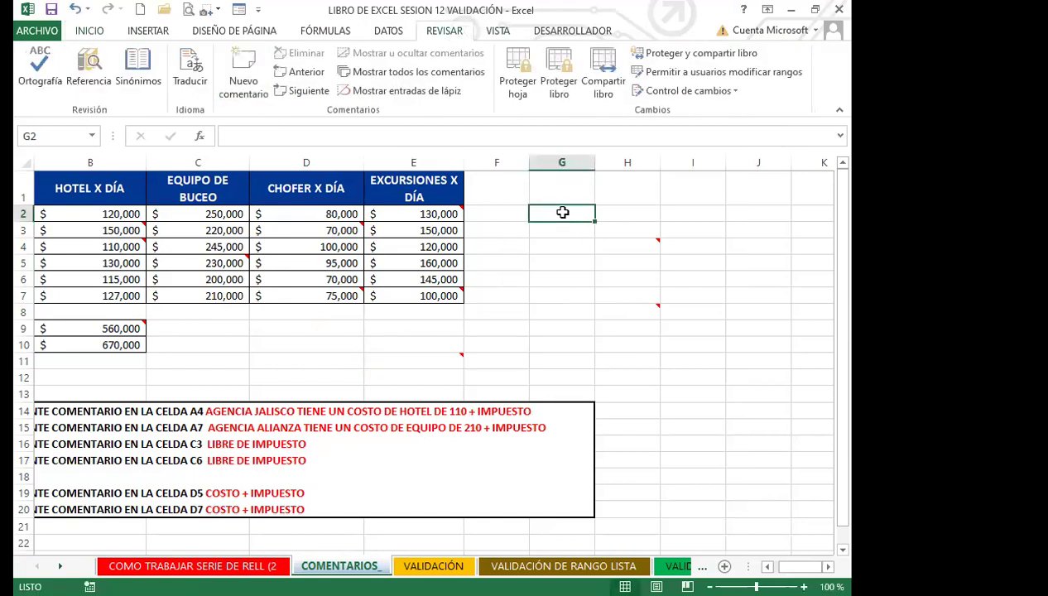
right_click(563, 213)
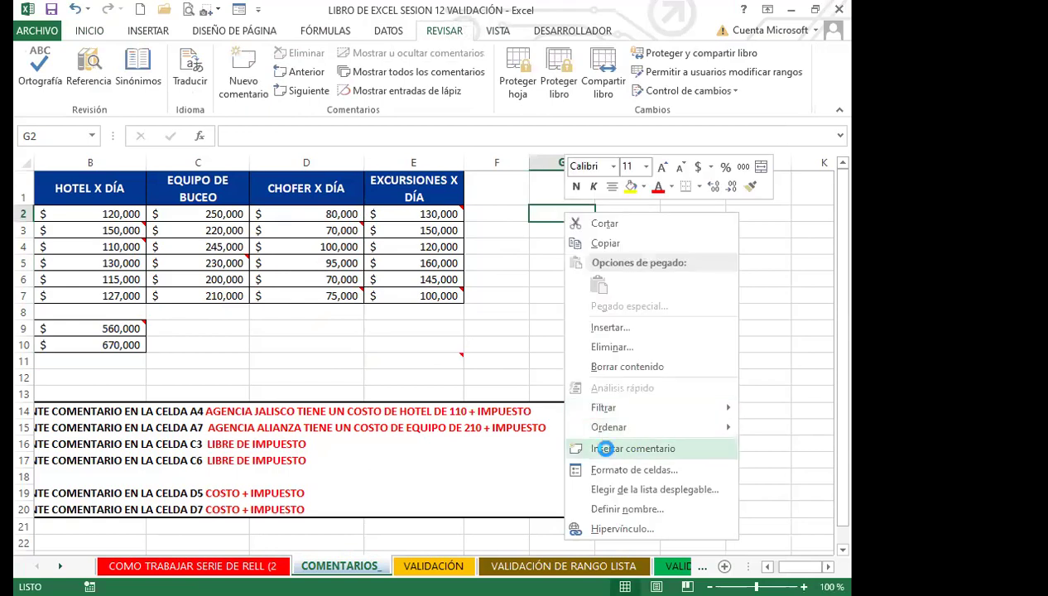
click(609, 452)
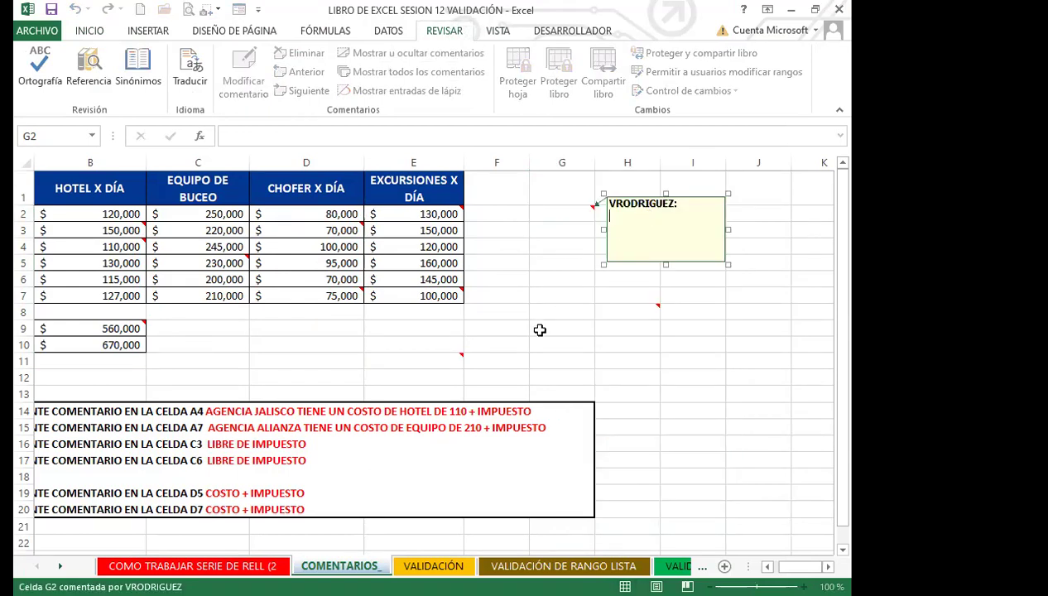
click(503, 343)
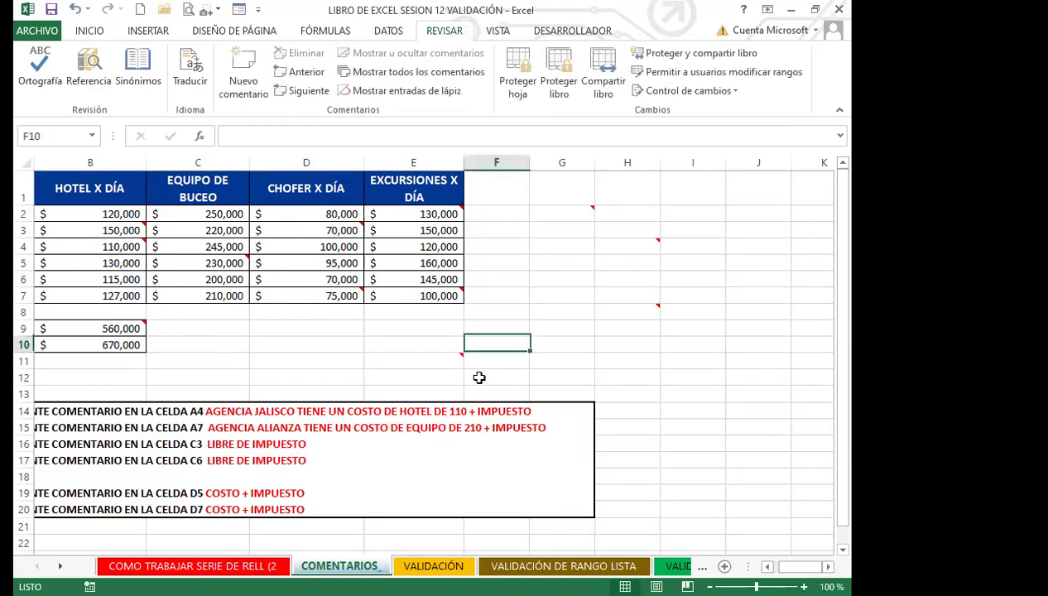
Step: View the comment on cell C5 and compare its author with the comments on cells E2 and E11
click(425, 215)
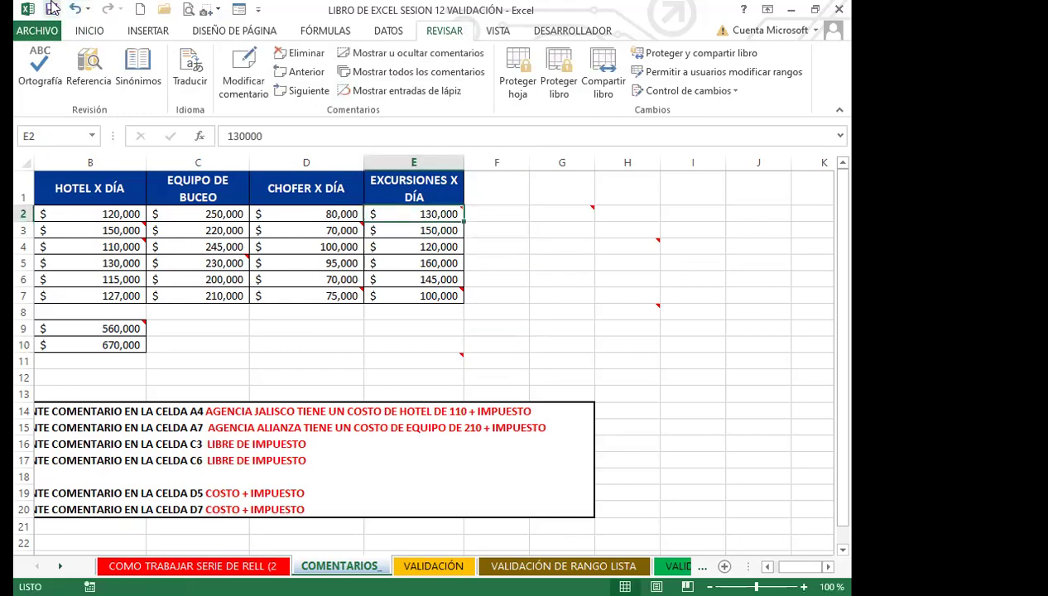
click(221, 264)
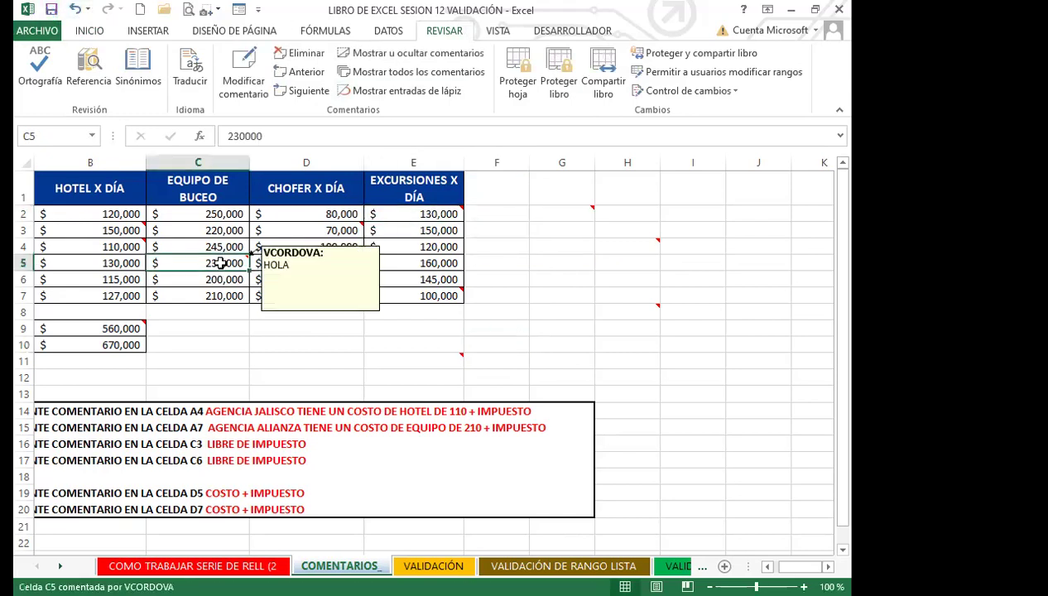
click(438, 358)
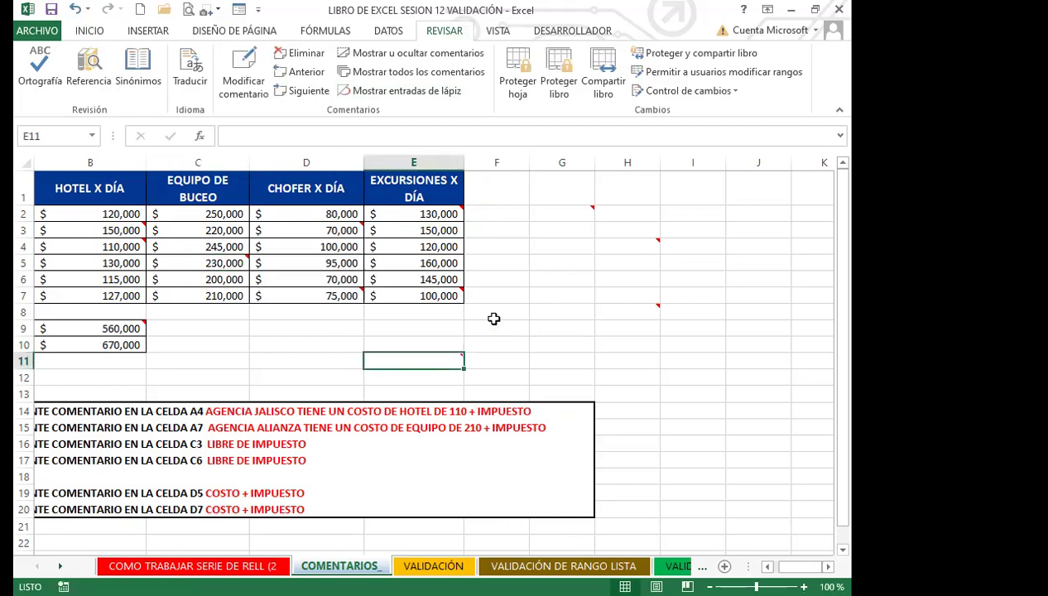
click(520, 298)
Step: Restore the original Office user name in the general Excel options
click(258, 9)
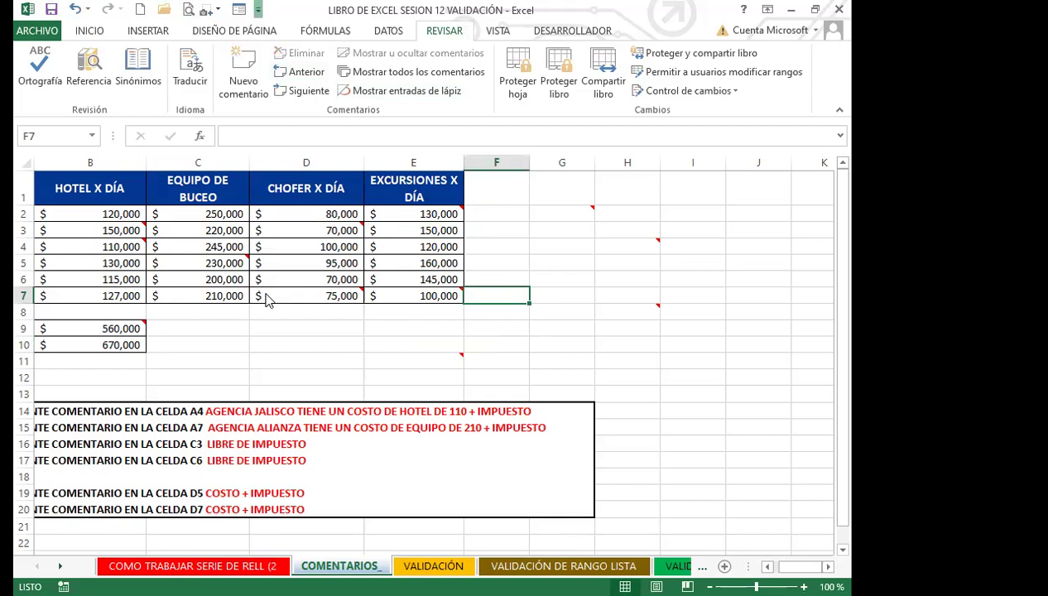
click(317, 285)
click(397, 340)
key(BackSpace)
key(BackSpace)
key(BackSpace)
key(BackSpace)
key(BackSpace)
key(BackSpace)
key(BackSpace)
key(BackSpace)
key(BackSpace)
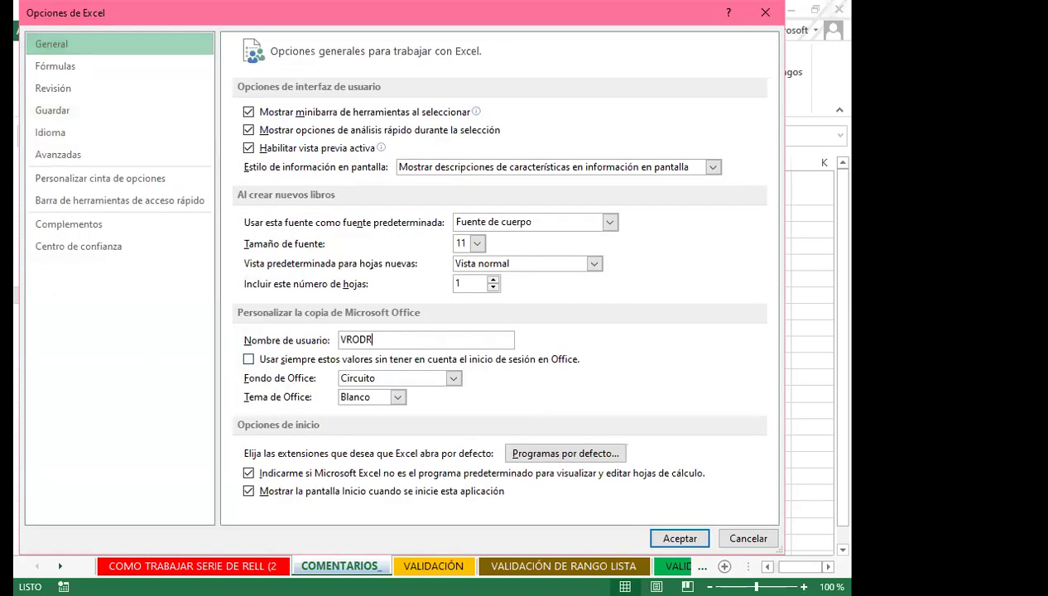
text(CORDOVA)
click(687, 537)
Step: Insert a comment without text in the blank cell G7 under the restored user name
click(515, 348)
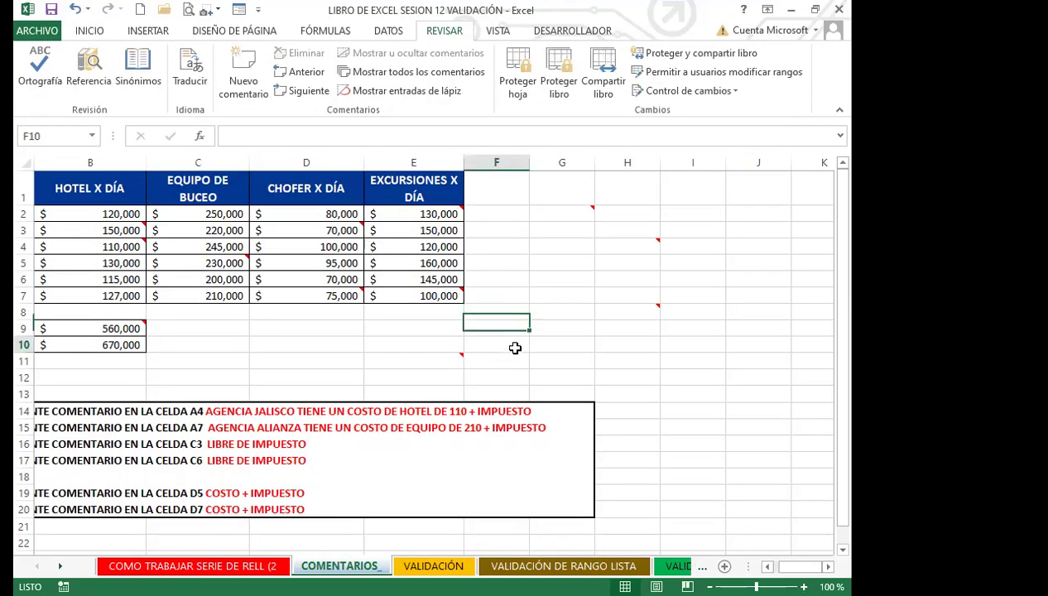
click(556, 296)
key(shift+F2)
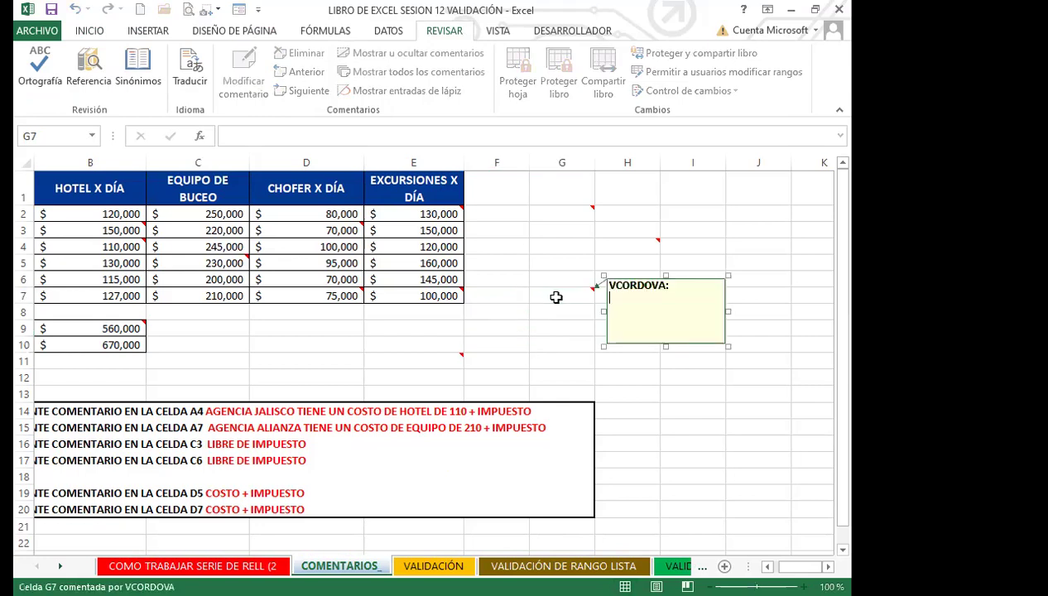
Step: Finish the comment on cell G7 without text and return to the worksheet cells
click(559, 346)
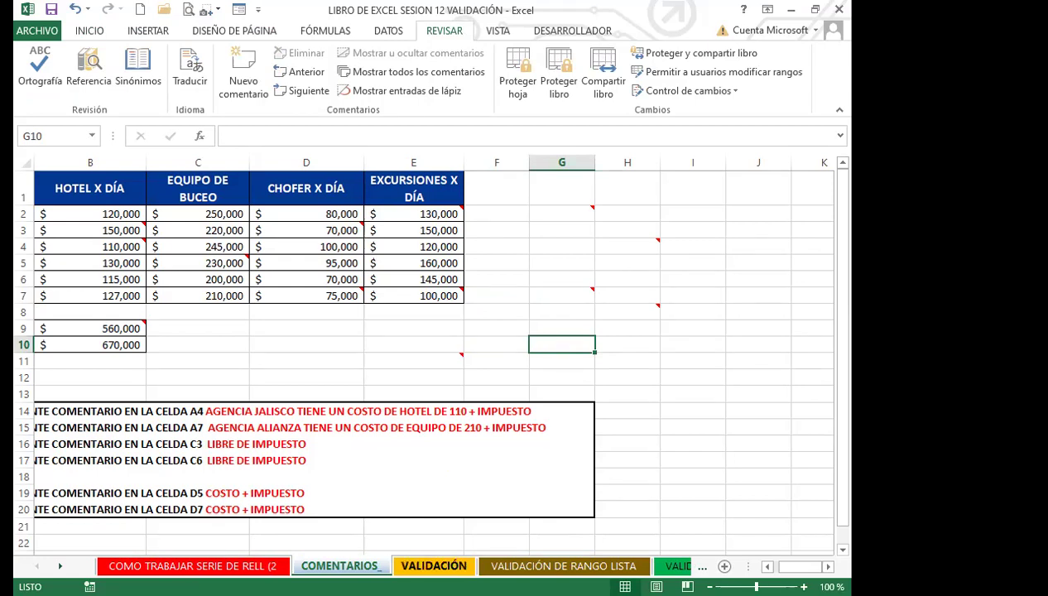
click(693, 423)
click(543, 344)
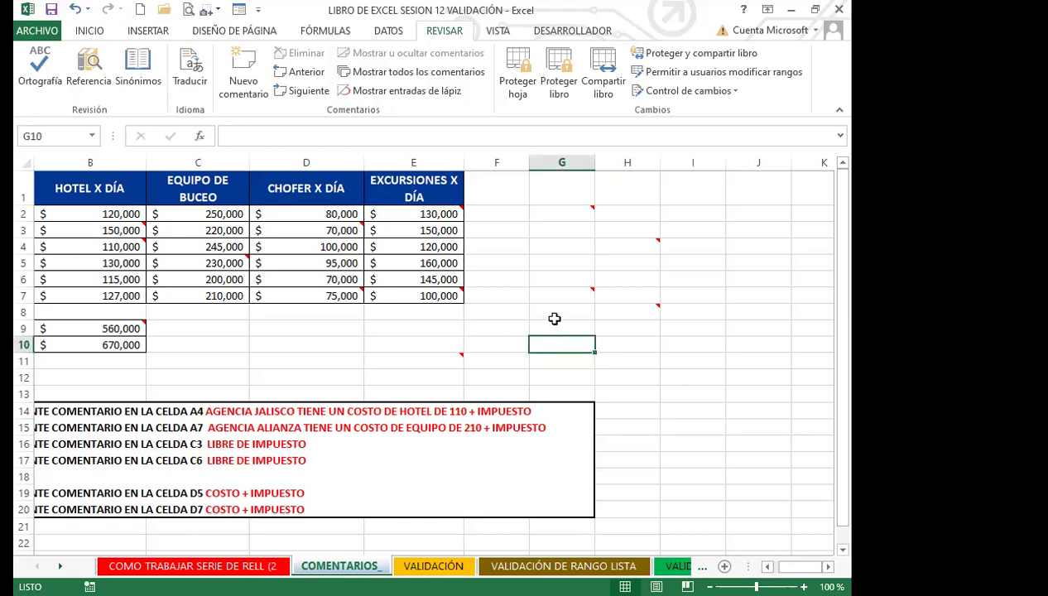
click(264, 509)
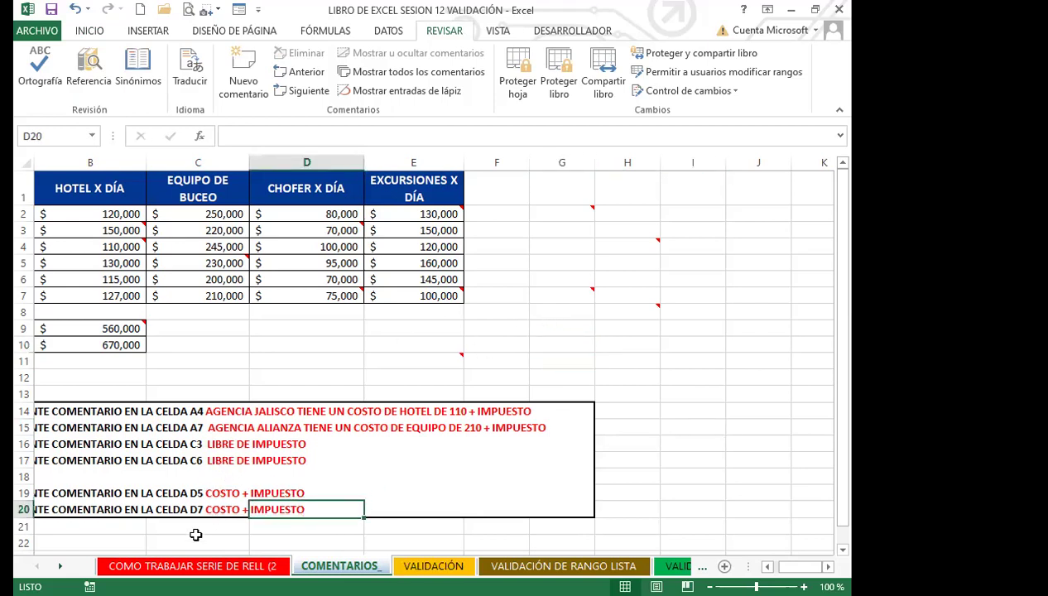
Step: Switch to the worksheet COMO TRABAJAR SERIE DE RELL (2) and look over its number, weekday and month series
click(193, 565)
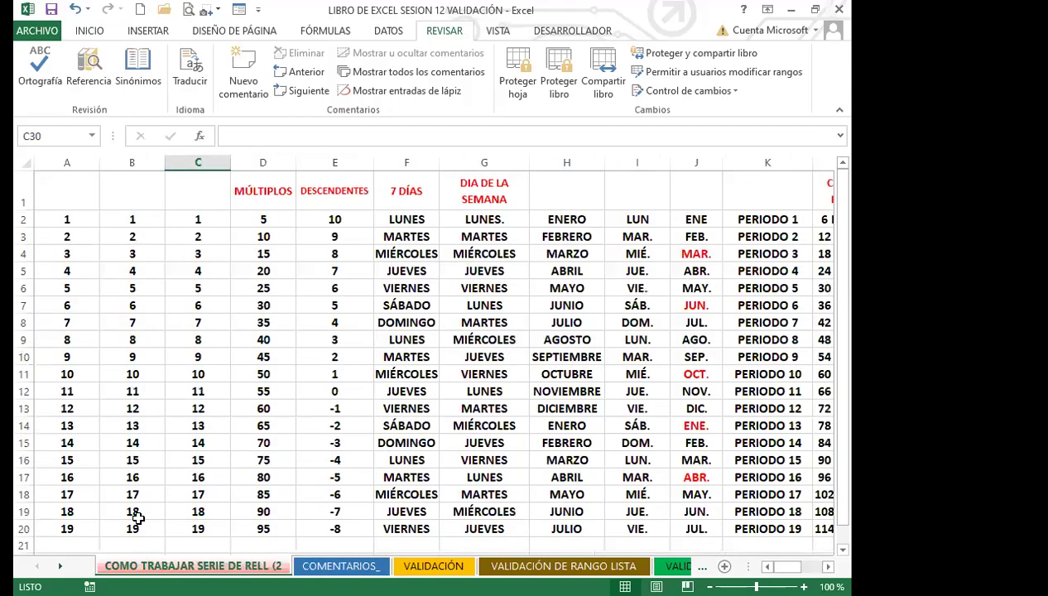
click(263, 423)
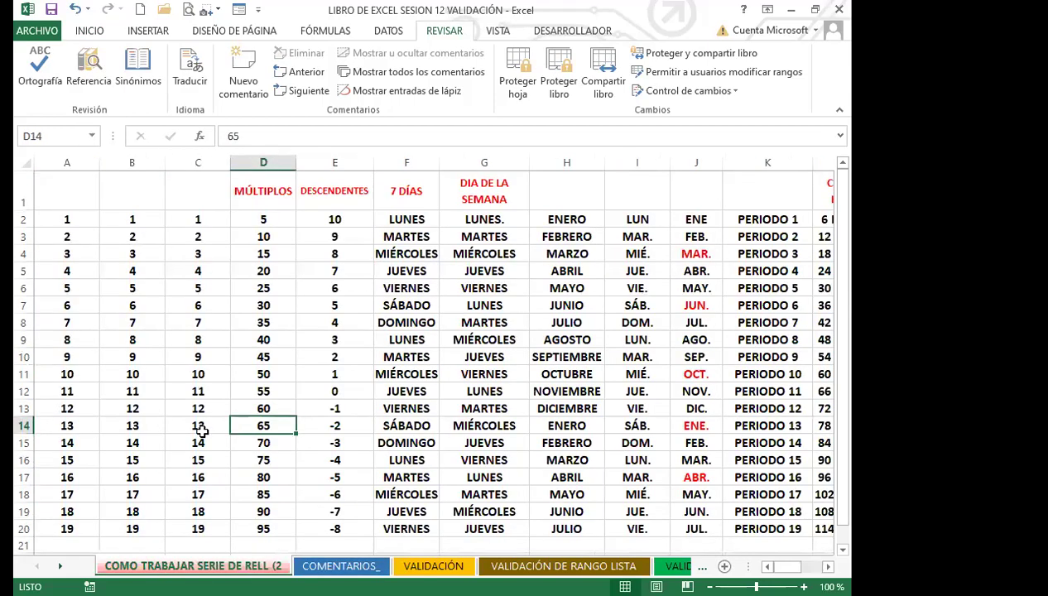
scroll(147, 419, down, 4)
scroll(97, 389, up, 4)
scroll(50, 319, down, 1)
scroll(51, 303, up, 1)
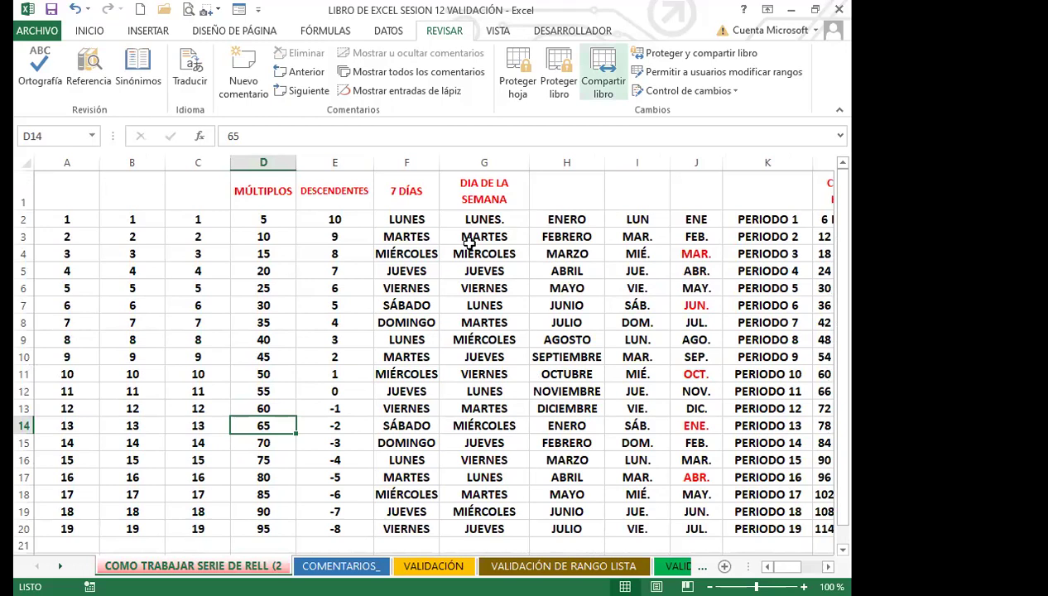
Step: Fill cells A2:A50 with a linear series in columns, using an increment of 1 and a limit of 500
drag(68, 220, 48, 540)
scroll(112, 381, down, 3)
scroll(86, 231, up, 3)
drag(78, 215, 86, 523)
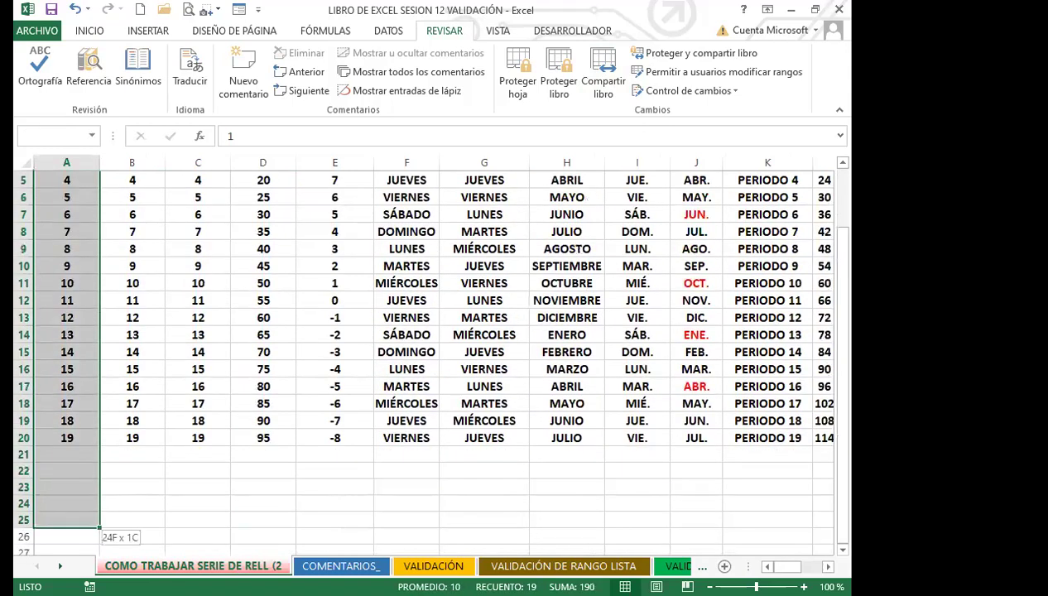
drag(50, 251, 103, 271)
scroll(51, 259, down, 13)
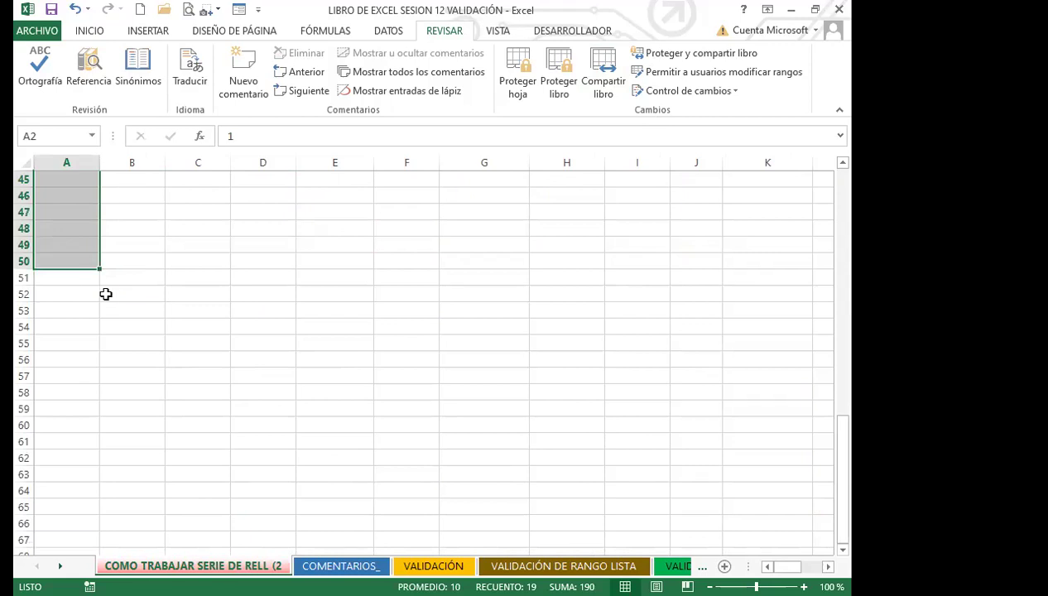
scroll(105, 294, up, 13)
click(96, 33)
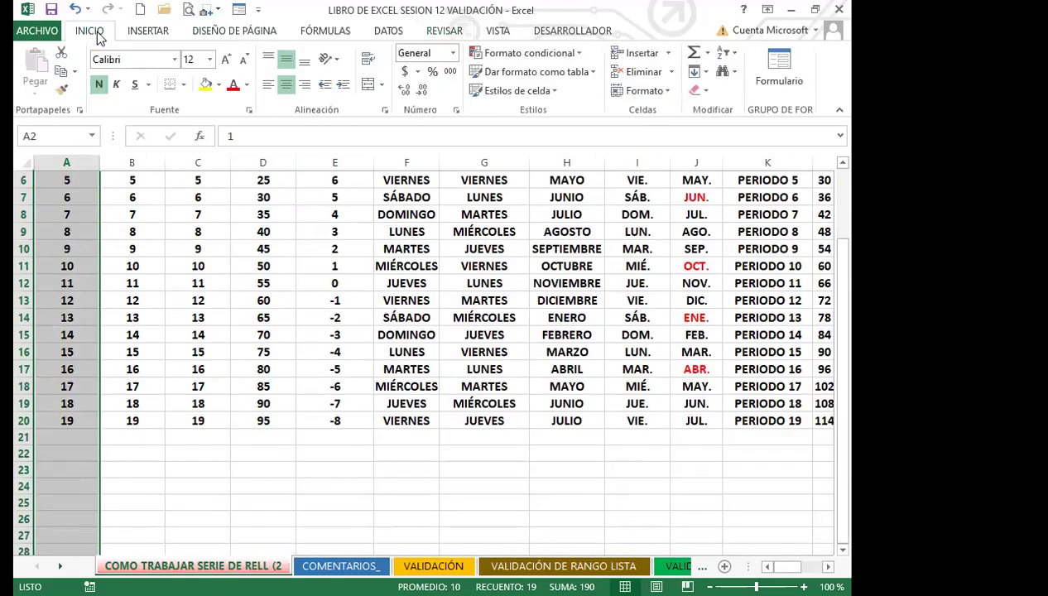
click(706, 72)
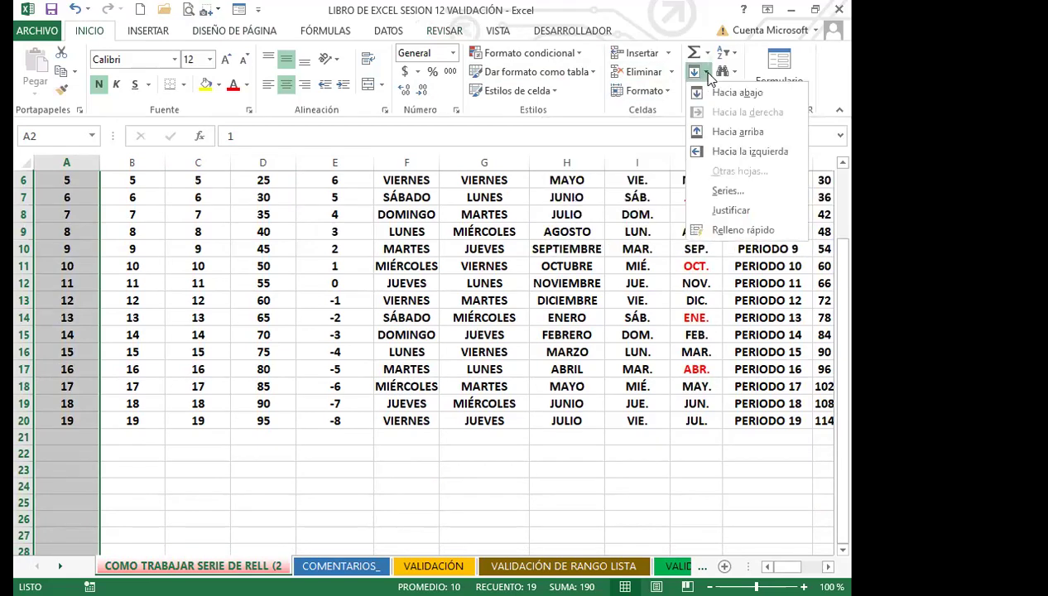
click(724, 191)
drag(551, 183, 465, 169)
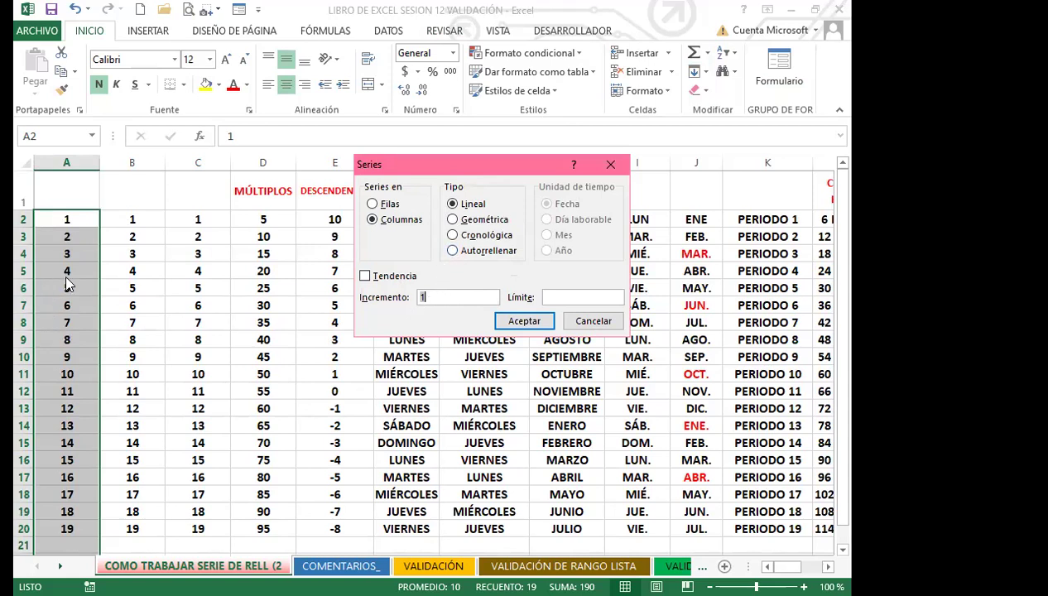
click(596, 295)
text(5000)
key(BackSpace)
click(527, 323)
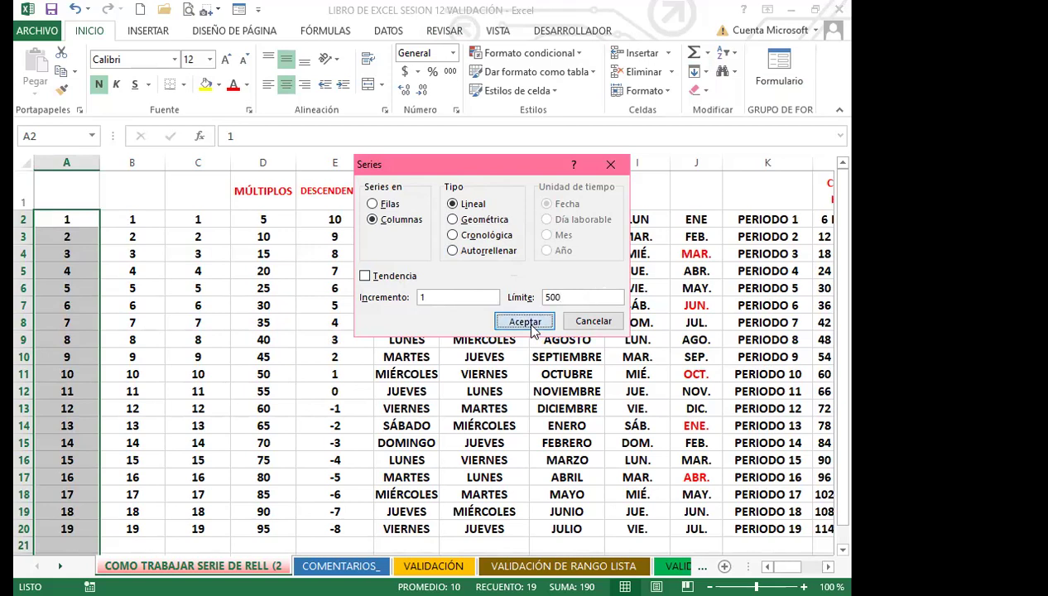
Step: Examine the filled series in column A from its first number down to its last row
scroll(59, 430, down, 2)
scroll(60, 430, up, 2)
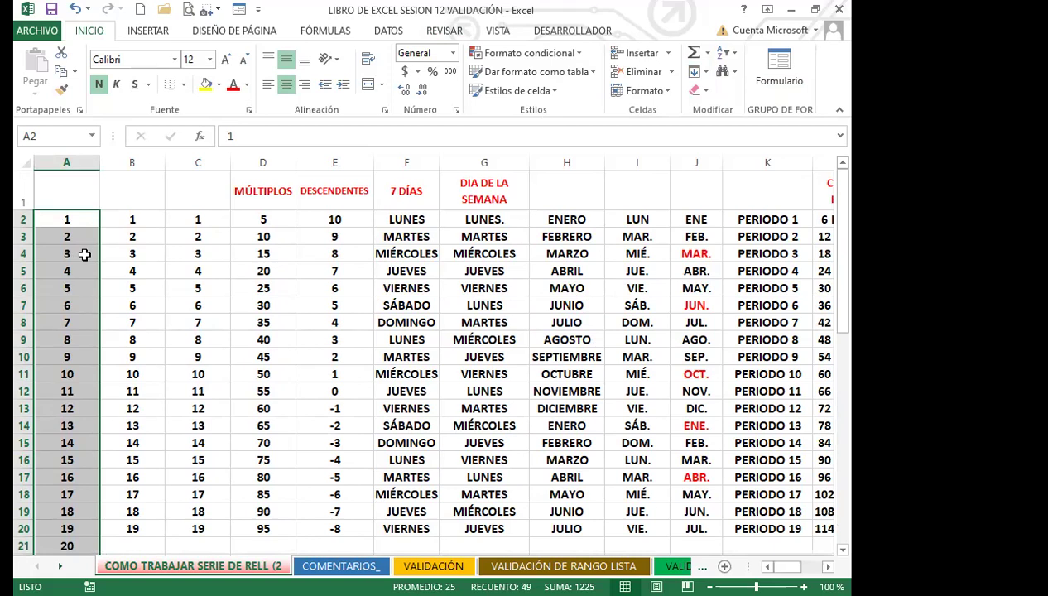
scroll(84, 255, down, 7)
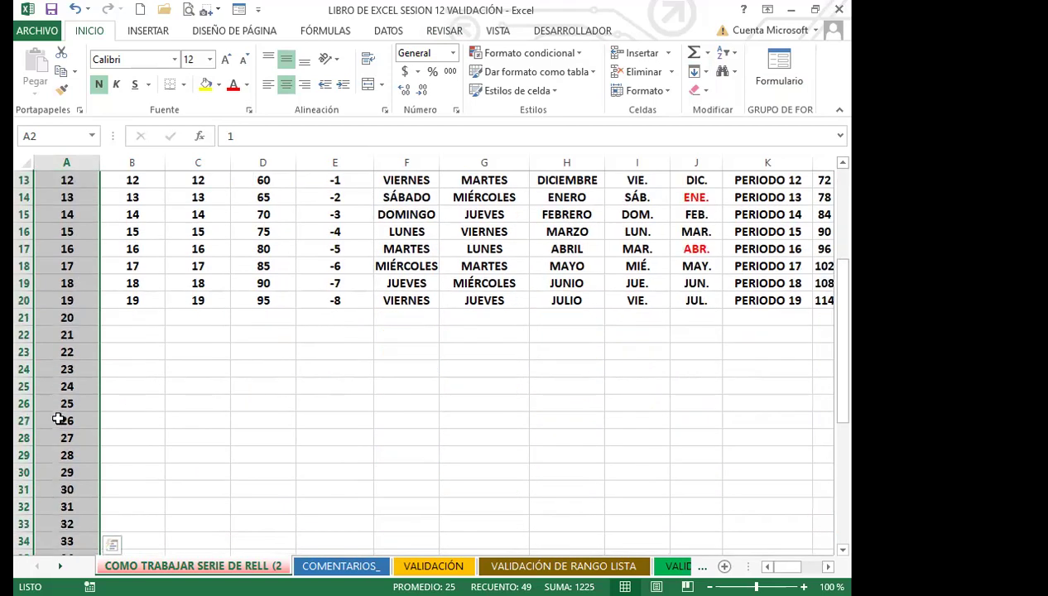
scroll(58, 423, down, 4)
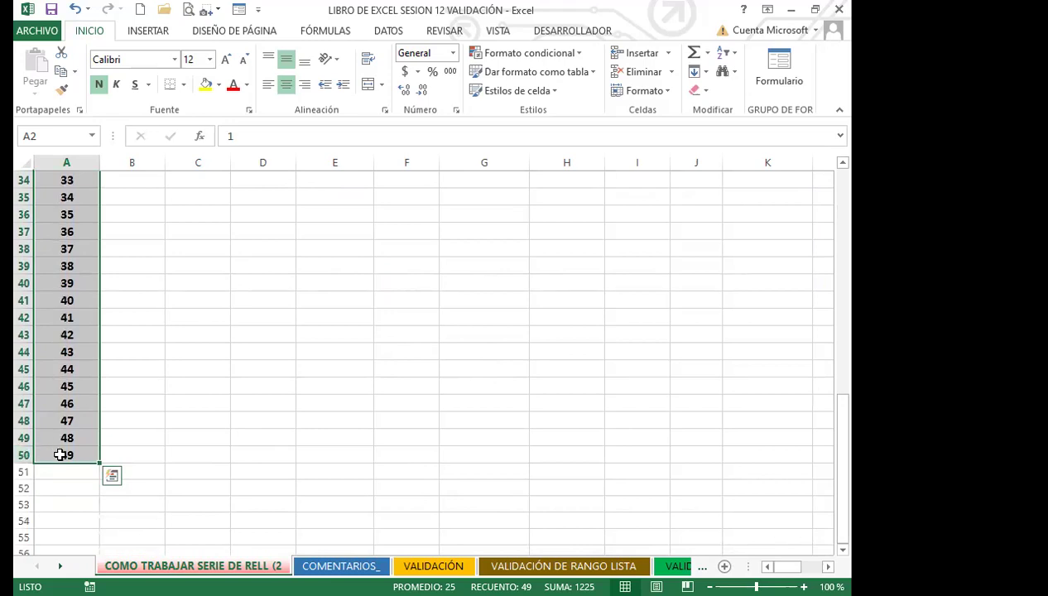
scroll(86, 442, up, 11)
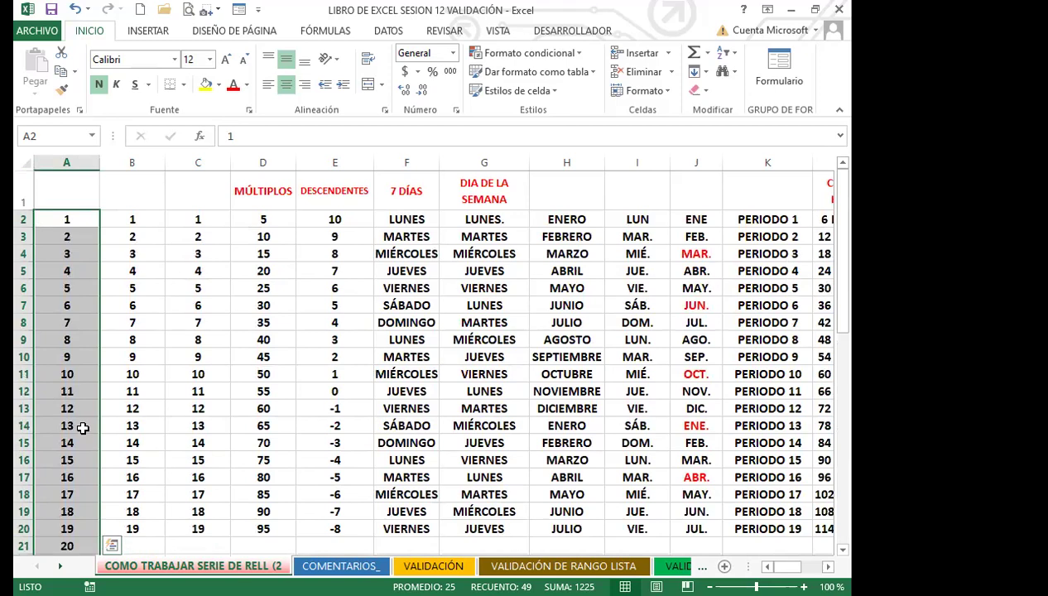
scroll(98, 468, down, 11)
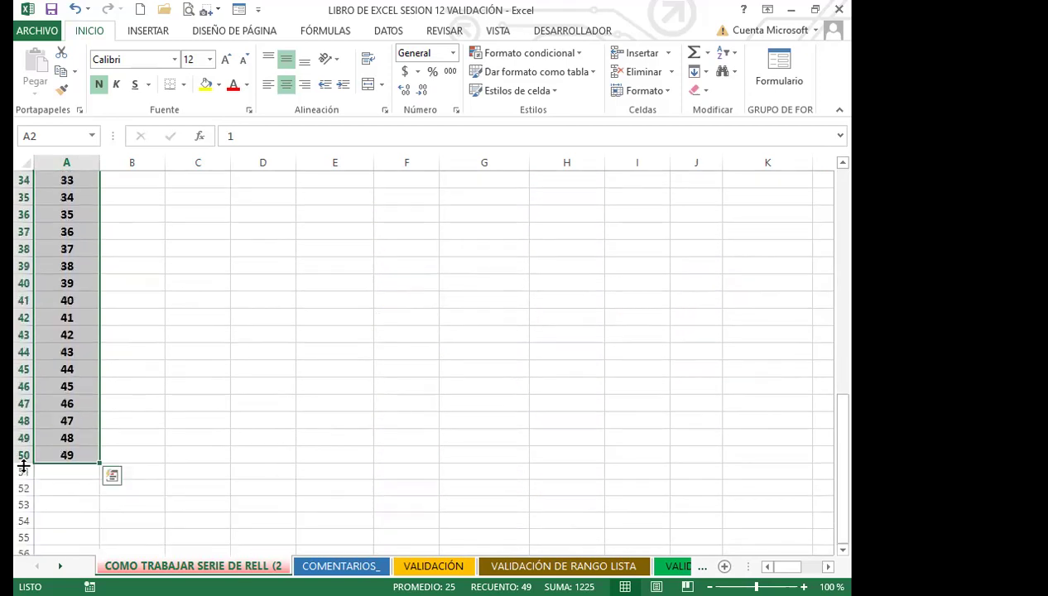
scroll(168, 469, up, 9)
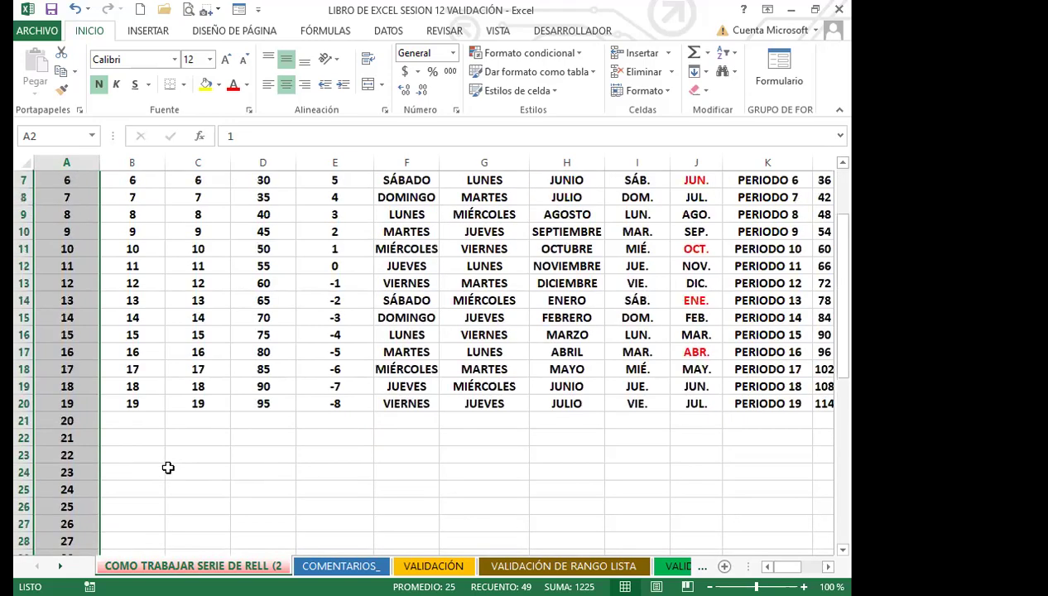
scroll(168, 469, up, 2)
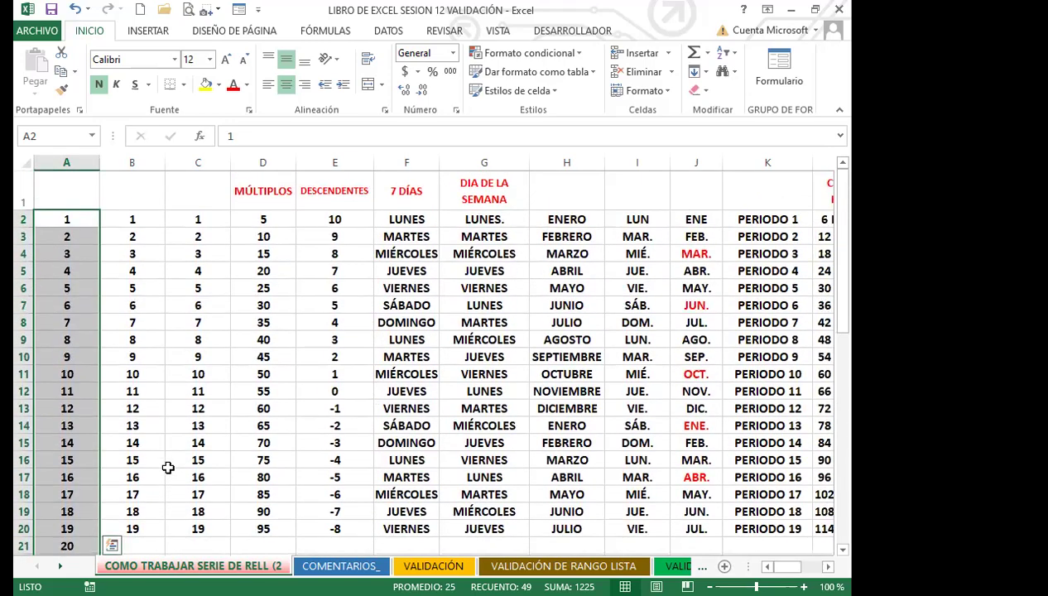
Step: Fill the SEMANA column range O2:O42 with a chronological series of working days (Día laborable) at an increment of 2 and review it
drag(782, 566, 803, 566)
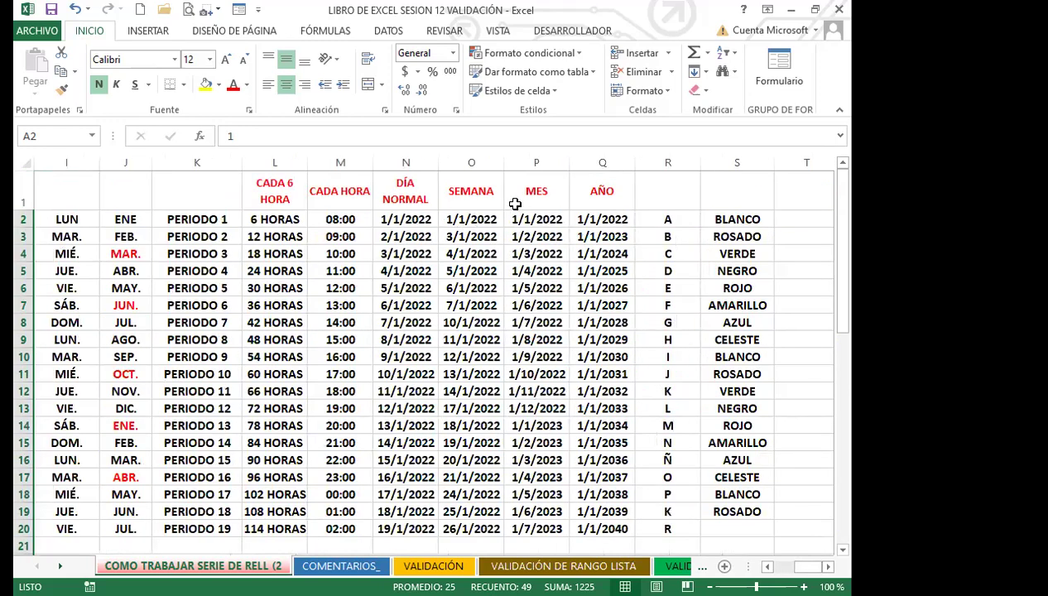
drag(473, 222, 470, 490)
click(708, 73)
click(729, 192)
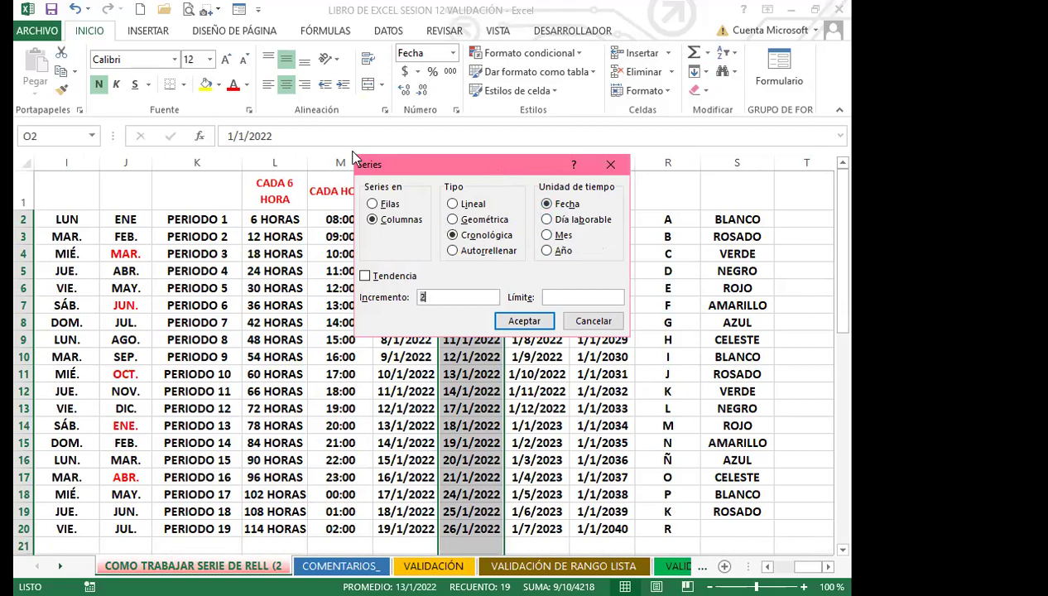
drag(353, 158, 211, 143)
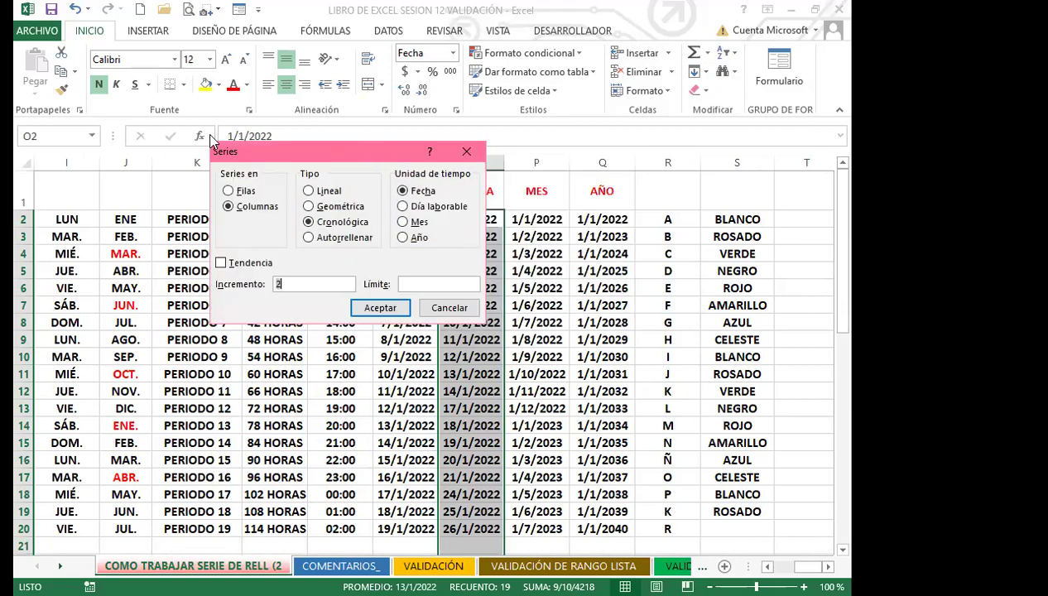
drag(295, 150, 228, 152)
click(335, 207)
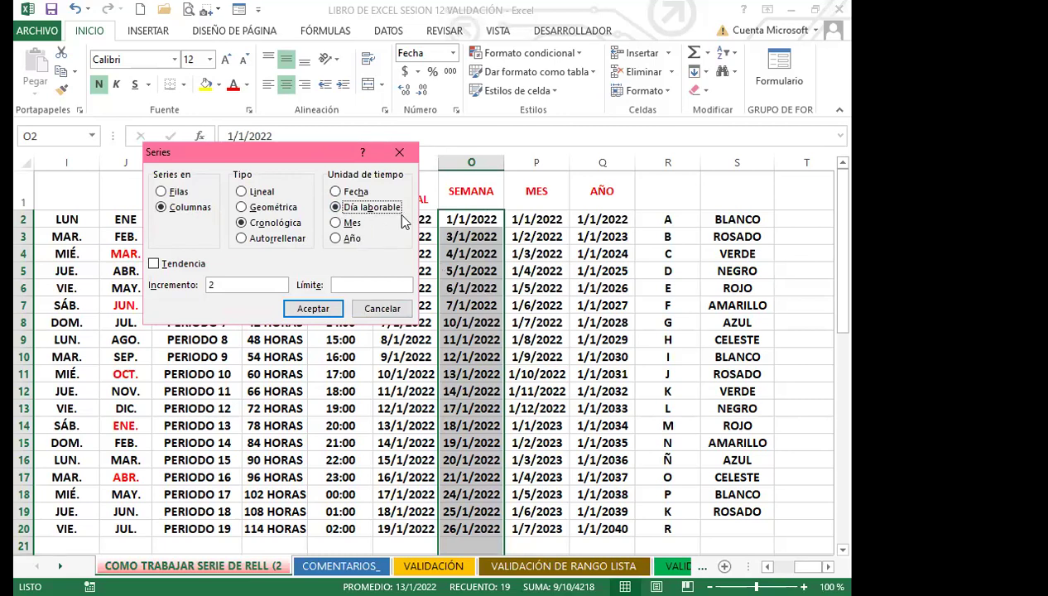
click(315, 312)
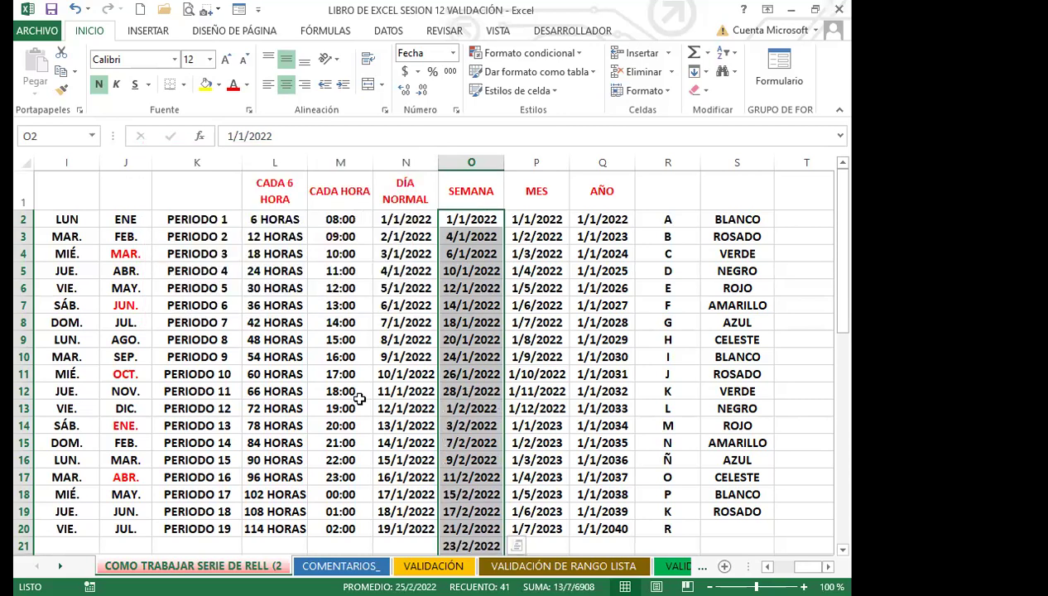
scroll(330, 406, down, 6)
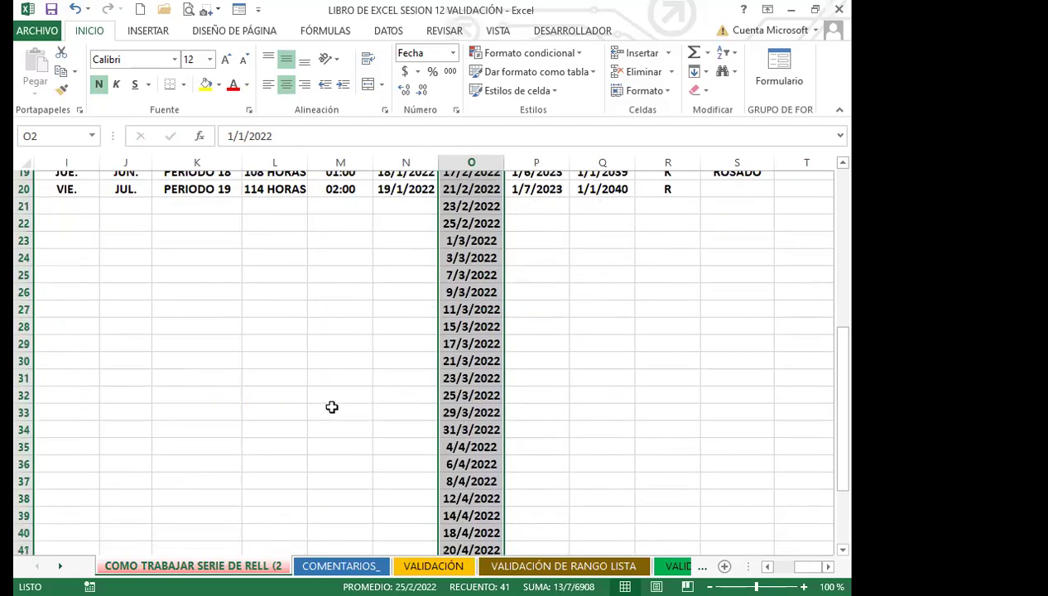
scroll(331, 405, down, 6)
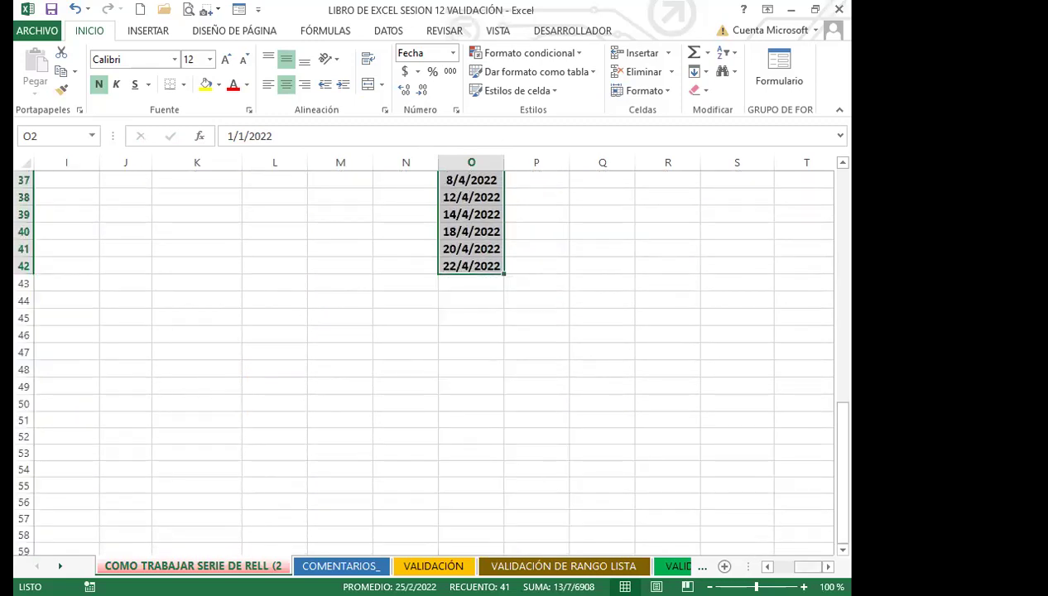
Step: Fill cells B2:B50 with a linear series in columns, using an increment of 1 and a limit of 50
drag(807, 567, 787, 566)
scroll(224, 411, up, 3)
scroll(224, 411, up, 9)
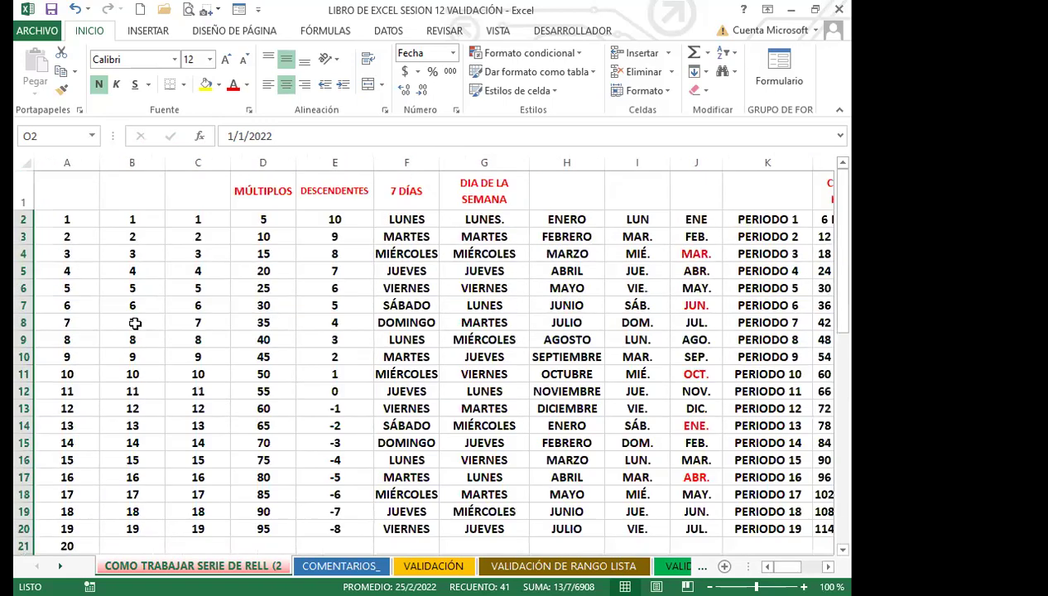
click(129, 216)
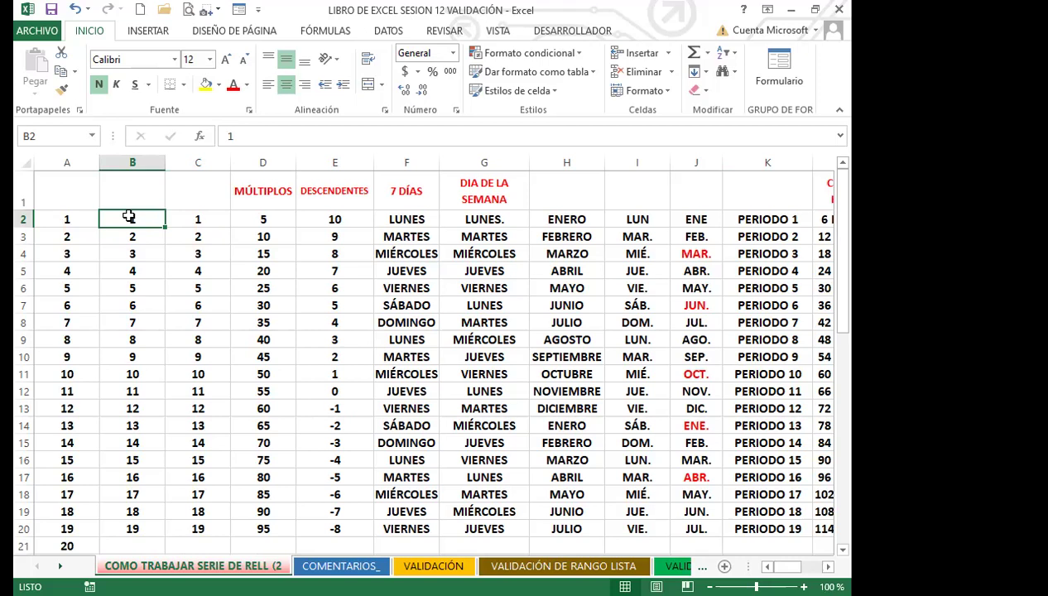
key(shift+Down)
key(shift+Down)
key(shift+Down)
key(shift+Down)
key(shift+Down)
key(shift+Down)
key(shift+Down)
key(shift+Down)
key(shift+Down)
key(shift+Down)
key(shift+Down)
key(shift+Down)
key(shift+Down)
key(shift+Down)
key(shift+Down)
key(shift+Down)
key(shift+Down)
key(shift+Down)
key(shift+Down)
key(shift+Down)
key(shift+Down)
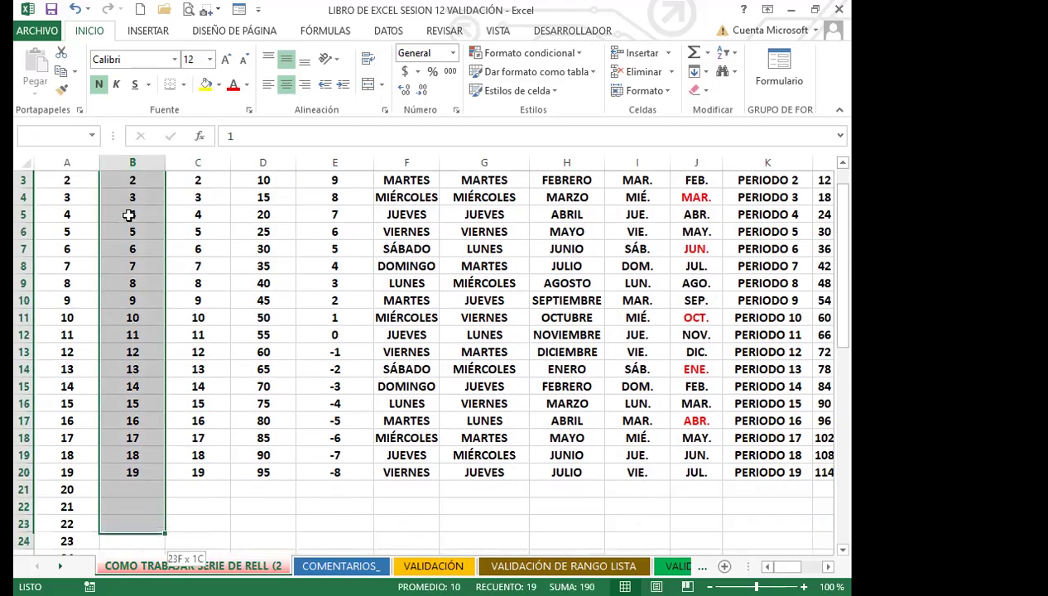
key(shift+Down)
key(shift+Down)
key(shift+Down)
key(shift+Down)
key(shift+Down)
key(shift+Down)
key(shift+Down)
key(shift+Down)
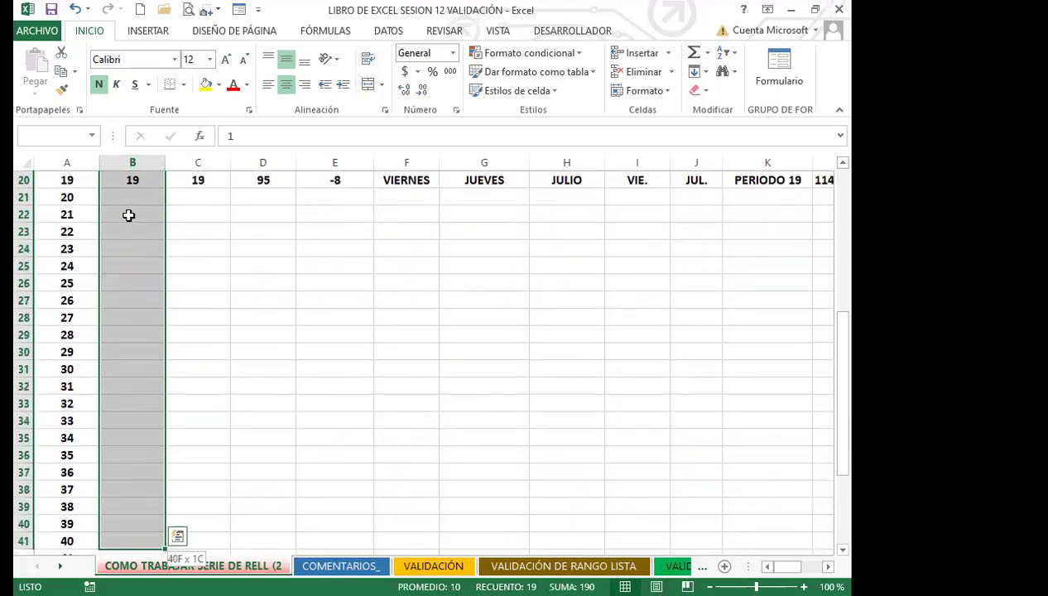
key(shift+Down)
key(shift+Down)
key(shift+Down)
key(shift+Down)
key(shift+Down)
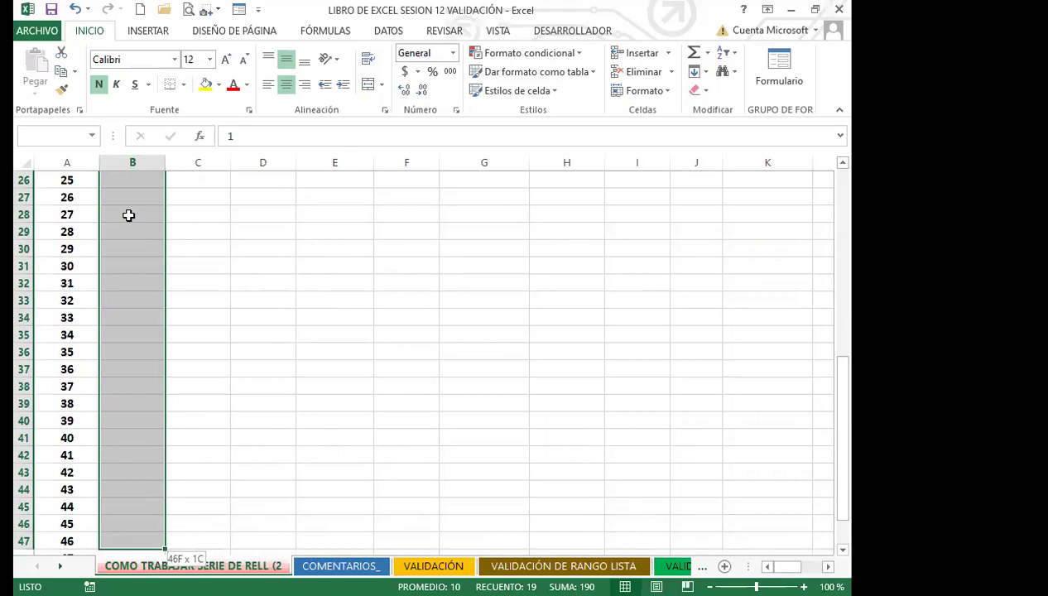
key(shift+Down)
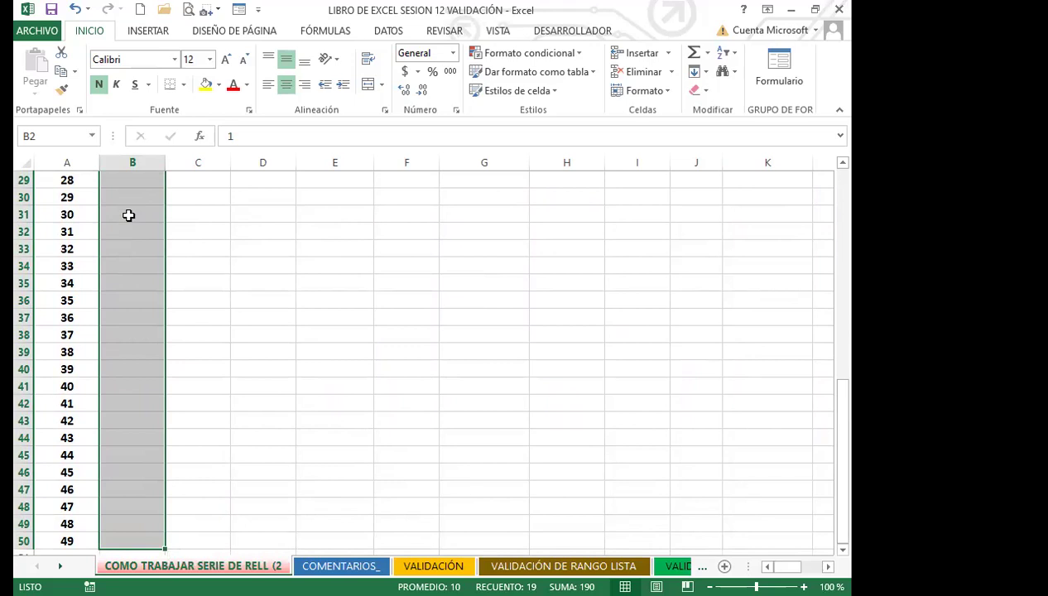
key(alt)
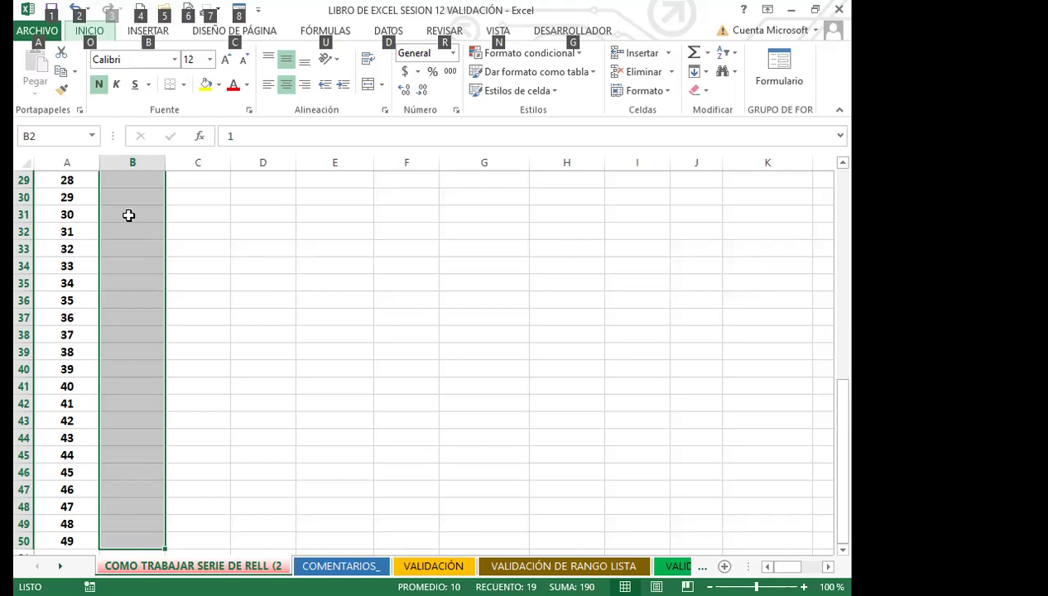
key(o)
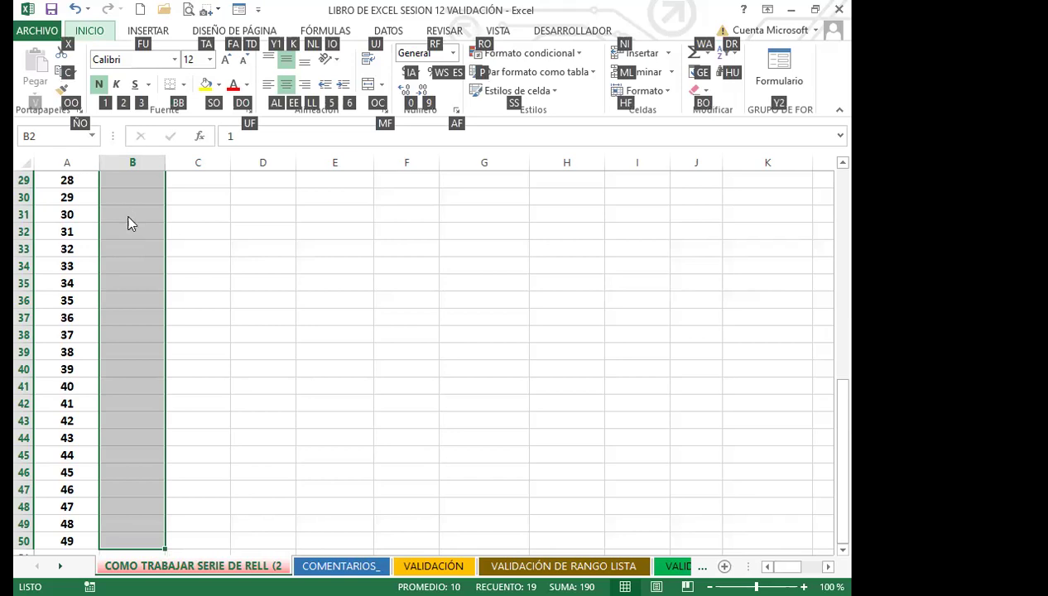
key(g)
key(e)
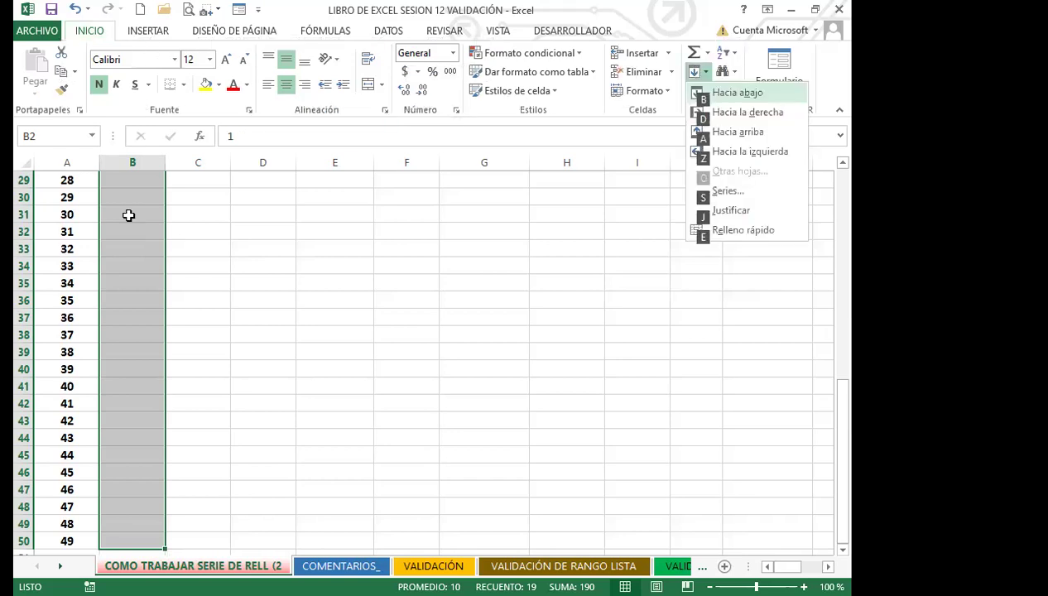
key(s)
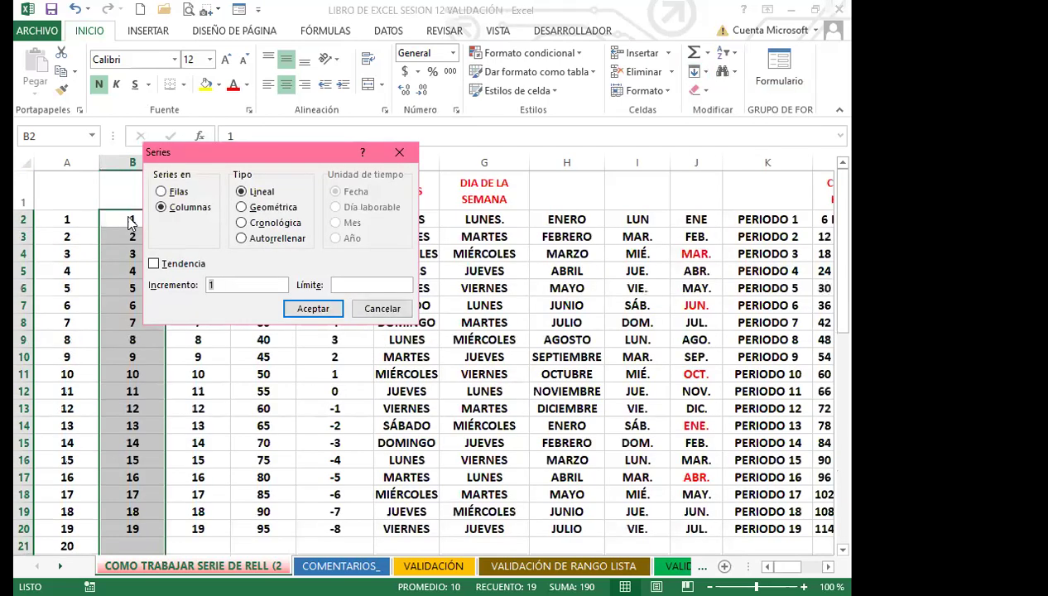
key(Tab)
text(50)
key(Return)
Step: Examine the filled series in column B down to its last row and back up to the first row
key(Down)
key(Down)
key(Down)
key(Down)
key(Down)
key(Down)
key(Down)
key(Down)
key(Down)
key(Down)
key(Down)
key(Down)
key(Down)
key(Down)
key(Down)
key(Down)
key(Down)
key(Down)
key(Down)
key(Down)
key(Down)
key(Down)
key(Down)
key(Down)
key(Down)
key(Down)
key(Down)
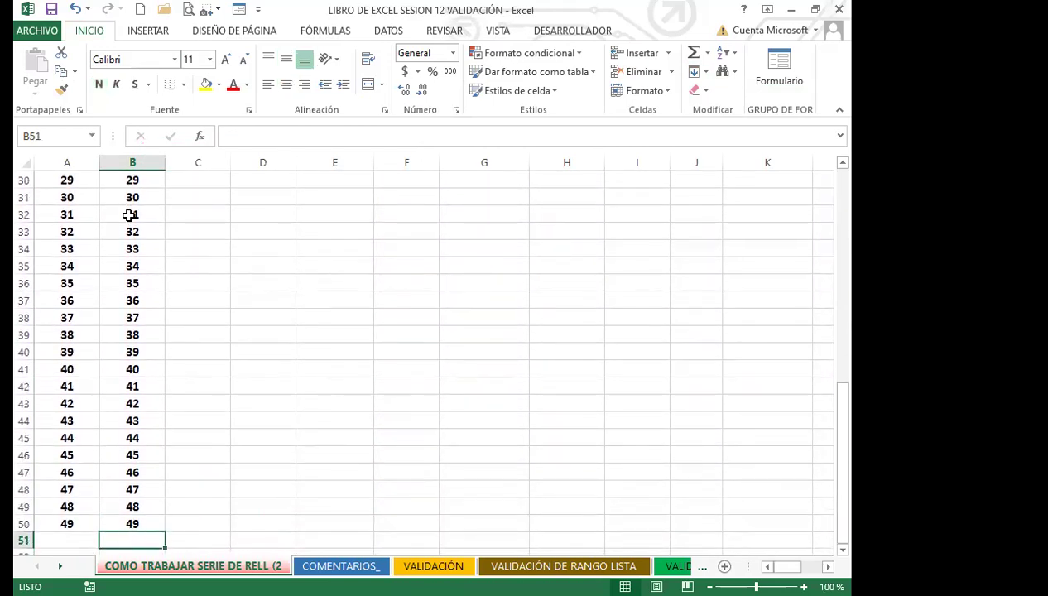
key(Up)
key(Up)
key(Up)
key(Up)
key(Up)
key(Up)
key(Up)
key(Up)
key(Up)
key(Up)
key(Up)
key(Up)
key(Up)
key(Up)
key(Up)
key(Up)
key(Up)
key(Up)
key(Up)
key(Up)
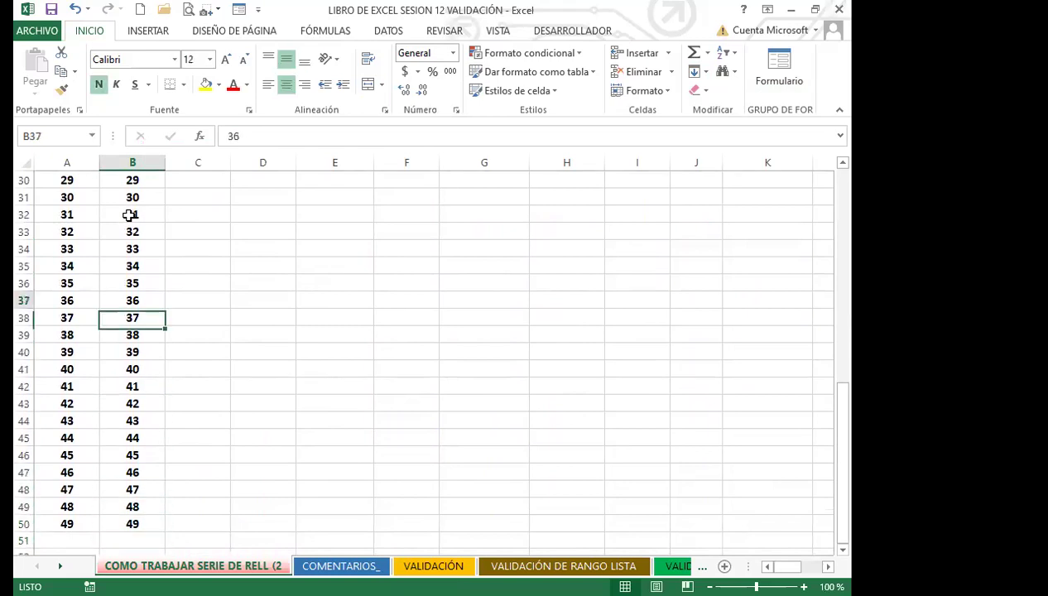
key(Up)
key(Up)
key(Up)
key(Up)
key(Up)
key(Up)
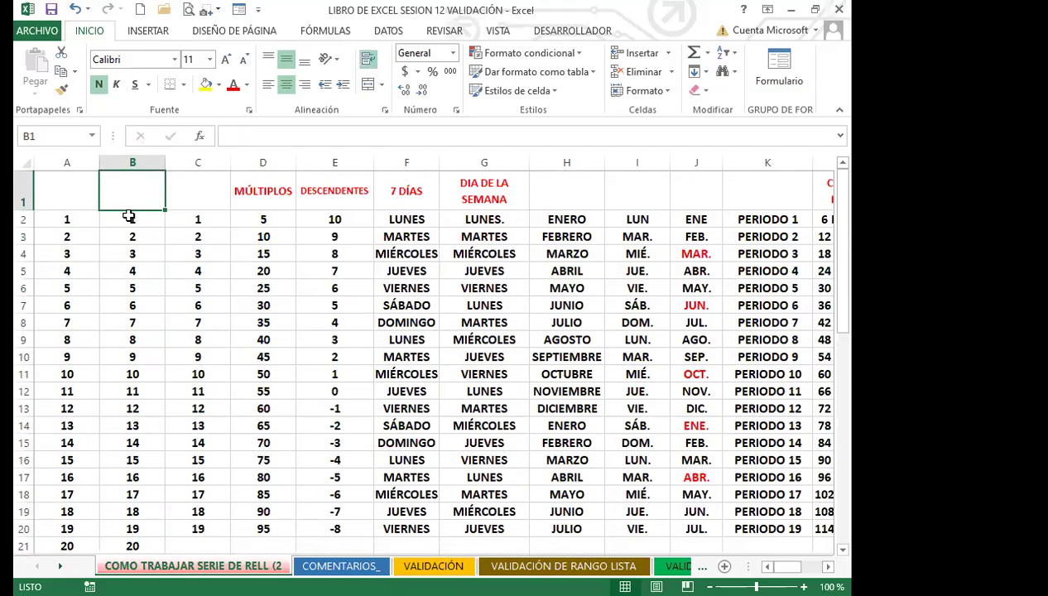
Step: Fill cells C2:C50 with a linear series in columns, using an increment of 1 and a limit of 500
key(Down)
key(Right)
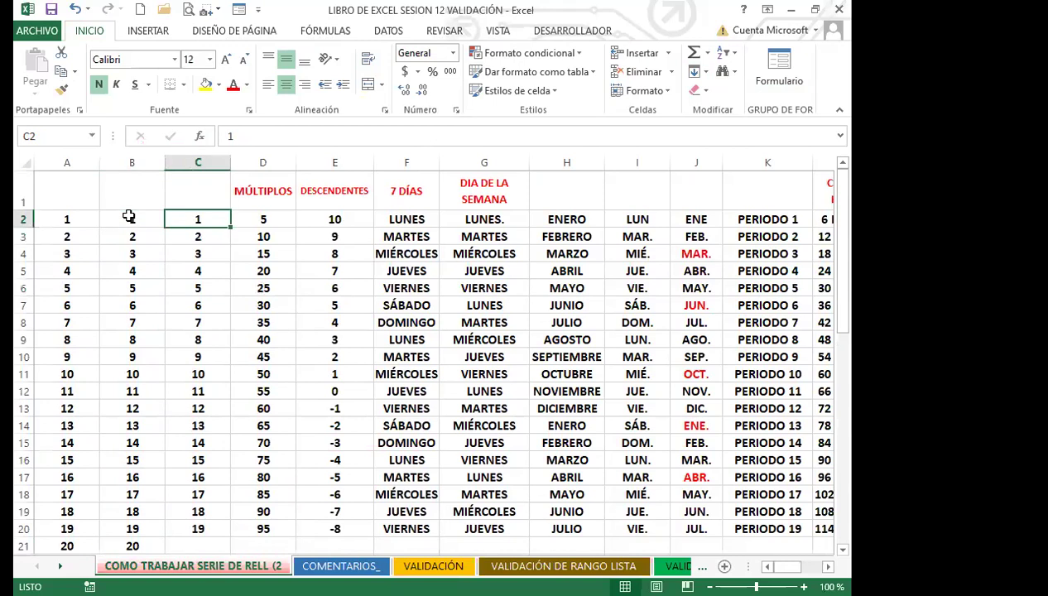
key(shift+Down)
key(shift+Down)
key(shift+Down)
key(shift+Down)
key(shift+Down)
key(shift+Down)
key(shift+Down)
key(shift+Down)
key(shift+Down)
key(shift+Down)
key(shift+Down)
key(shift+Down)
key(shift+Down)
key(shift+Down)
key(shift+Down)
key(shift+Down)
key(shift+Down)
key(shift+Down)
key(shift+Down)
key(shift+Down)
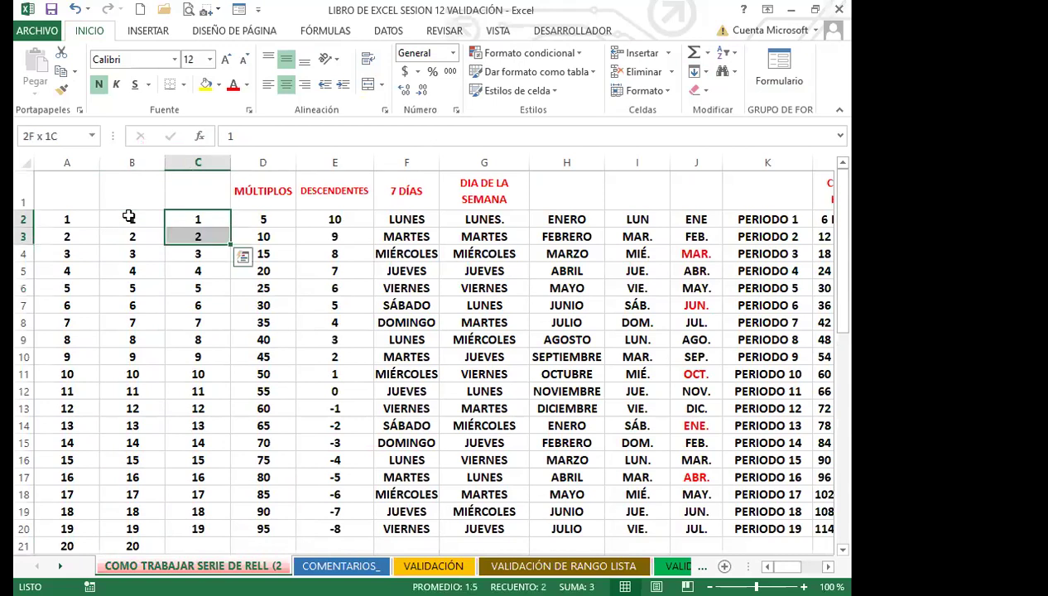
key(shift+Down)
key(shift+Down)
key(shift+Down)
key(shift+Down)
key(shift+Down)
key(shift+Down)
key(shift+Down)
key(shift+Down)
key(shift+Down)
key(shift+Down)
key(shift+Down)
key(shift+Down)
key(shift+Down)
key(shift+Down)
key(shift+Down)
key(shift+Down)
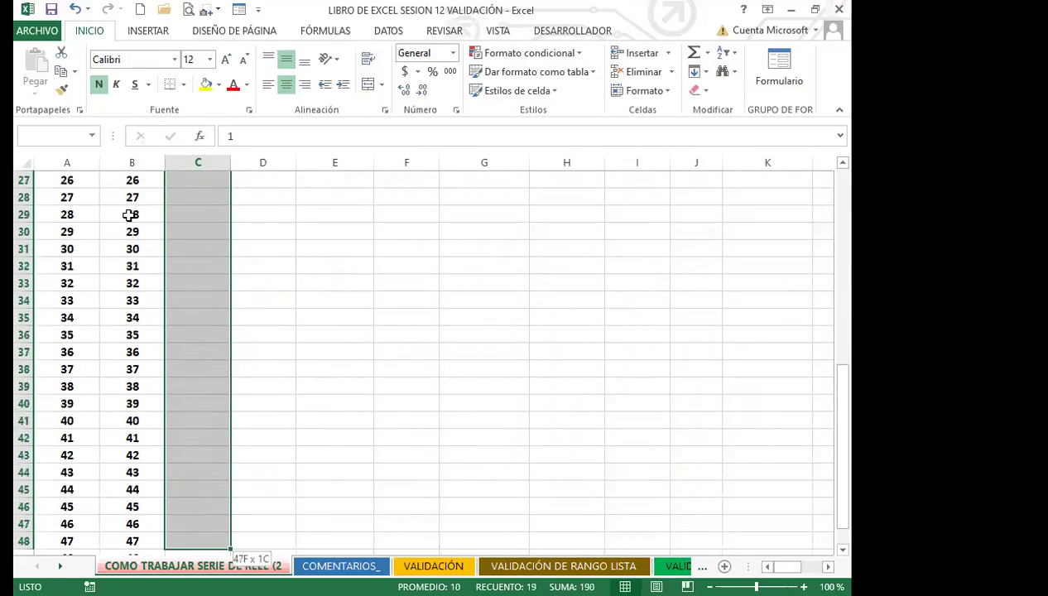
key(shift+Down)
key(shift+Down)
key(shift+Down)
key(shift+Down)
key(shift+Down)
key(shift+Down)
key(shift+Down)
key(shift+Down)
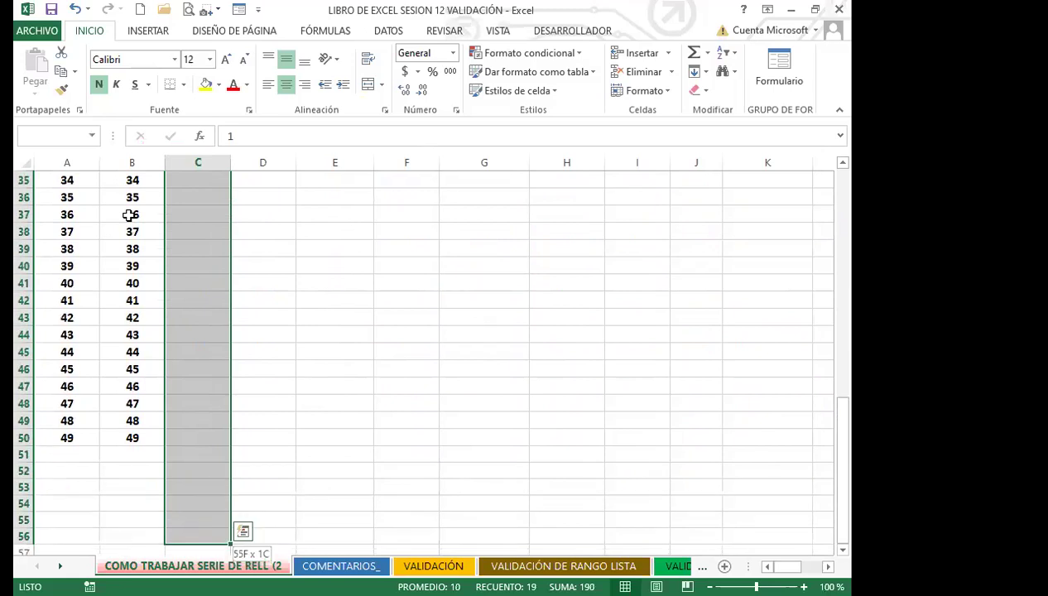
key(shift+Up)
key(shift+Up)
key(shift+Up)
key(shift+Up)
key(shift+Up)
key(shift+Up)
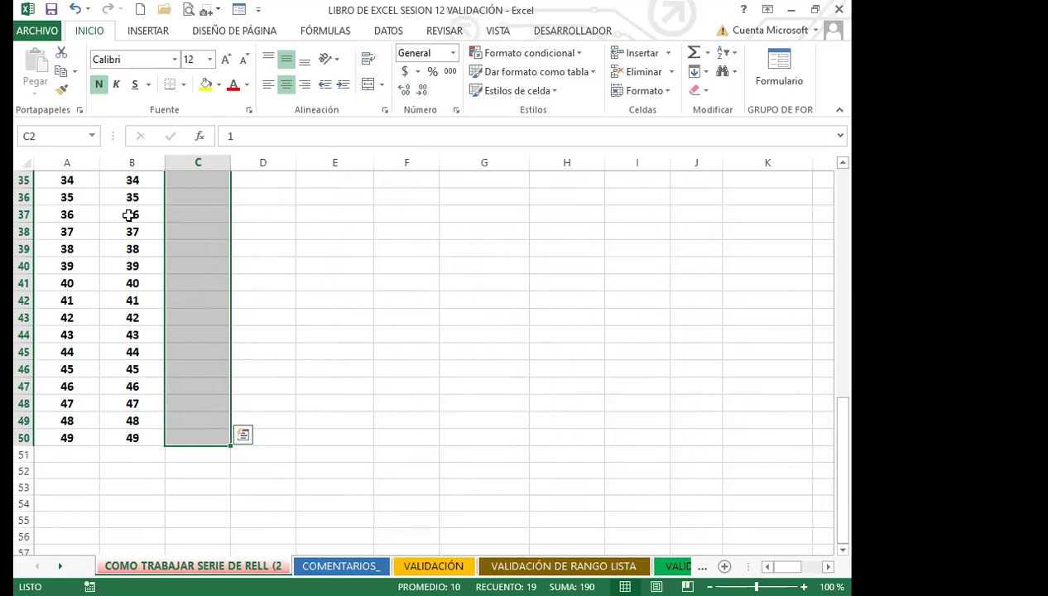
key(alt)
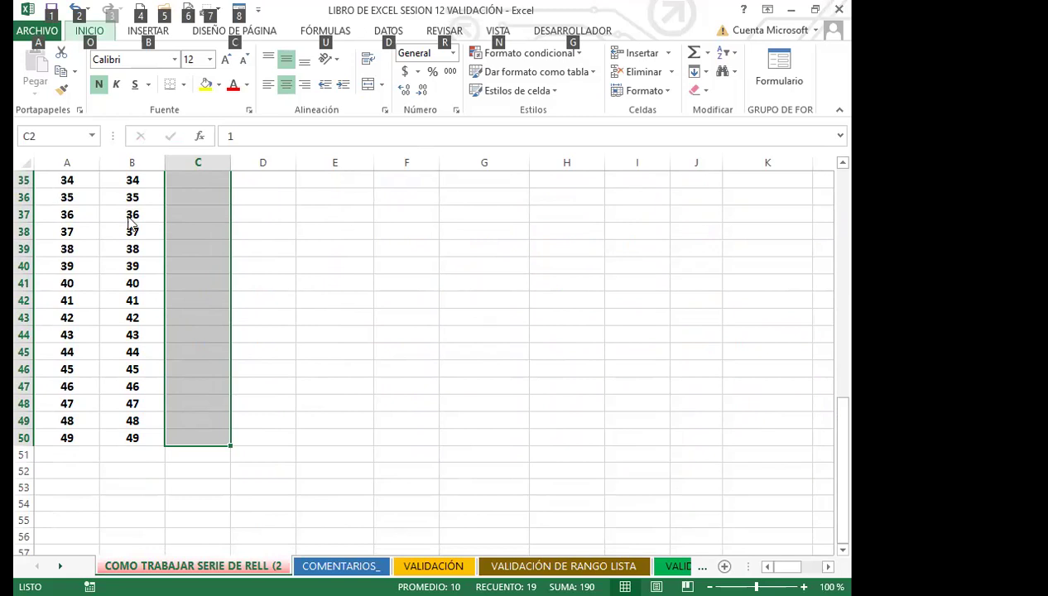
key(o)
key(r)
key(r)
key(s)
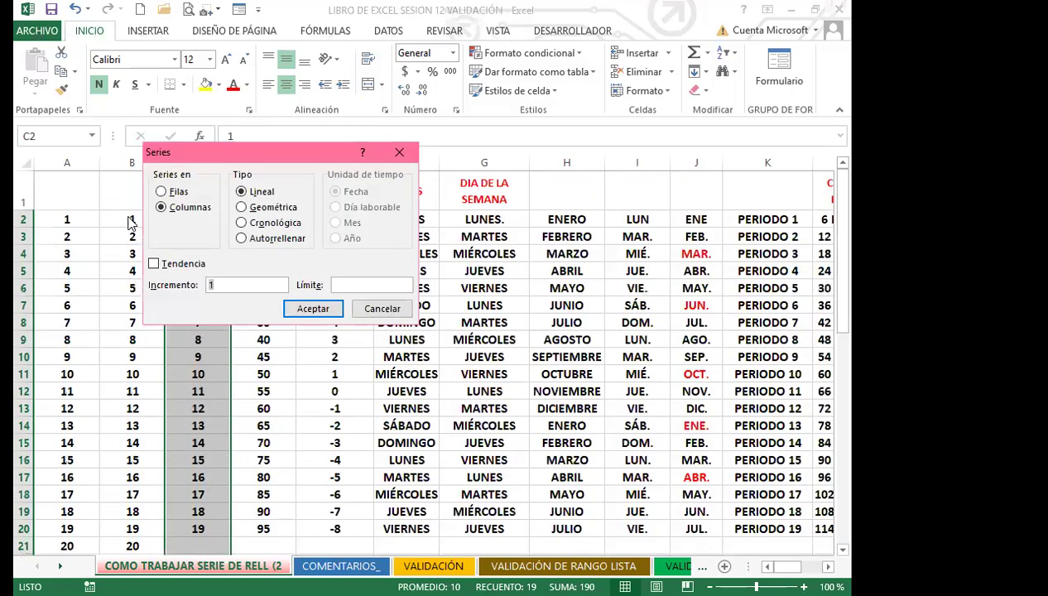
key(Tab)
text(500)
key(Return)
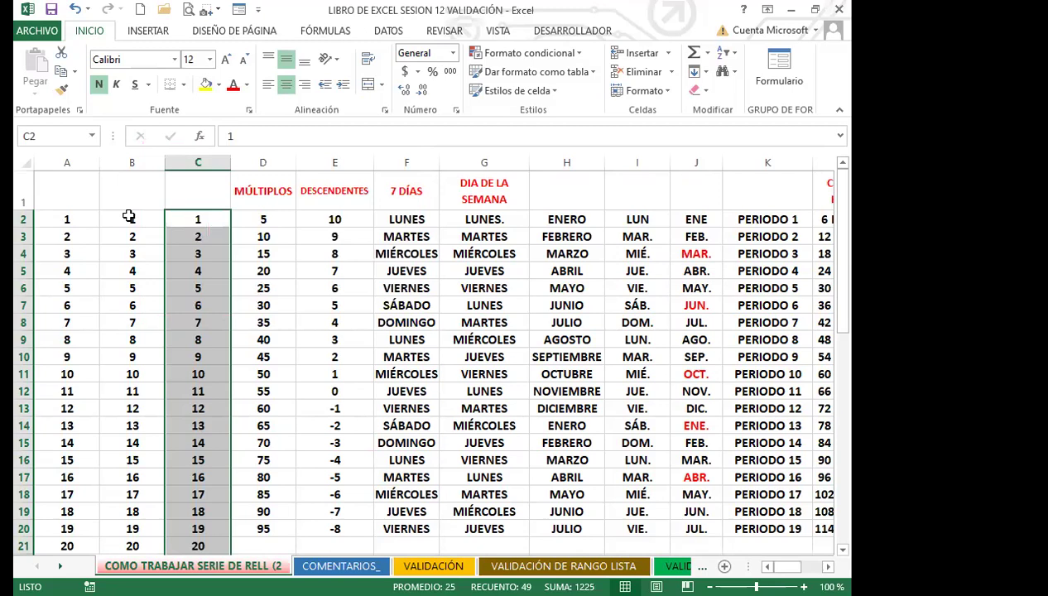
Step: Fill cells F2:F42 under 7 DÍAS with a weekday series in columns, using the Autorrellenar type
key(Right)
key(Right)
key(Right)
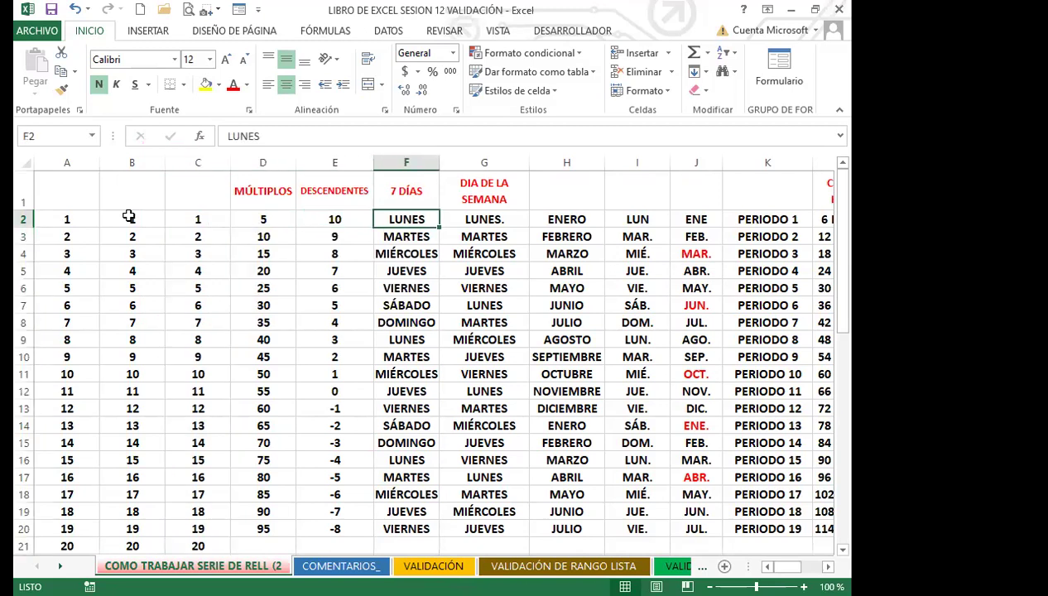
key(shift+Down)
key(shift+Down)
key(shift+Down)
key(shift+Down)
key(shift+Down)
key(shift+Down)
key(shift+Down)
key(shift+Down)
key(shift+Down)
key(shift+Down)
key(shift+Down)
key(shift+Down)
key(shift+Down)
key(shift+Down)
key(shift+Down)
key(shift+Down)
key(shift+Down)
key(shift+Down)
key(shift+Down)
key(shift+Down)
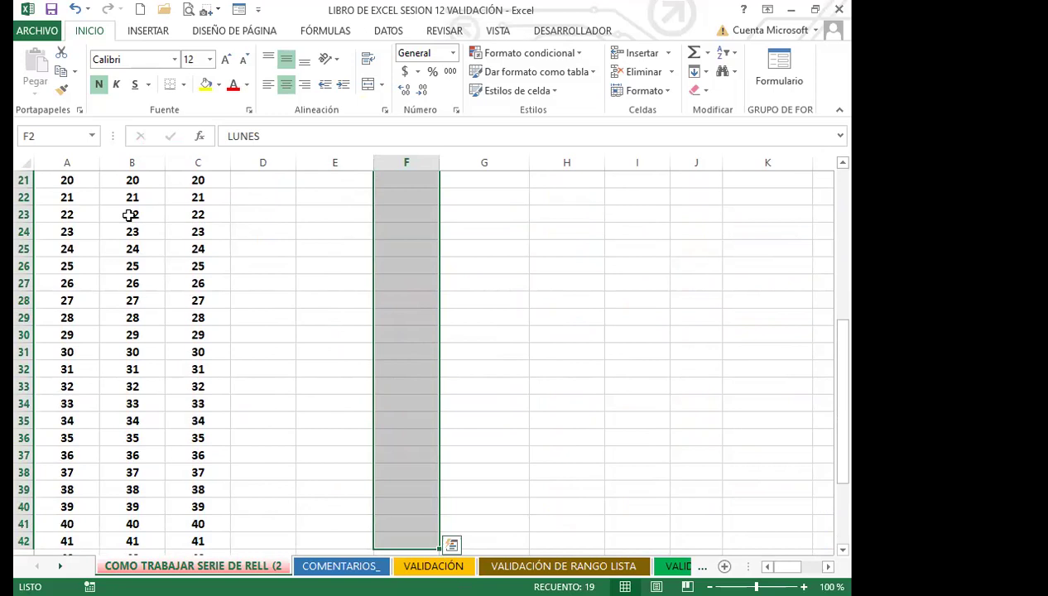
key(alt)
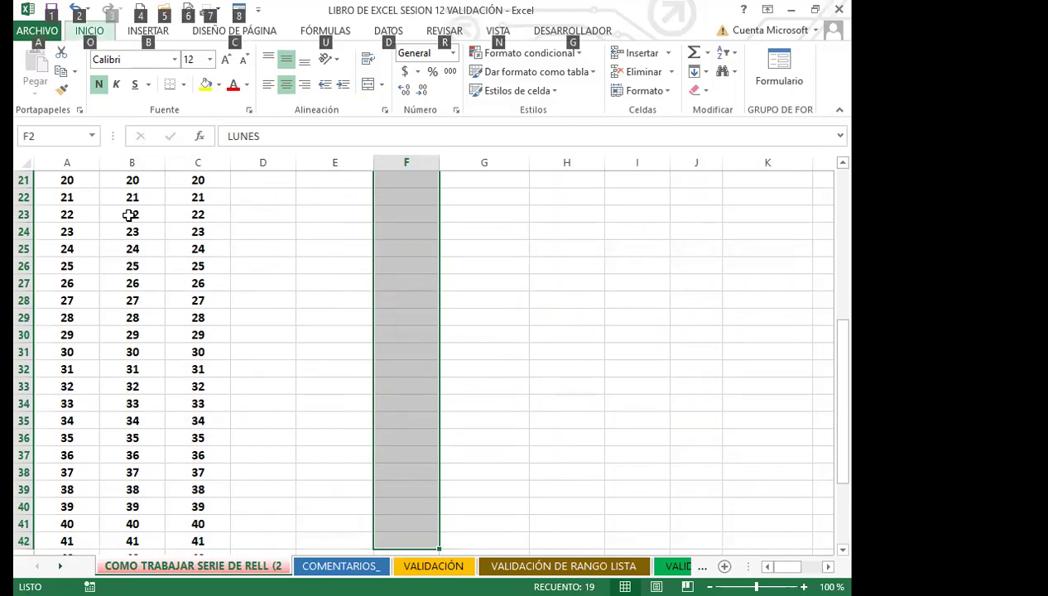
key(h)
key(f)
key(i)
key(s)
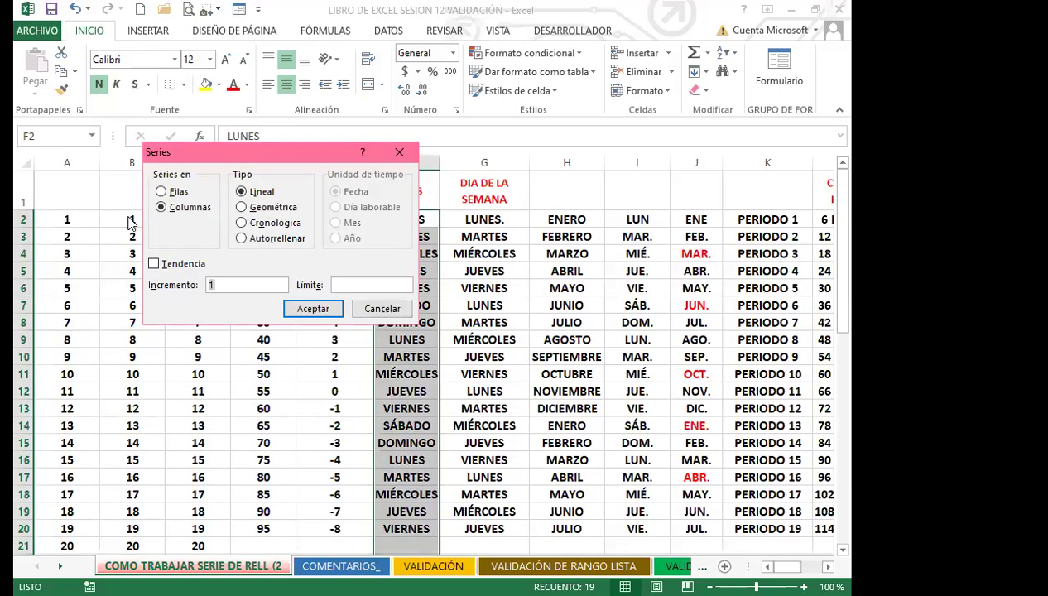
key(Tab)
key(Tab)
key(Tab)
key(Tab)
key(Tab)
key(Tab)
key(Down)
key(Down)
key(Down)
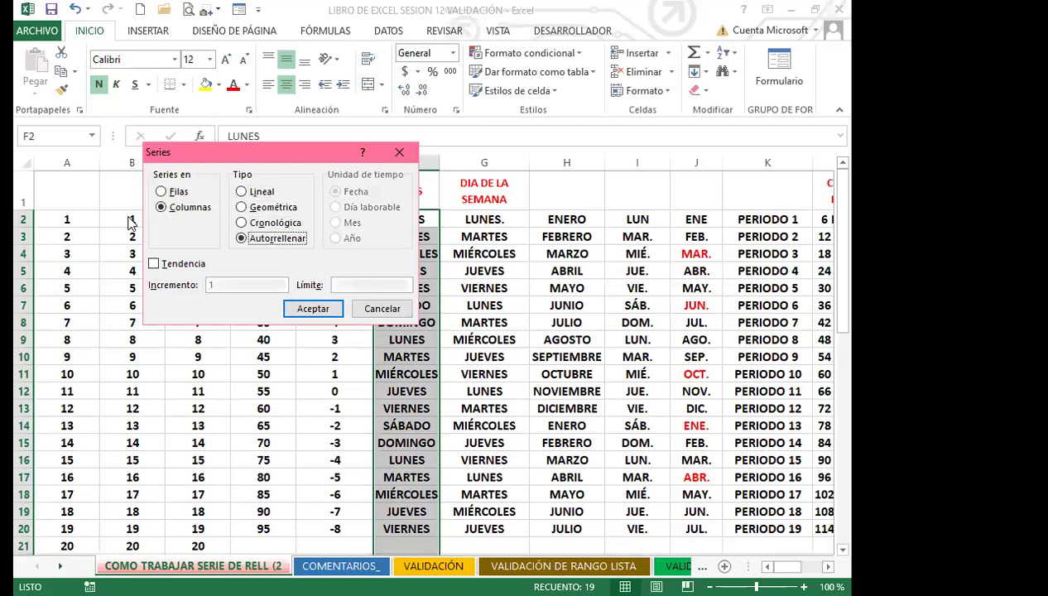
key(Return)
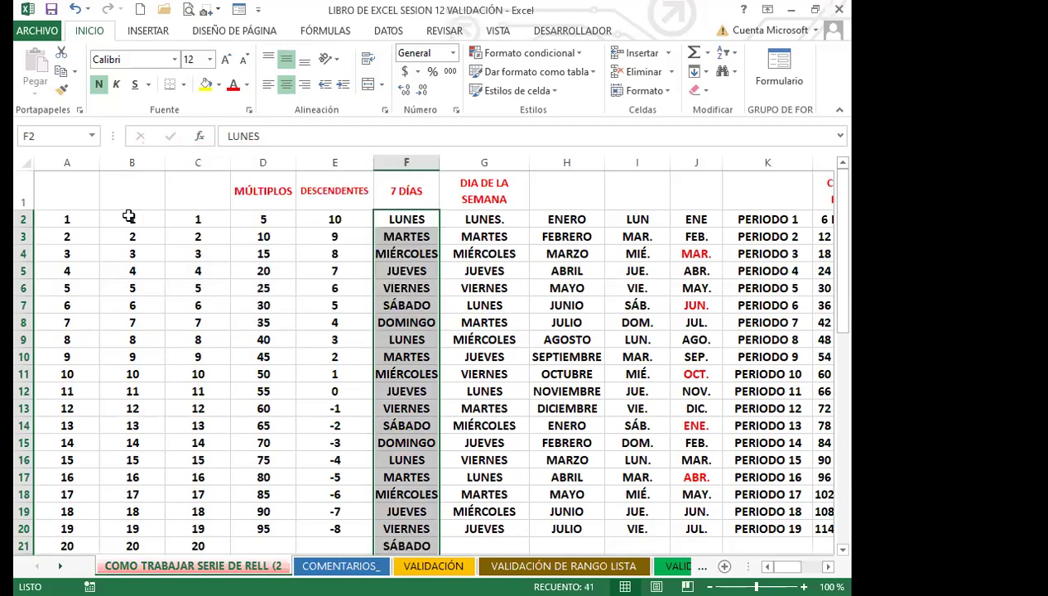
Step: Examine the weekday series in column F down past its last row and back up to the first day
key(Down)
key(Down)
key(Down)
key(Down)
key(Down)
key(Down)
key(Down)
key(Down)
key(Down)
key(Down)
key(Down)
key(Down)
key(Down)
key(Down)
key(Down)
key(Down)
key(Down)
key(Down)
key(Down)
key(Down)
key(Down)
key(Down)
key(Down)
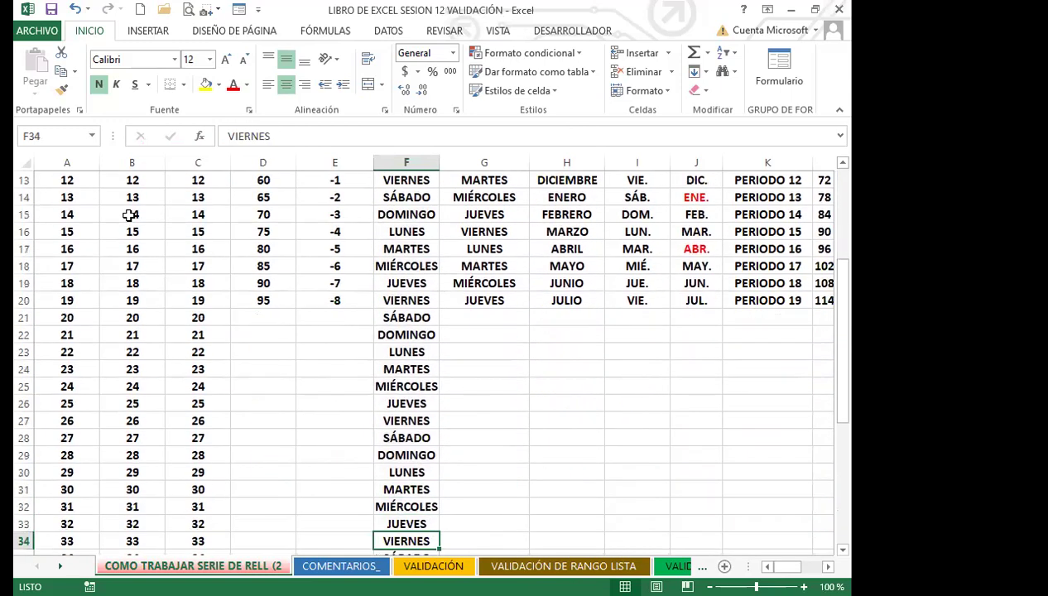
key(Down)
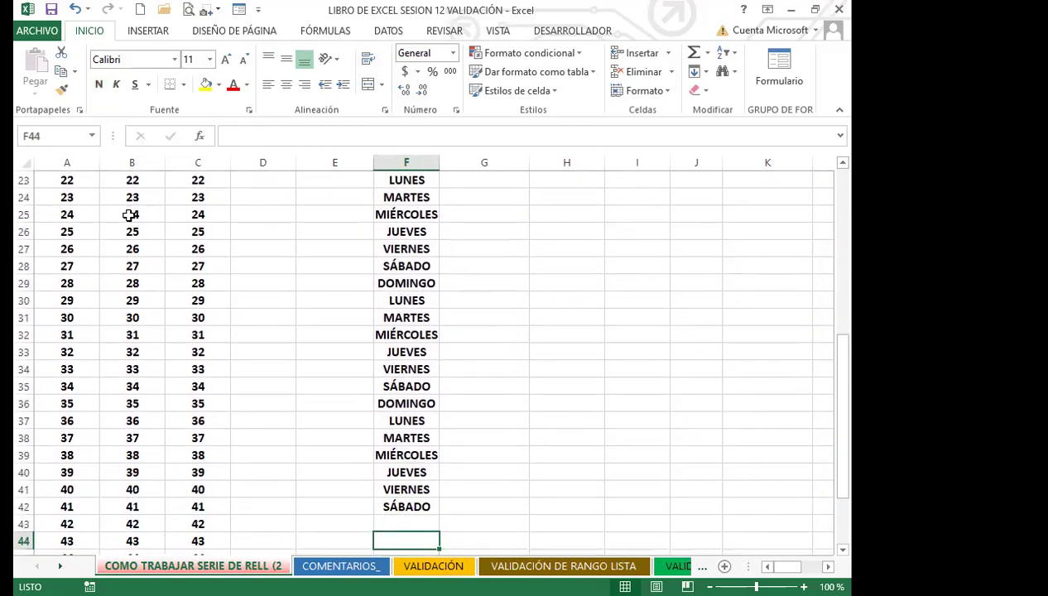
key(Up)
key(Up)
key(Up)
key(Up)
key(Up)
key(Up)
key(Up)
key(Up)
key(Up)
key(Up)
key(Up)
key(Up)
key(Up)
key(Up)
key(Up)
key(Up)
key(Up)
key(Up)
key(Up)
key(Up)
key(Up)
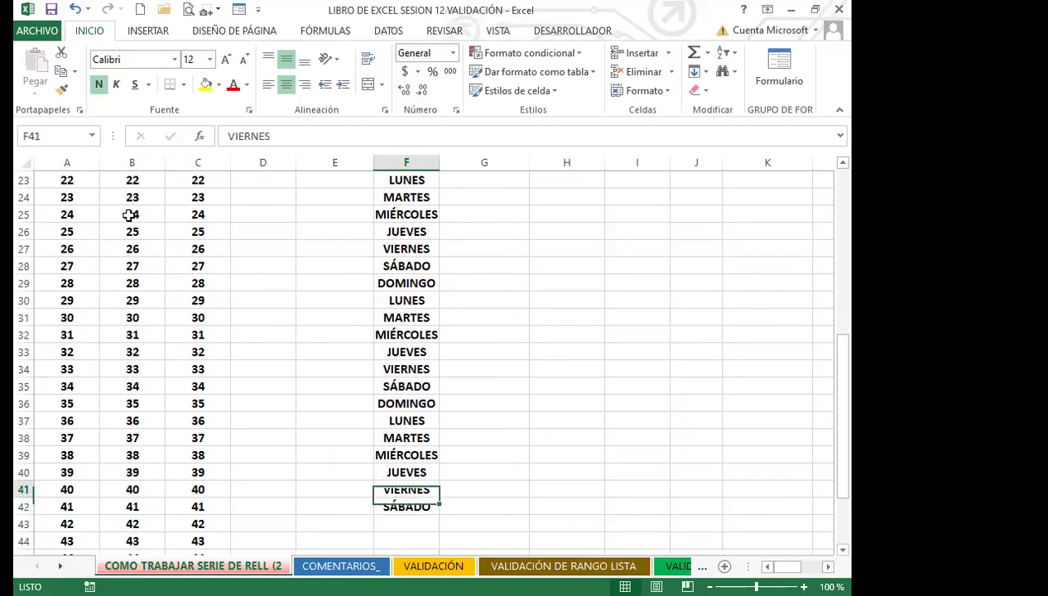
key(Up)
key(Up)
key(Up)
key(Up)
key(Up)
key(Up)
key(Up)
key(Up)
key(Up)
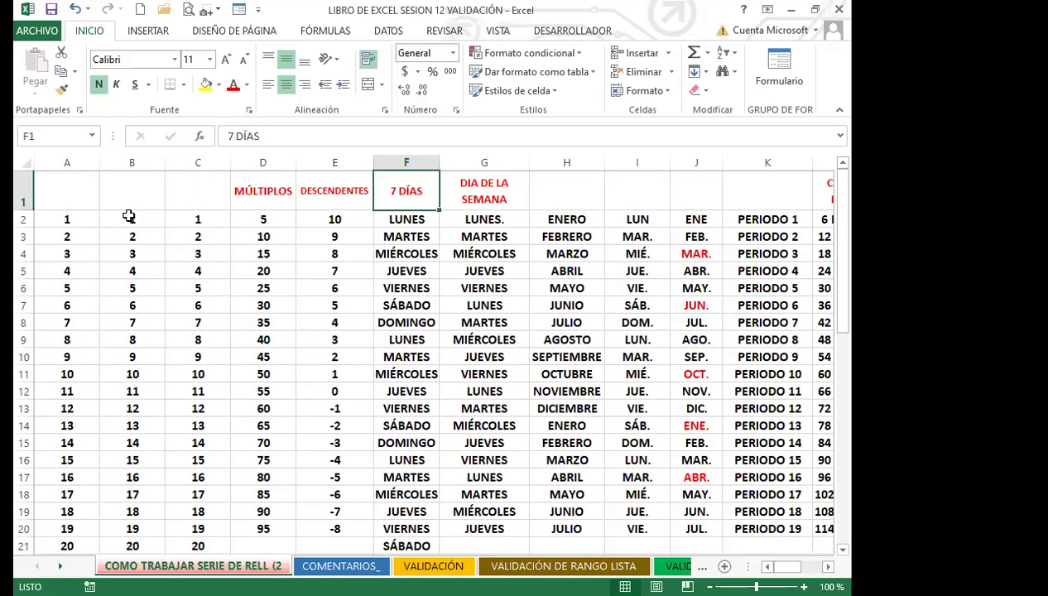
key(Down)
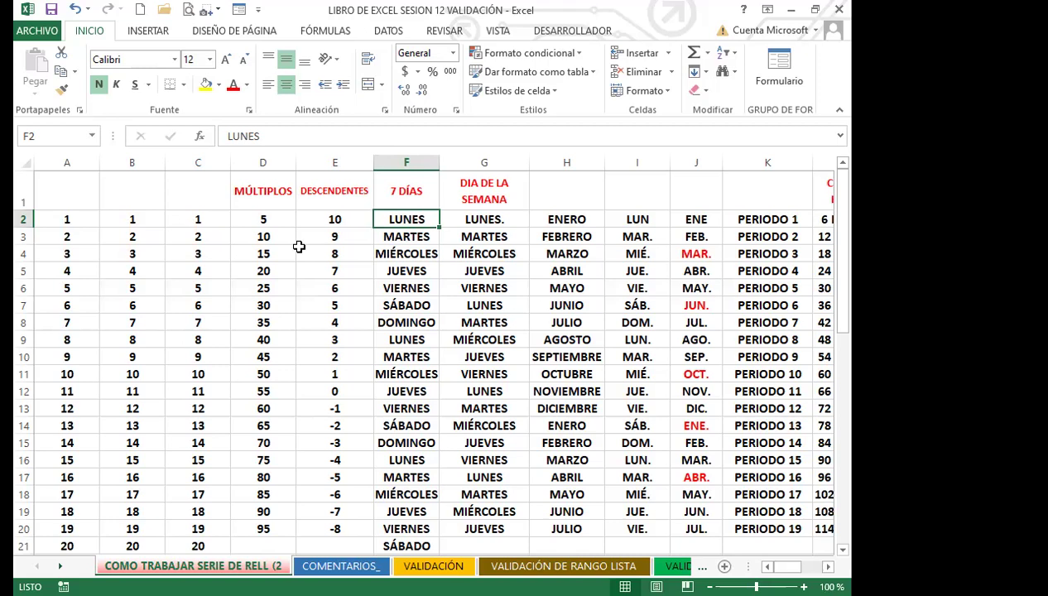
Step: Open the VALIDACIÓN sheet, and switch to the PowerPoint presentation to review the slides on data validation
click(418, 566)
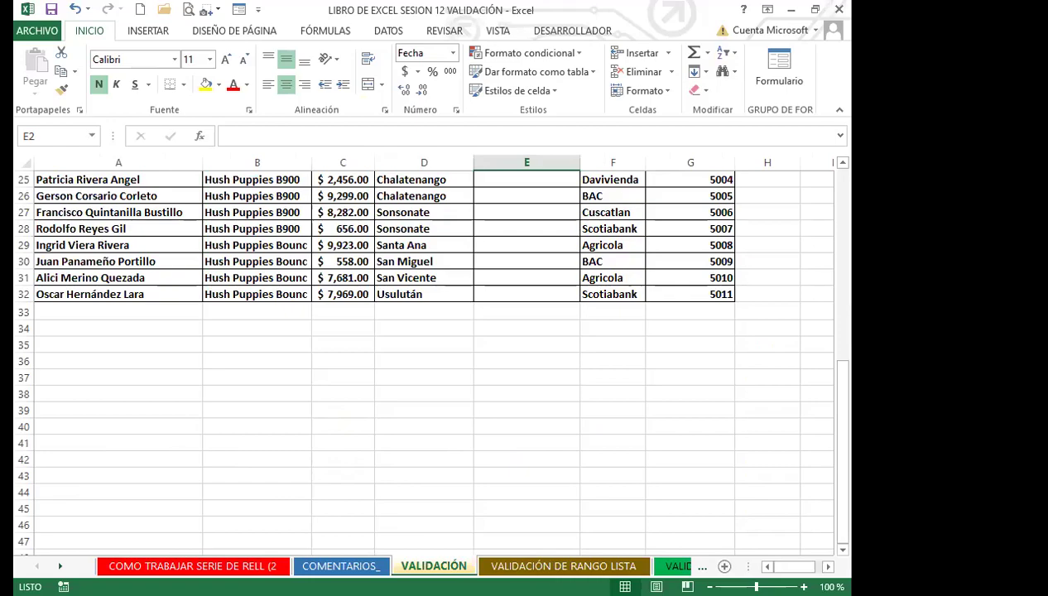
key(alt+Tab)
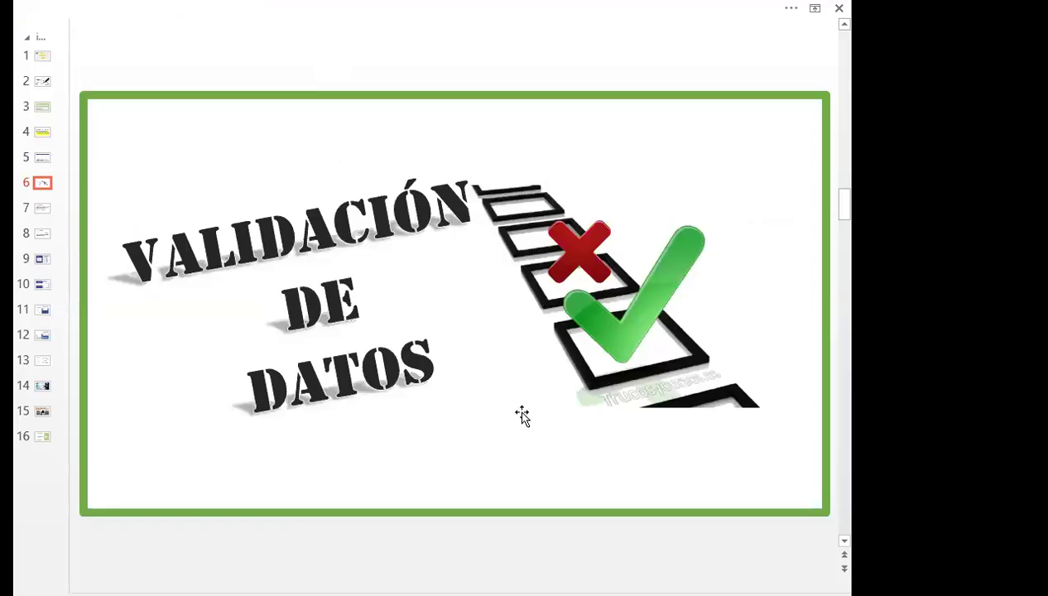
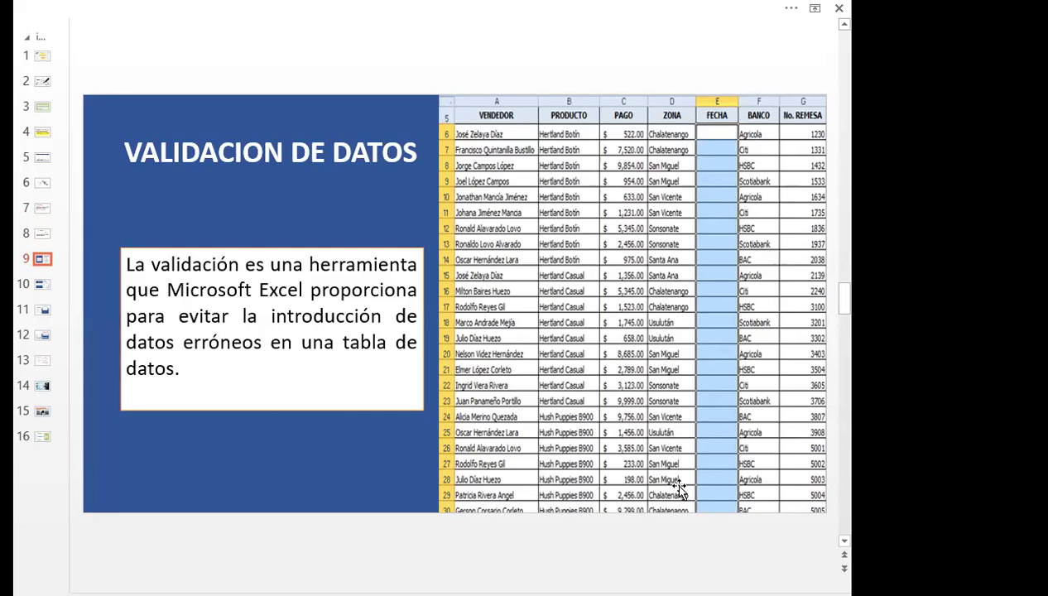
scroll(679, 490, down, 1)
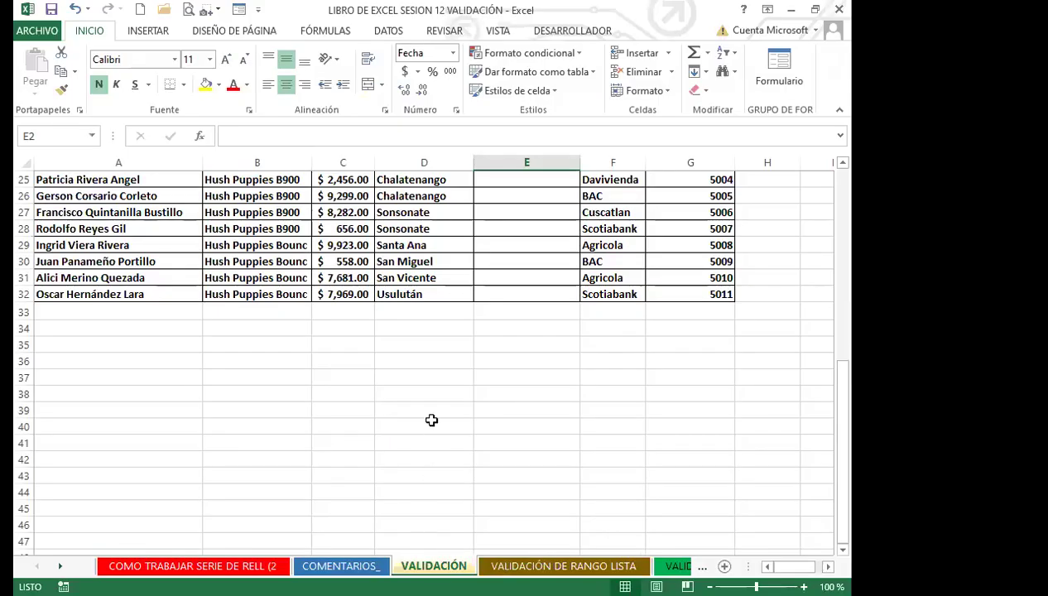
Step: Back in the Excel VALIDACIÓN sheet, examine the sales table's headings from VENDEDOR to No DE REMESA and its rows
scroll(430, 419, up, 4)
scroll(435, 429, up, 4)
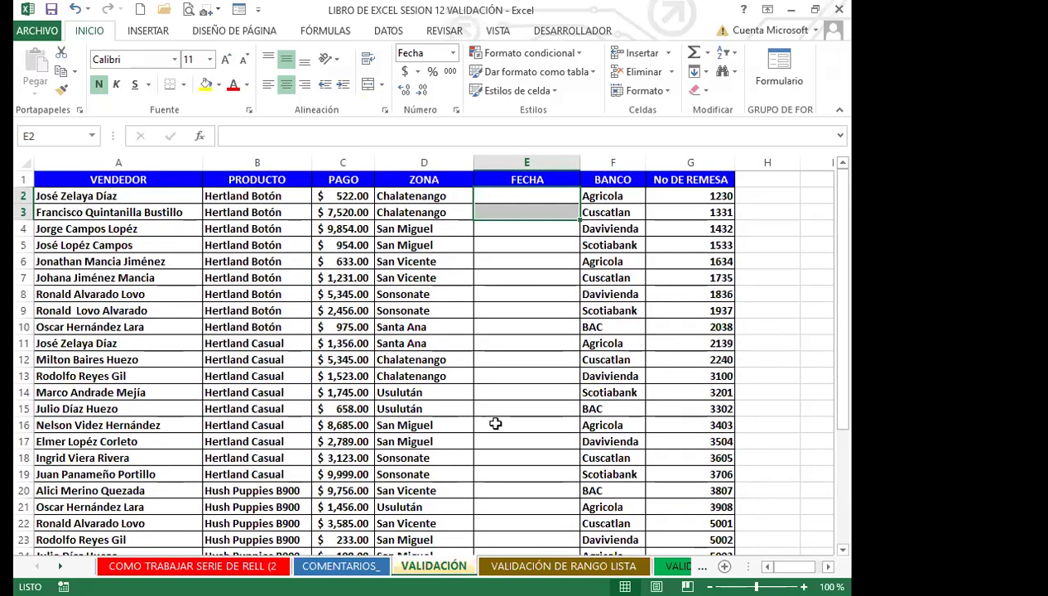
click(571, 407)
click(519, 231)
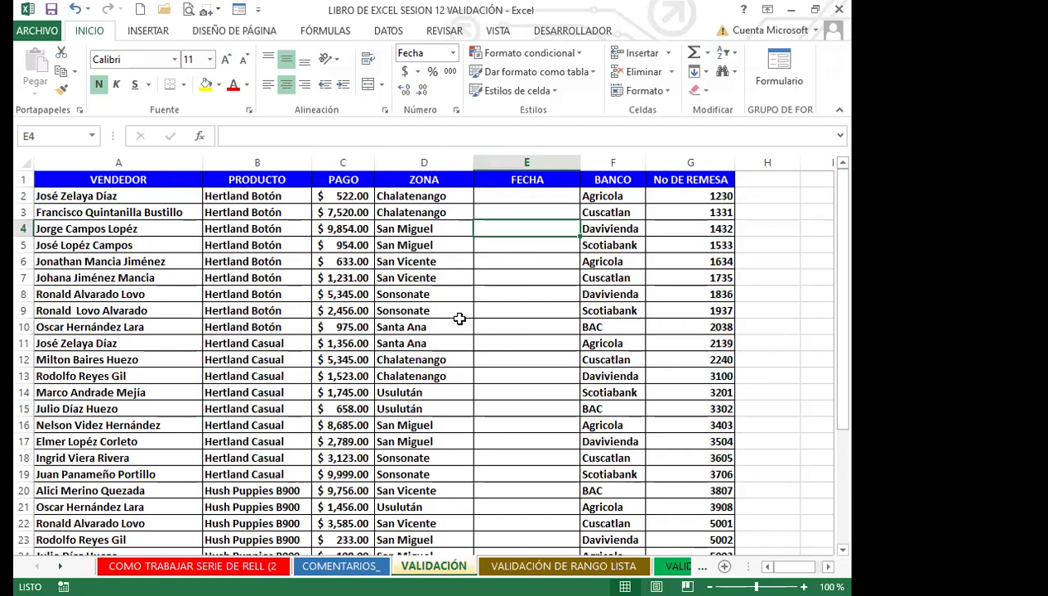
click(137, 179)
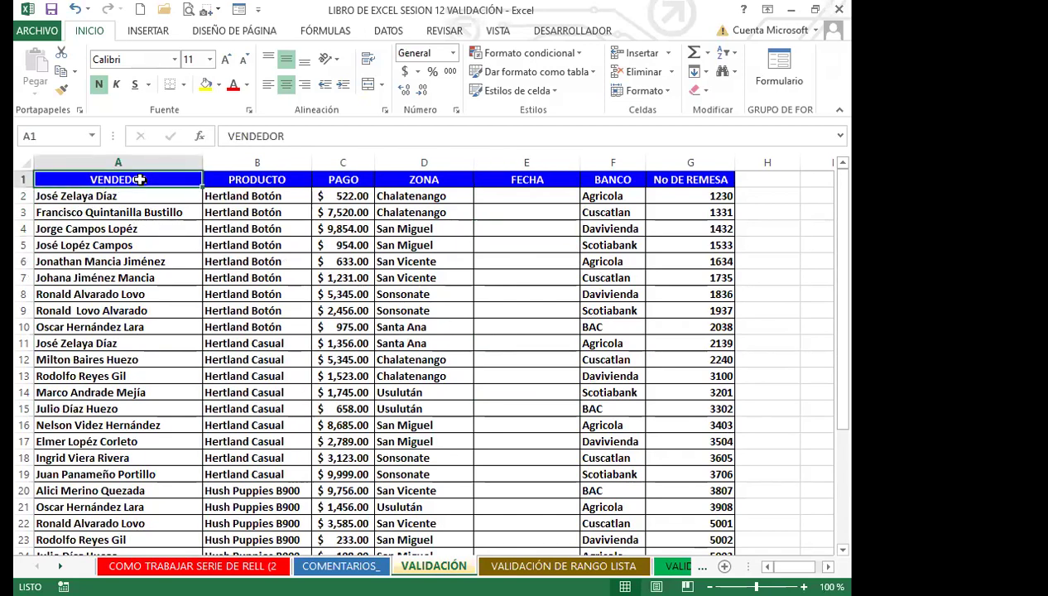
click(263, 180)
click(343, 177)
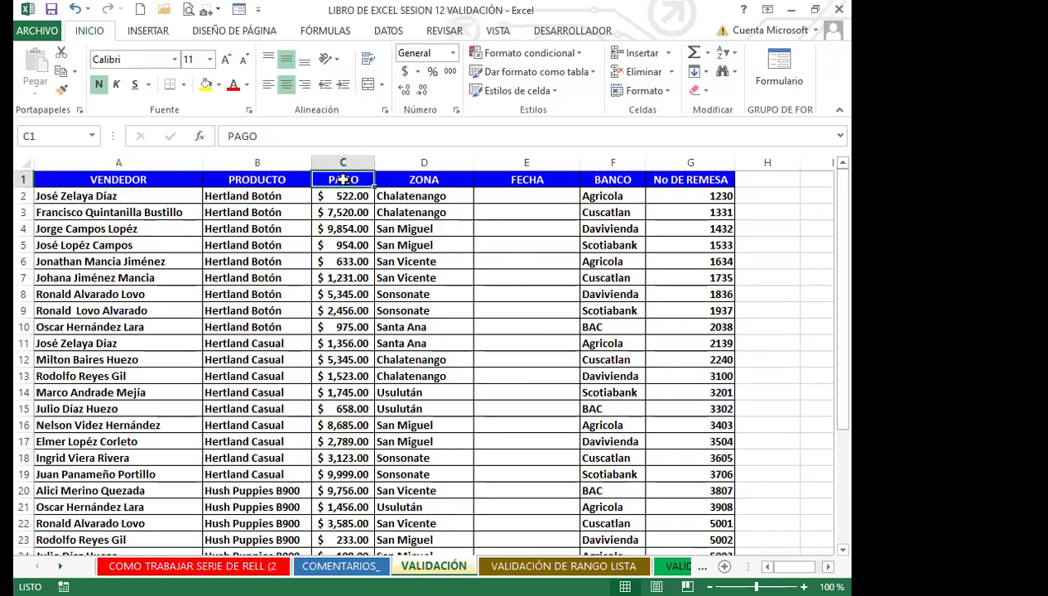
click(434, 181)
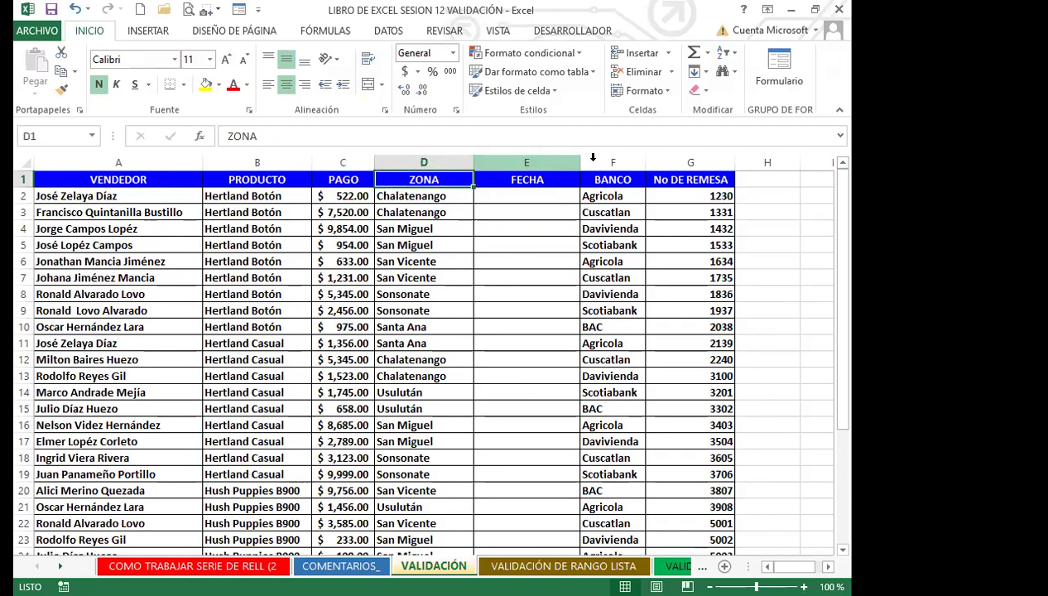
click(629, 178)
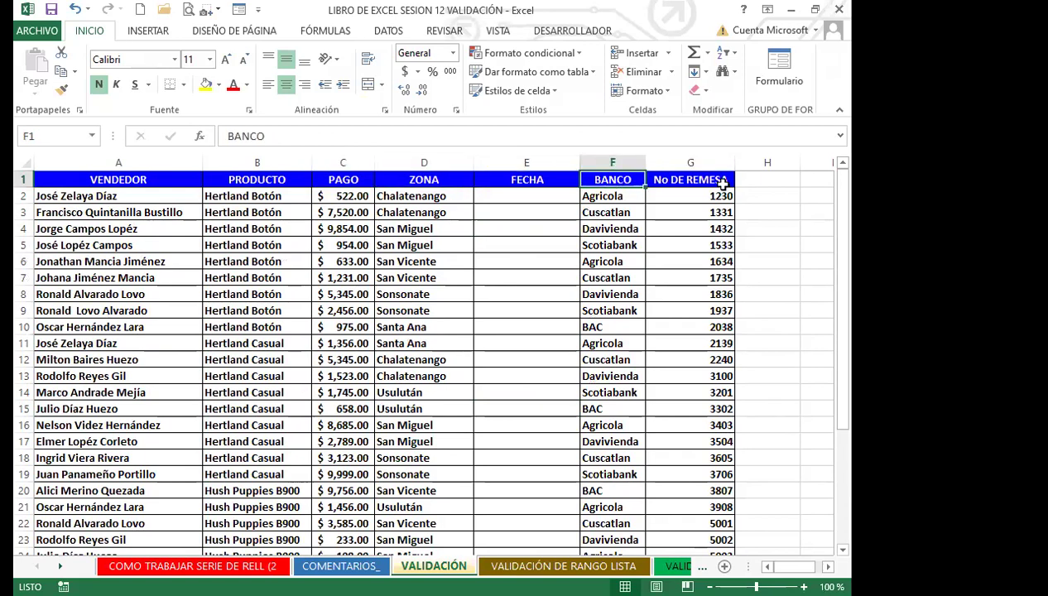
click(712, 180)
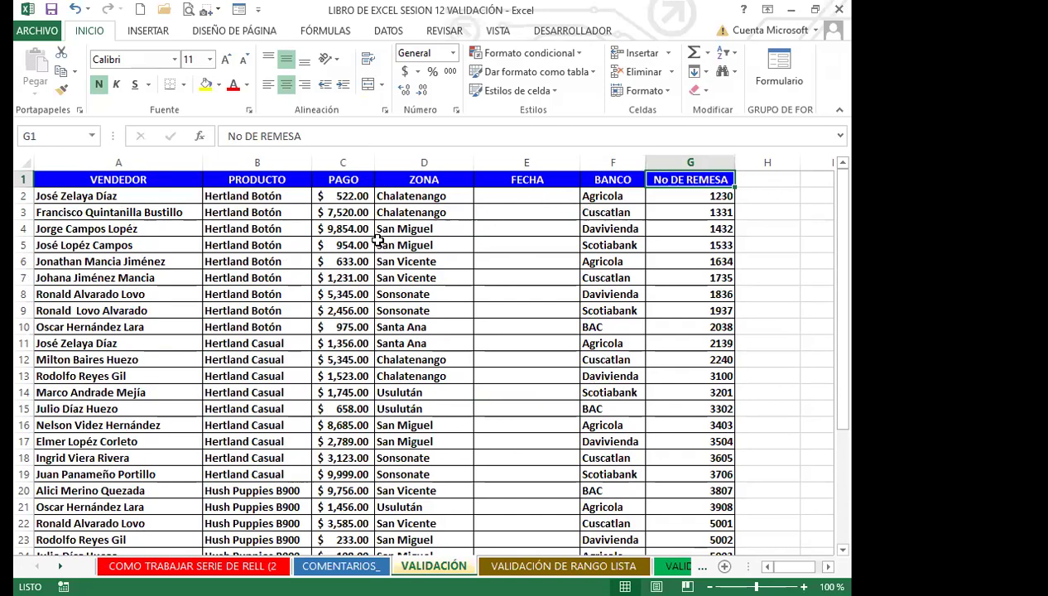
scroll(351, 497, down, 5)
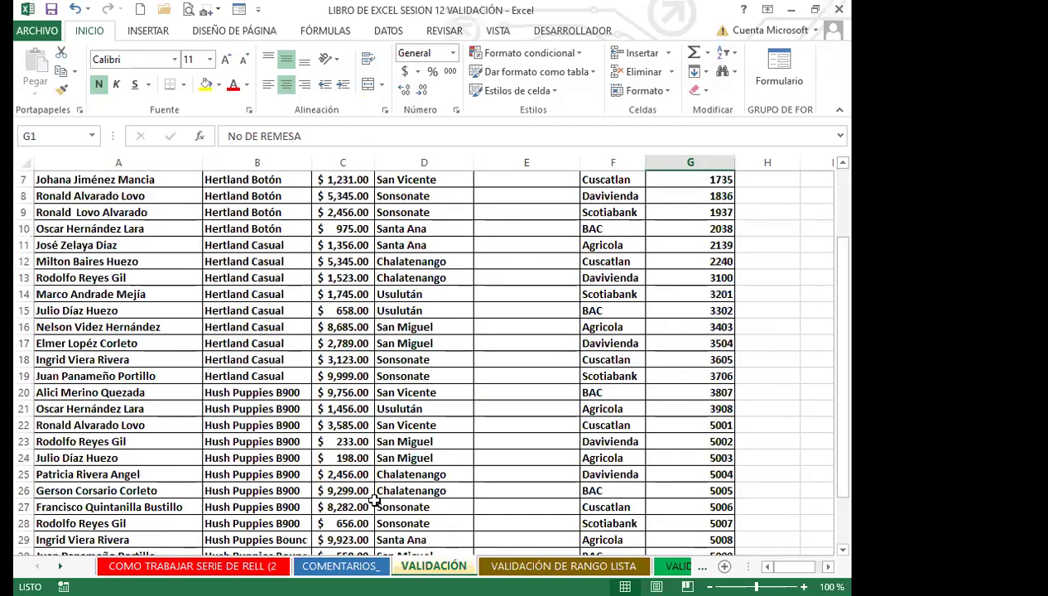
scroll(593, 455, up, 5)
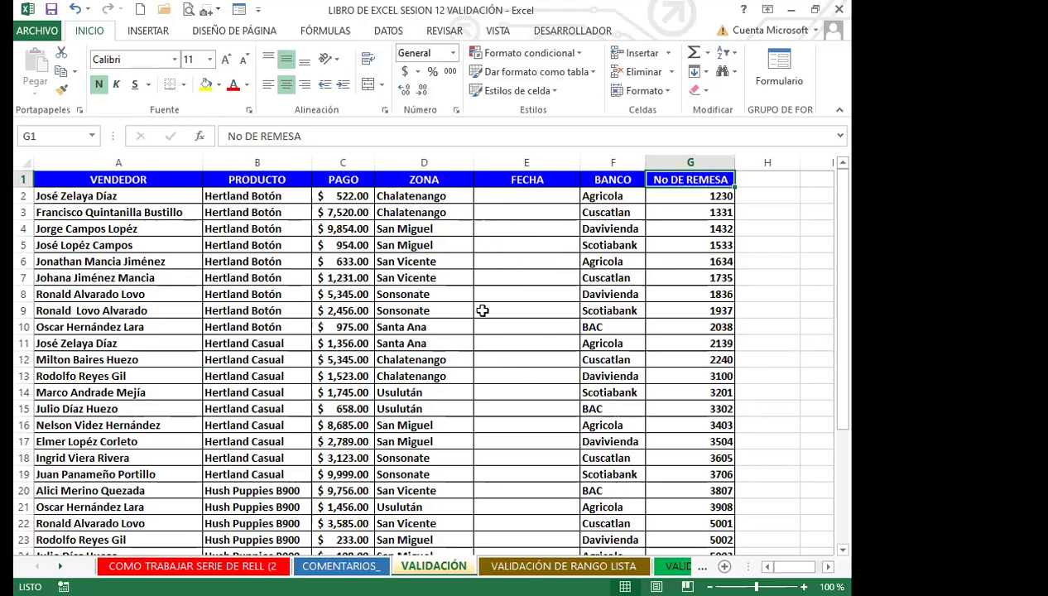
Step: Enter the date 1/12/2022 in cell E2 of the FECHA column
click(507, 192)
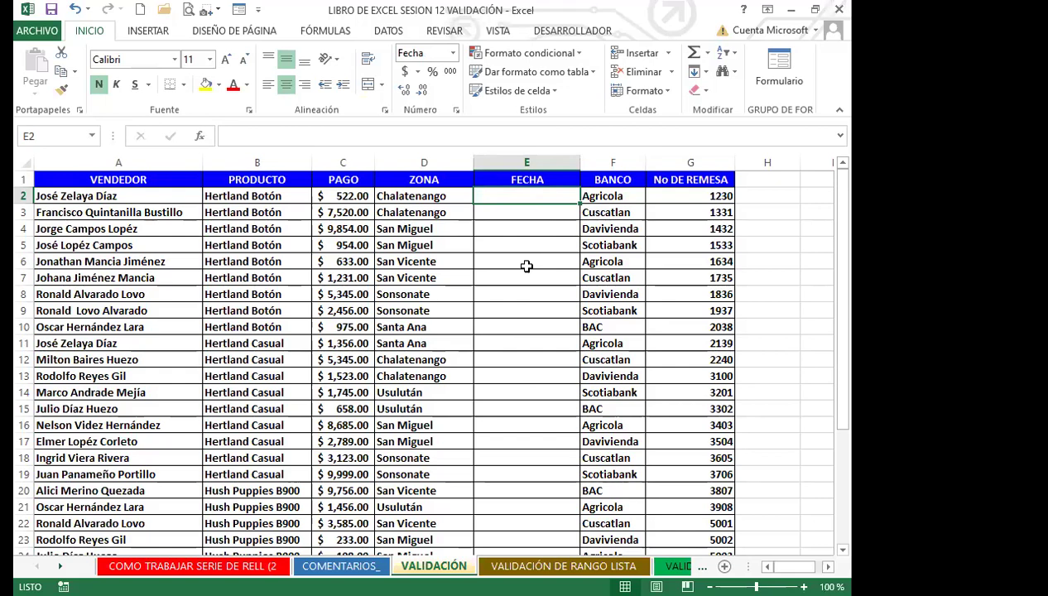
text(1/12/2022)
key(Return)
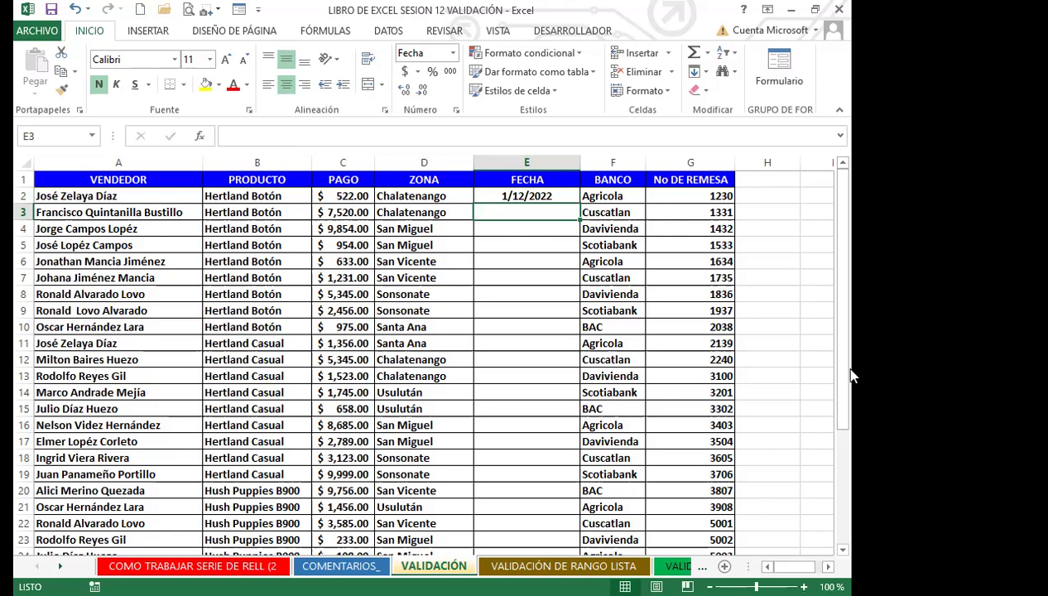
Step: Clear the date from cell E2 of the FECHA column
click(479, 199)
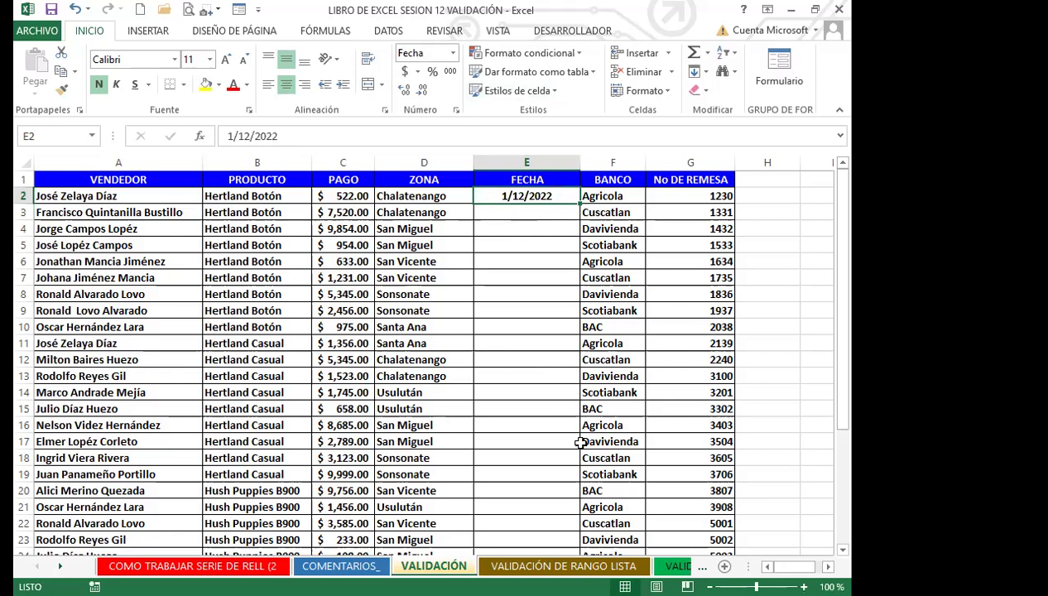
click(534, 337)
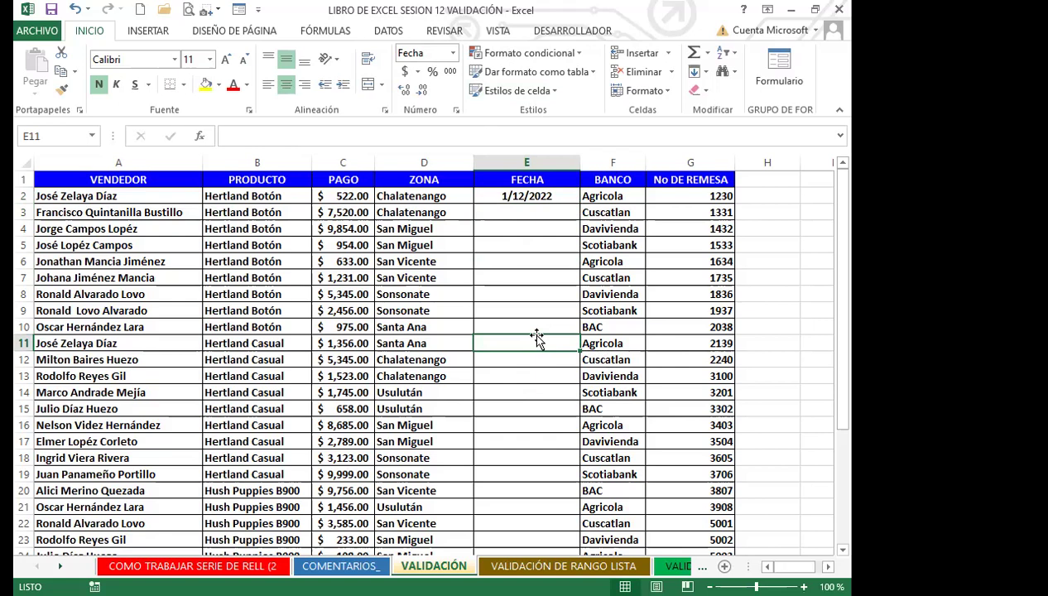
click(510, 197)
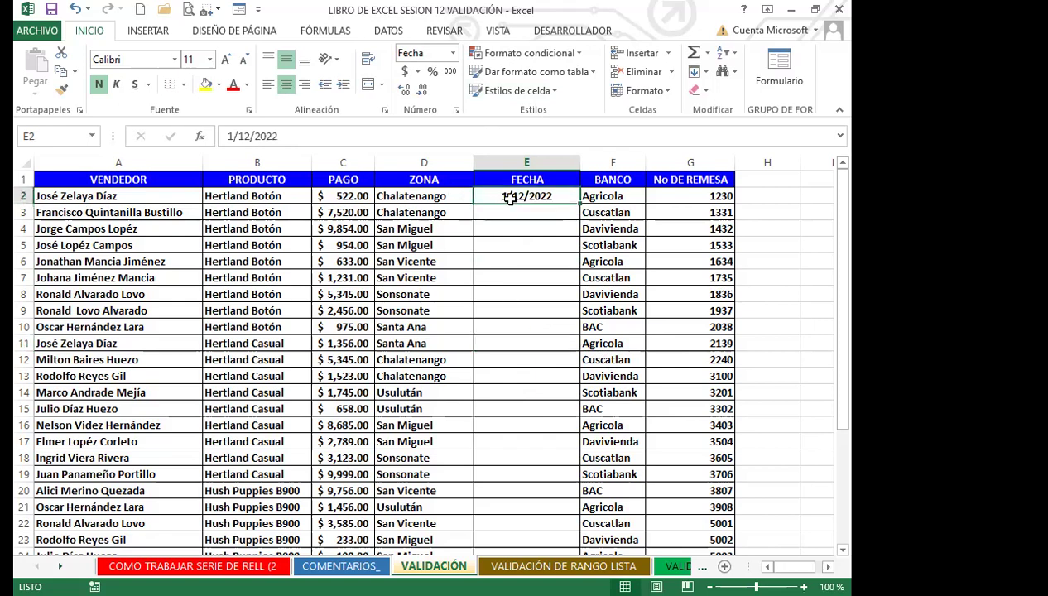
key(Delete)
click(534, 292)
Step: Select the empty FECHA cells from E2 down the table and open the data validation settings for them
drag(510, 199, 500, 513)
scroll(496, 332, up, 4)
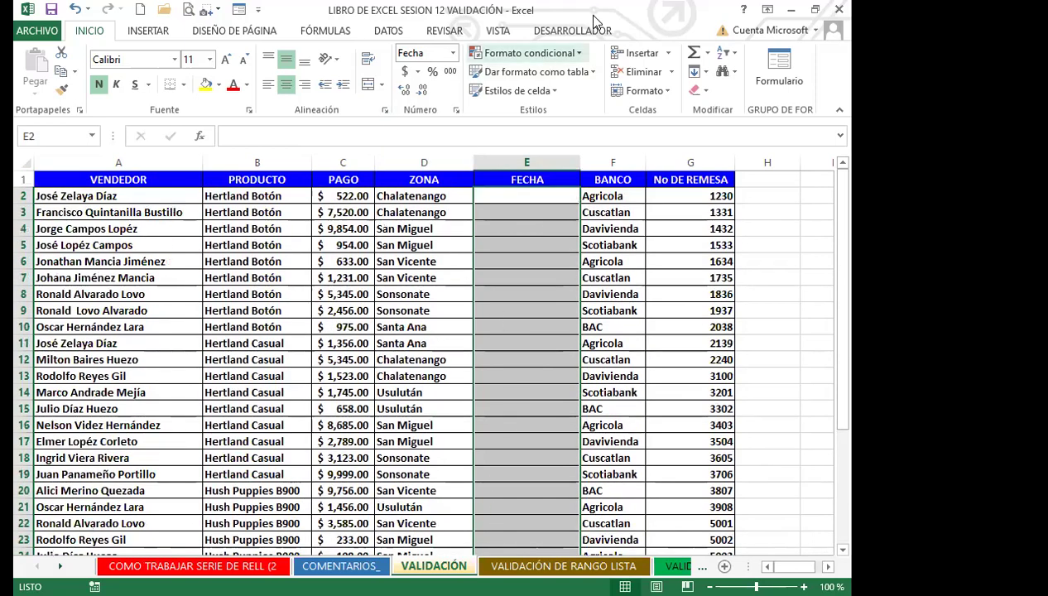
click(389, 31)
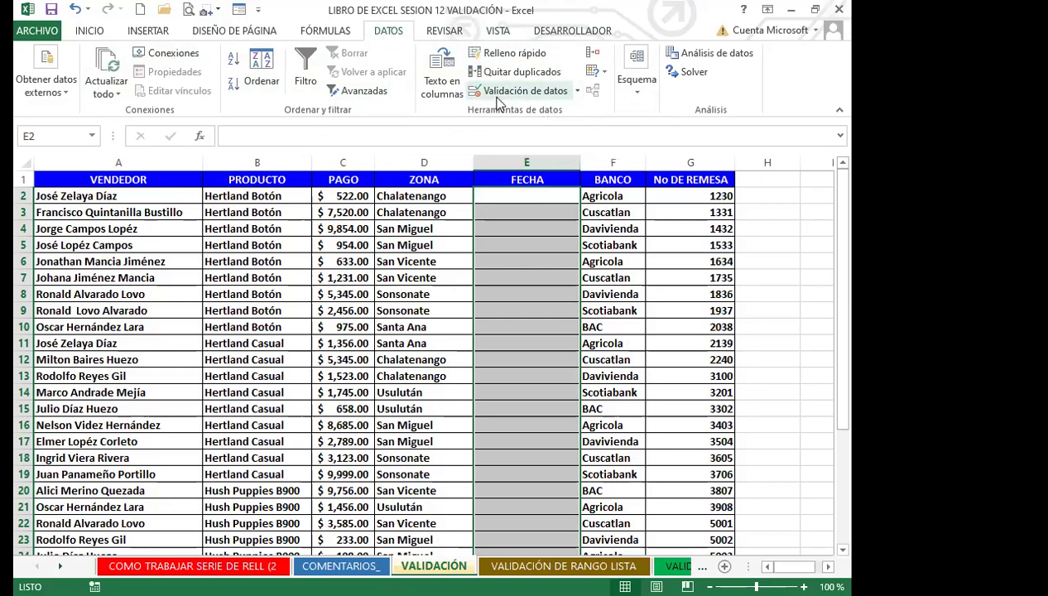
click(578, 93)
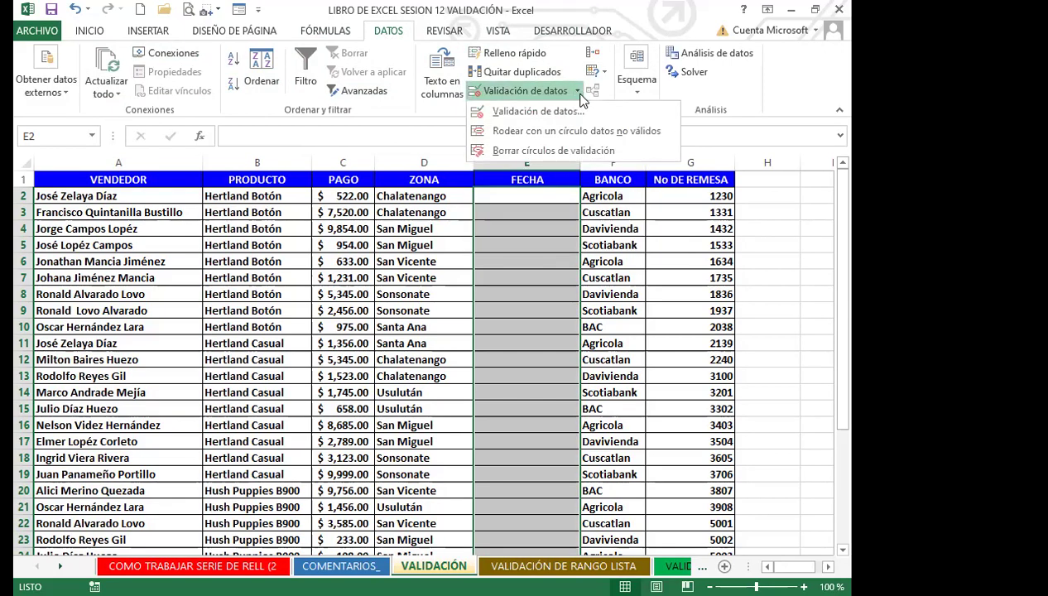
click(539, 113)
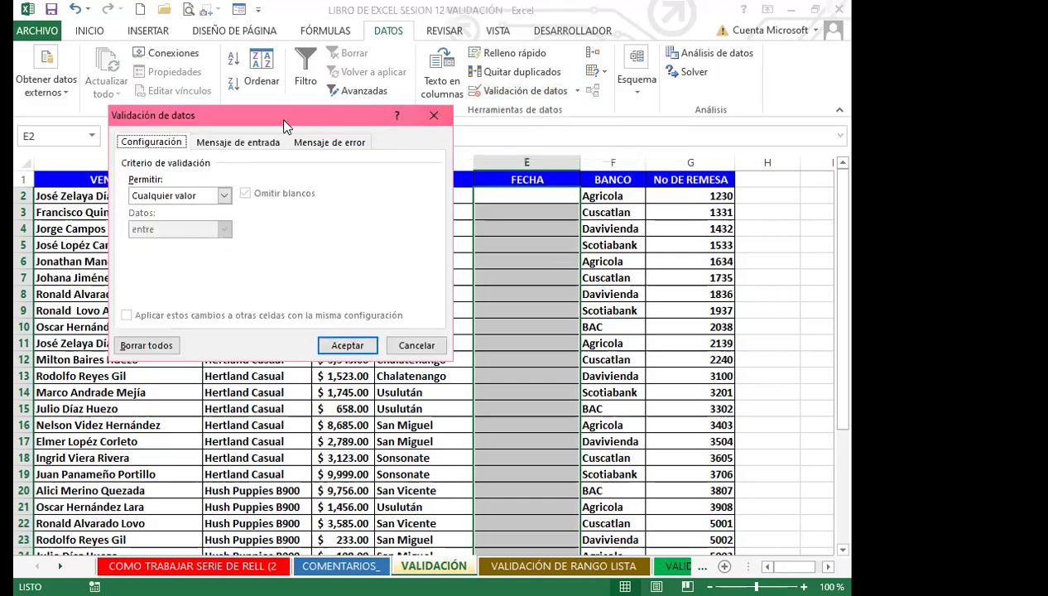
drag(281, 124, 528, 143)
Step: Examine the Configuración, Mensaje de entrada and Mensaje de error options of the data validation for the FECHA cells
click(482, 162)
click(562, 162)
click(414, 163)
click(464, 162)
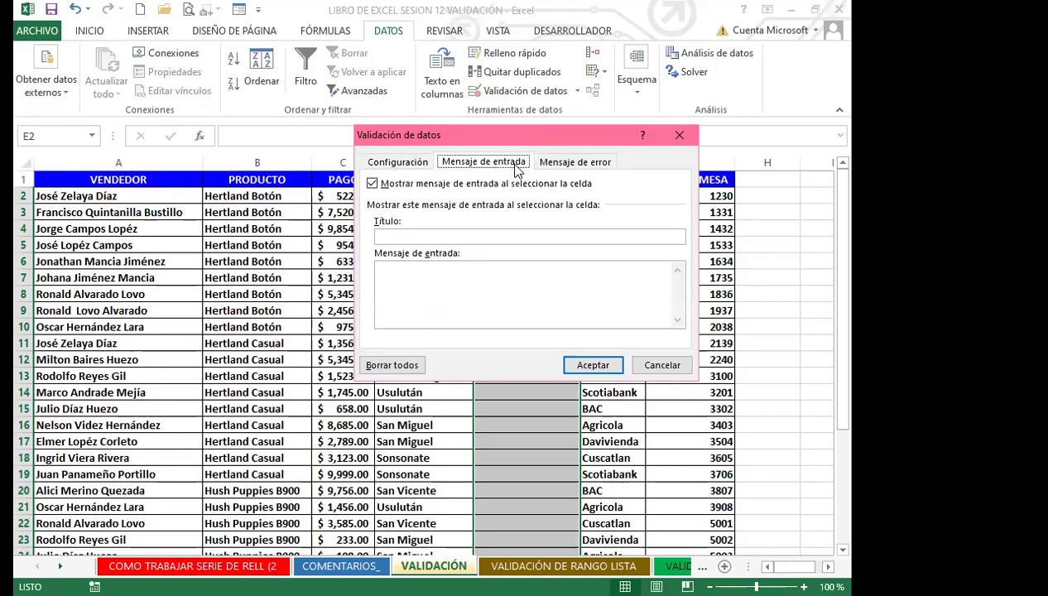
click(559, 163)
click(414, 163)
click(480, 163)
click(560, 164)
click(425, 164)
click(483, 162)
click(566, 164)
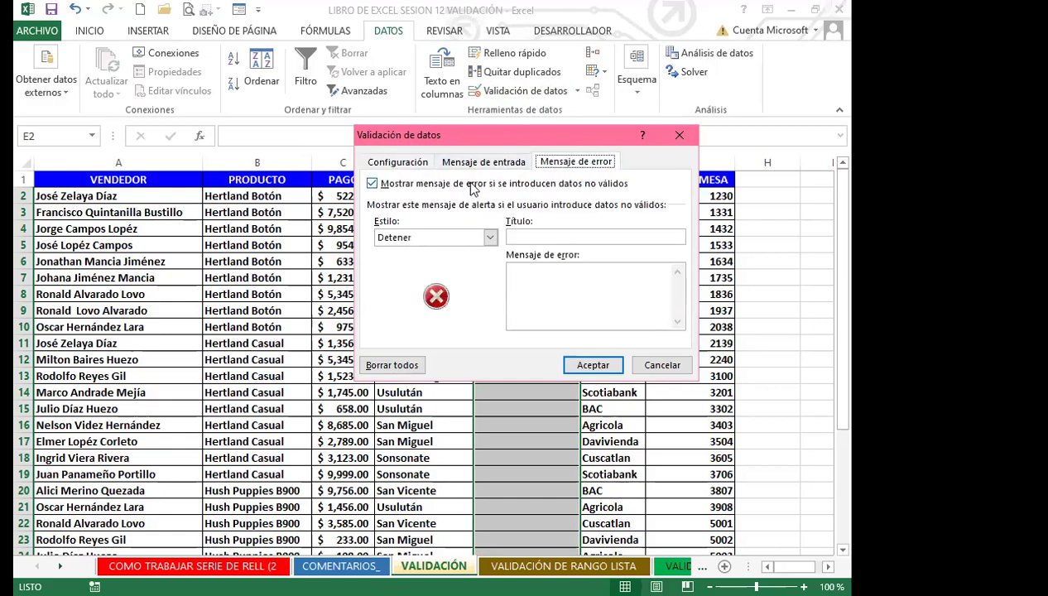
Step: Apply a Número entero validation between 1/11/2022 and 30/11/2022 to the selected FECHA cells
click(405, 164)
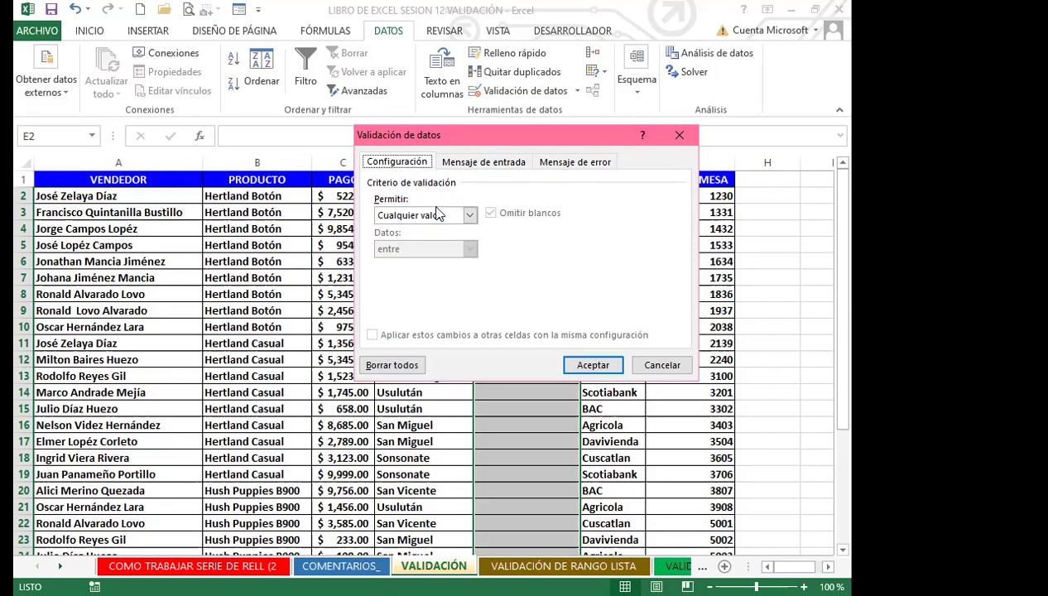
click(470, 216)
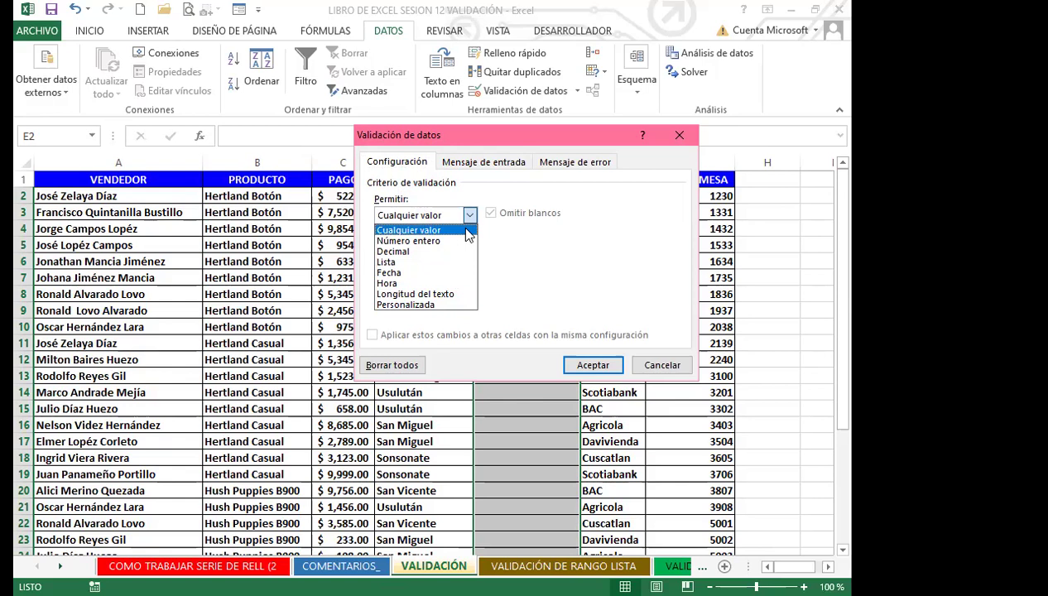
click(409, 242)
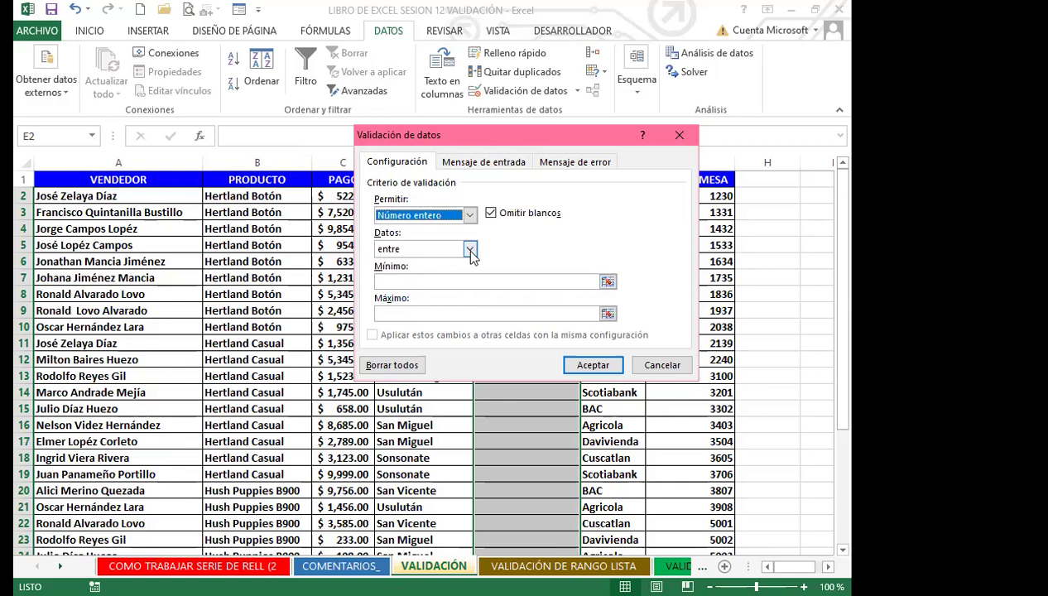
click(470, 248)
click(410, 265)
click(394, 281)
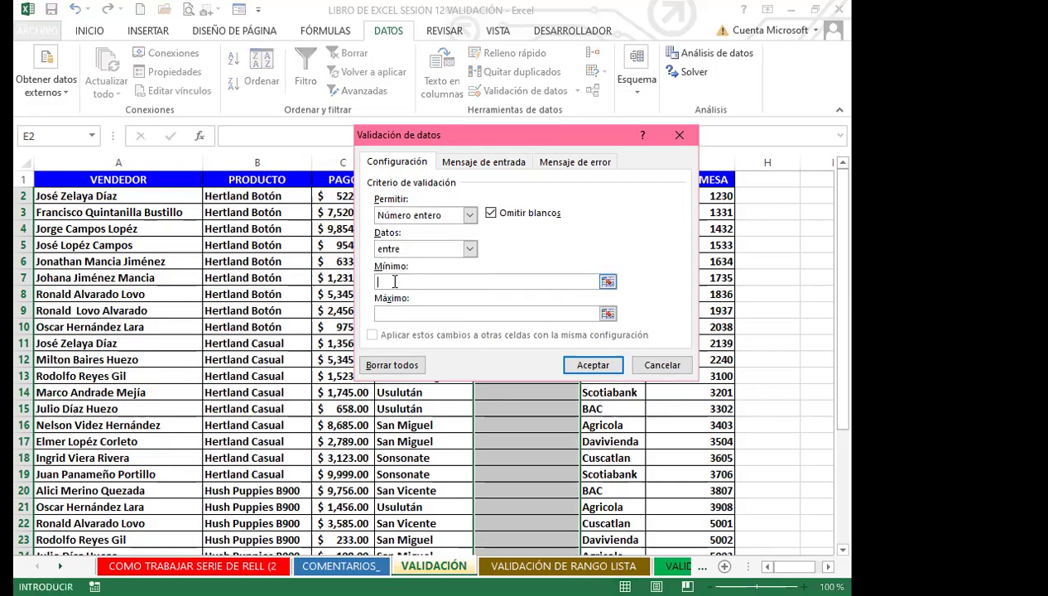
text(1/11/2022)
click(395, 314)
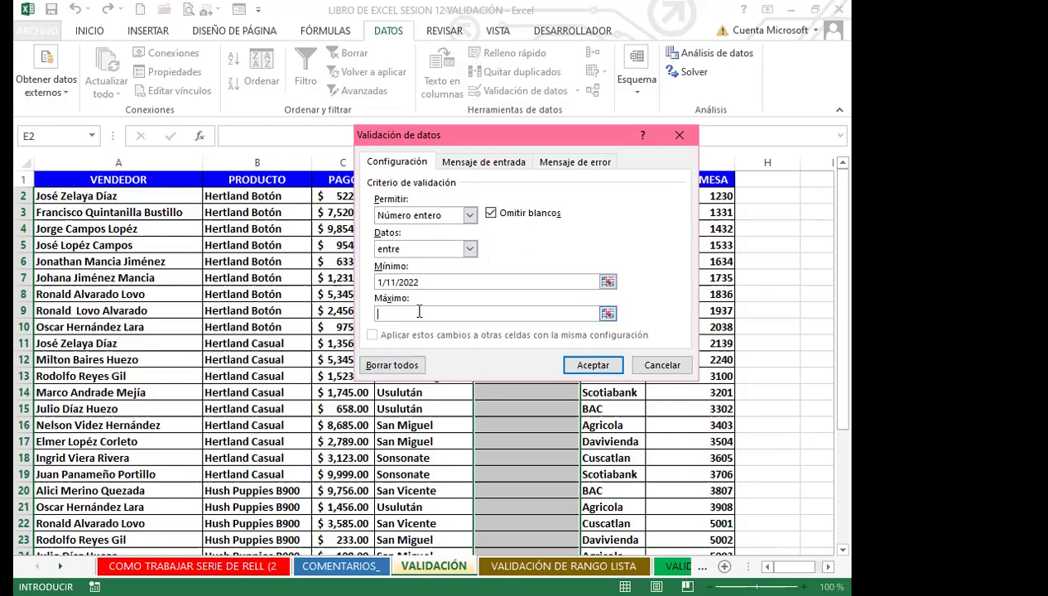
text(30/11/2022)
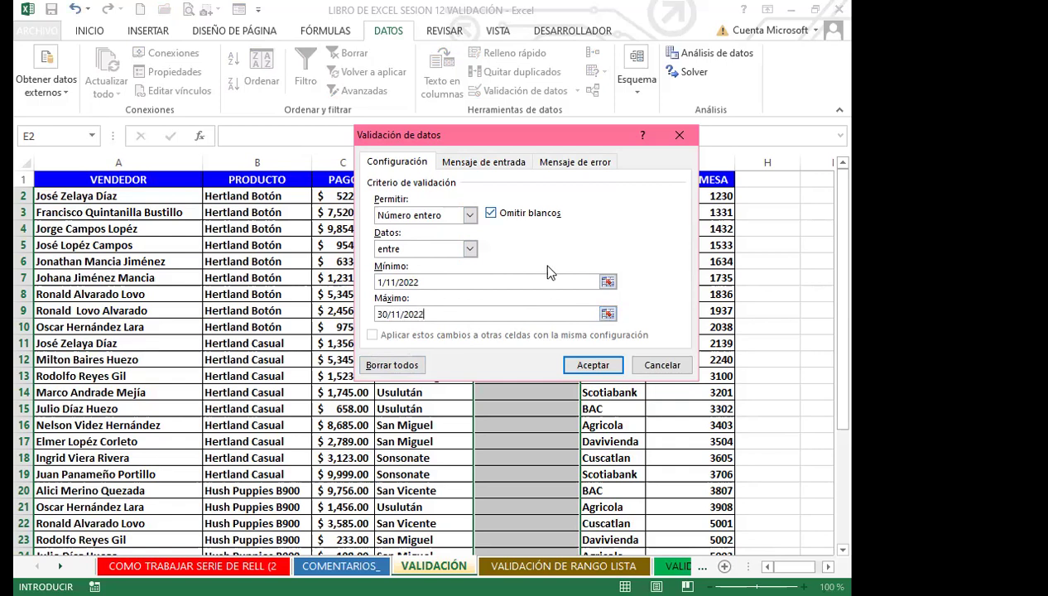
click(410, 163)
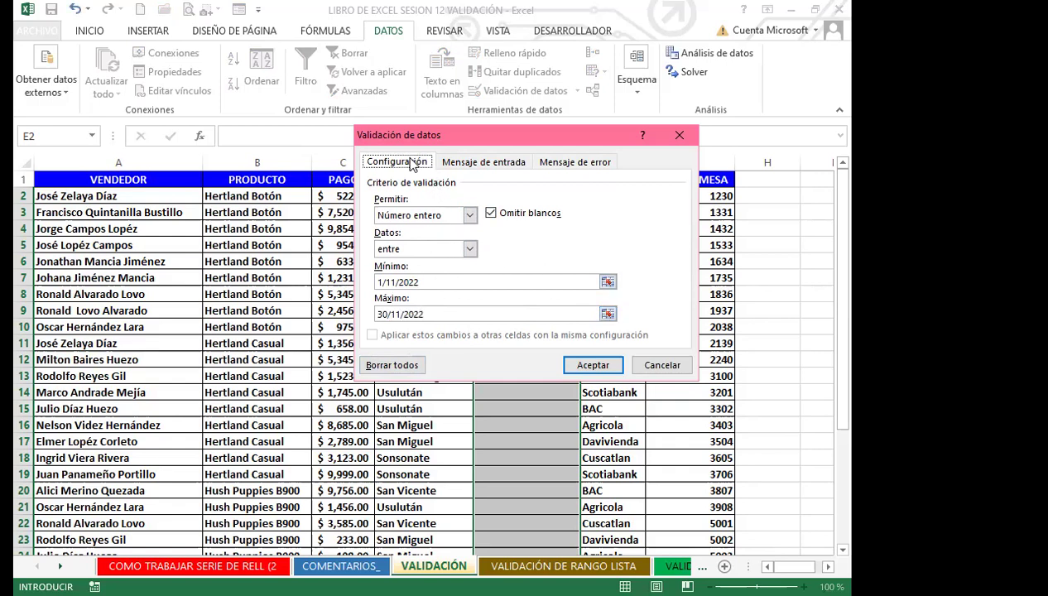
click(598, 364)
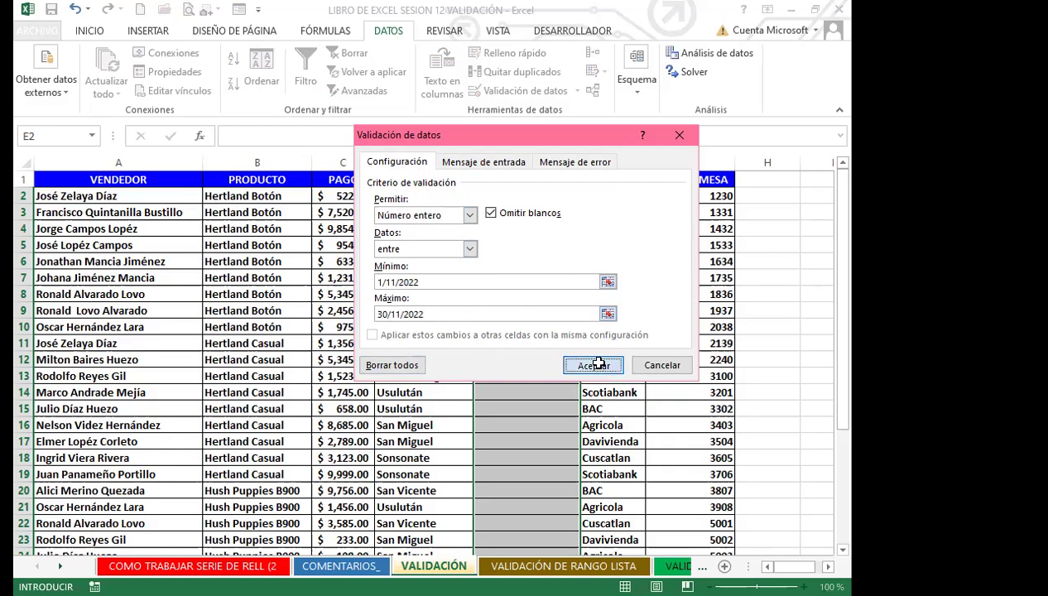
click(513, 329)
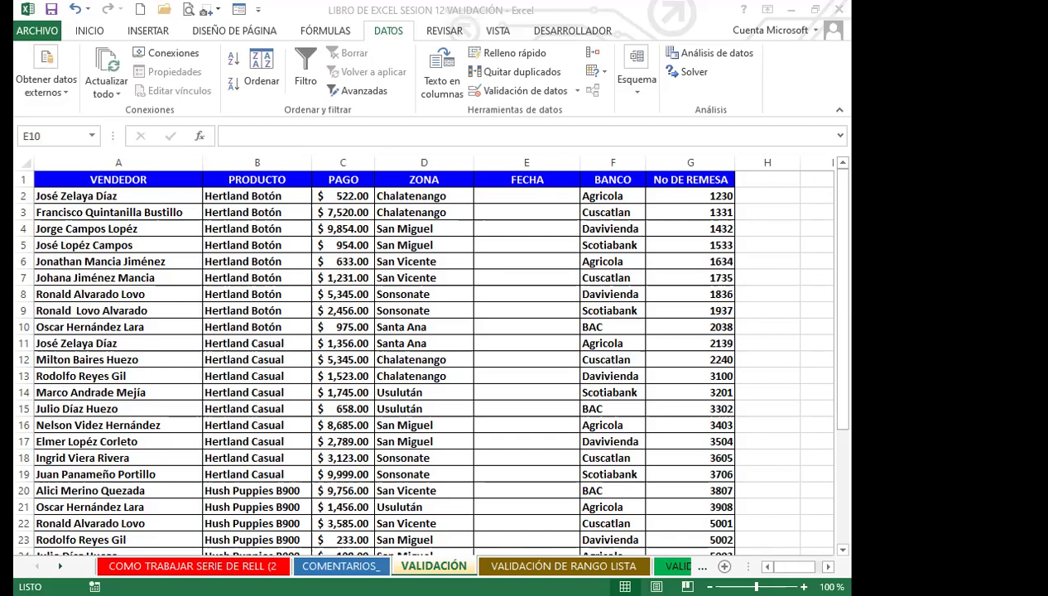
Step: Test the validation by trying to enter the date 31/10/2022 in cell E2, and choose to retry the entry
click(490, 197)
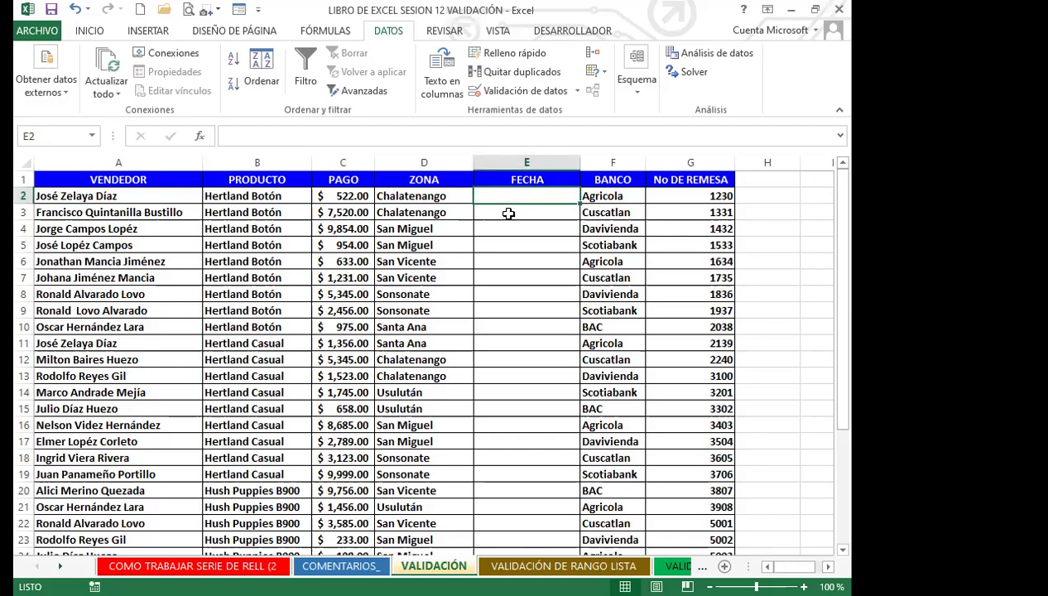
text(31/11)
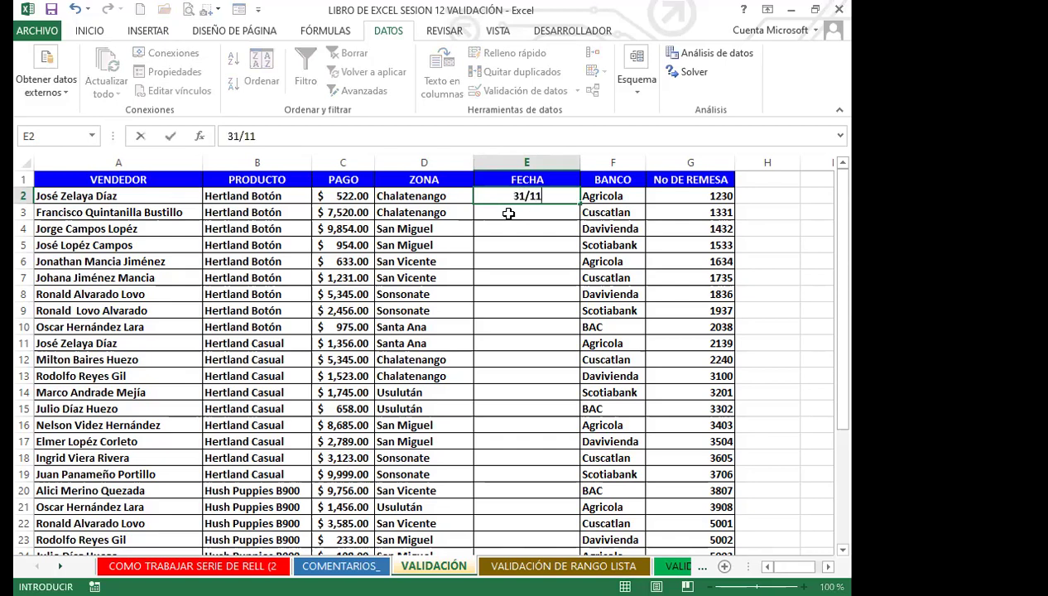
key(BackSpace)
text(0/2022)
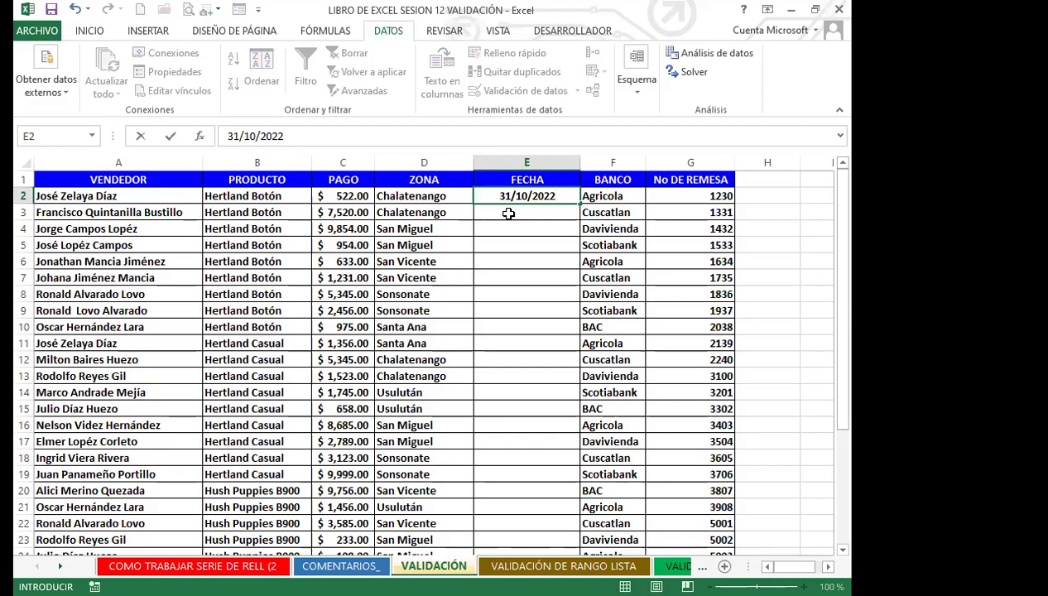
key(Return)
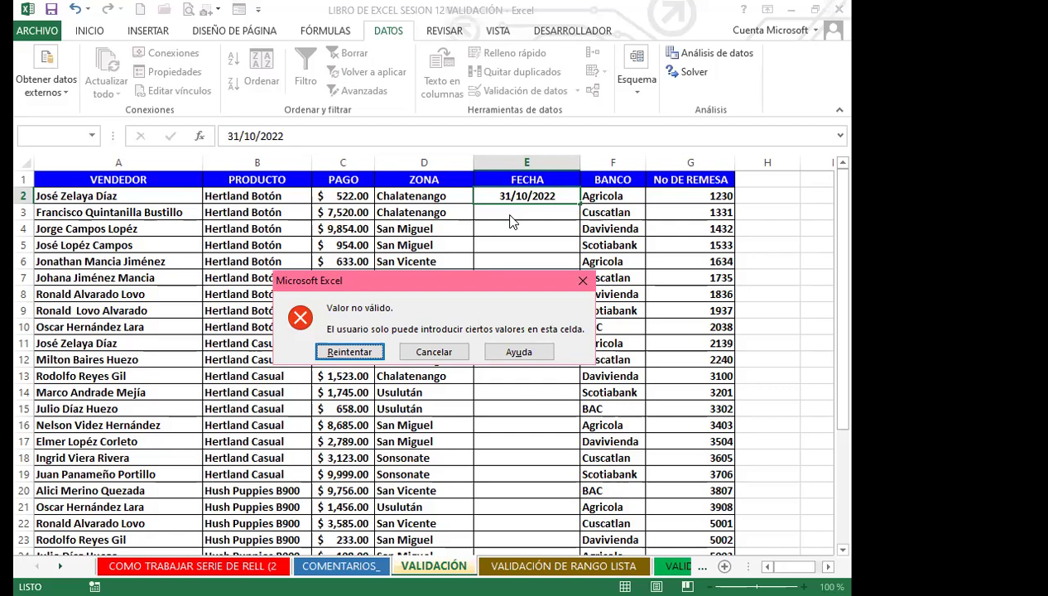
click(350, 354)
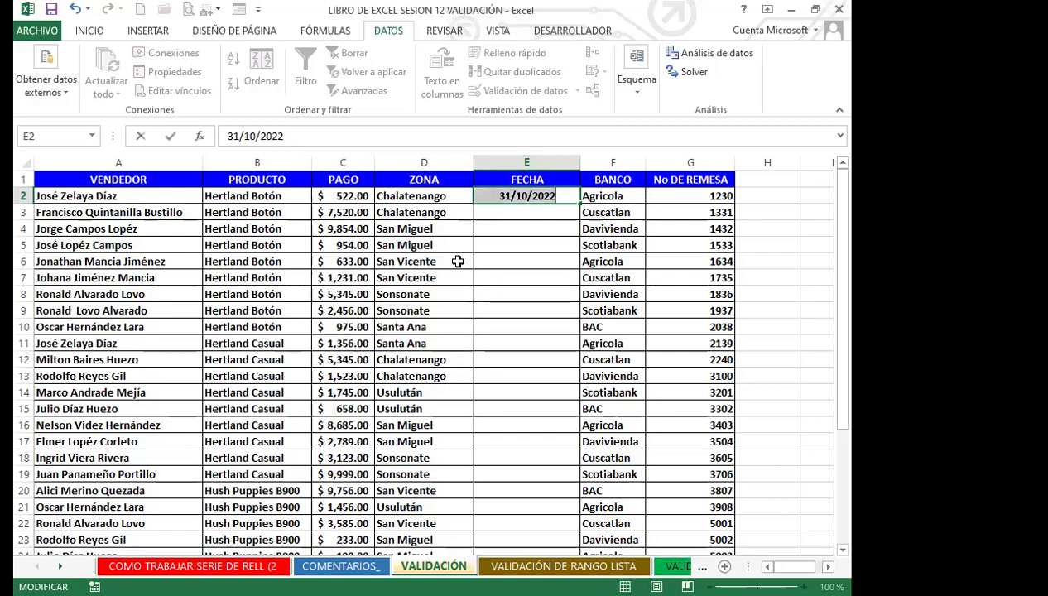
Step: Enter 1/11/2022 in cell E2 as a test date and clear the cell again
text(1/11/2022)
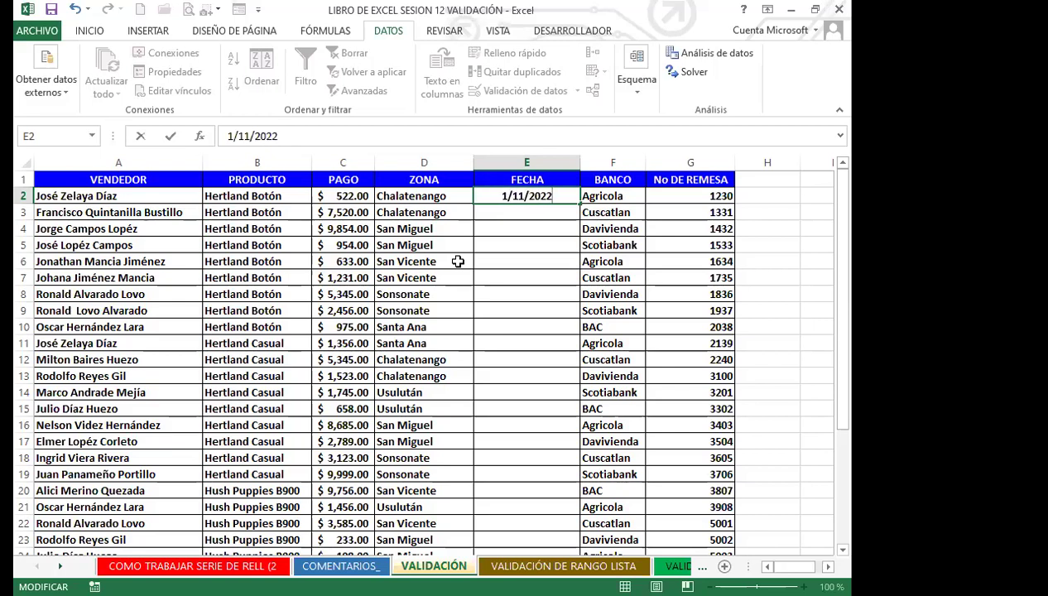
key(Return)
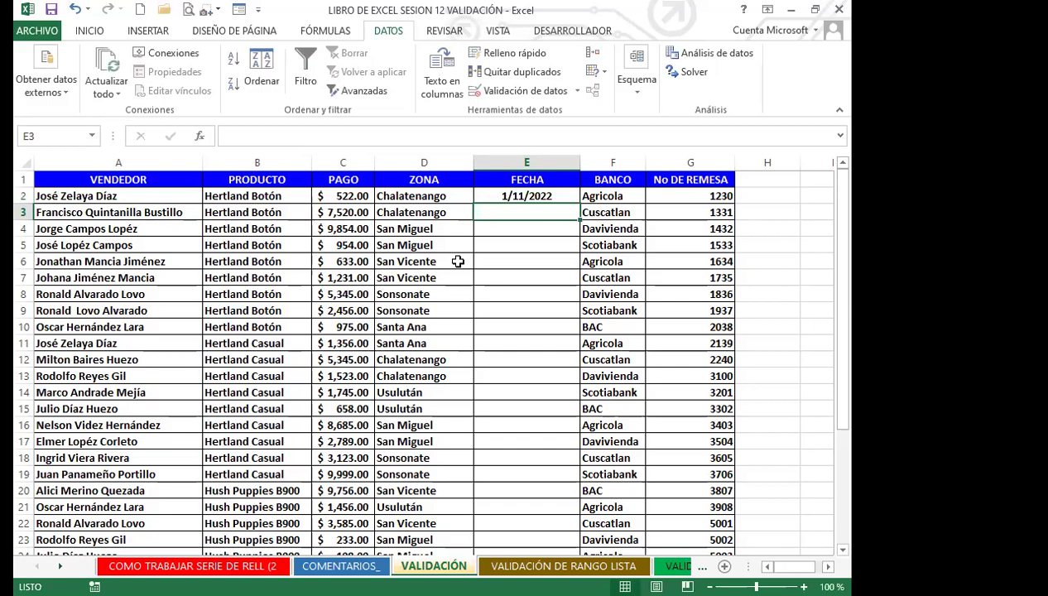
key(Up)
key(Delete)
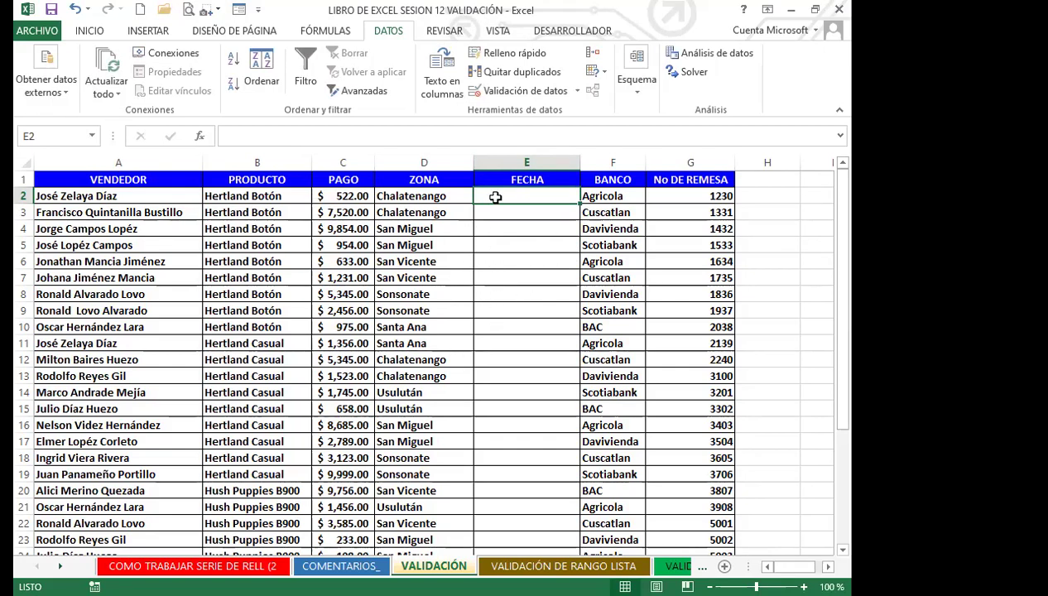
drag(510, 197, 499, 551)
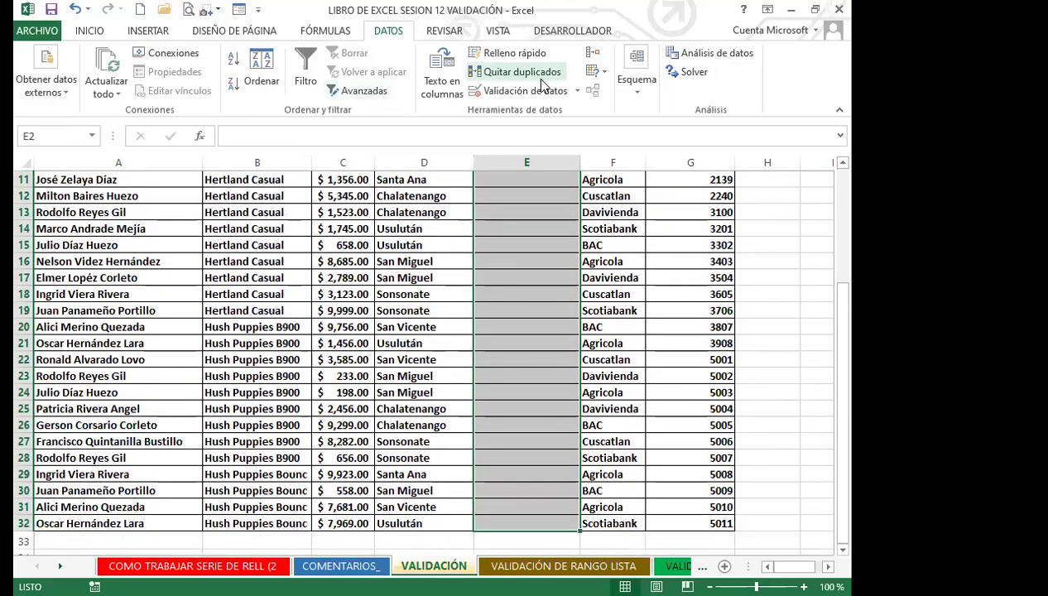
click(577, 91)
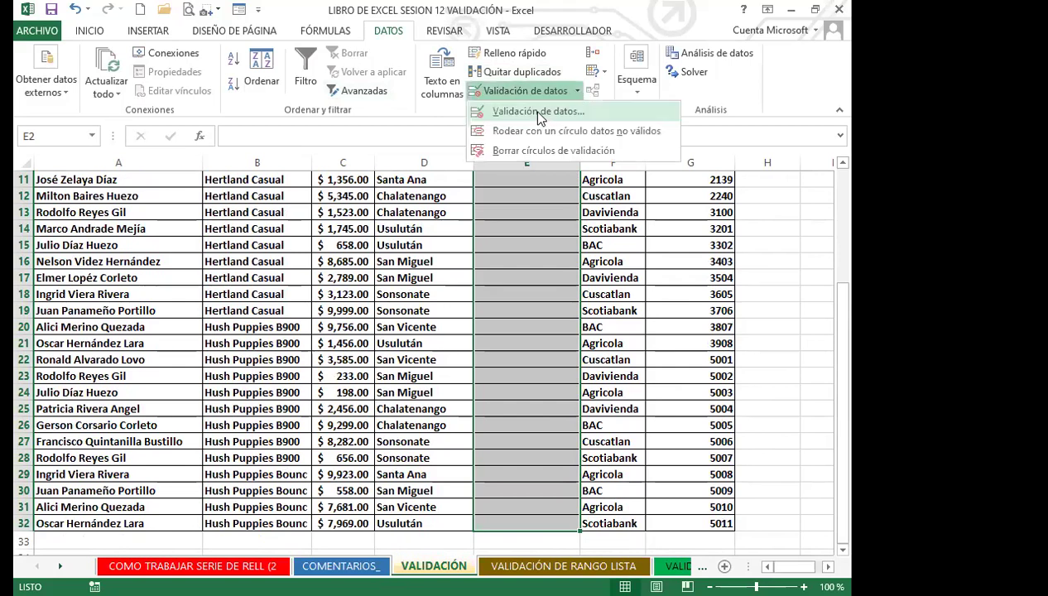
click(538, 112)
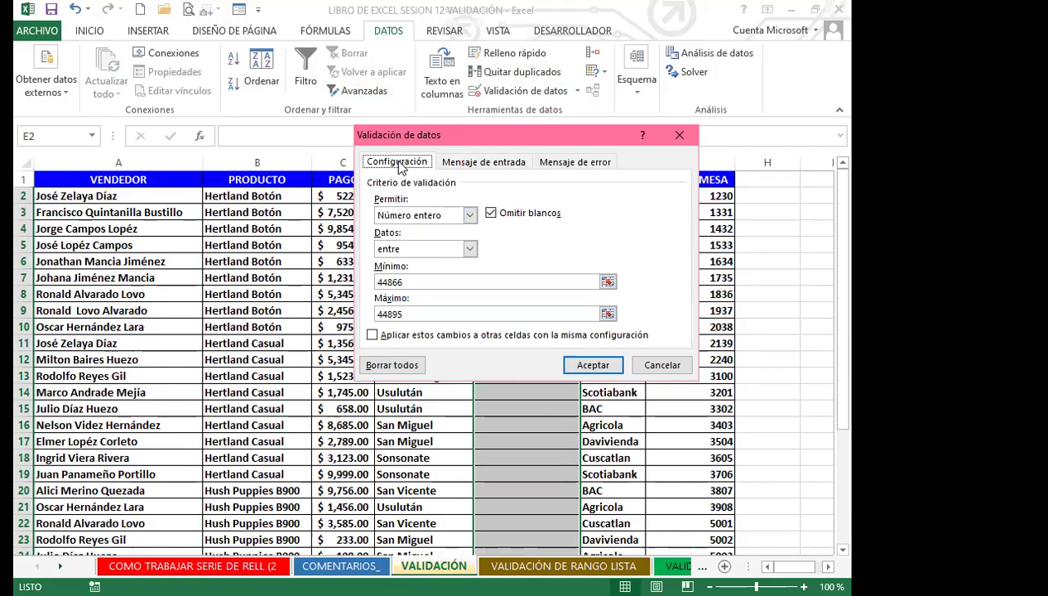
double_click(410, 282)
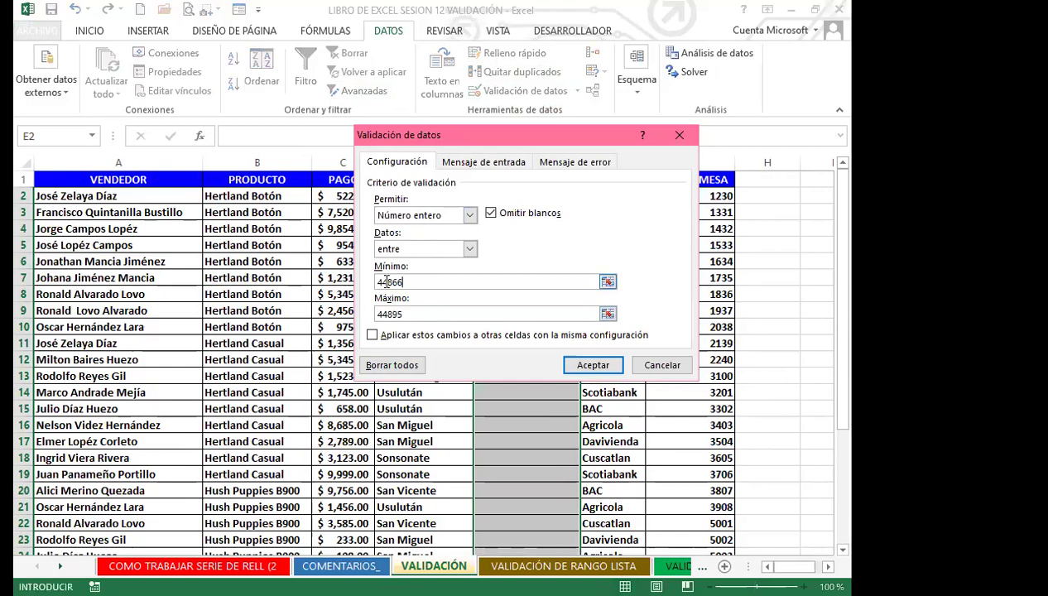
key(BackSpace)
key(ctrl+z)
click(422, 285)
click(470, 216)
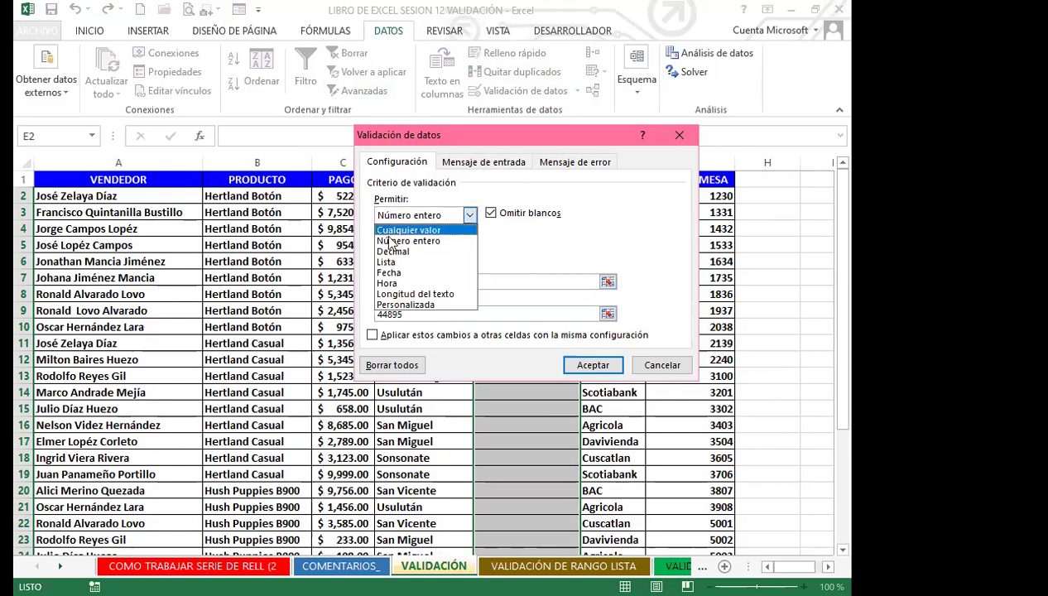
click(389, 273)
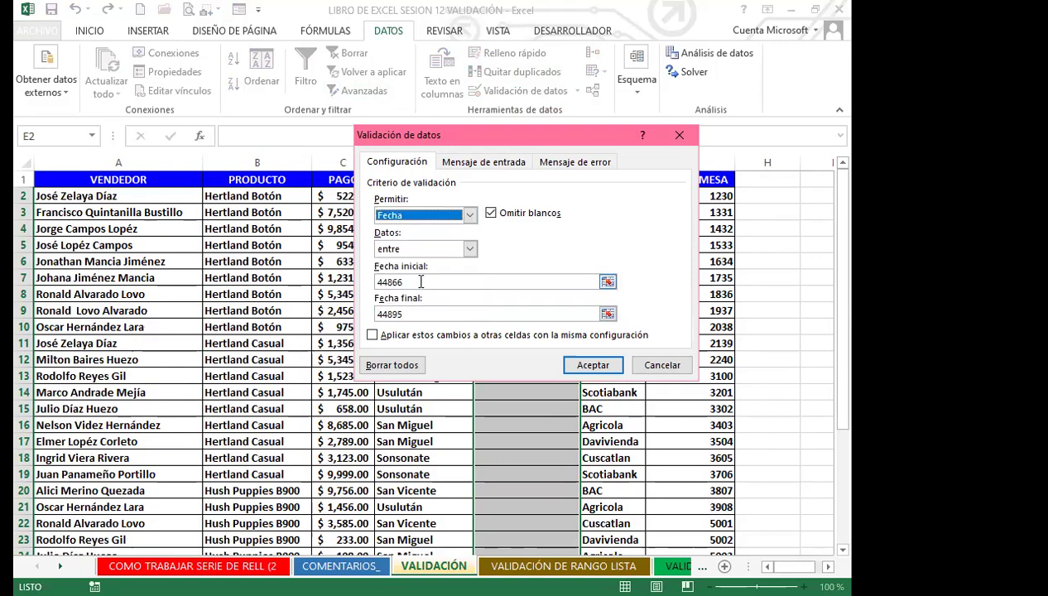
click(662, 365)
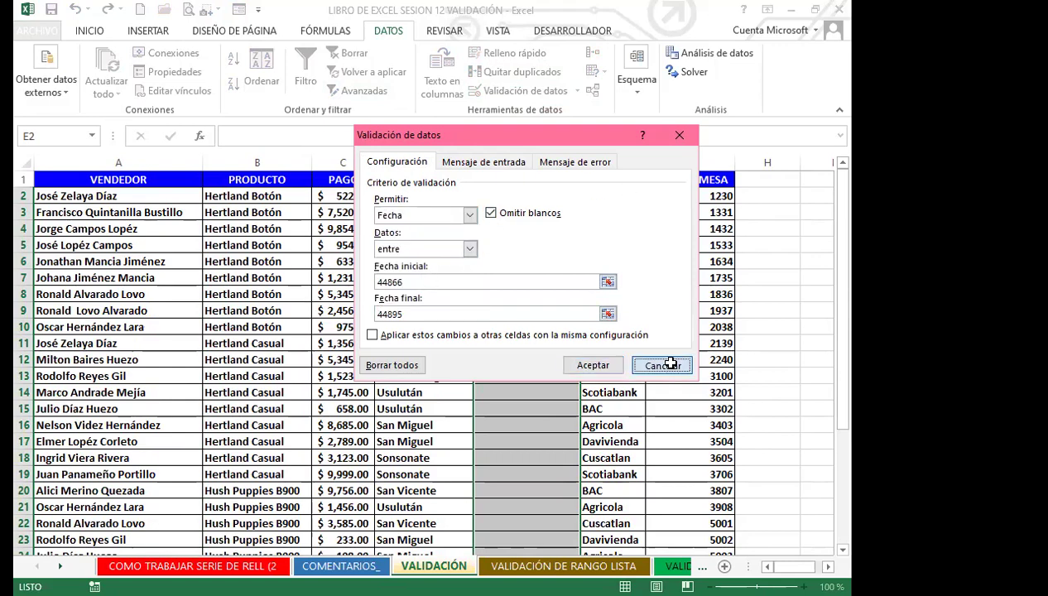
click(526, 392)
scroll(510, 447, down, 5)
scroll(501, 429, up, 5)
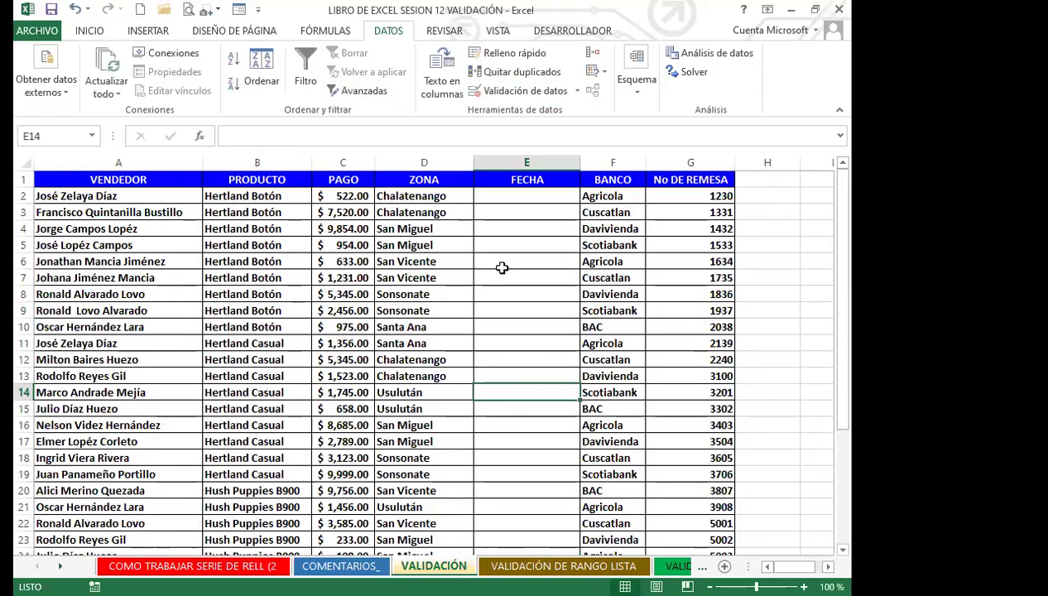
Step: Set the data validation of FECHA cells E2:E32 to allow Fecha values between 1/11/2022 and 30/11/2022
drag(530, 196, 515, 544)
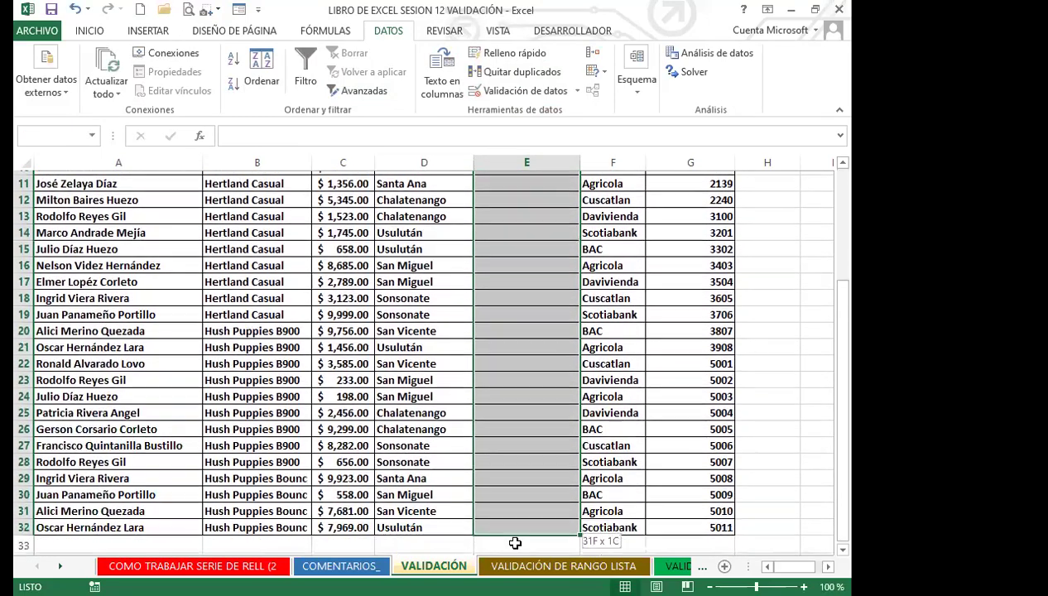
click(577, 91)
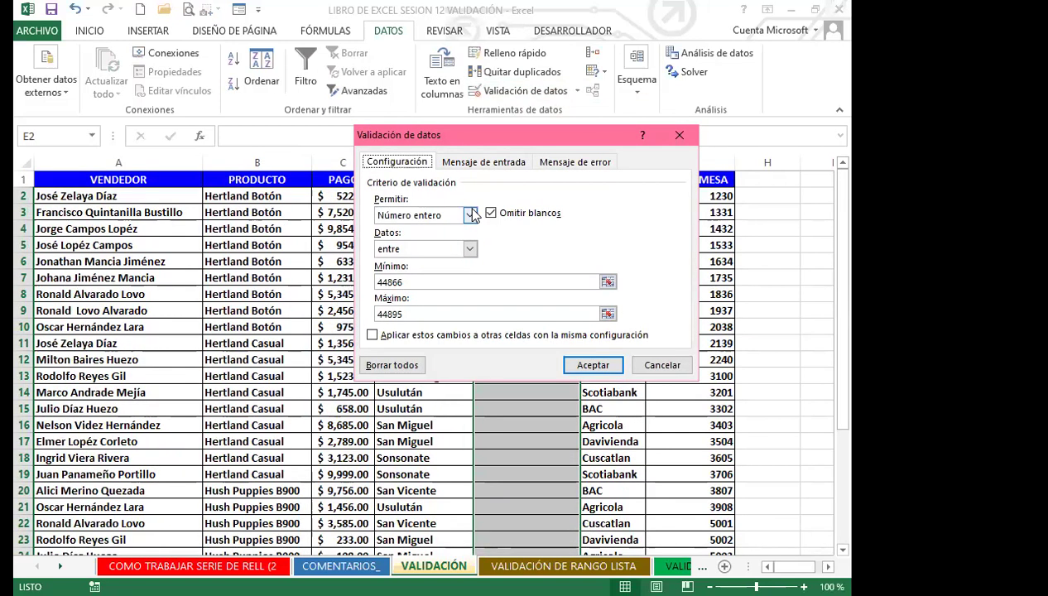
click(469, 214)
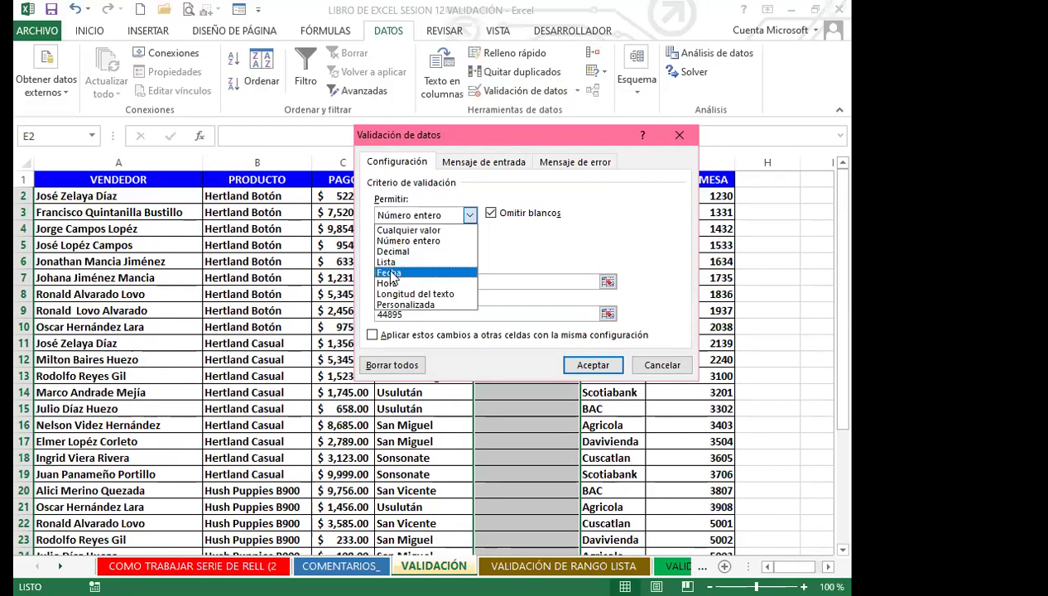
click(398, 273)
text(1/11/2022)
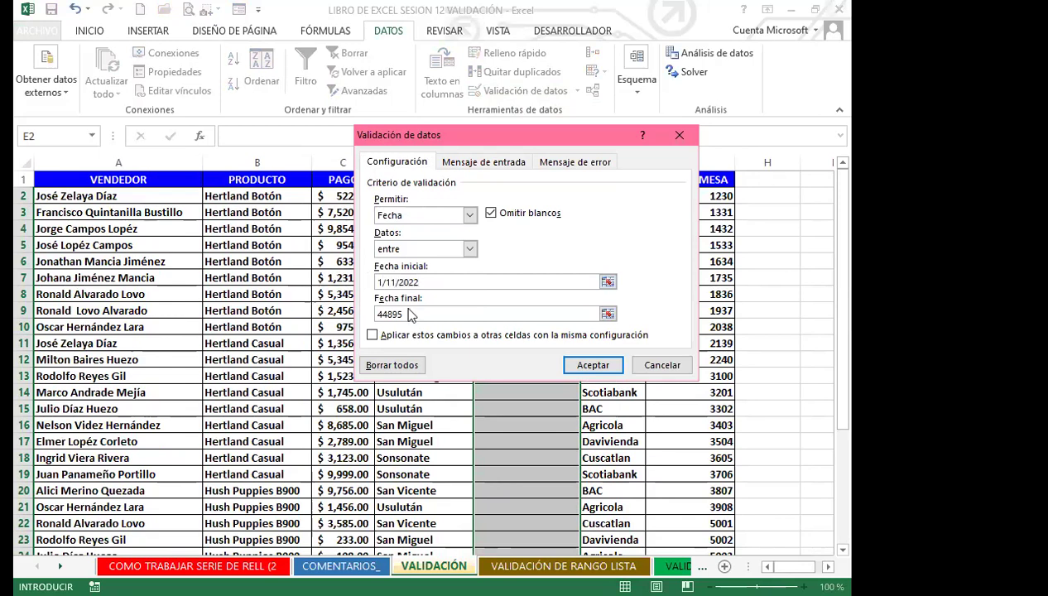
drag(405, 313, 328, 310)
text(30/11/2022)
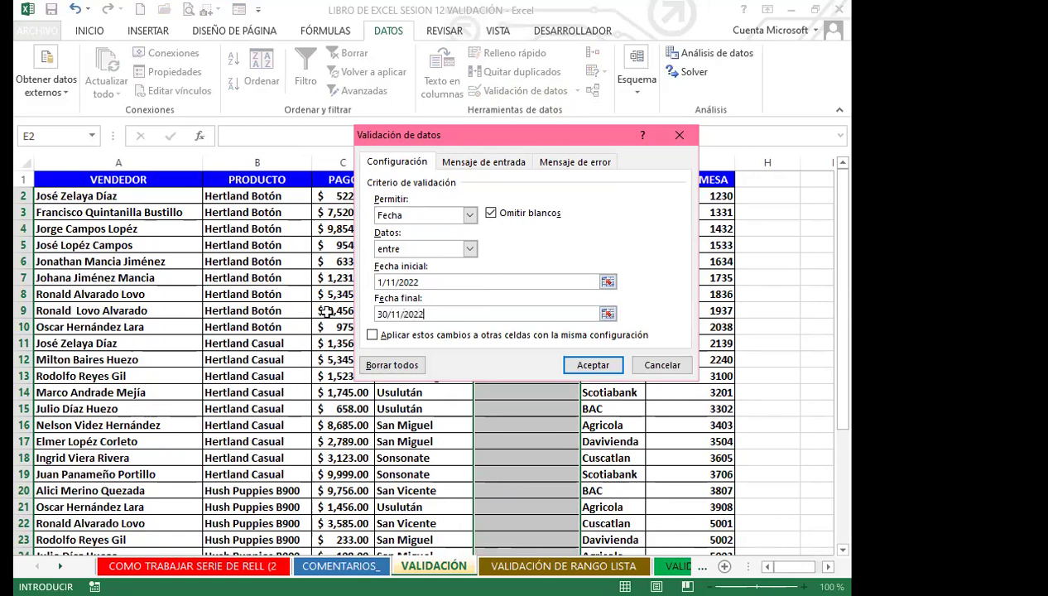
Step: Give the validation an input message titled "MES DE NOVIEMBRE" with the text "DEBE DE INTRODUCIR EL MES DE NOVIEMBRE"
click(494, 163)
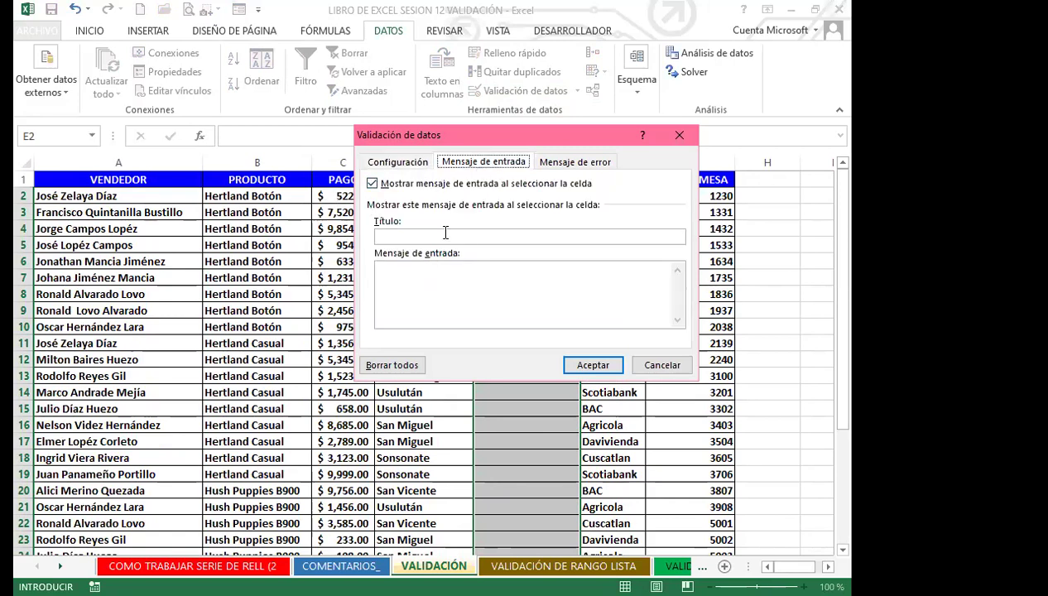
click(399, 236)
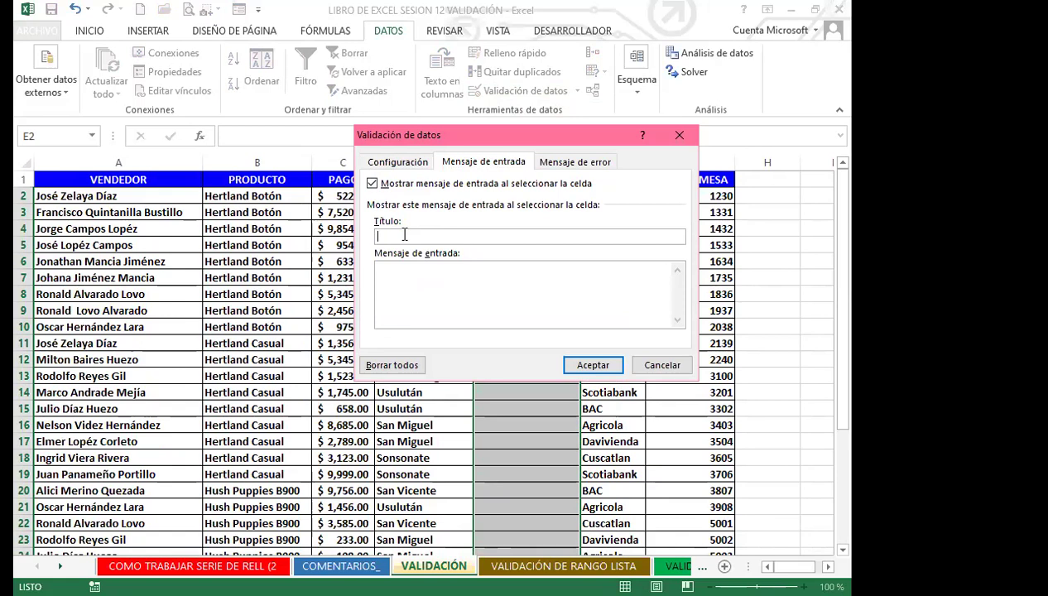
text(MES DE NOVIEMBRE)
click(397, 276)
text(DEBE)
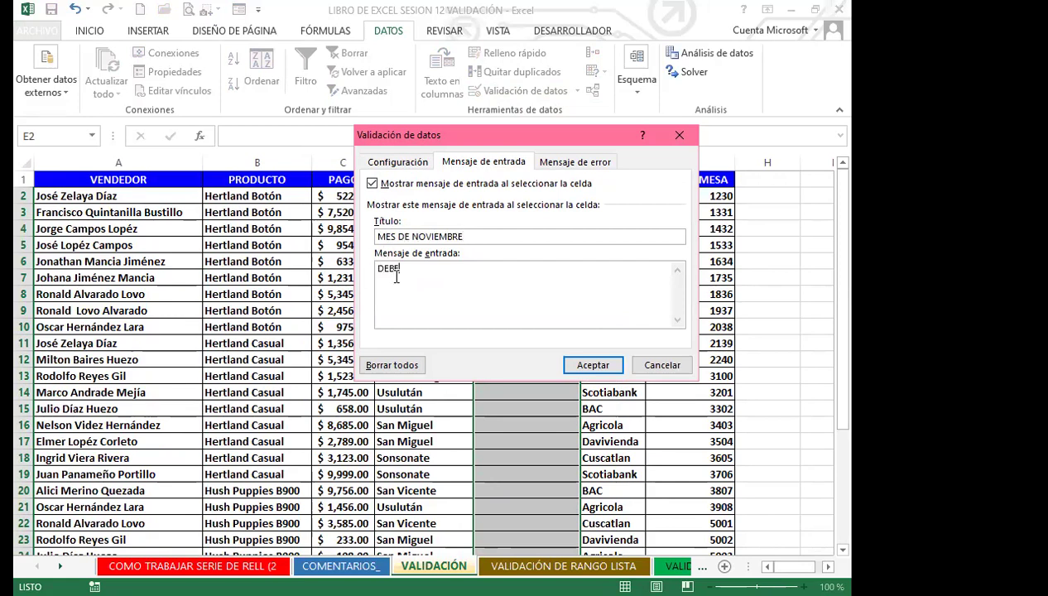
text( DE INTRODUCIR)
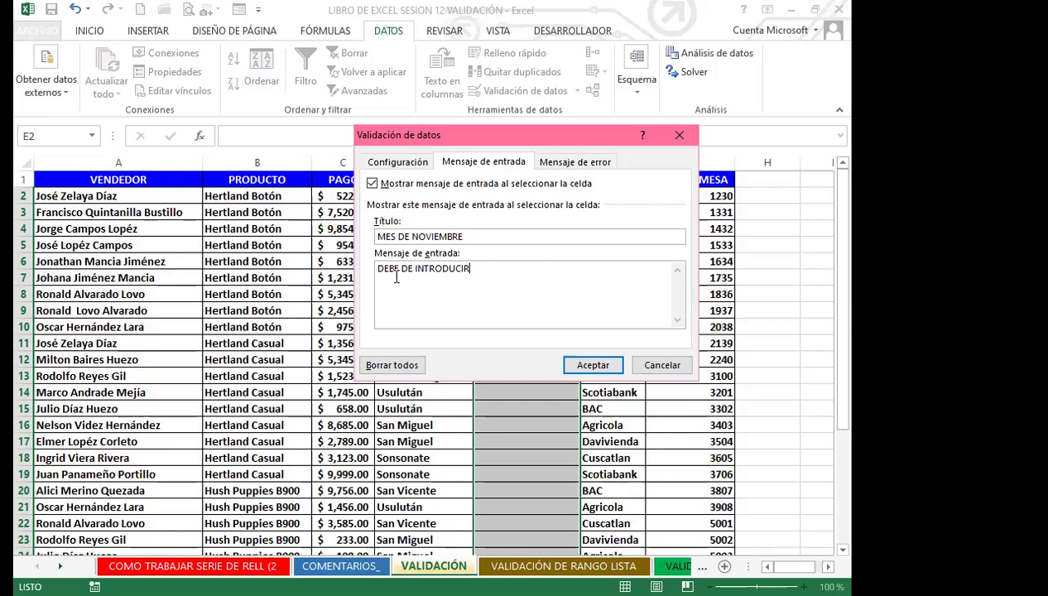
text(L MES DE SEPTI)
key(BackSpace)
key(BackSpace)
key(BackSpace)
key(BackSpace)
key(BackSpace)
text(NOVIEMBRE)
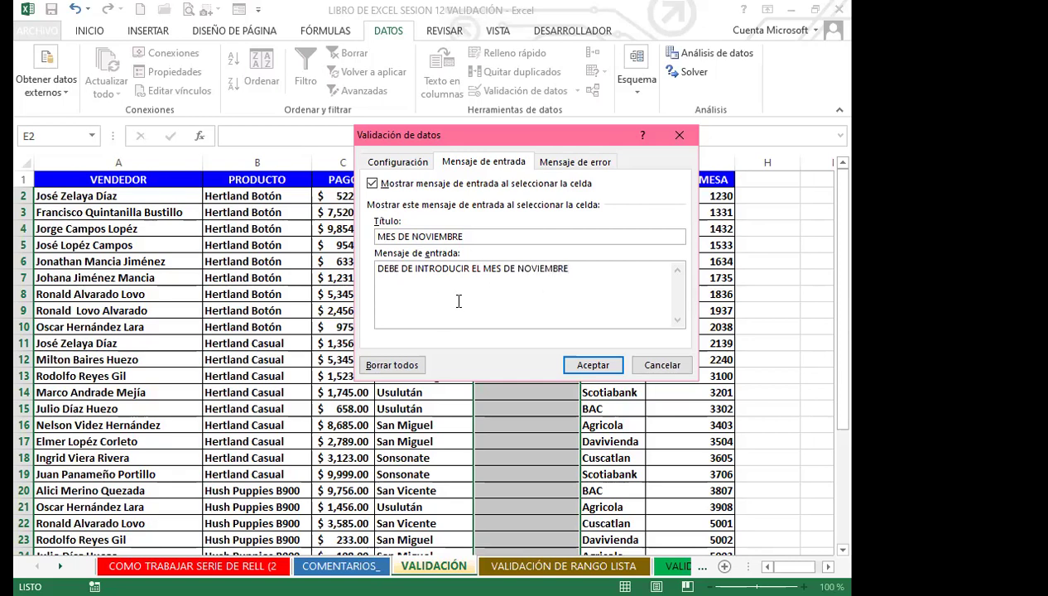
Step: Apply the validation input message and check it by selecting several cells in the FECHA column
click(585, 365)
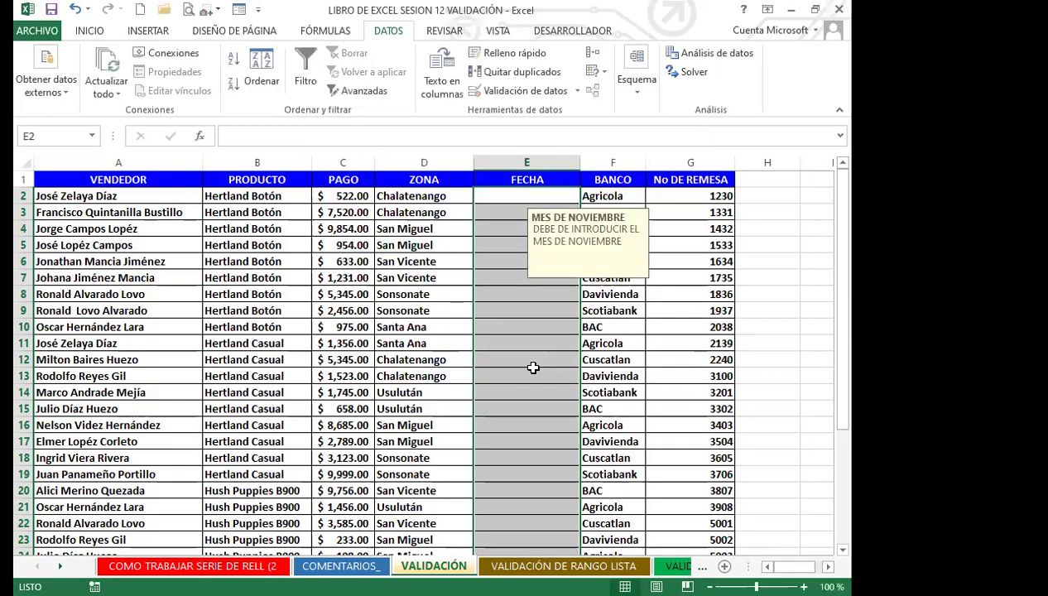
click(510, 311)
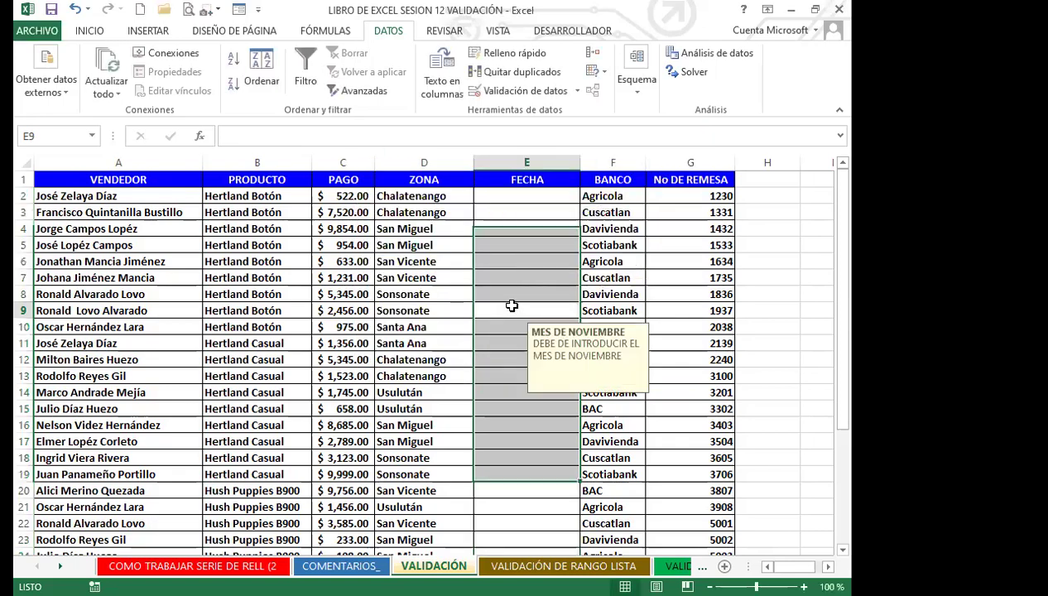
click(510, 376)
click(507, 423)
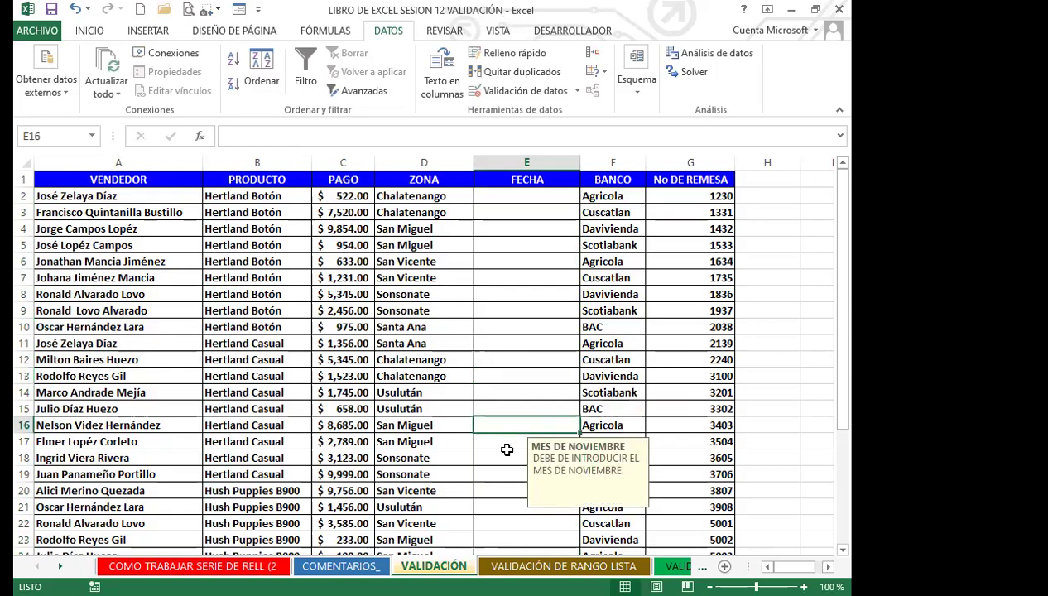
click(514, 198)
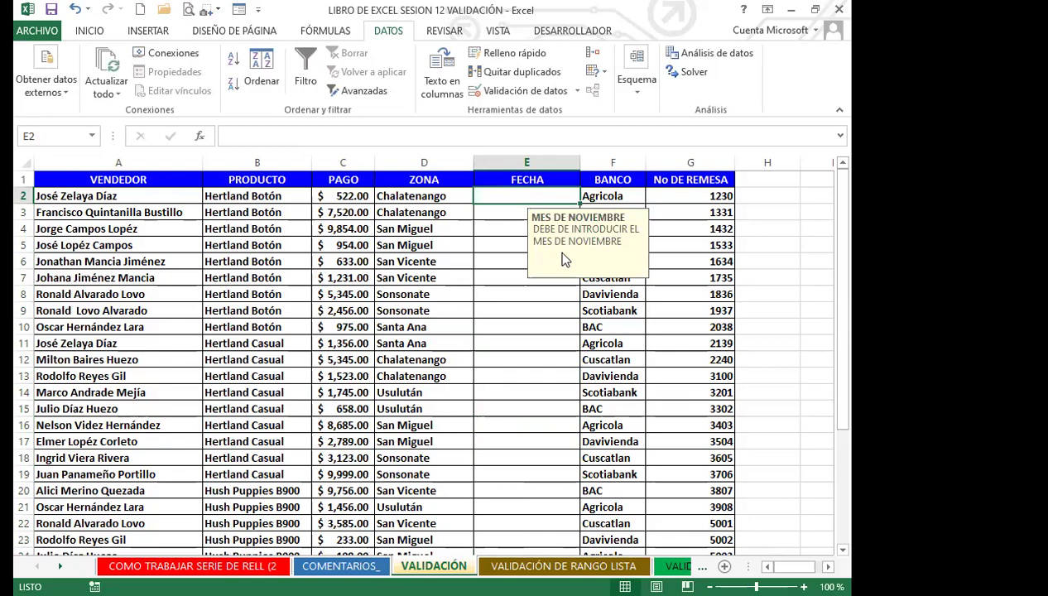
click(518, 298)
click(507, 338)
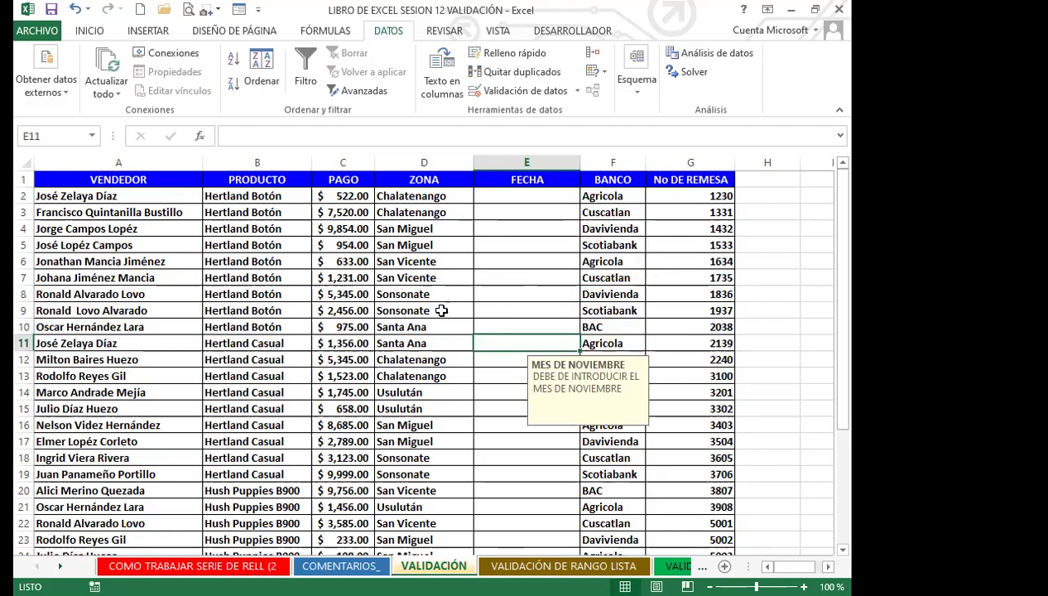
Step: Compare the input message behaviour by selecting ZONA, PRODUCTO and VENDEDOR cells in row 8 and FECHA cell E3
click(396, 292)
click(273, 296)
click(175, 296)
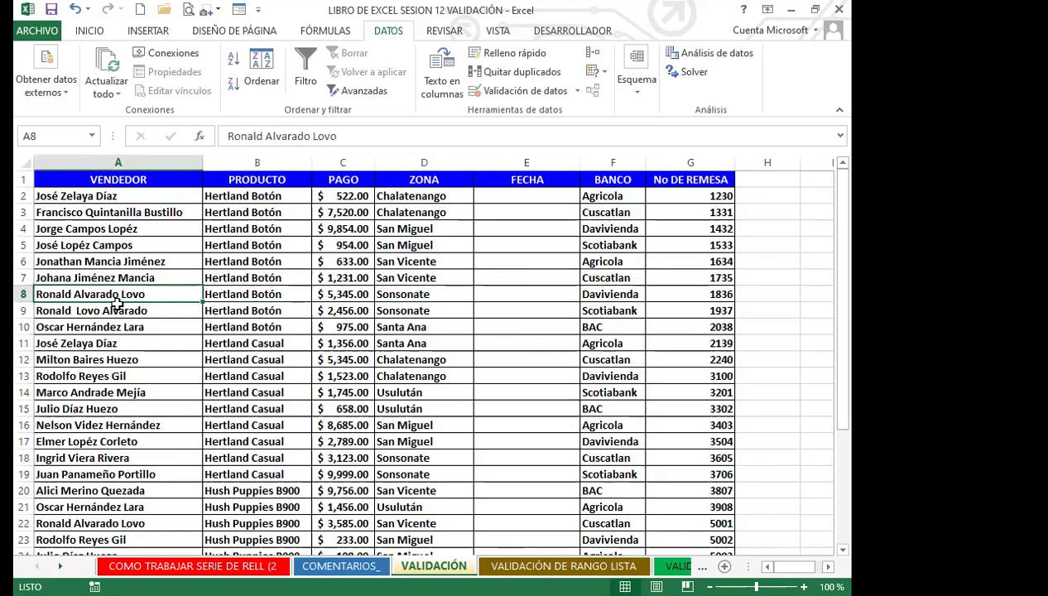
click(499, 212)
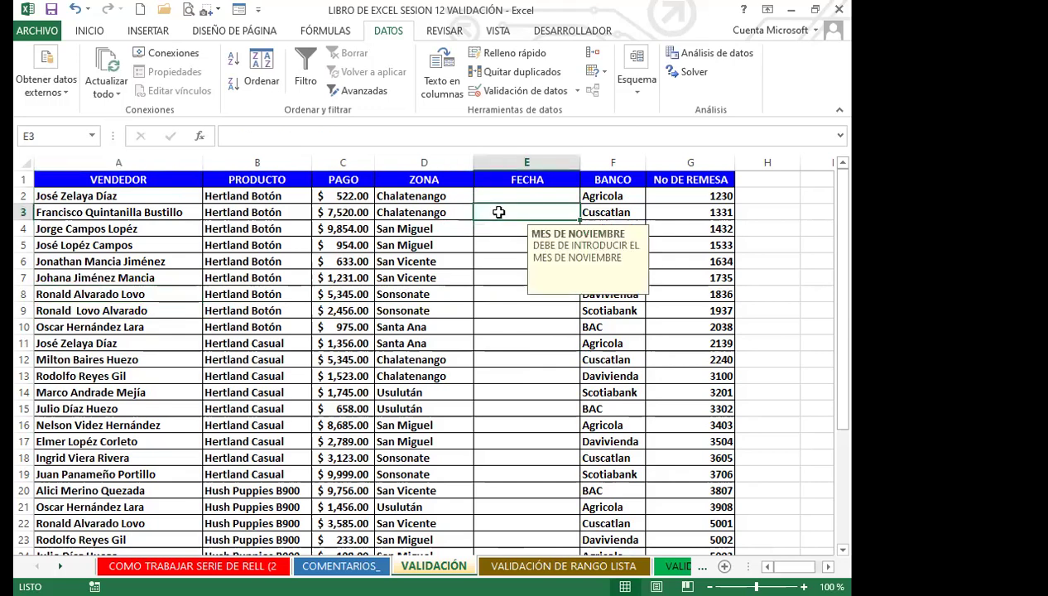
Step: Set the validation error alert of FECHA cells E2:E32 to the Detener style with the title "ALTO"
drag(507, 195, 499, 561)
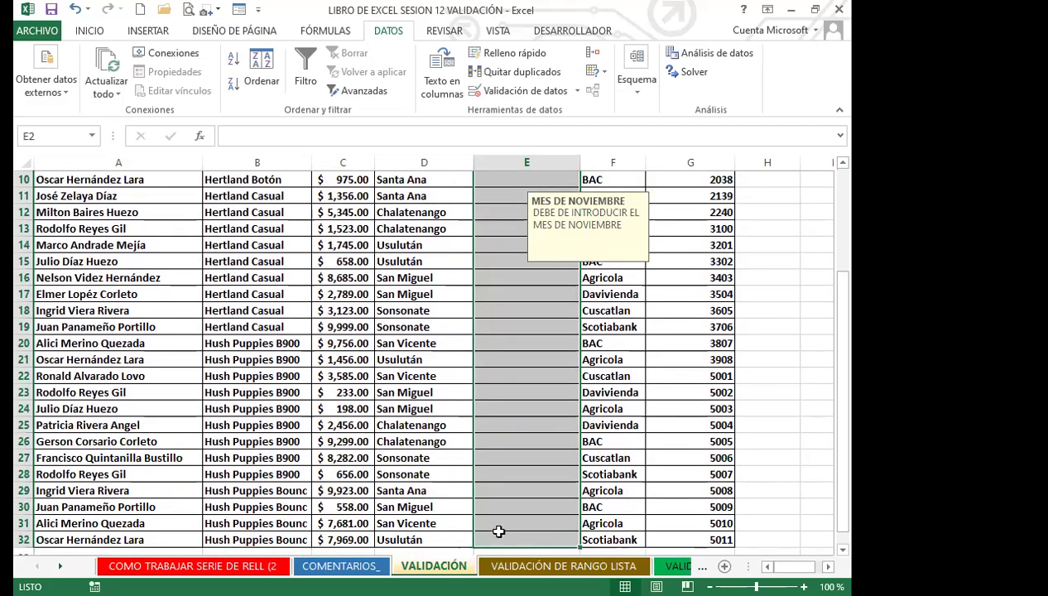
click(578, 92)
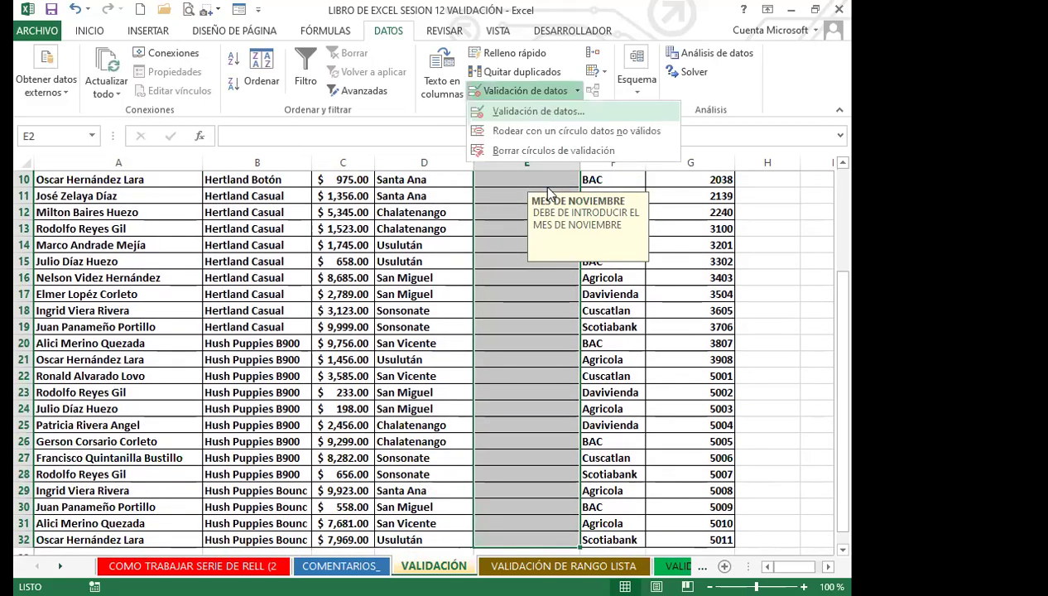
click(538, 107)
click(581, 163)
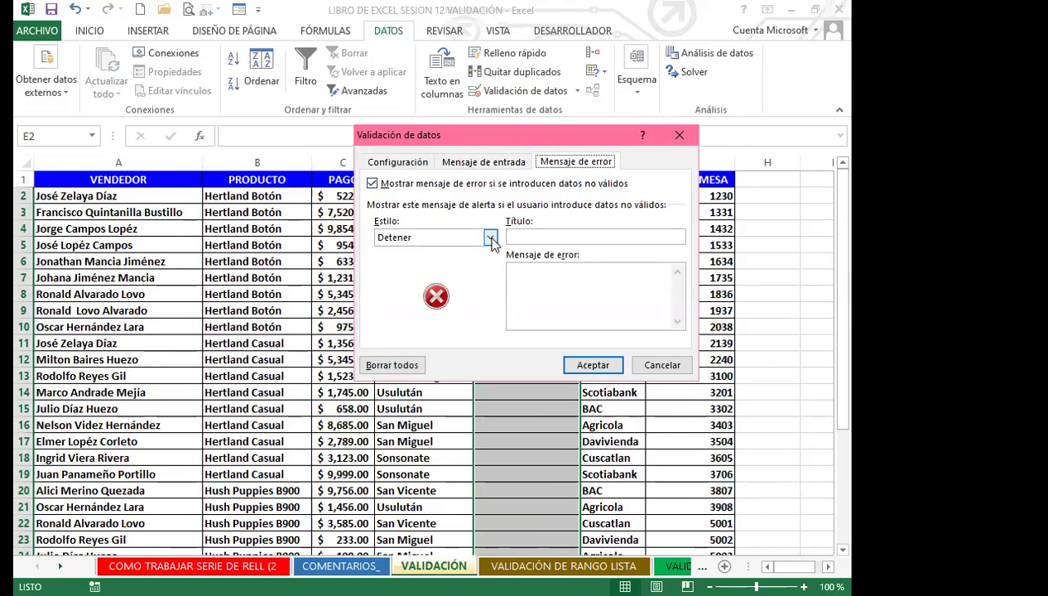
click(490, 237)
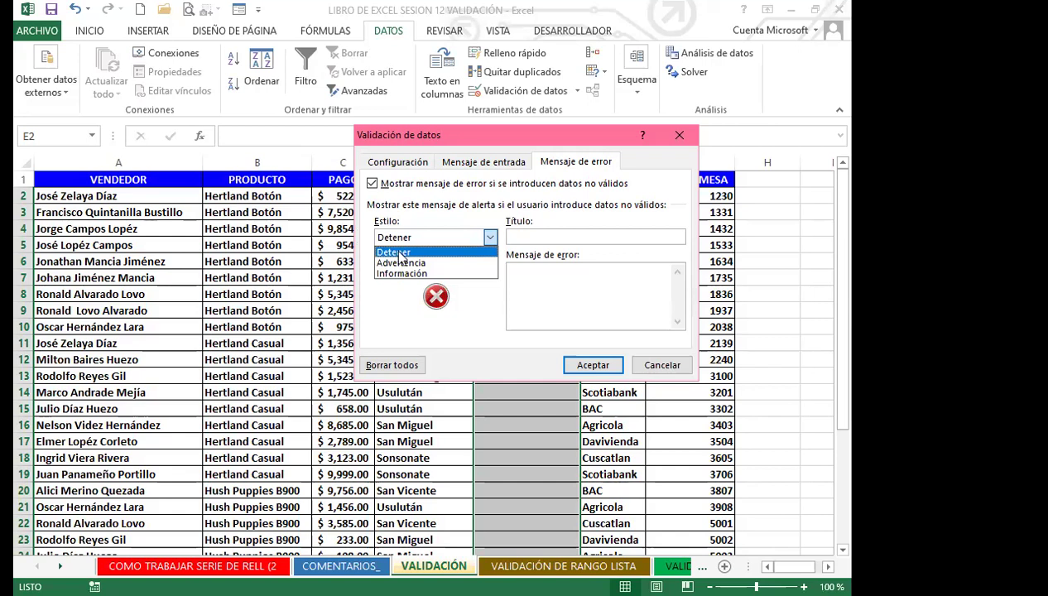
click(397, 253)
click(523, 238)
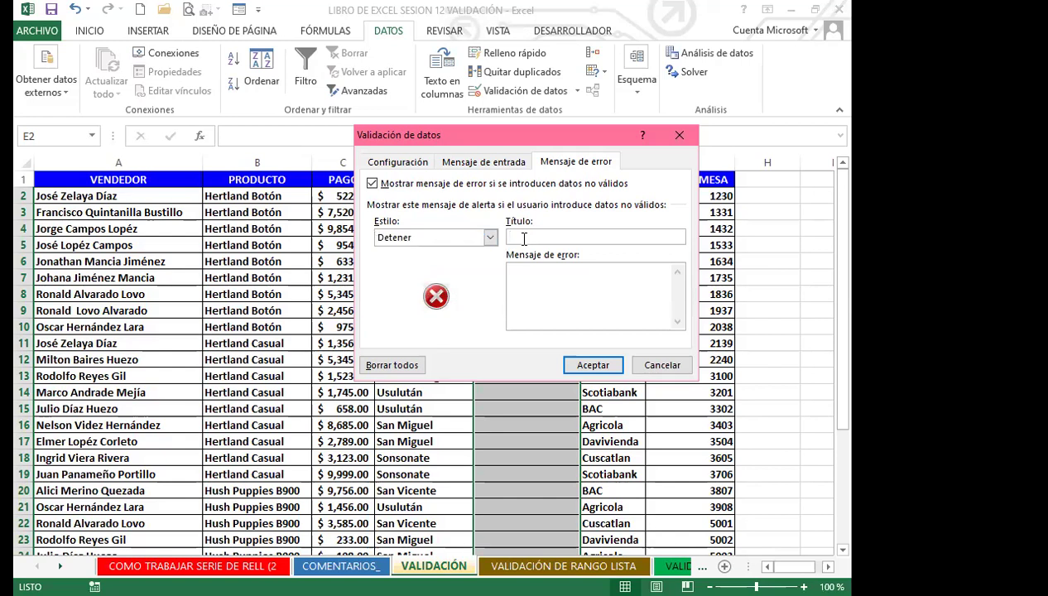
text(ALTO)
Step: Give the error alert the message "SOLO DEBE DE INTRODUCIR MES DE NOPVIEMBRE DEL AÑO 2022" and apply the validation
click(523, 283)
text(SOLO DEBE DE INTROD)
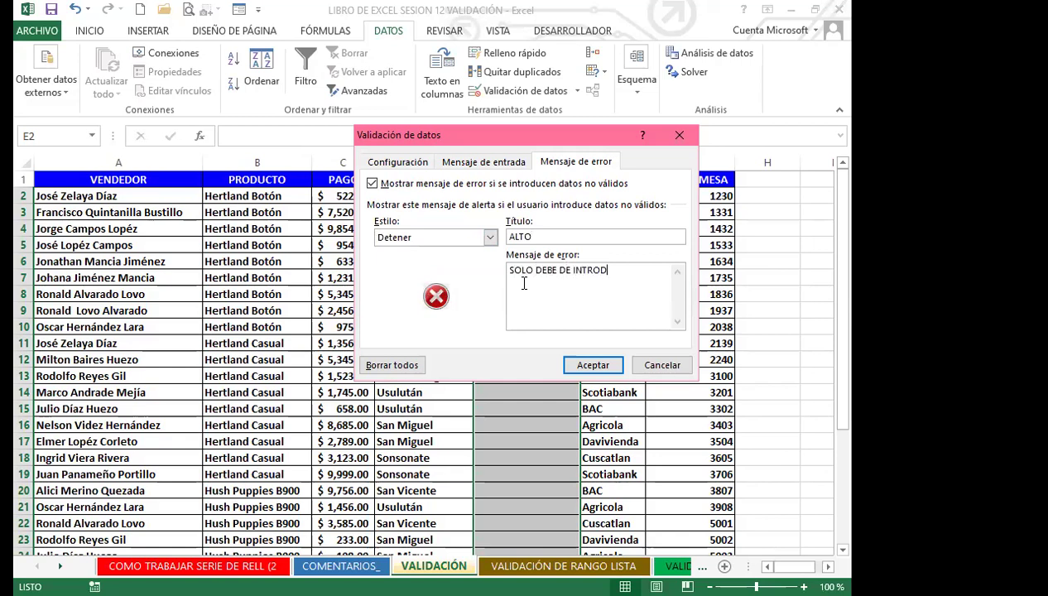
text(UCIR MES DE NOVIEM)
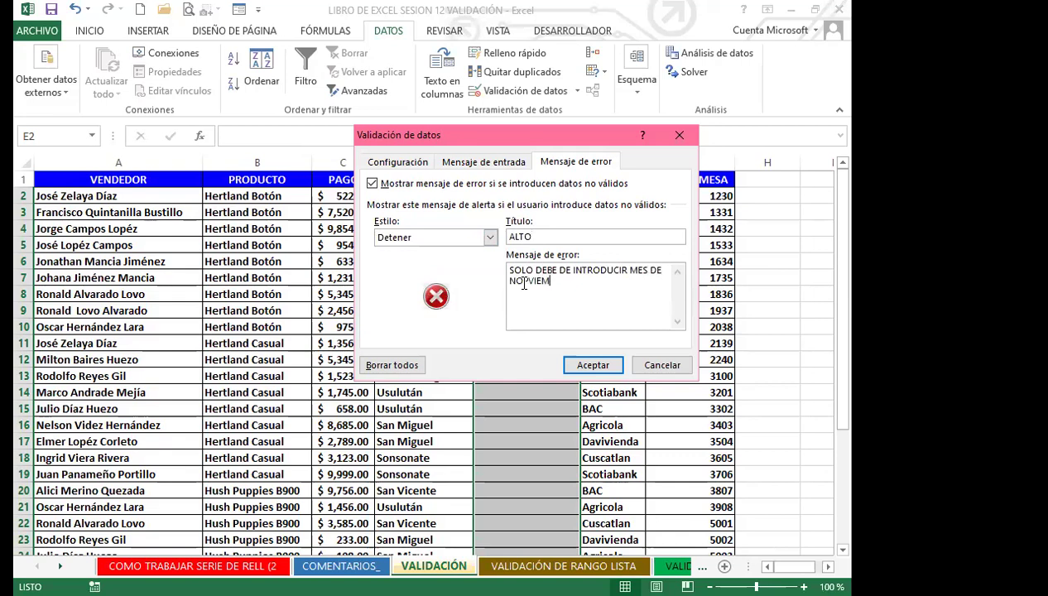
text(BRE DEL AÑO 2022)
click(579, 366)
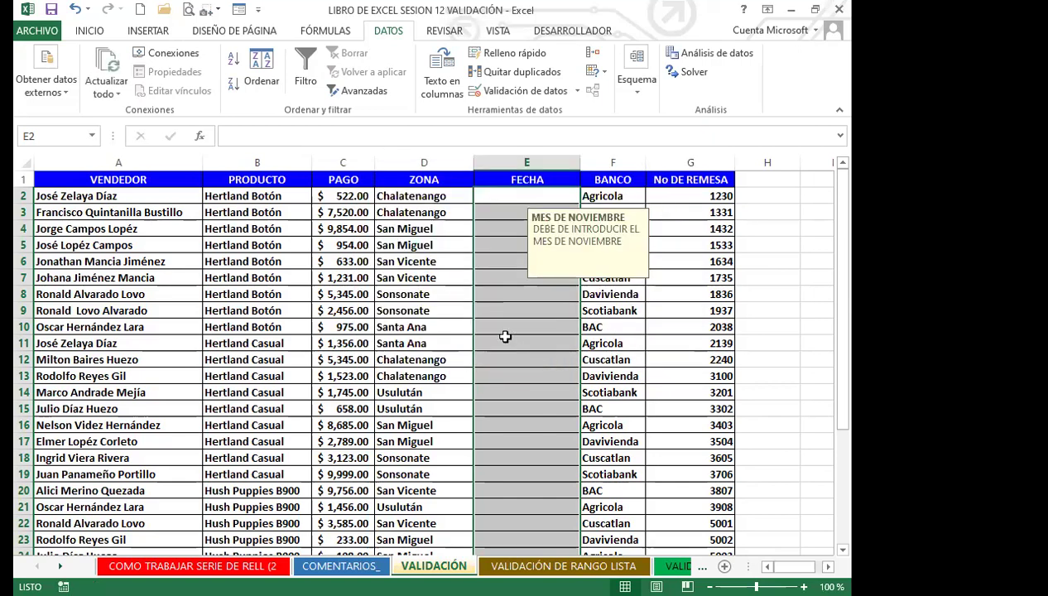
Step: Test the custom error alert by trying to enter the date 31/10/2022 in cell E2
click(491, 194)
text(1/10/)
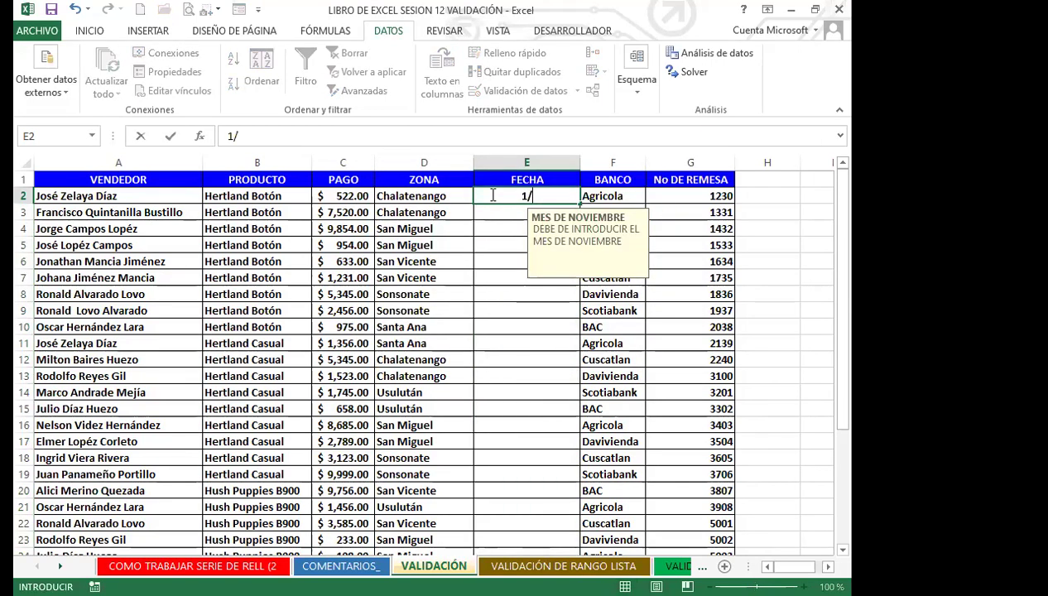
key(BackSpace)
key(BackSpace)
key(BackSpace)
key(BackSpace)
key(BackSpace)
text(31/10/2022)
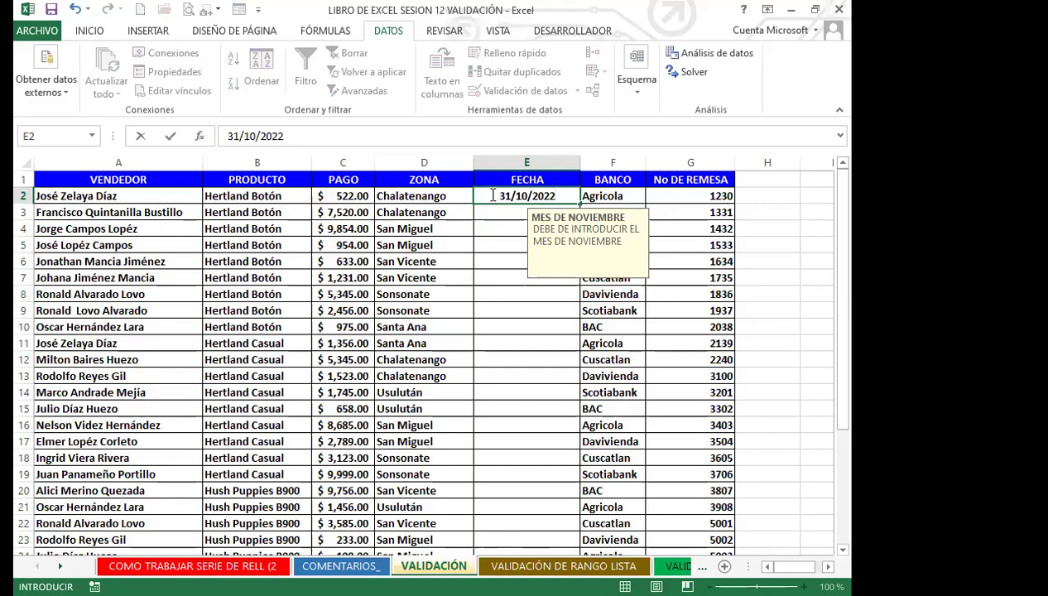
key(Return)
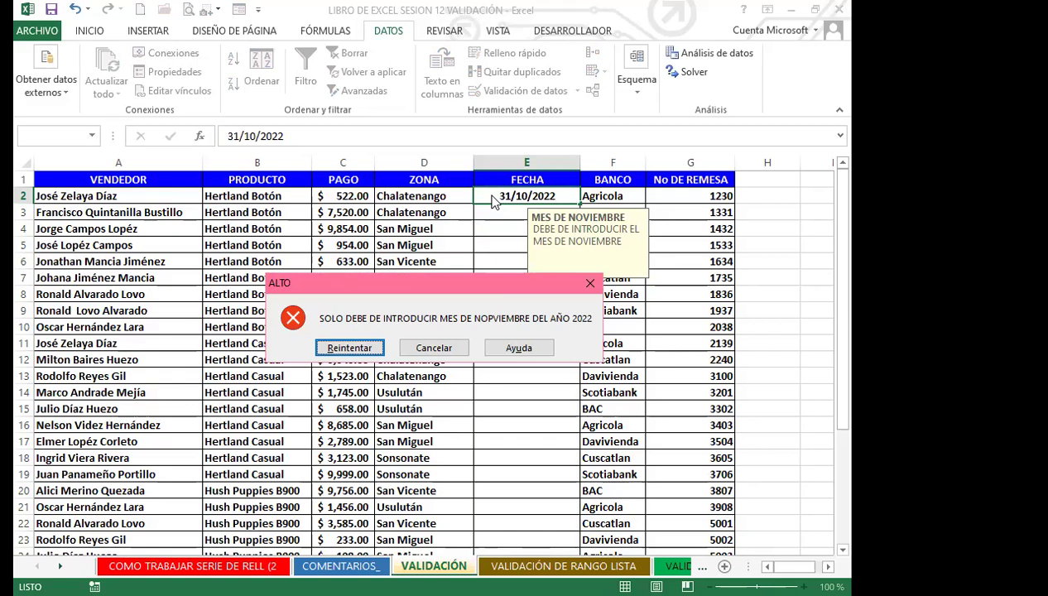
Step: Retry the rejected entry in cell E2 of the FECHA column and enter 1/11/2022 instead
click(348, 348)
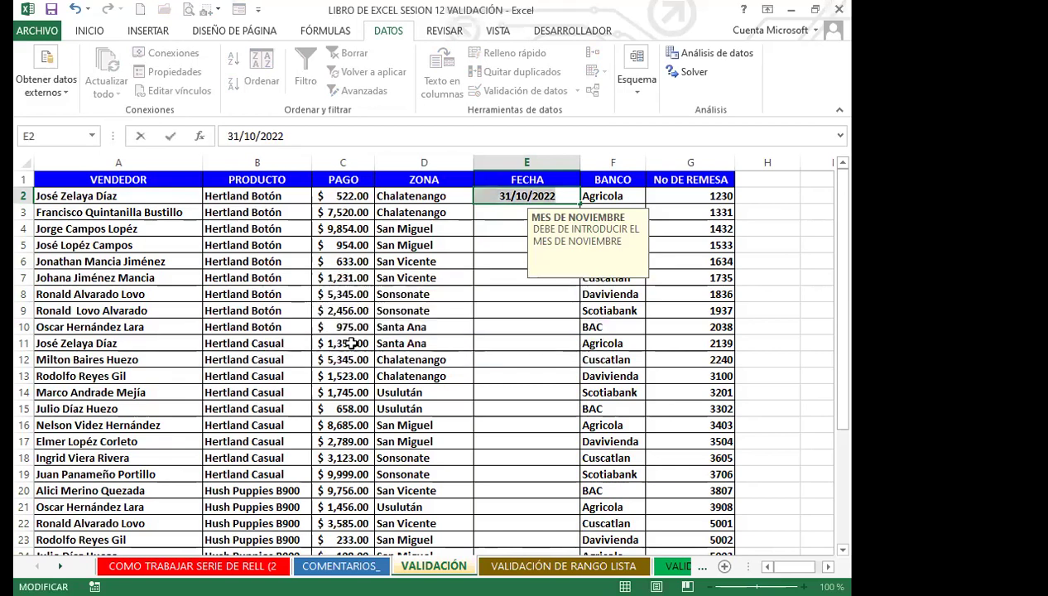
key(BackSpace)
text(1/11/2022)
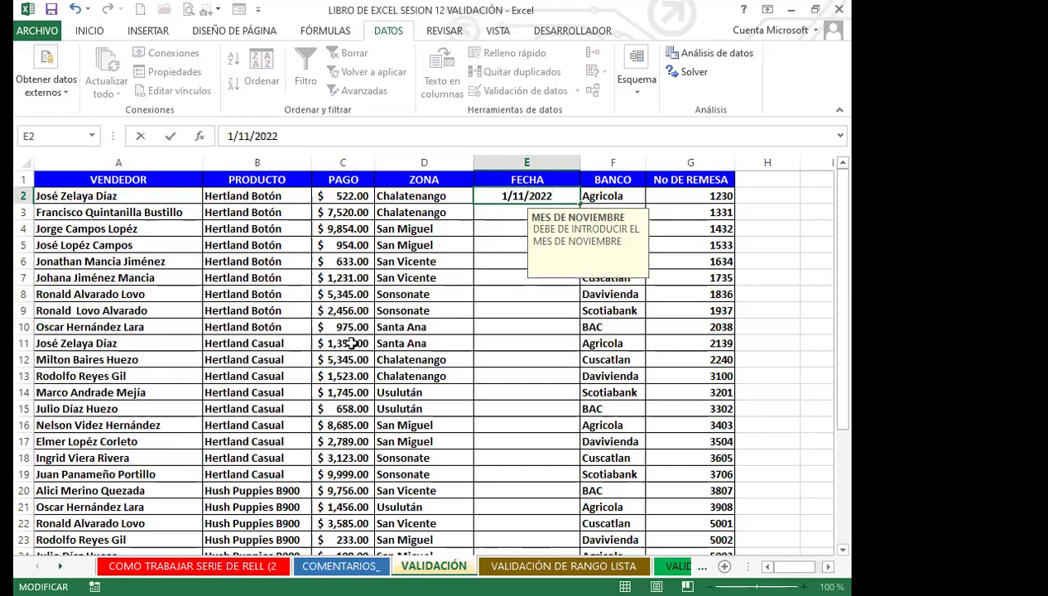
key(Return)
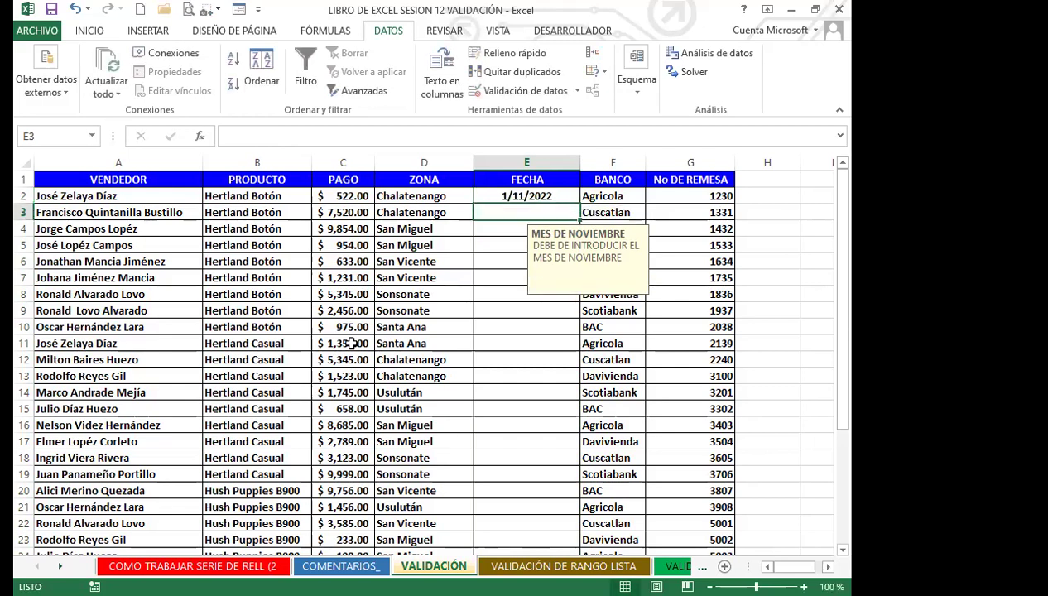
Step: Enter the dates 12/11/2022 in cell E3 and 30/11/2022 in cell E4 of the FECHA column
text(12/11/2022)
key(Return)
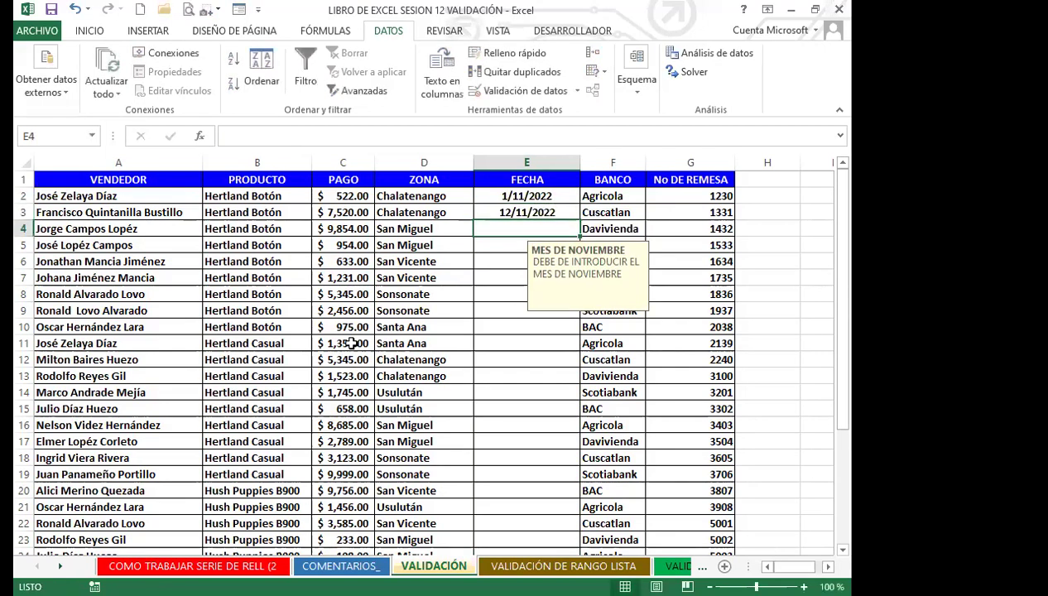
text(30/11/)
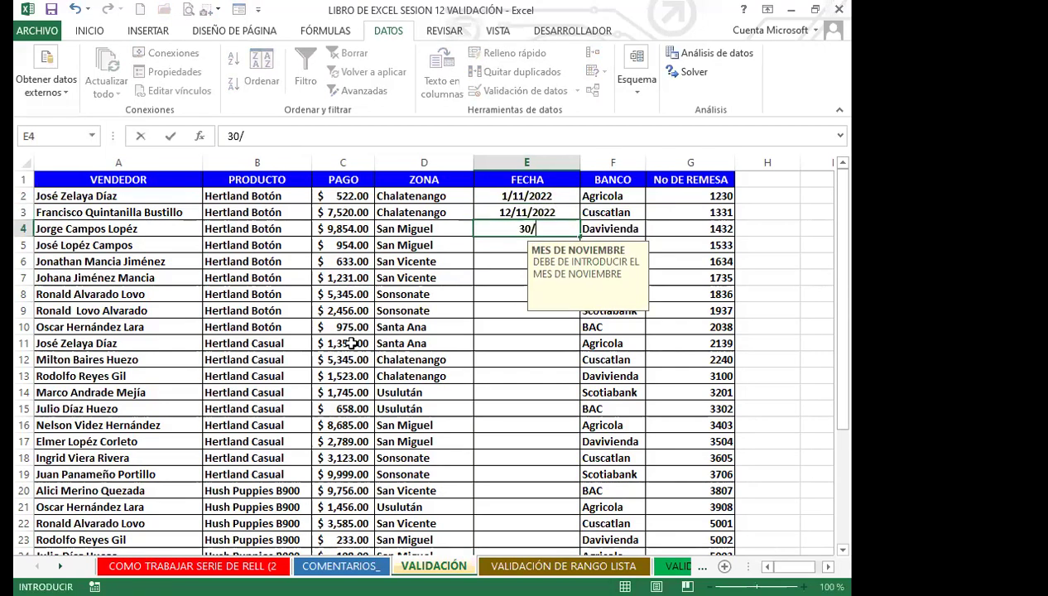
text(022)
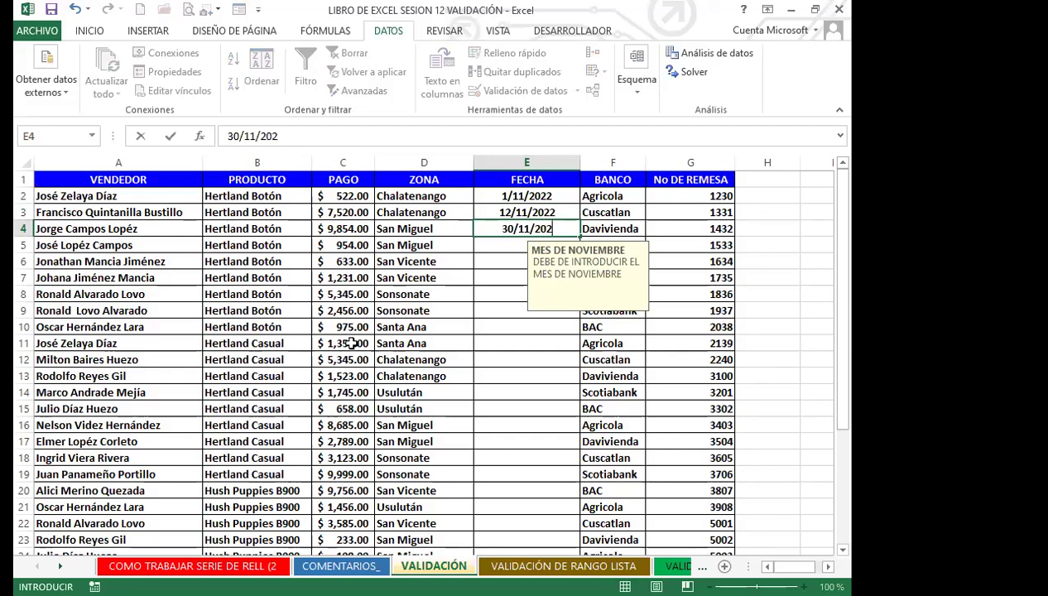
key(Return)
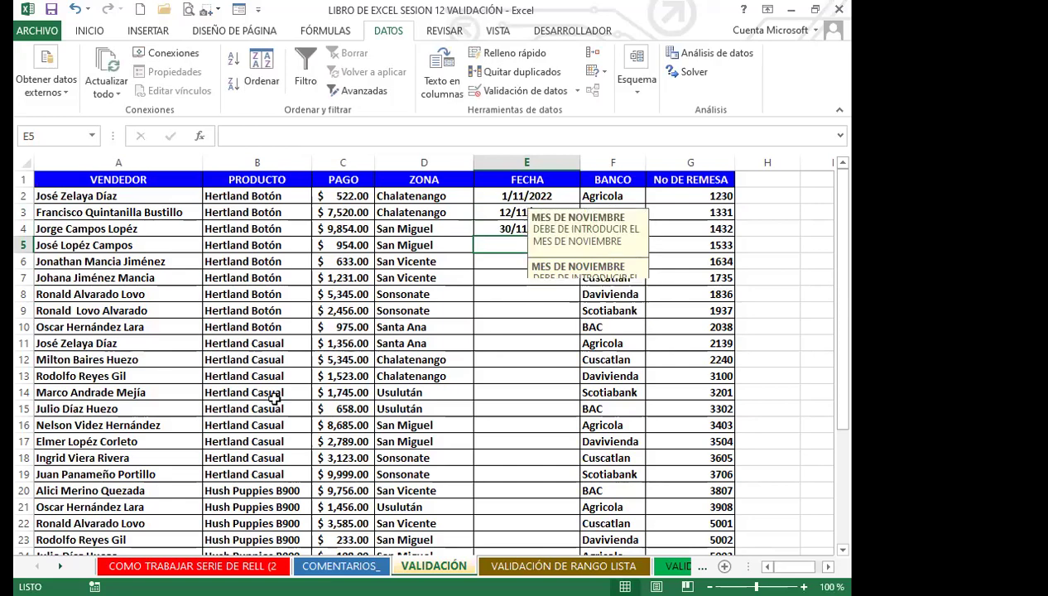
scroll(447, 387, down, 6)
scroll(450, 389, up, 6)
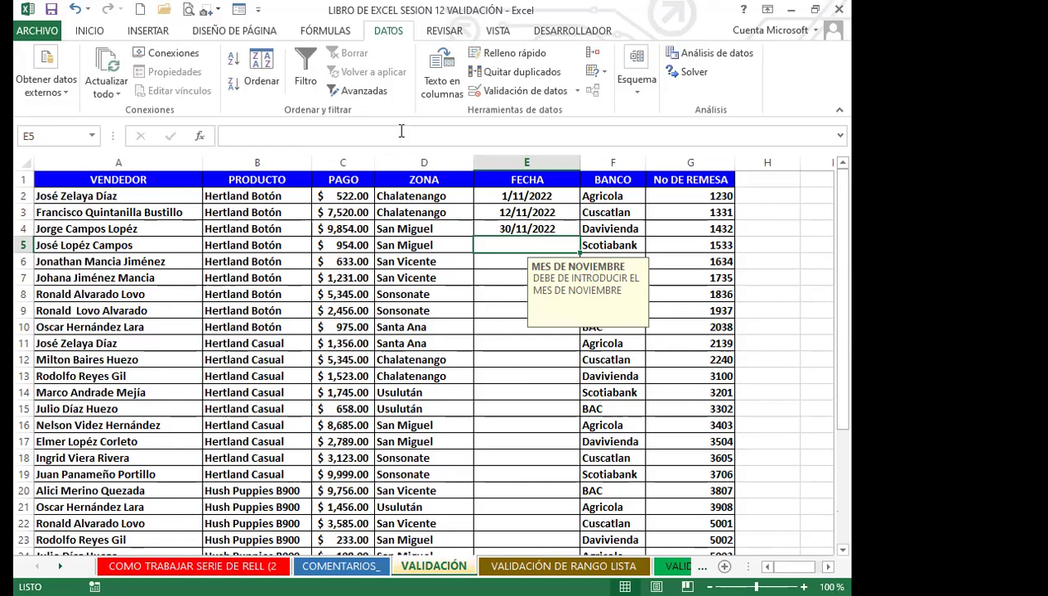
click(491, 228)
click(598, 193)
click(609, 376)
drag(527, 193, 497, 227)
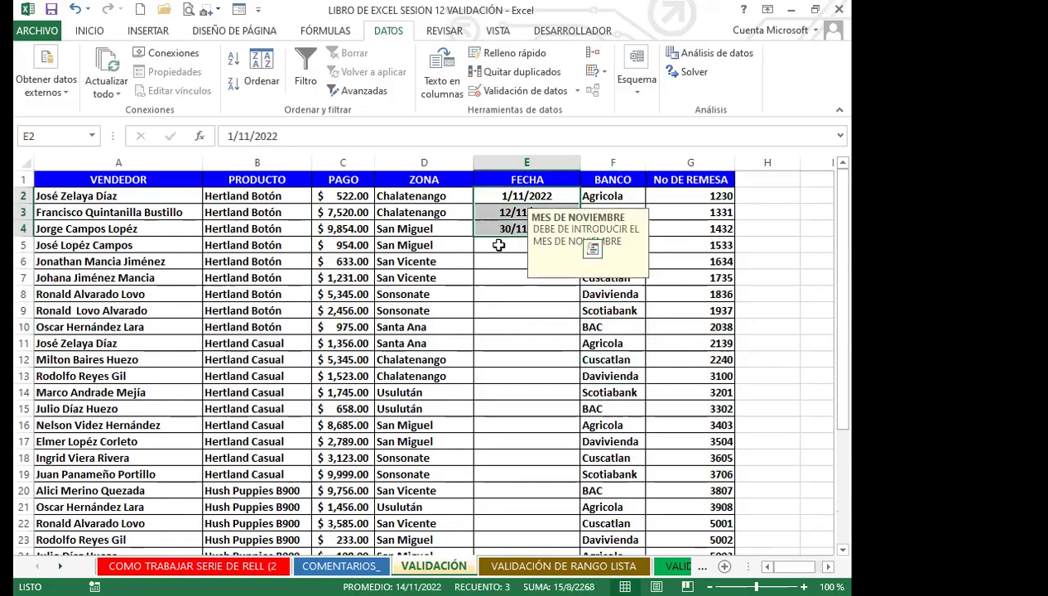
click(271, 260)
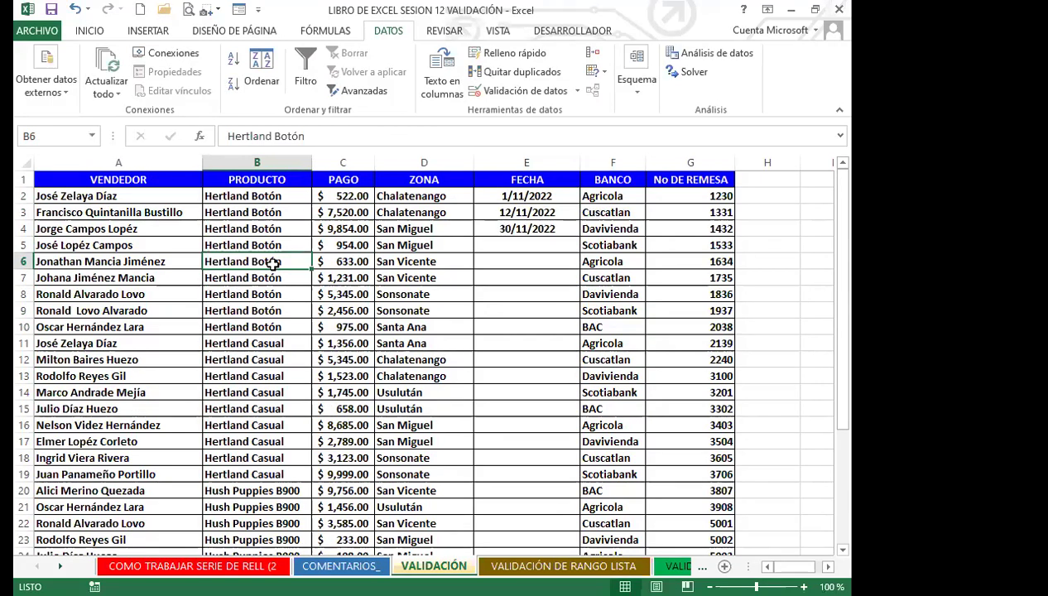
click(501, 245)
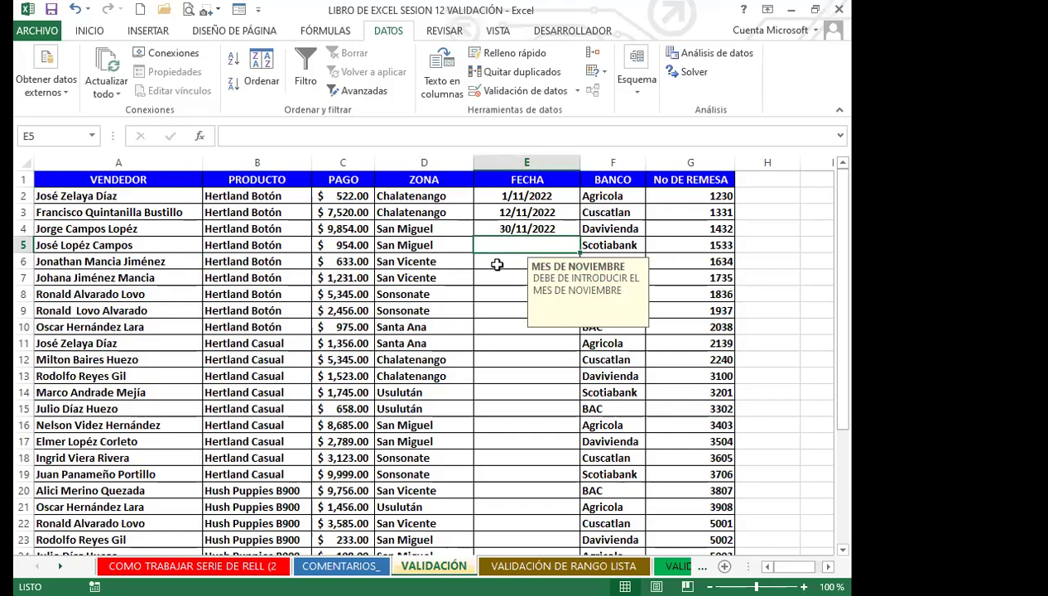
Step: Correct the validation error message for E2:E32 to read "SOLO DEBE DE INTRODUCIR MES DE NOVIEMBRE DEL AÑO 2022"
drag(490, 195, 582, 543)
scroll(530, 529, down, 3)
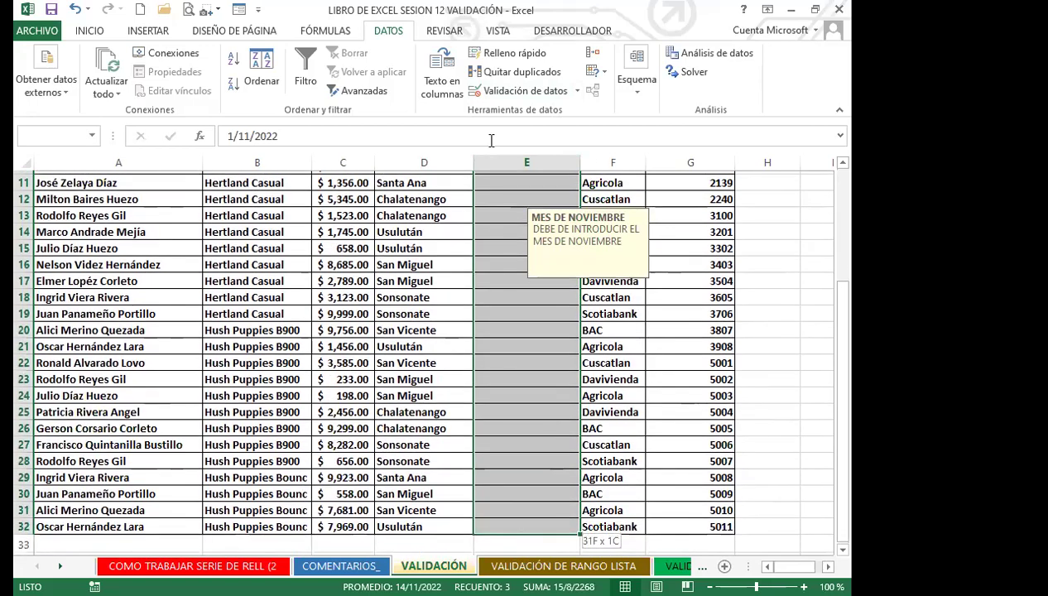
click(576, 91)
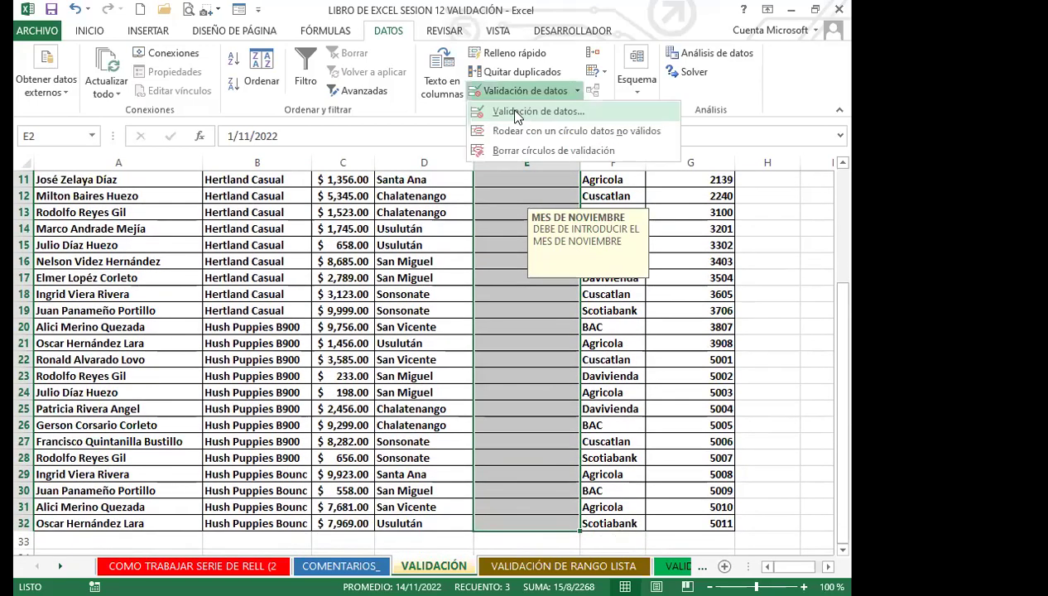
click(515, 113)
click(539, 279)
key(BackSpace)
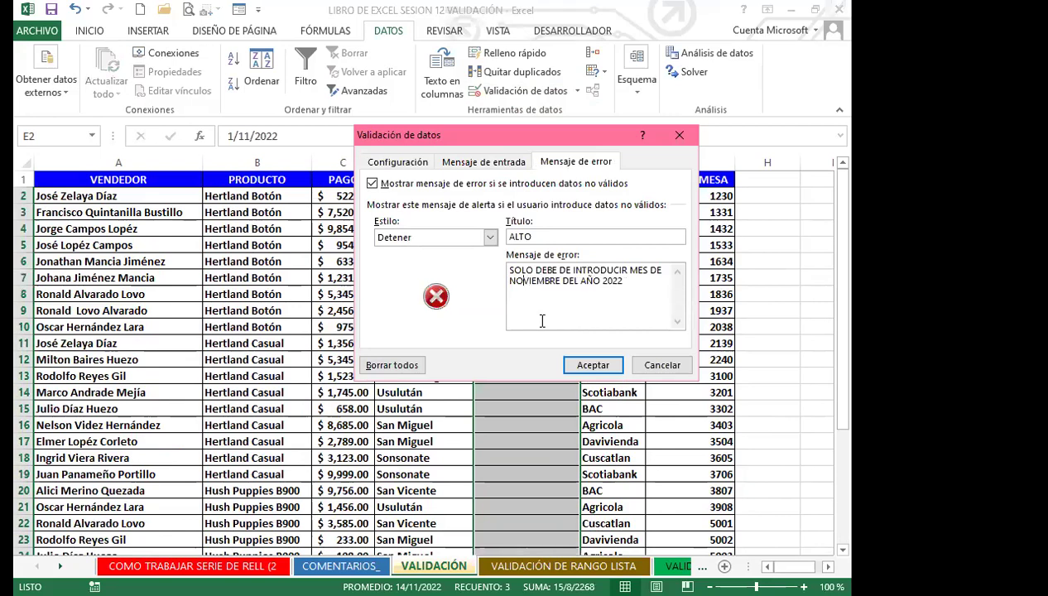
click(594, 365)
click(517, 300)
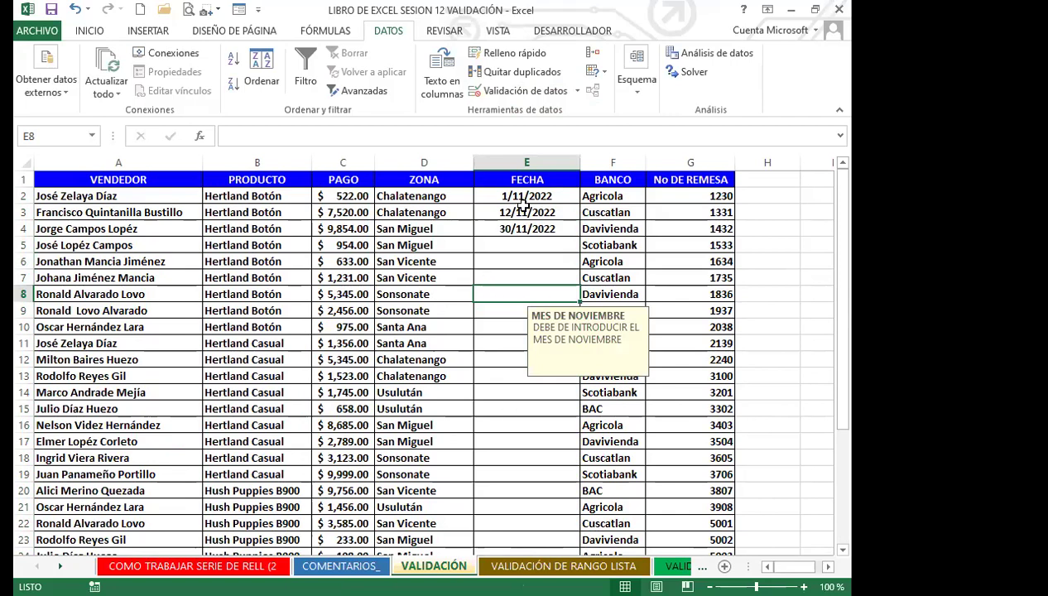
Step: Switch to the VALIDACIÓN DE RANGO LISTA sheet and show the start of its VALORES list
click(354, 420)
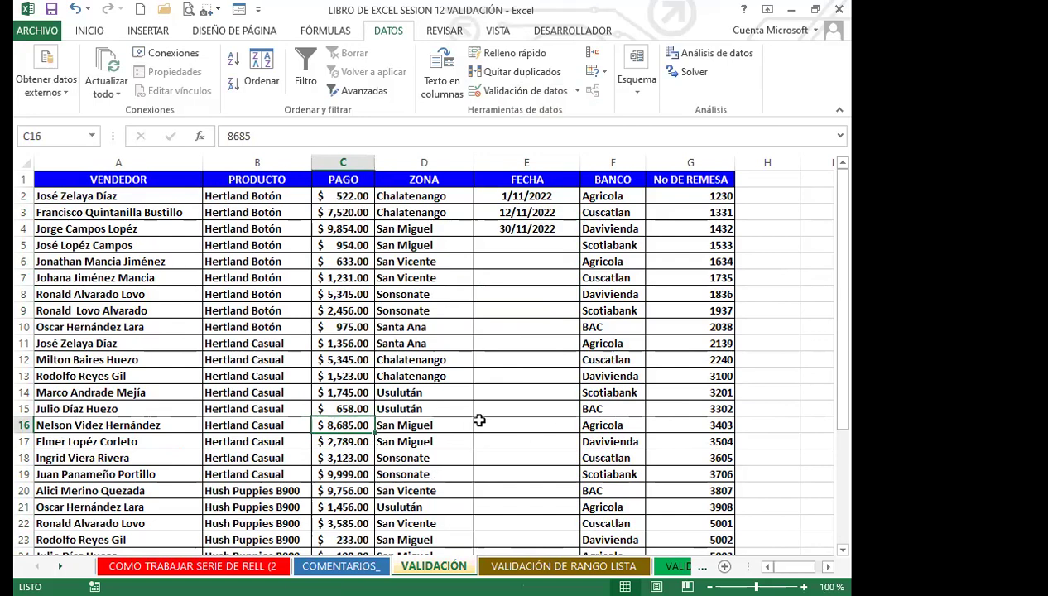
scroll(524, 467, down, 1)
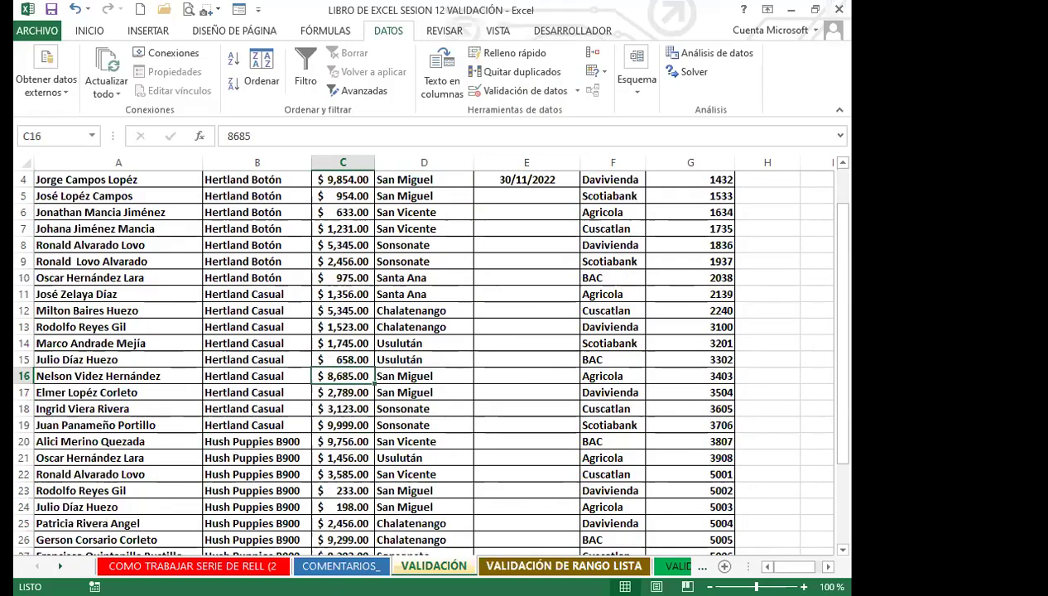
click(563, 566)
click(297, 487)
scroll(299, 487, up, 4)
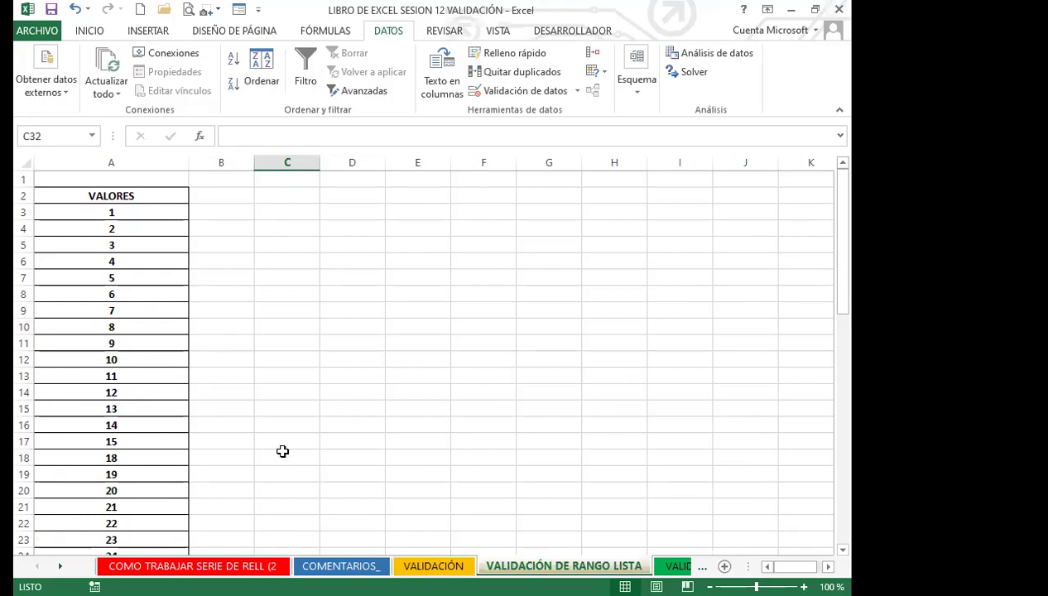
Step: Widen column C to roughly one and a half times its width
click(284, 442)
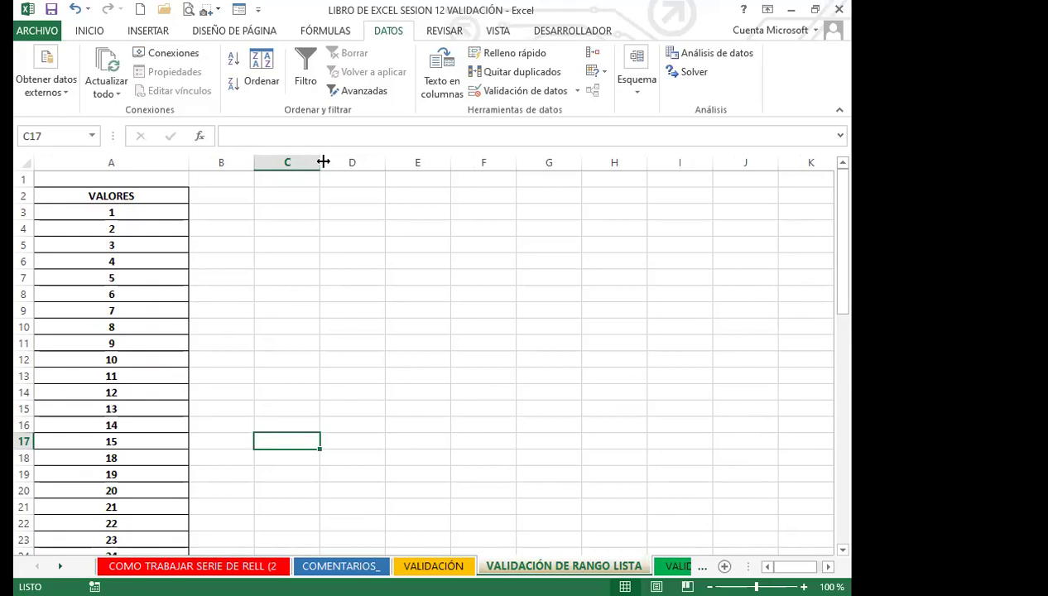
drag(323, 162, 358, 162)
click(317, 225)
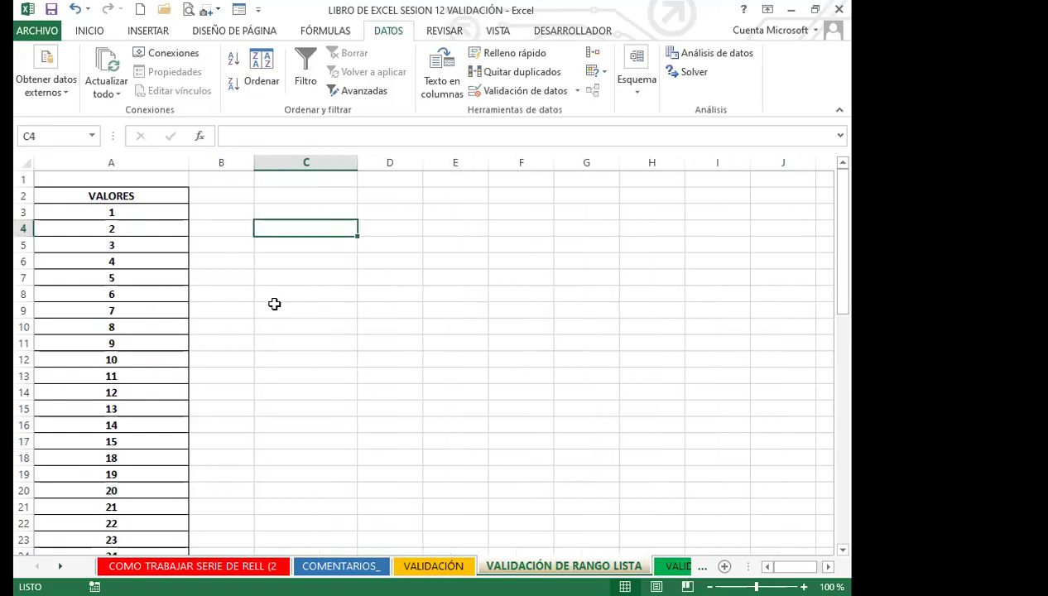
key(Down)
key(Down)
key(Down)
key(Down)
key(Down)
click(152, 240)
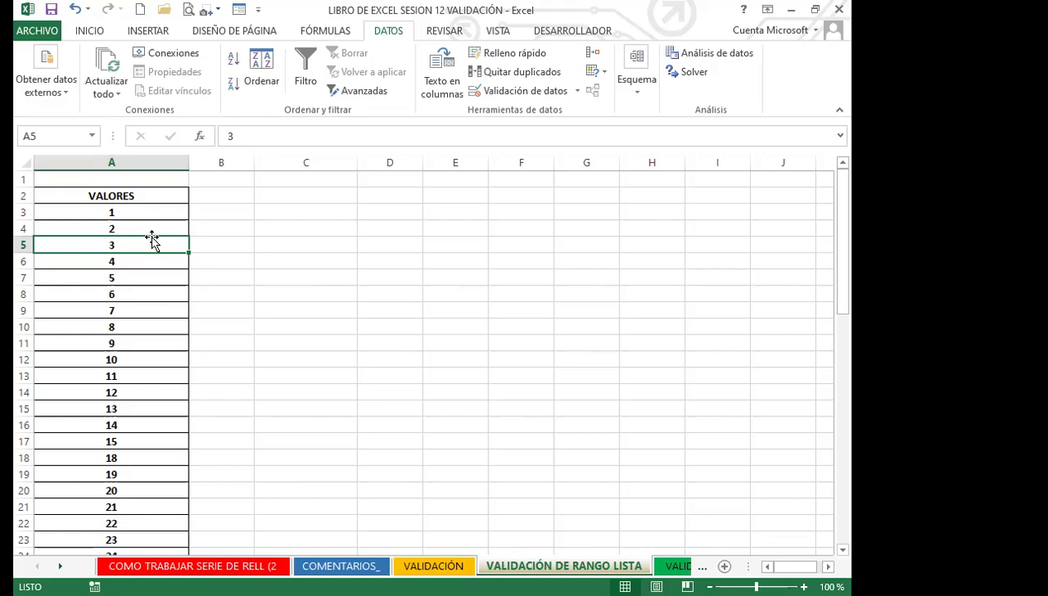
click(134, 274)
drag(150, 210, 152, 505)
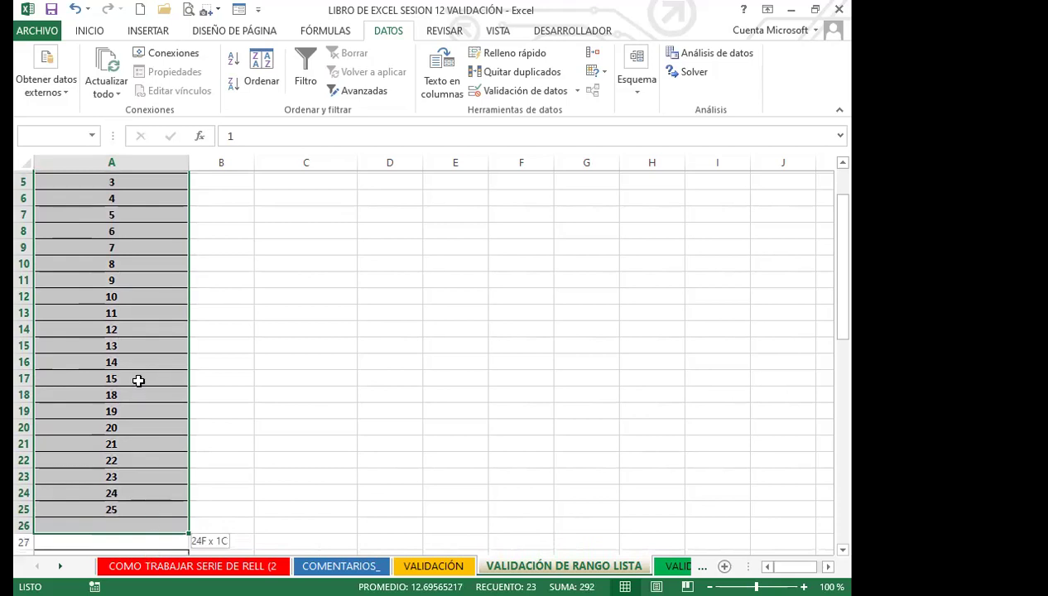
scroll(139, 363, up, 2)
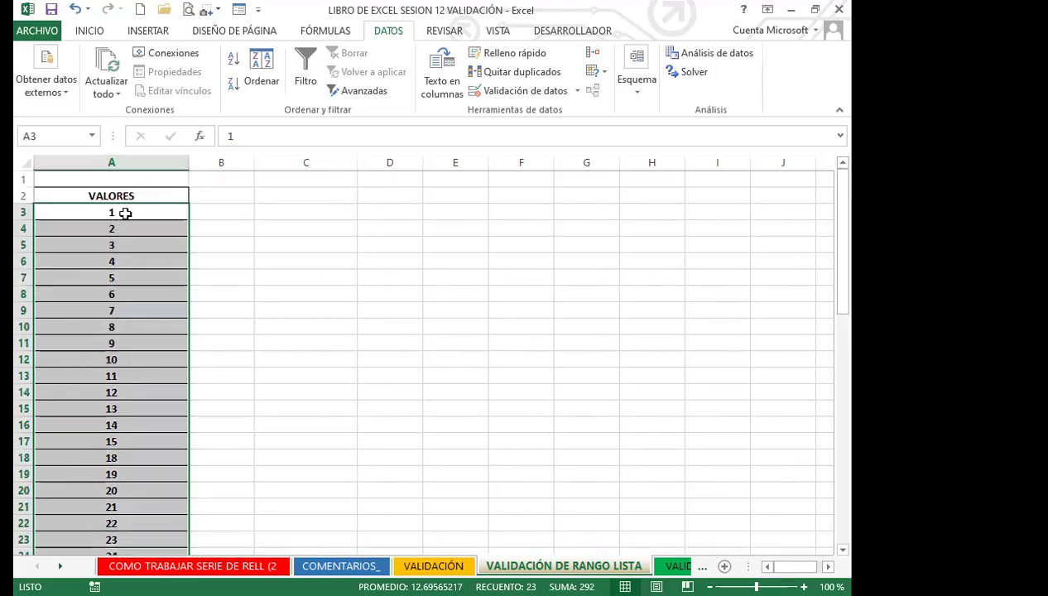
click(385, 213)
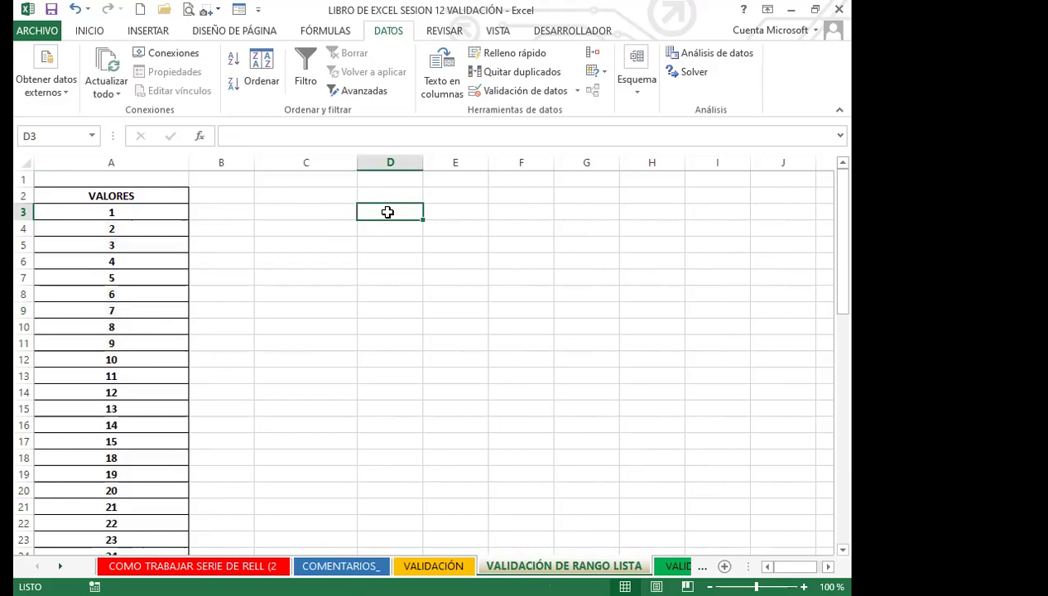
text(1)
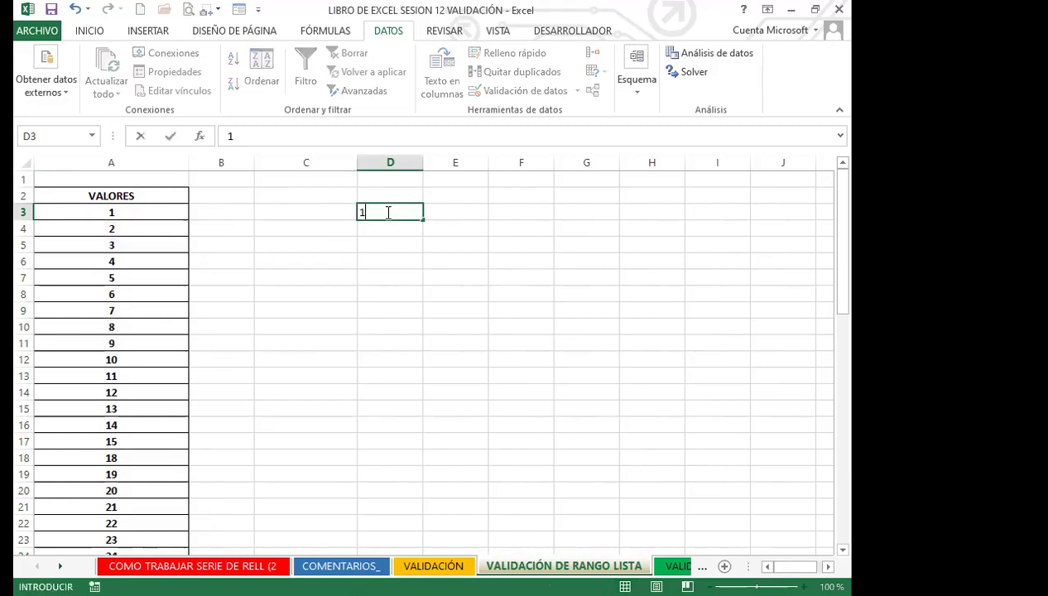
key(alt+Return)
text(2)
key(alt+Return)
text(3)
key(BackSpace)
key(BackSpace)
key(BackSpace)
key(BackSpace)
key(BackSpace)
click(379, 230)
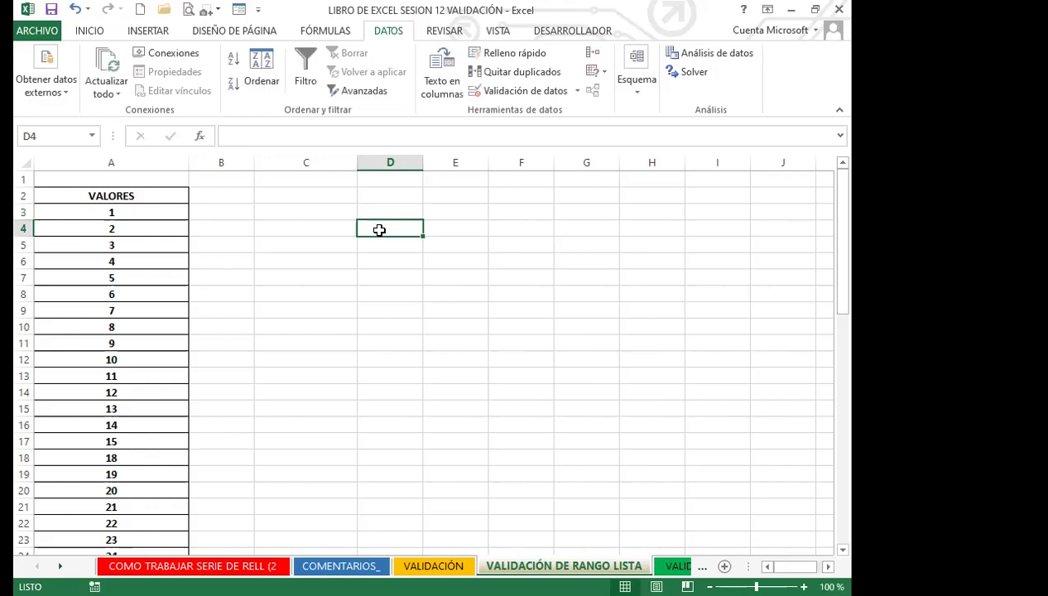
Step: Format the empty cells D3:D13 with borders on every cell and a light gold fill
drag(382, 210, 388, 379)
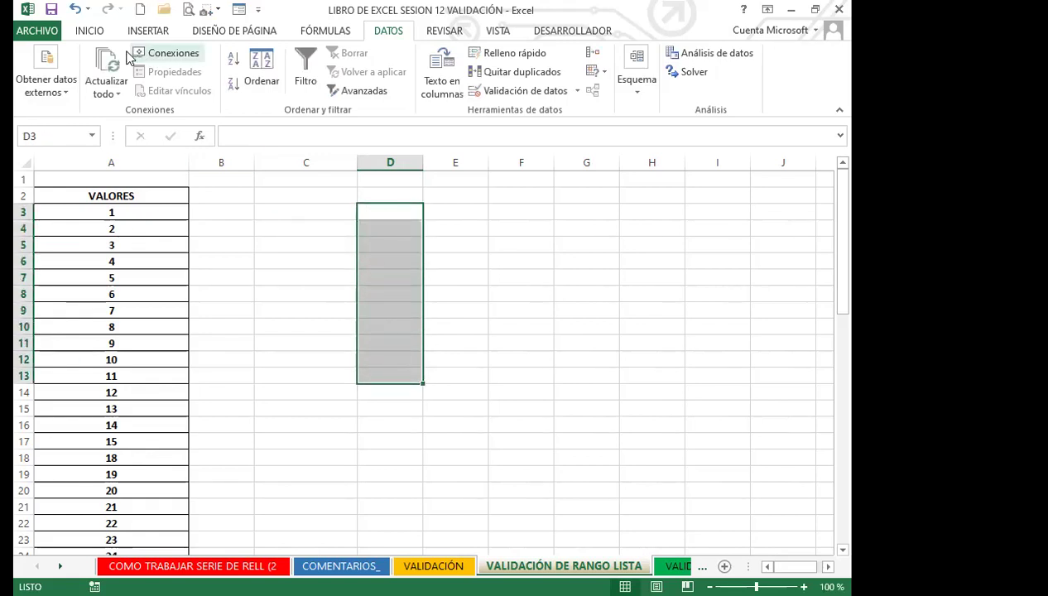
click(96, 31)
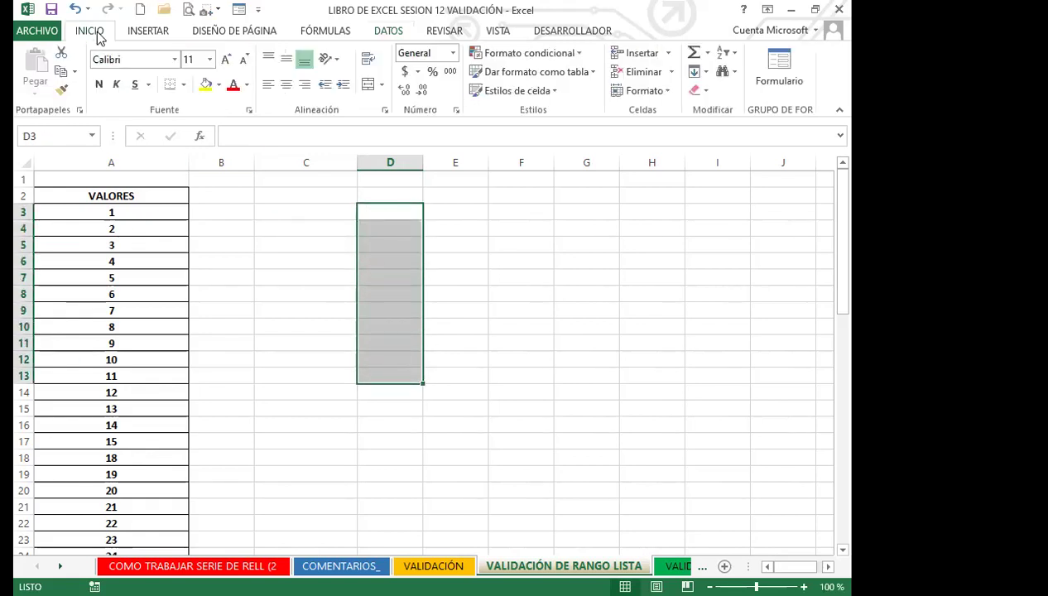
click(220, 84)
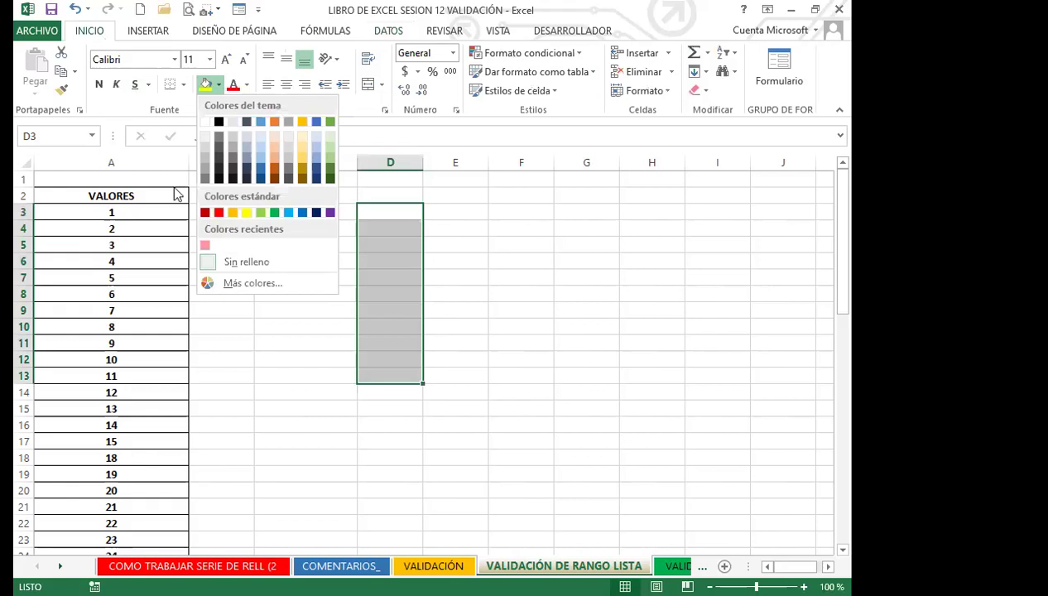
key(alt+o)
key(b)
click(176, 225)
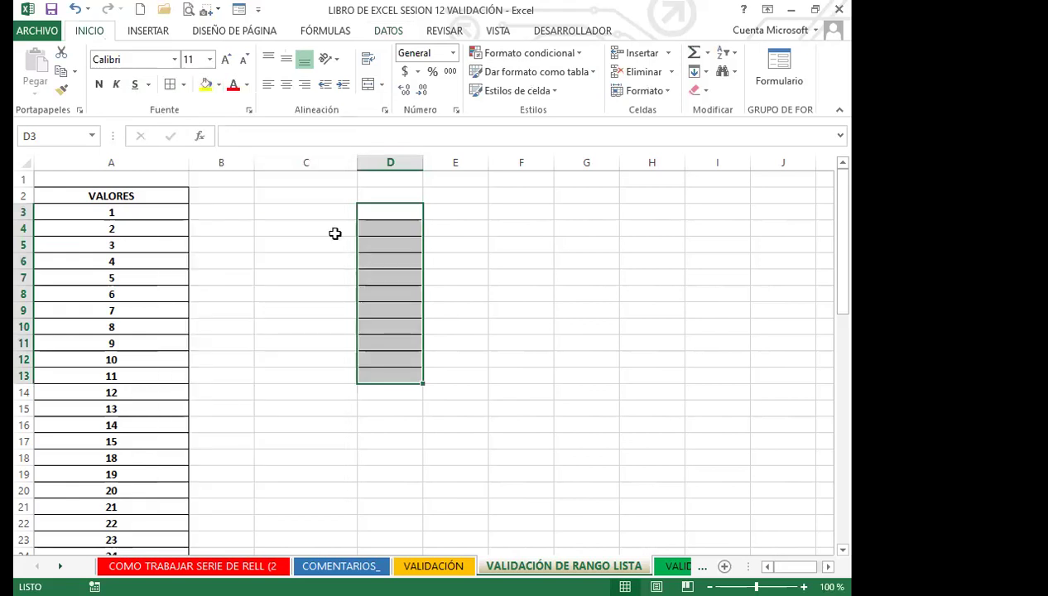
click(221, 84)
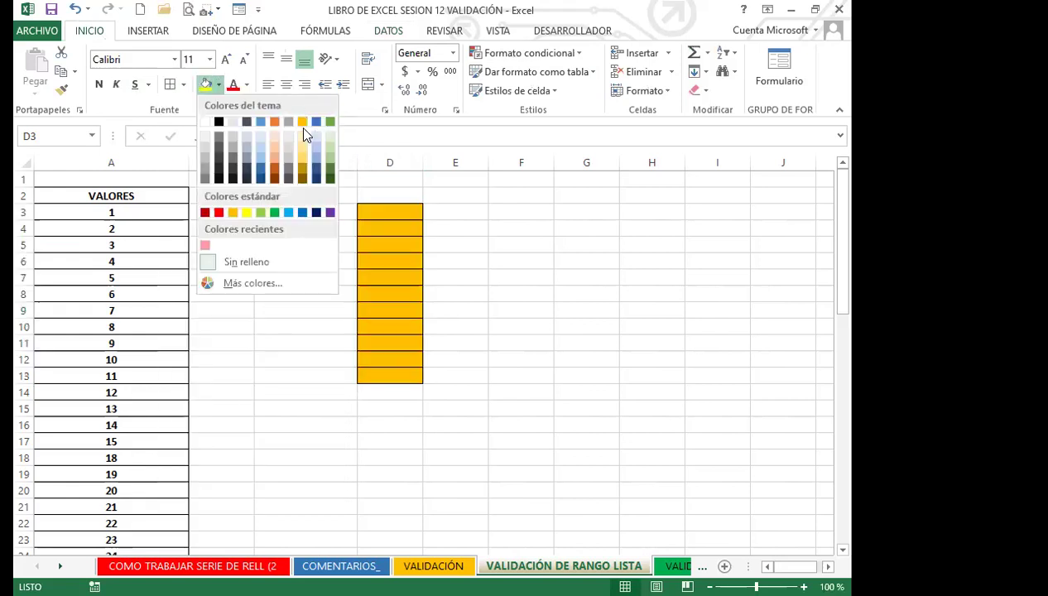
click(469, 323)
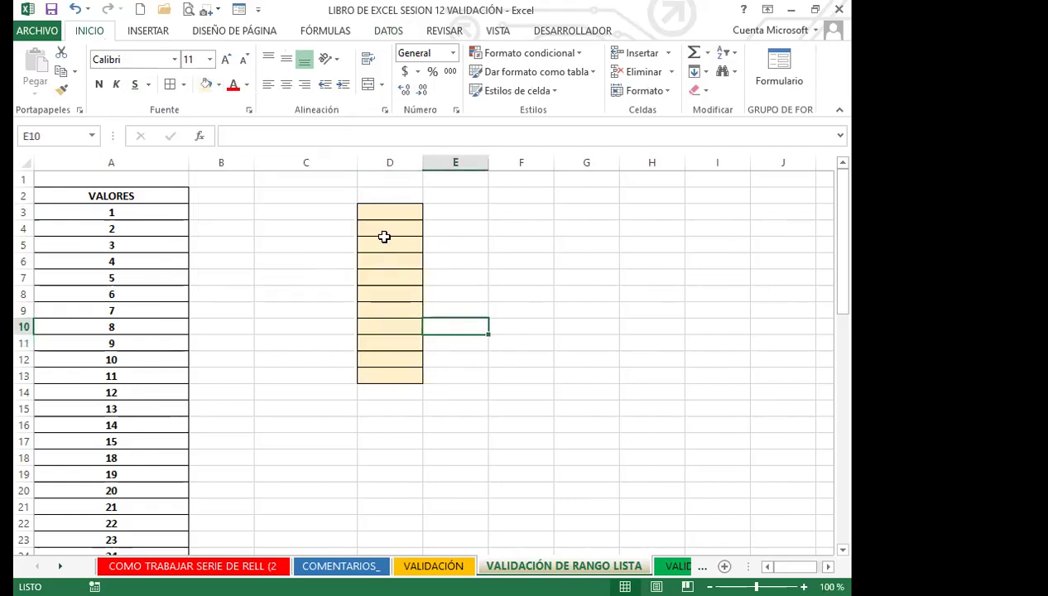
drag(389, 209, 393, 374)
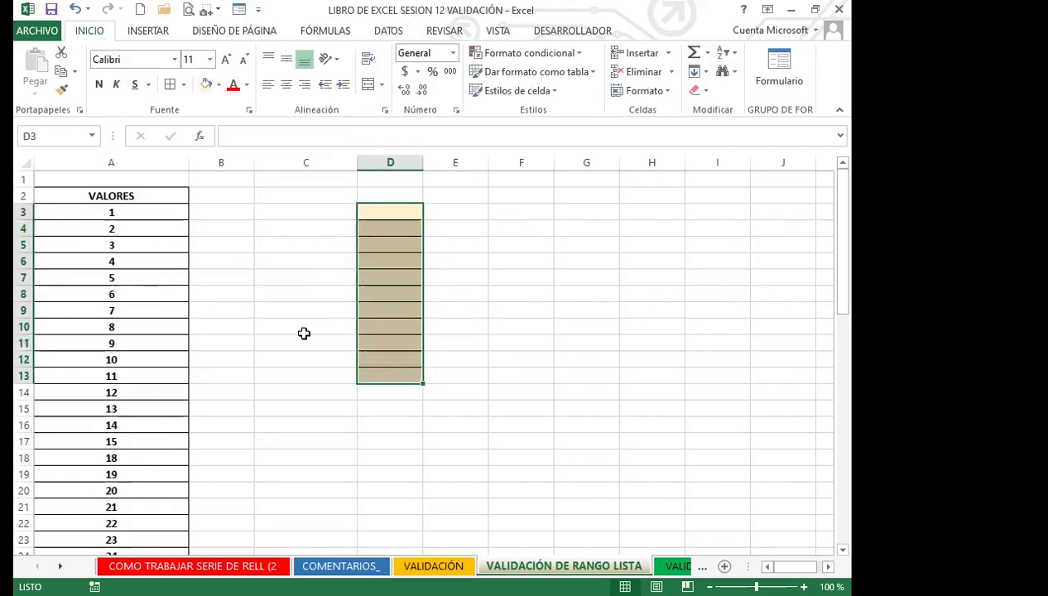
click(148, 211)
drag(125, 206, 152, 551)
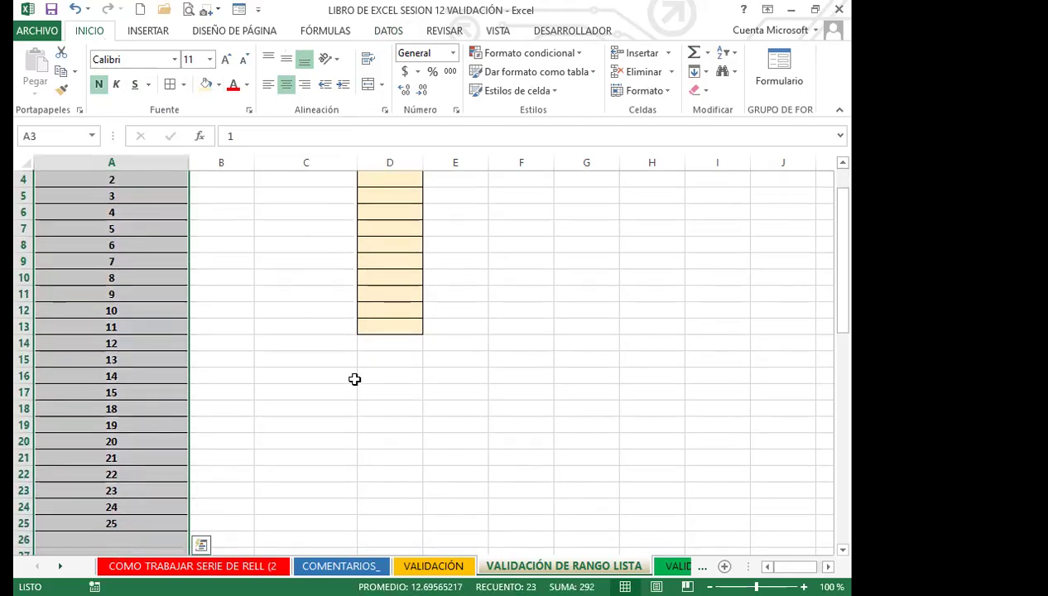
scroll(281, 381, up, 1)
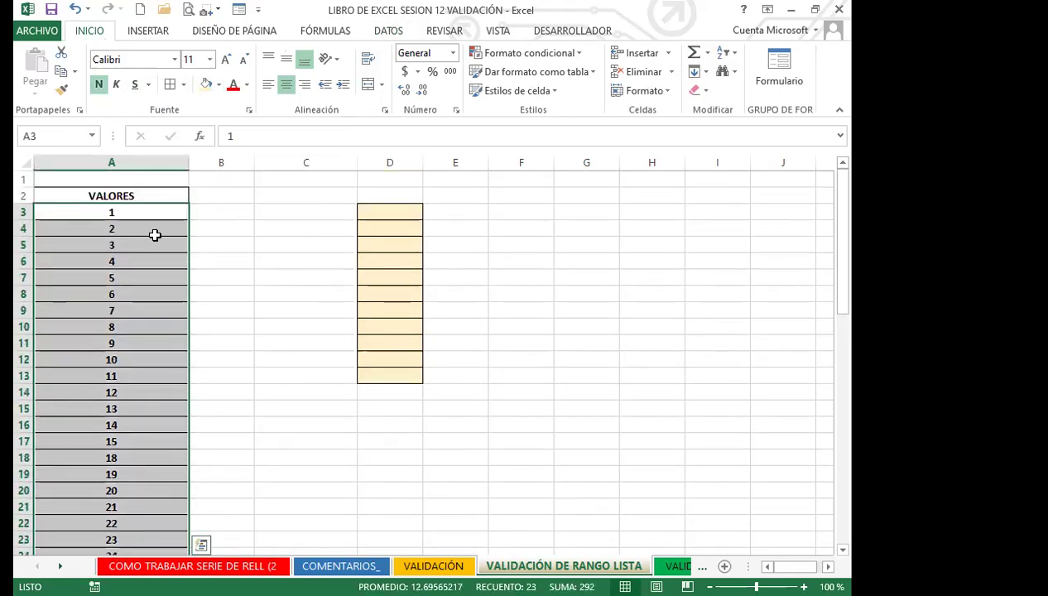
click(277, 242)
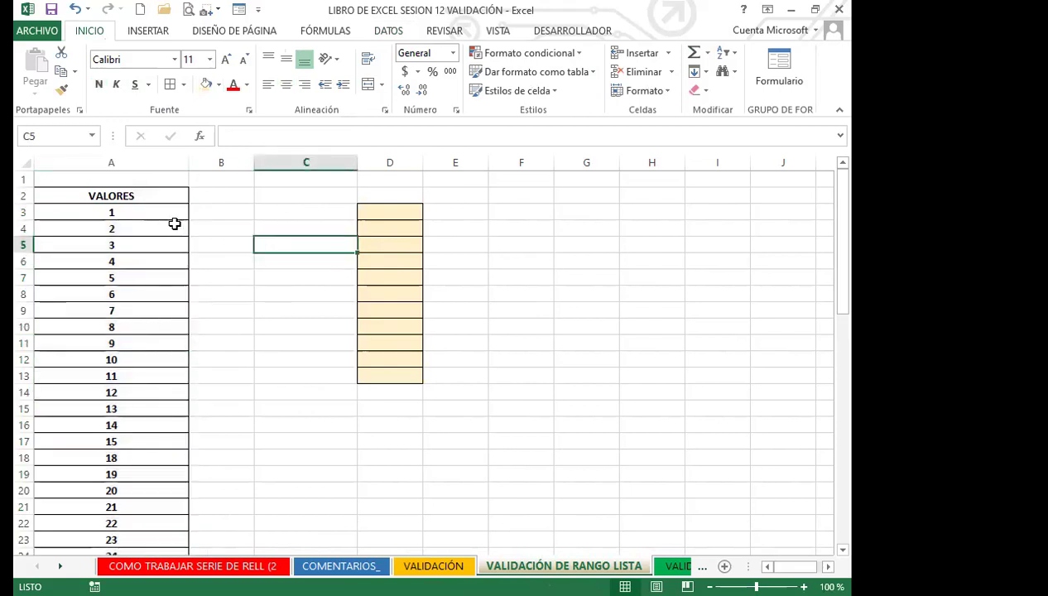
Step: Start a data validation rule for the gold cells D3:D13 that allows only values from a list (Lista)
drag(382, 213, 381, 373)
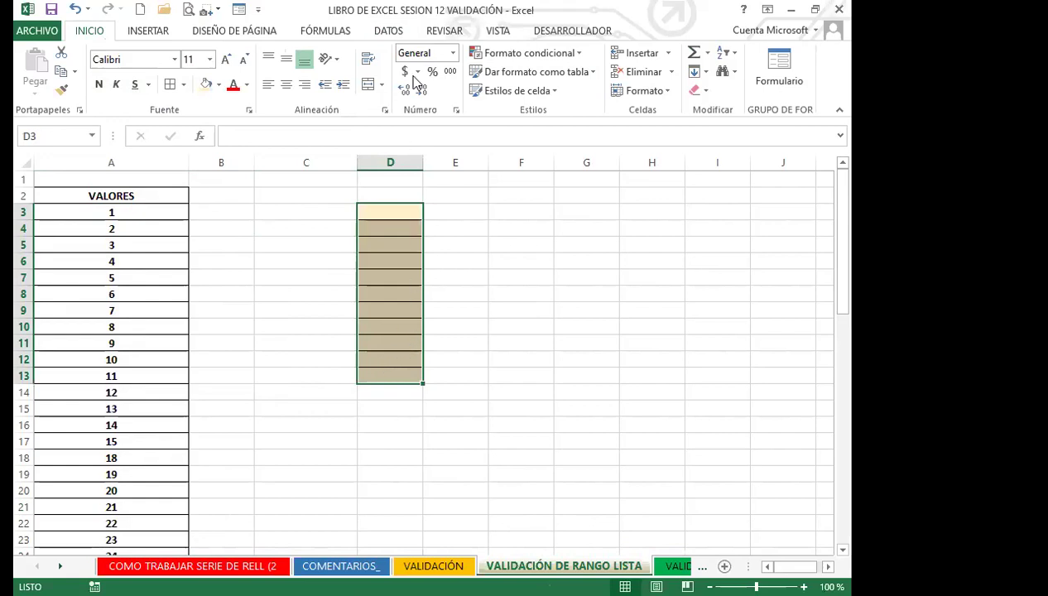
click(393, 32)
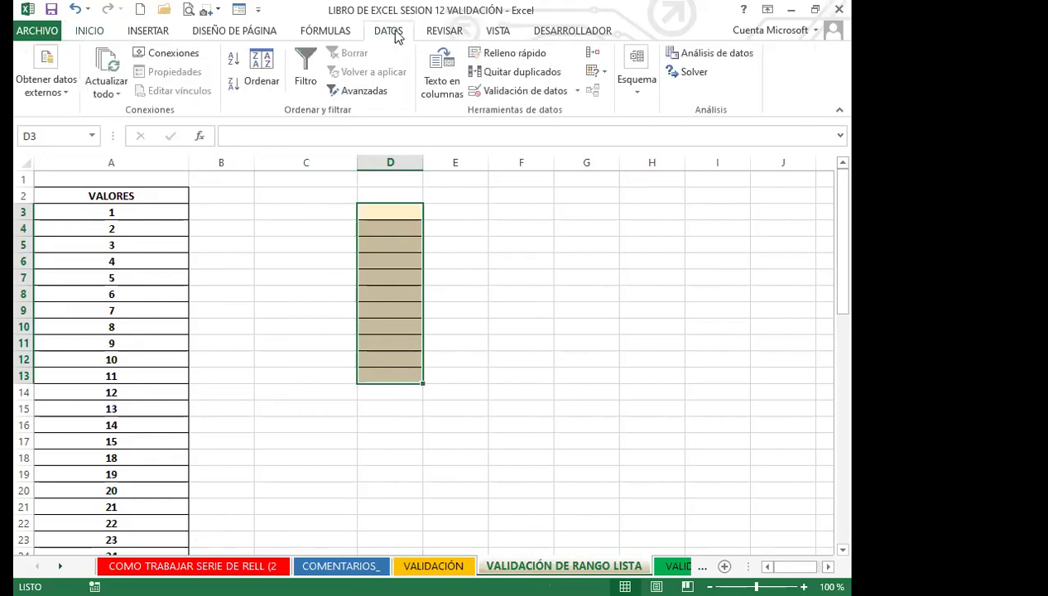
click(578, 91)
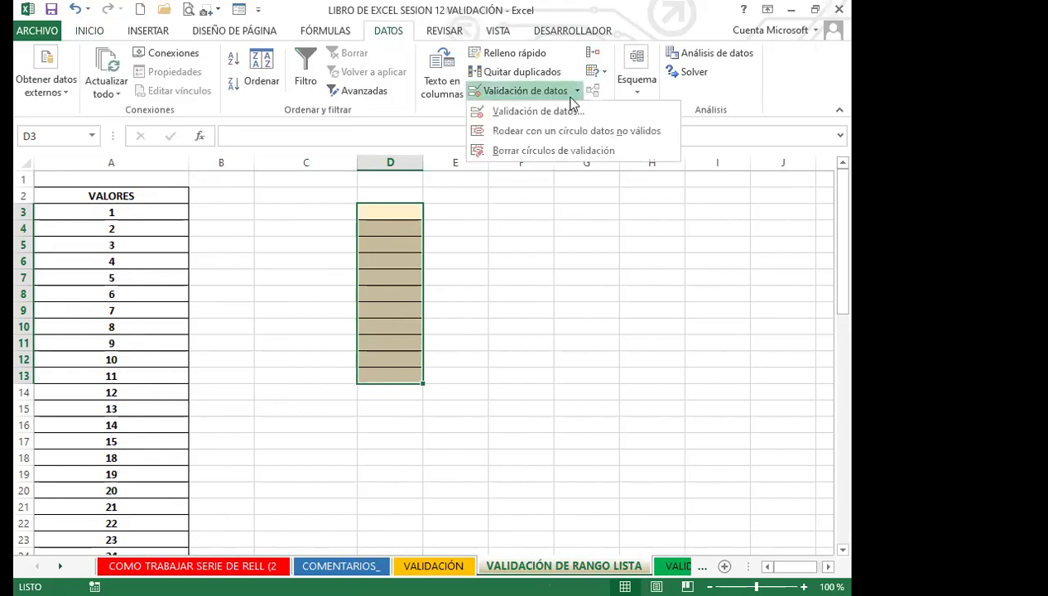
click(557, 114)
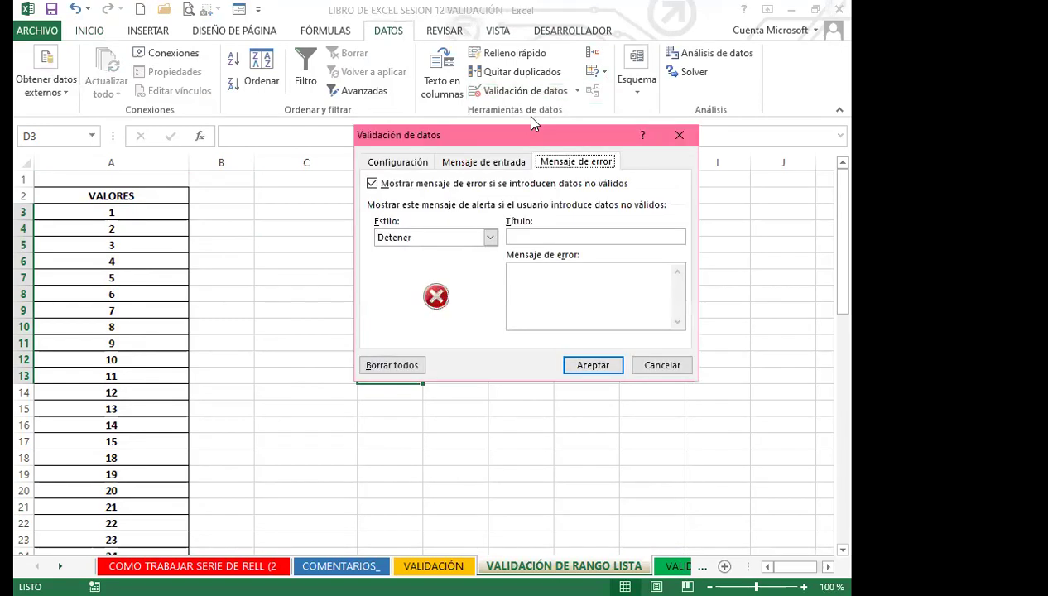
click(396, 162)
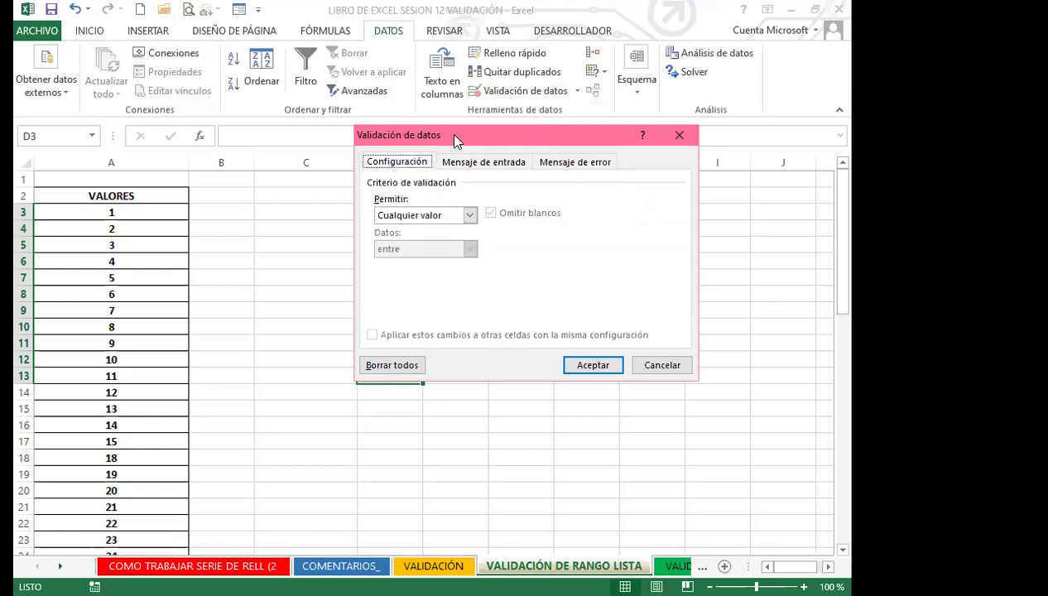
drag(454, 134, 566, 134)
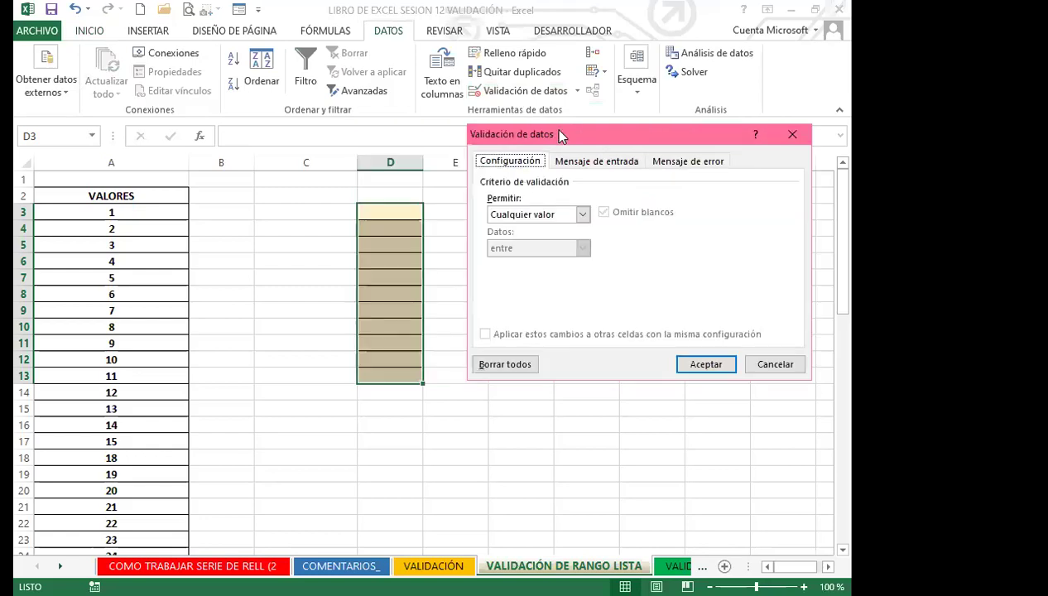
click(583, 215)
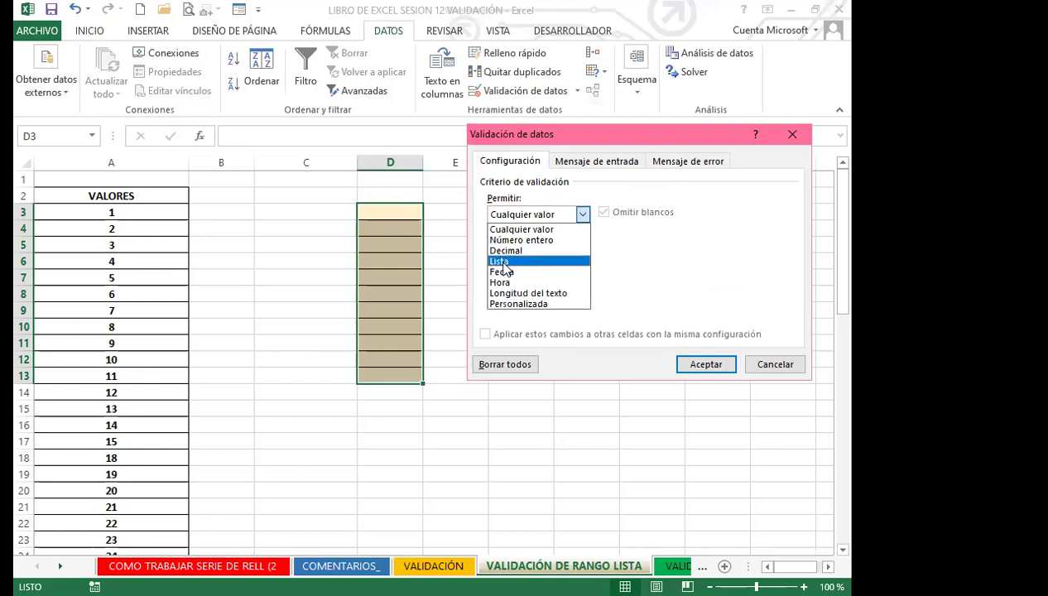
click(502, 262)
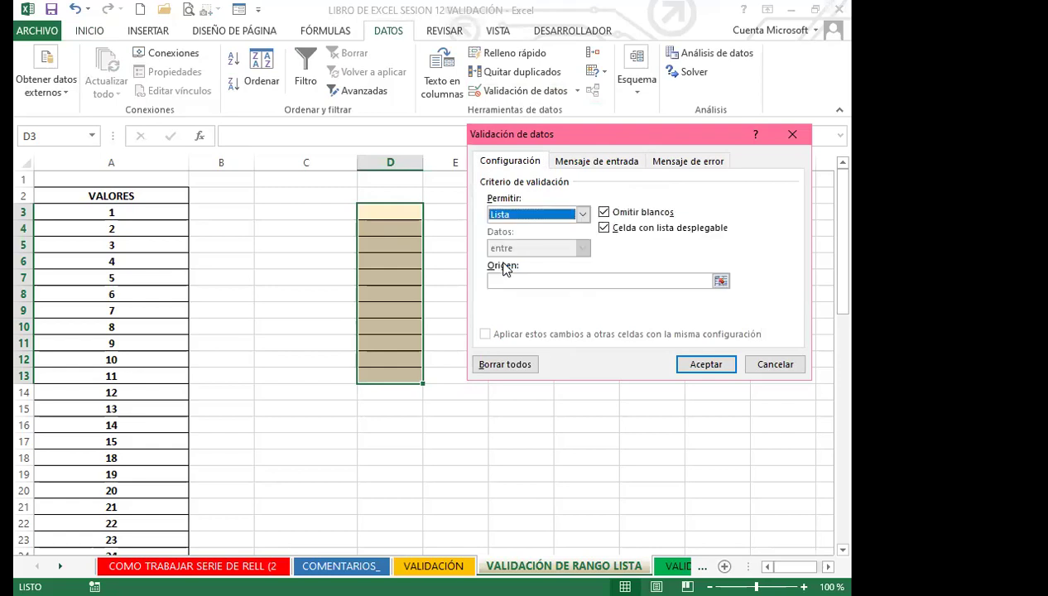
Step: Set the list source of the D3:D13 validation to =$A$2:$A$25 and apply the rule
click(504, 281)
click(503, 281)
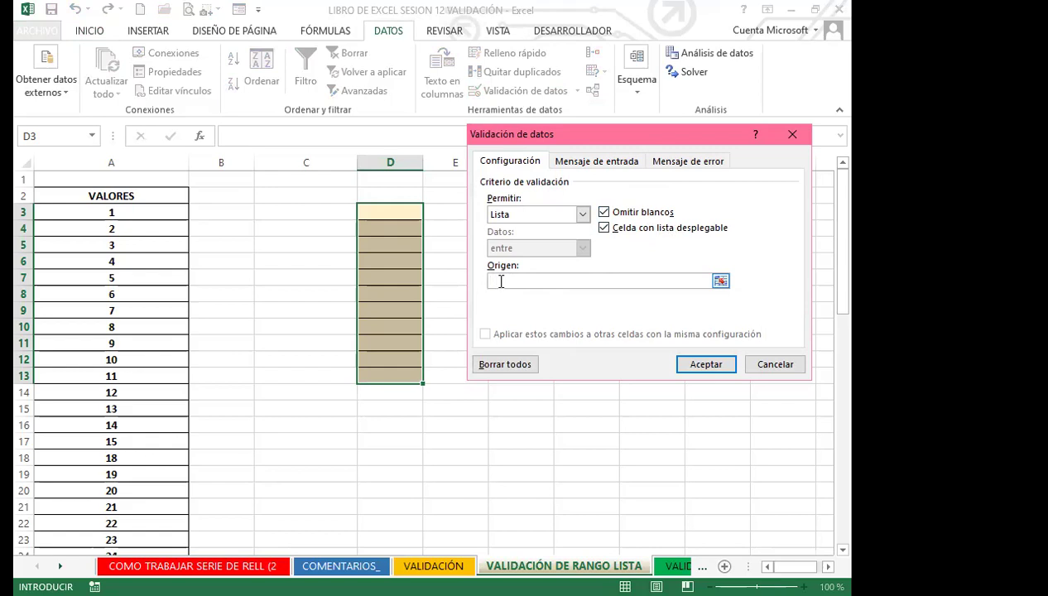
click(153, 196)
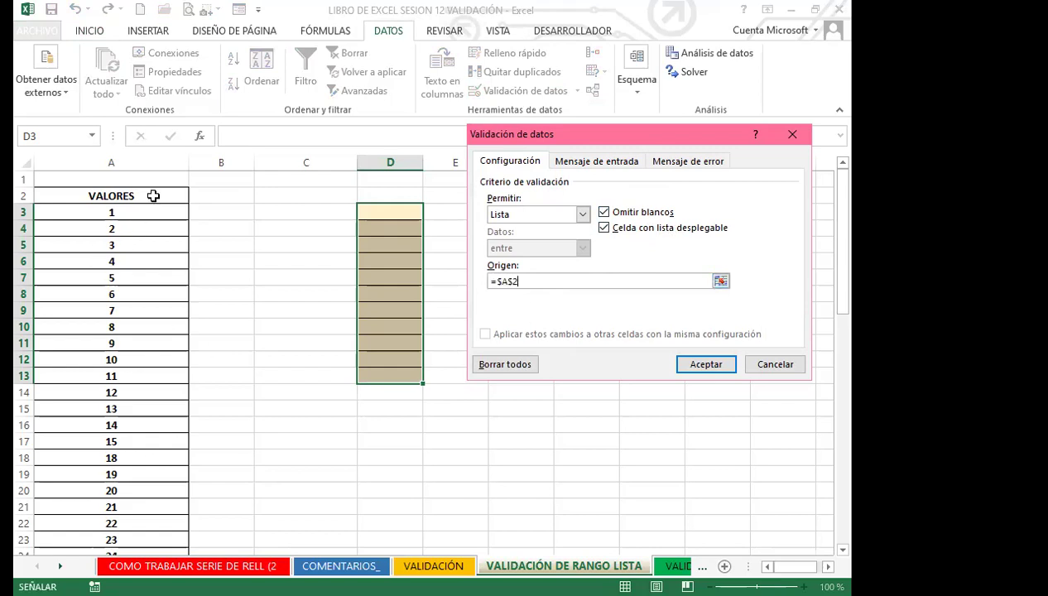
scroll(126, 517, down, 1)
shift+click(127, 517)
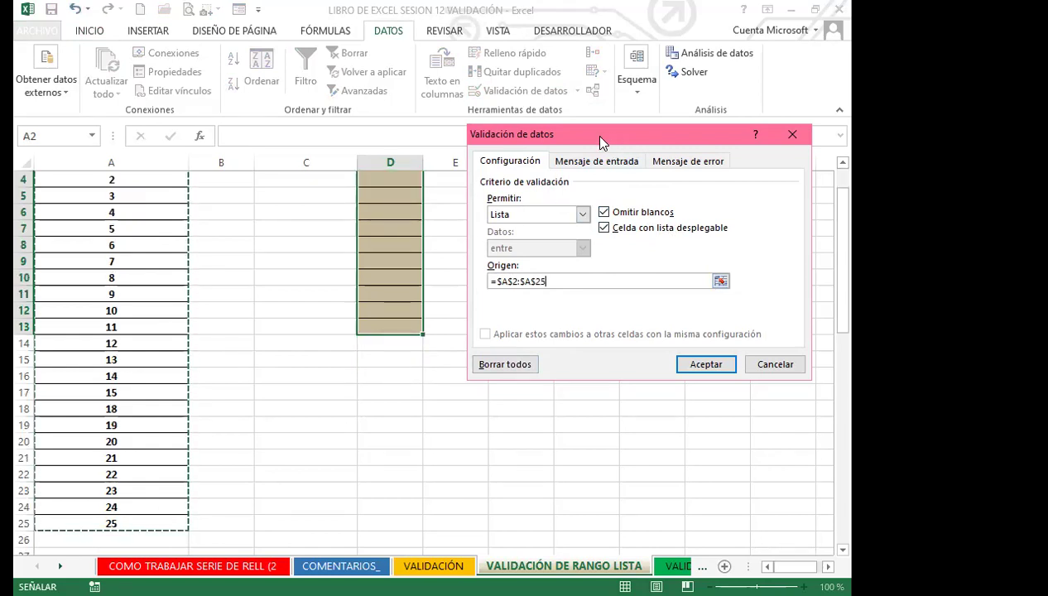
drag(601, 137, 412, 198)
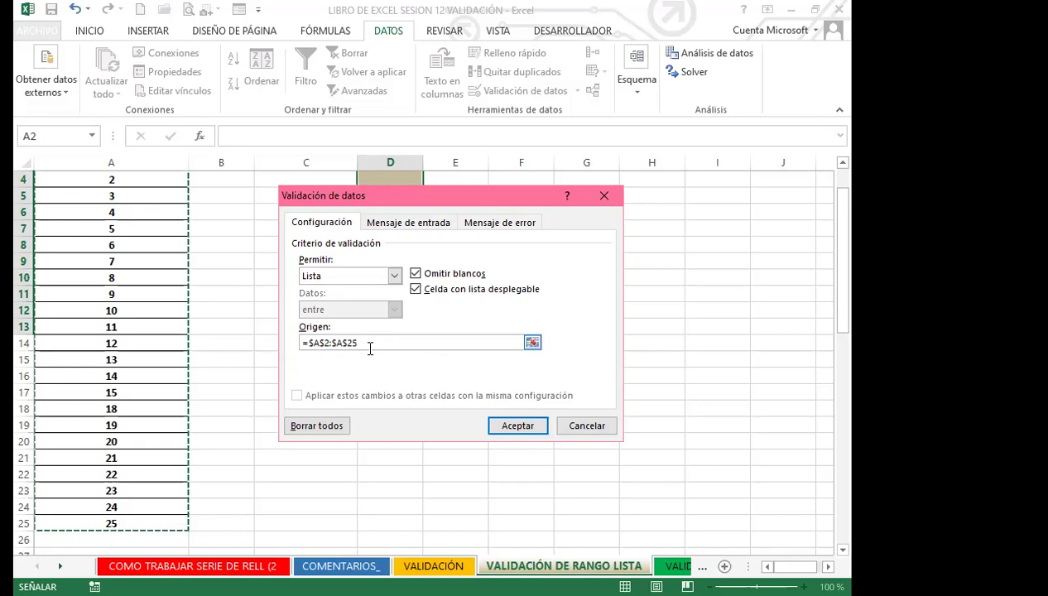
click(519, 427)
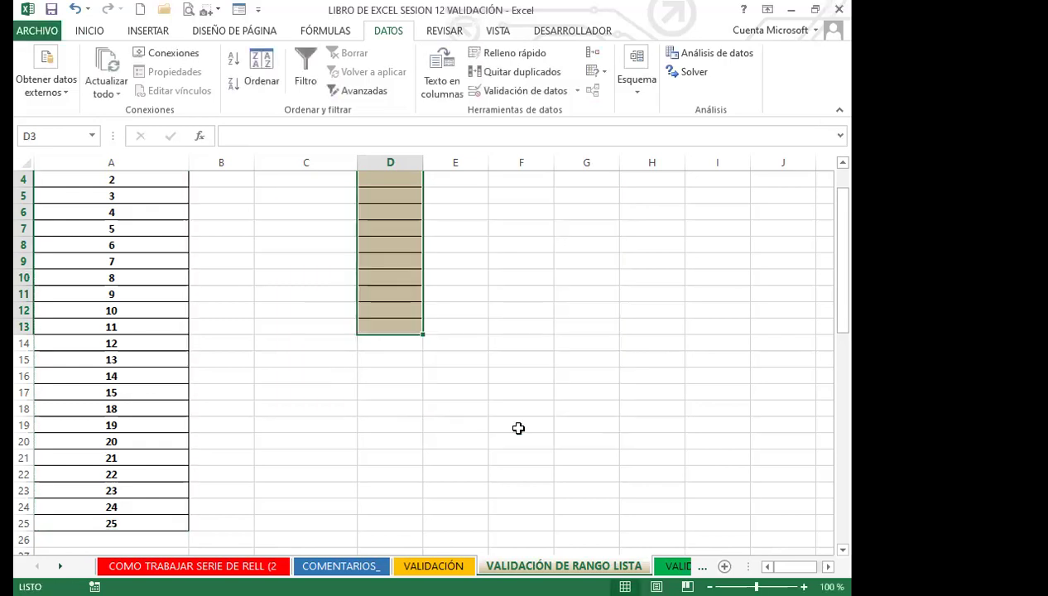
scroll(518, 428, up, 1)
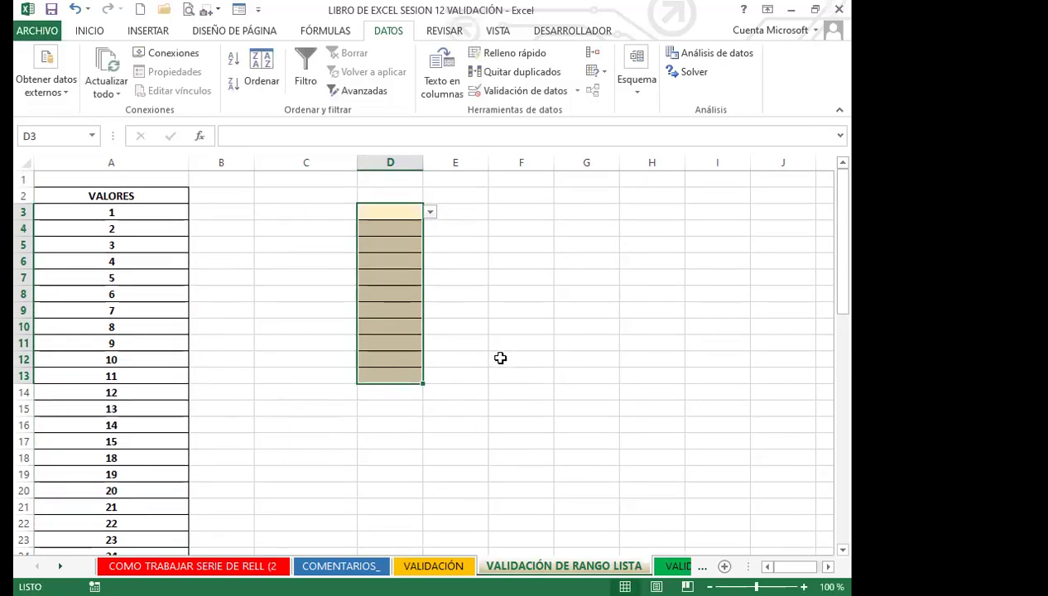
click(501, 350)
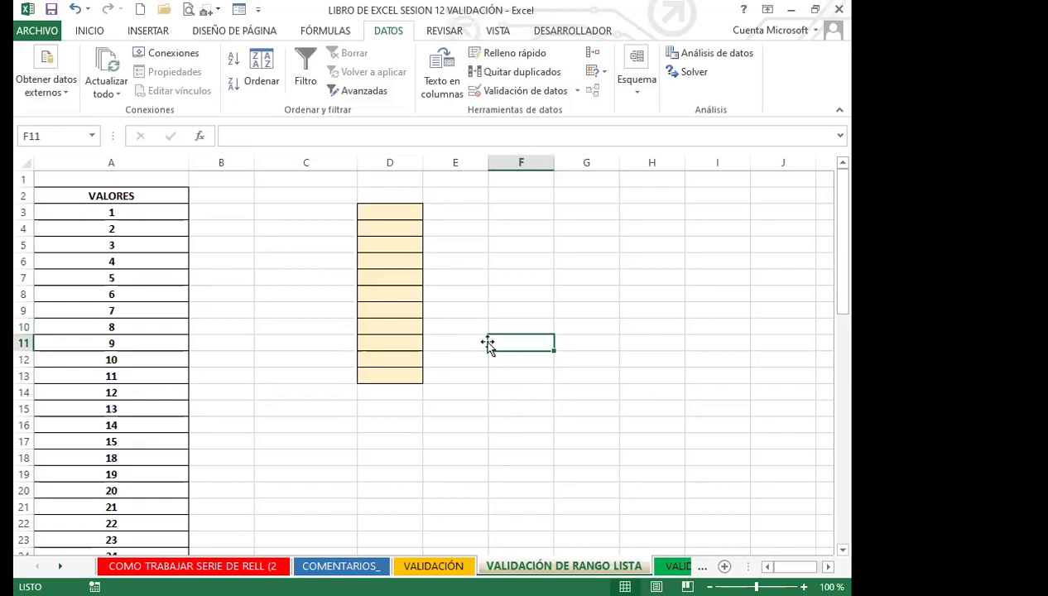
Step: Choose 25 for cell D3 and 5 for cell D6 from their validation dropdown lists
click(395, 212)
click(431, 212)
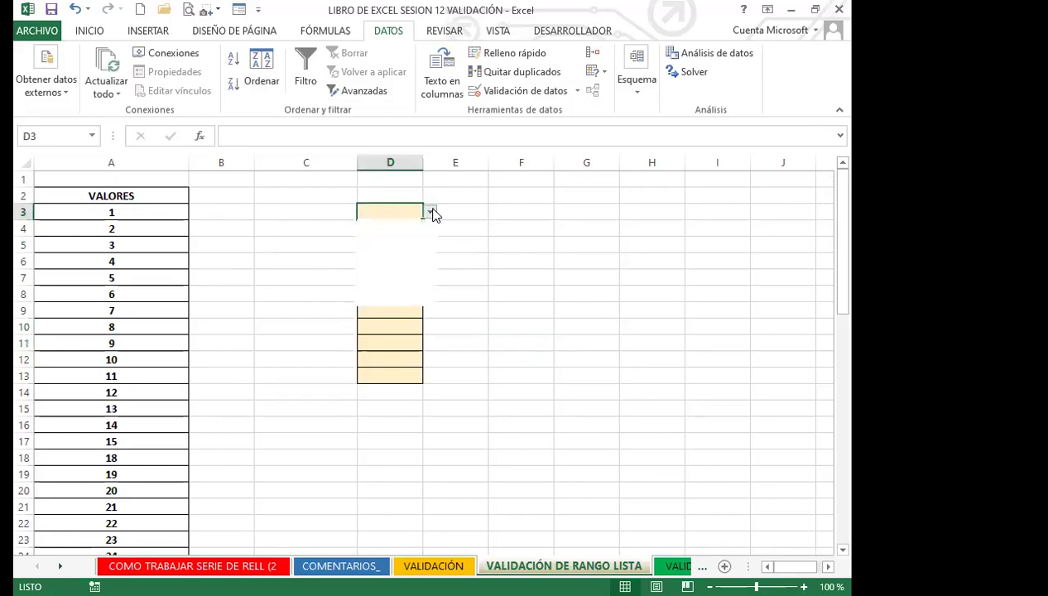
drag(435, 249, 437, 305)
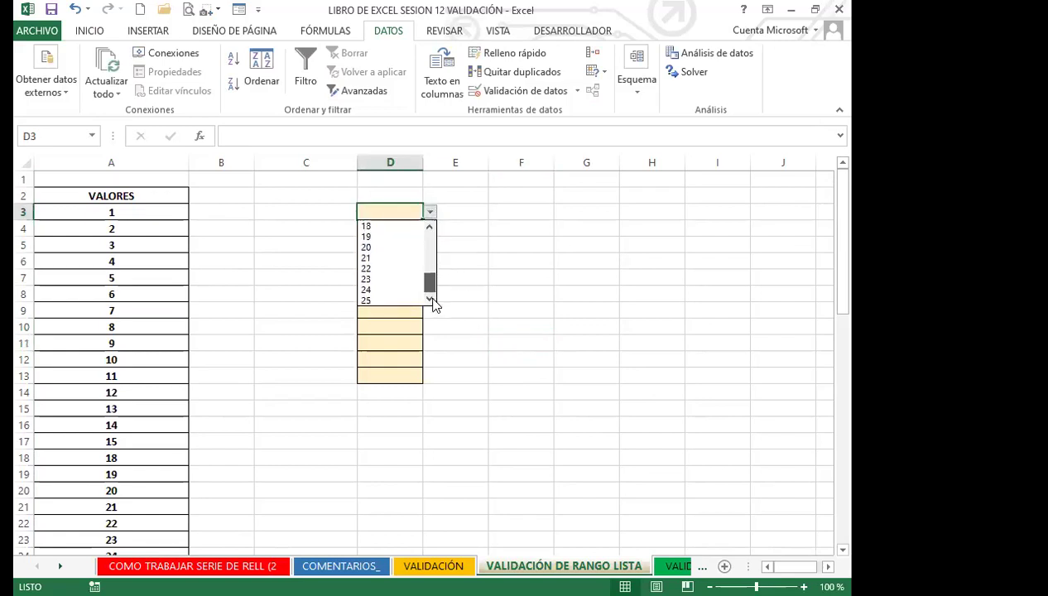
click(366, 301)
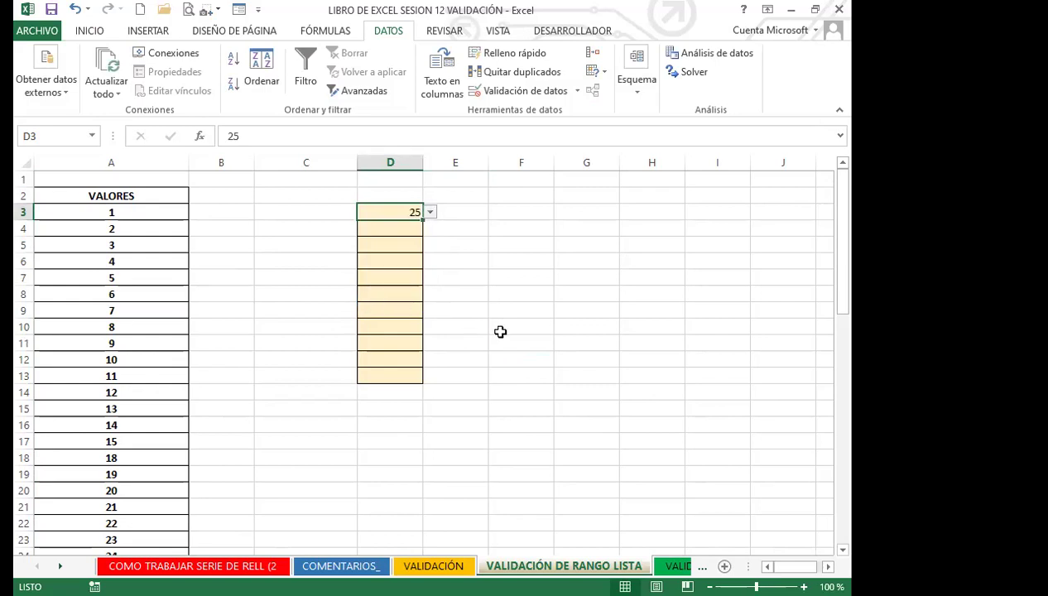
click(393, 261)
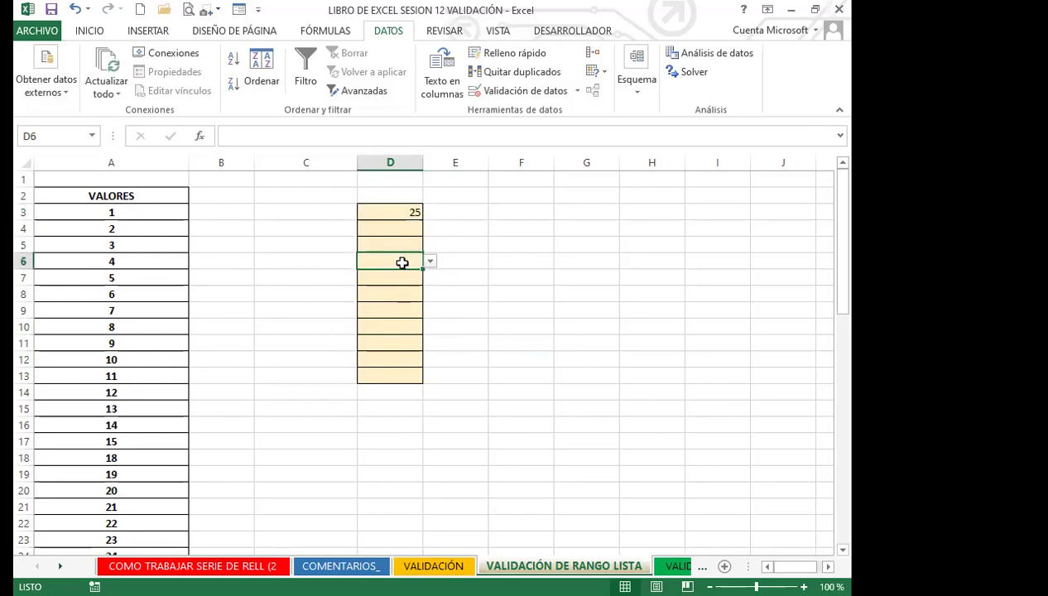
click(430, 261)
click(368, 329)
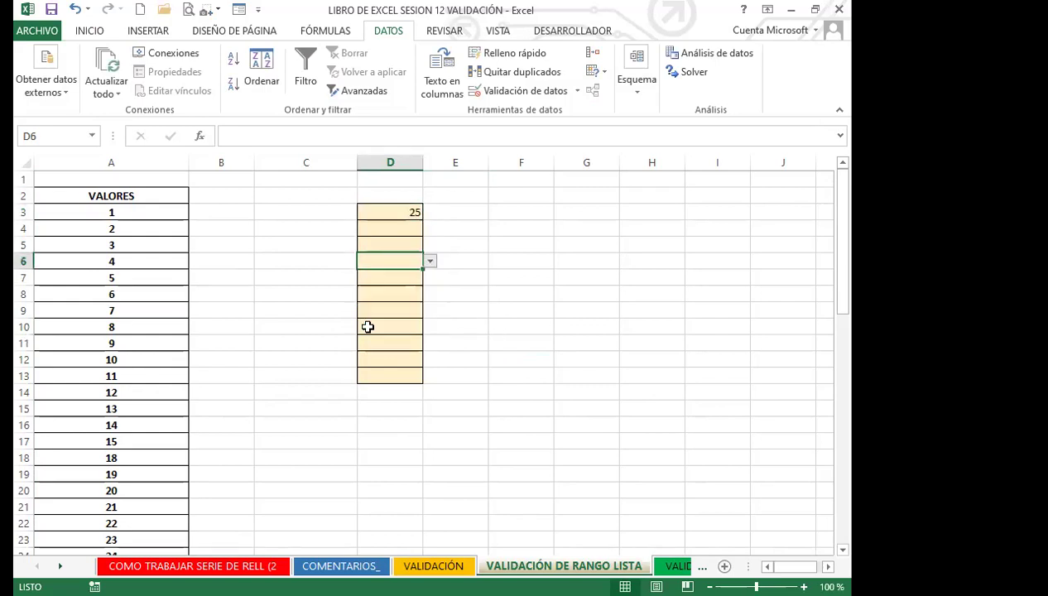
Step: Choose 23 for cell D10 from its validation dropdown list
click(397, 331)
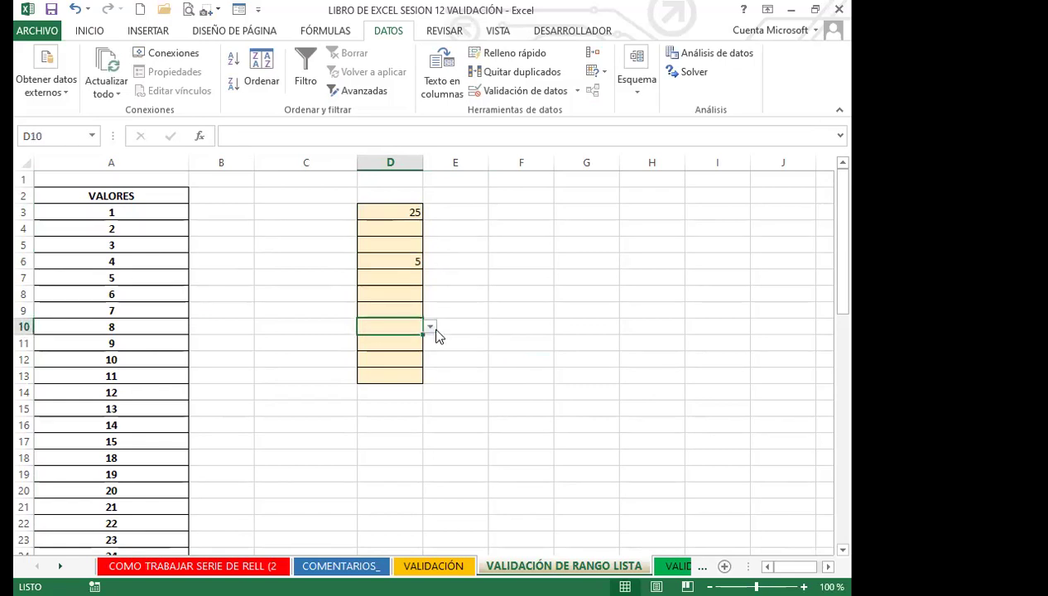
click(430, 328)
drag(424, 364, 426, 419)
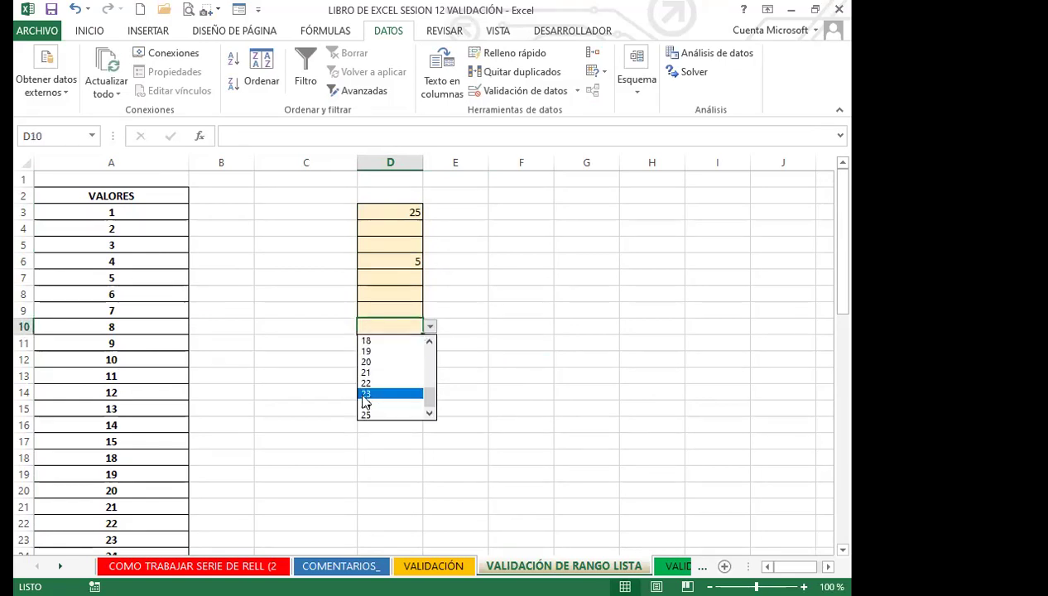
click(364, 392)
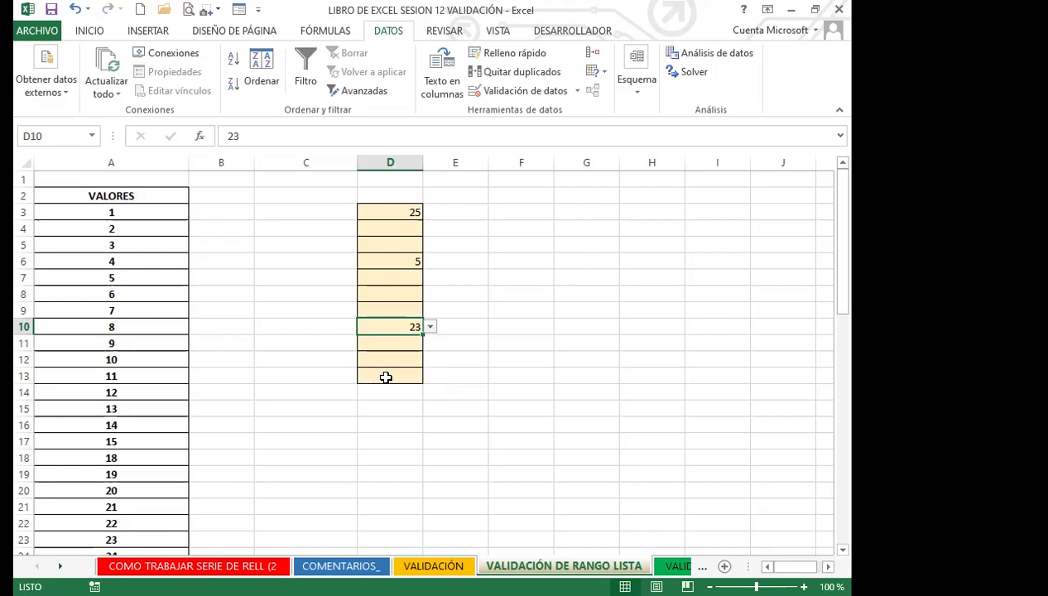
Step: Choose 5 for cell D13 from its validation dropdown list, and replace that choice with 10
click(384, 375)
click(430, 378)
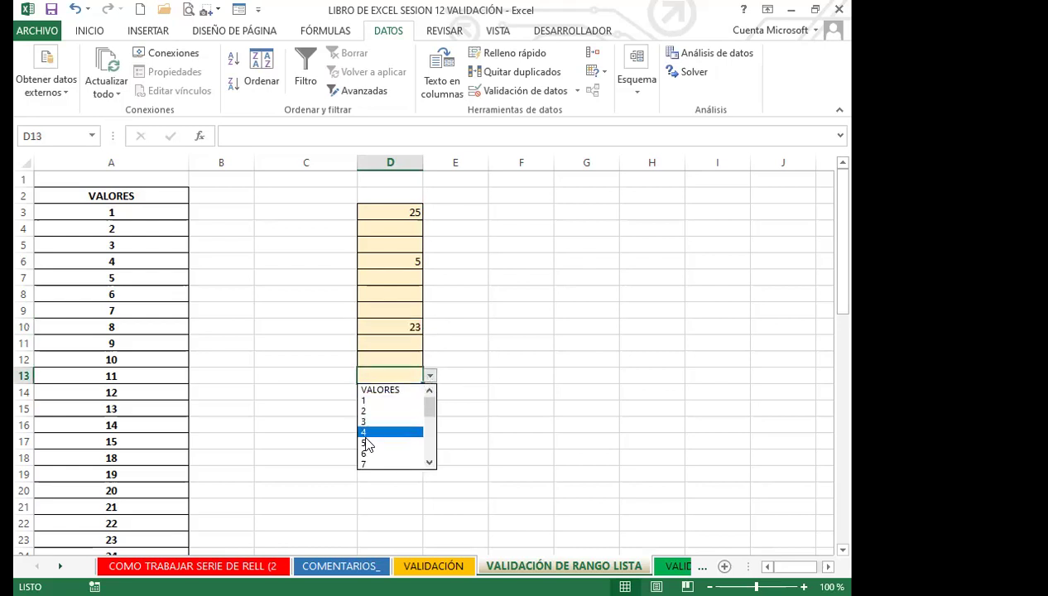
click(364, 439)
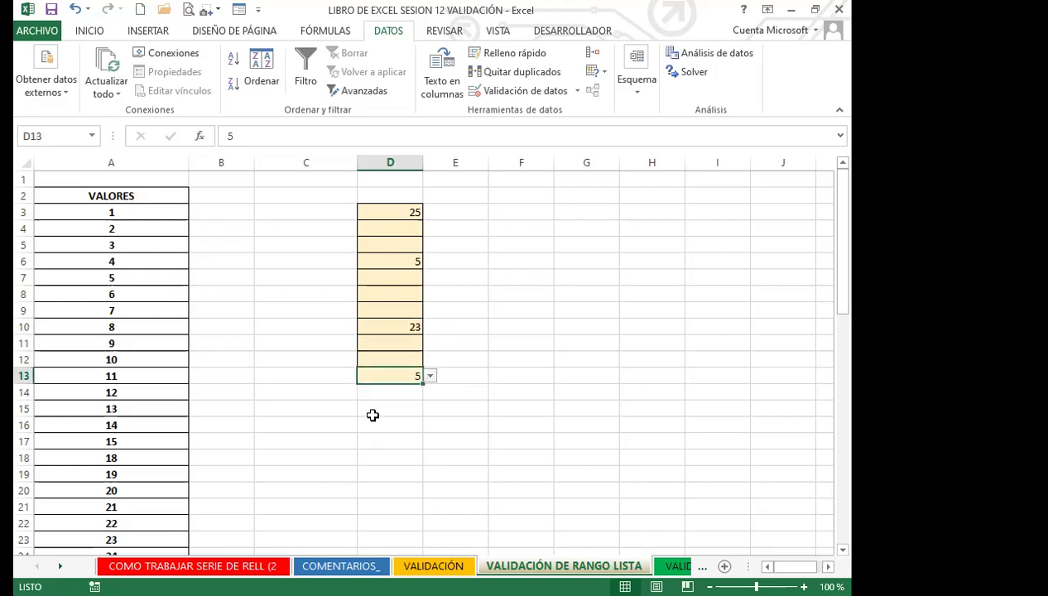
click(431, 376)
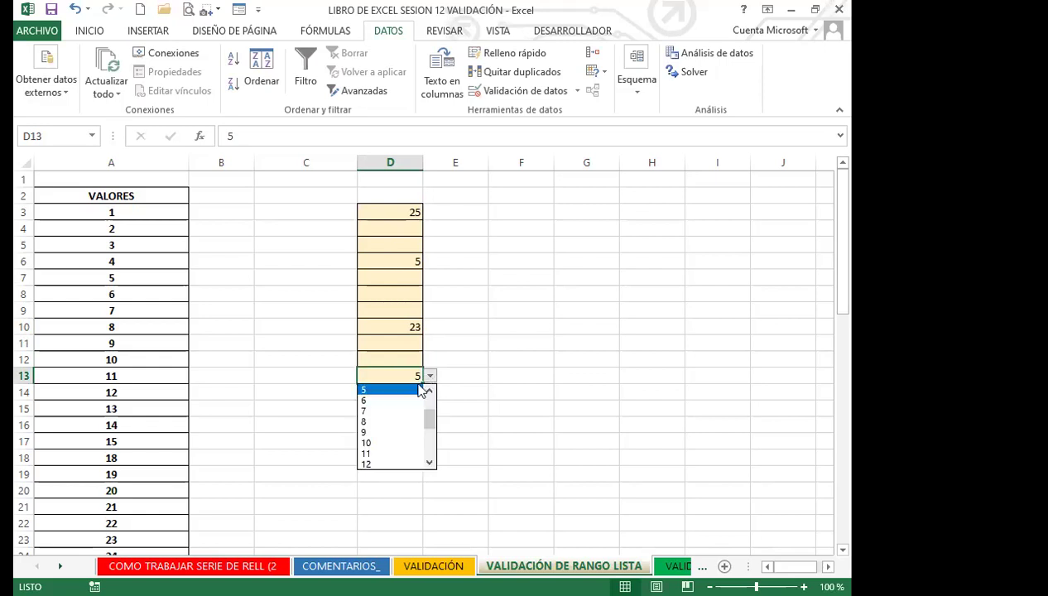
click(373, 437)
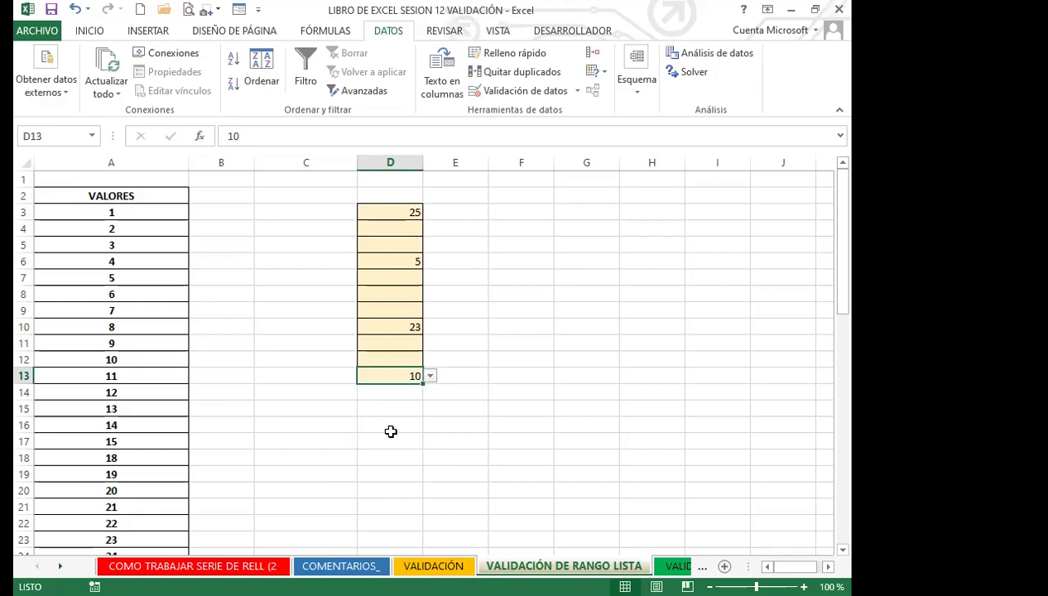
click(363, 403)
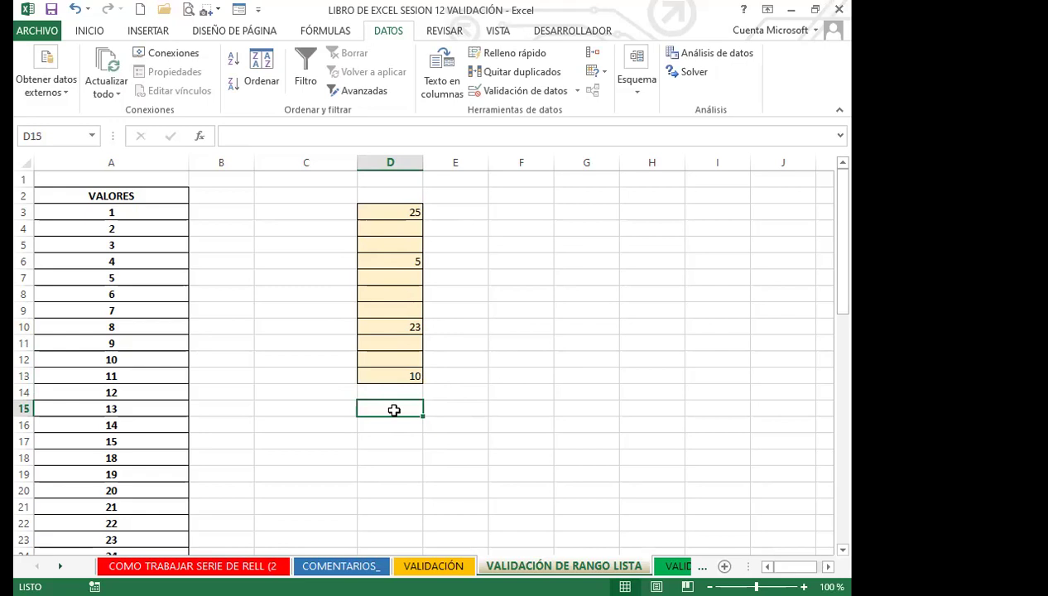
Step: Delete the values 4 to 11 from cells A6:A13 of the VALORES list
drag(160, 200, 130, 519)
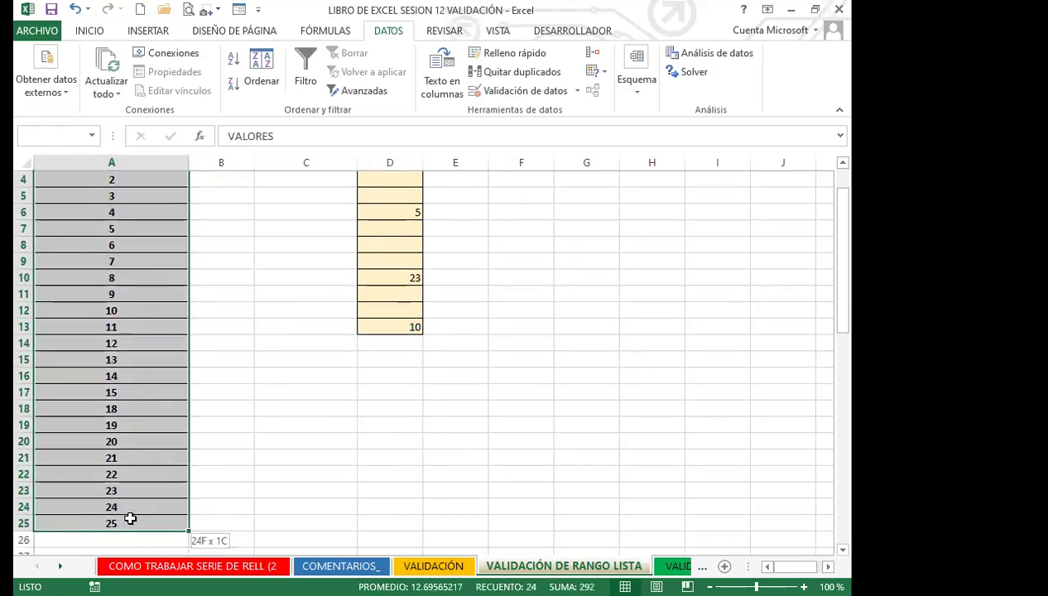
scroll(120, 472, up, 1)
drag(130, 264, 130, 375)
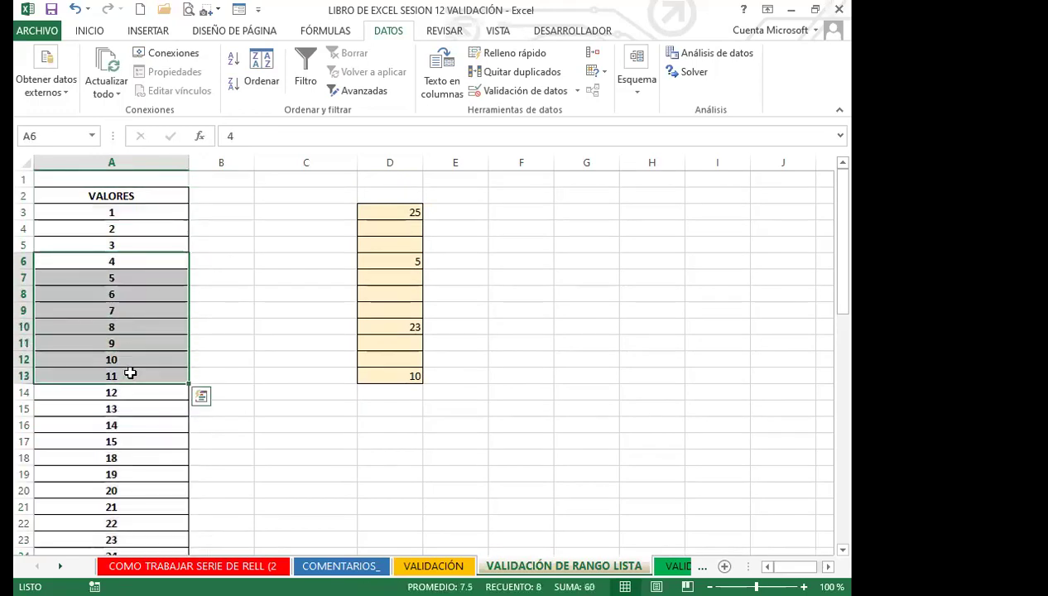
key(Delete)
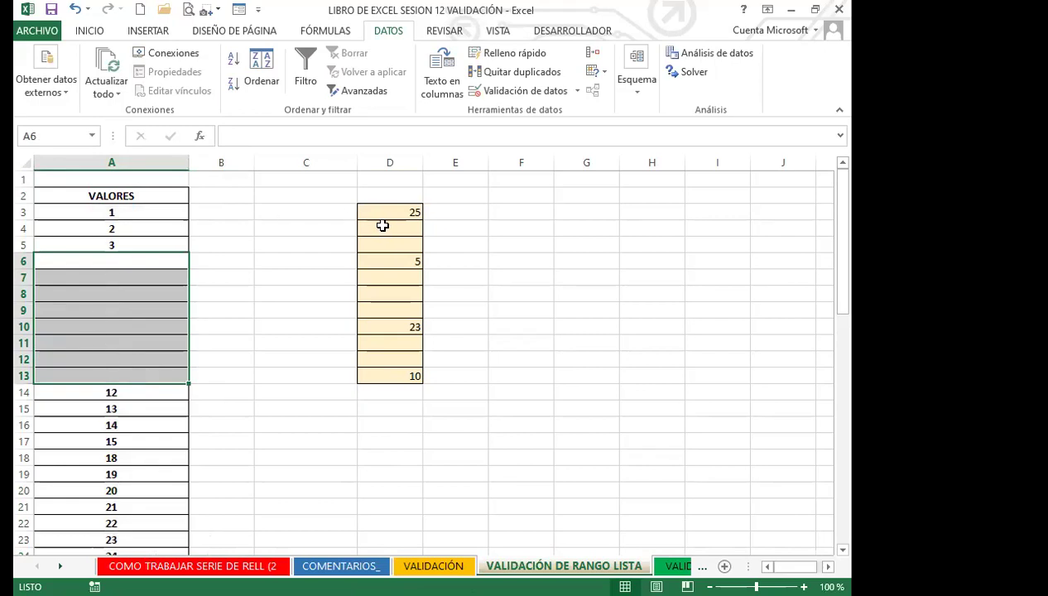
Step: Choose 25 for cell D4 from its validation dropdown list
click(383, 228)
click(431, 229)
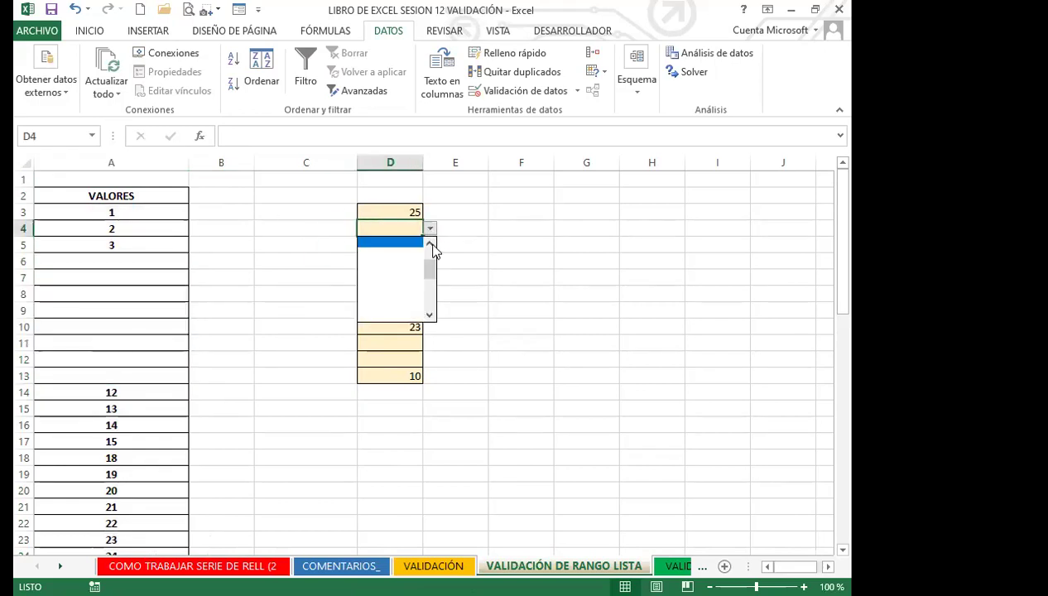
scroll(433, 246, up, 2)
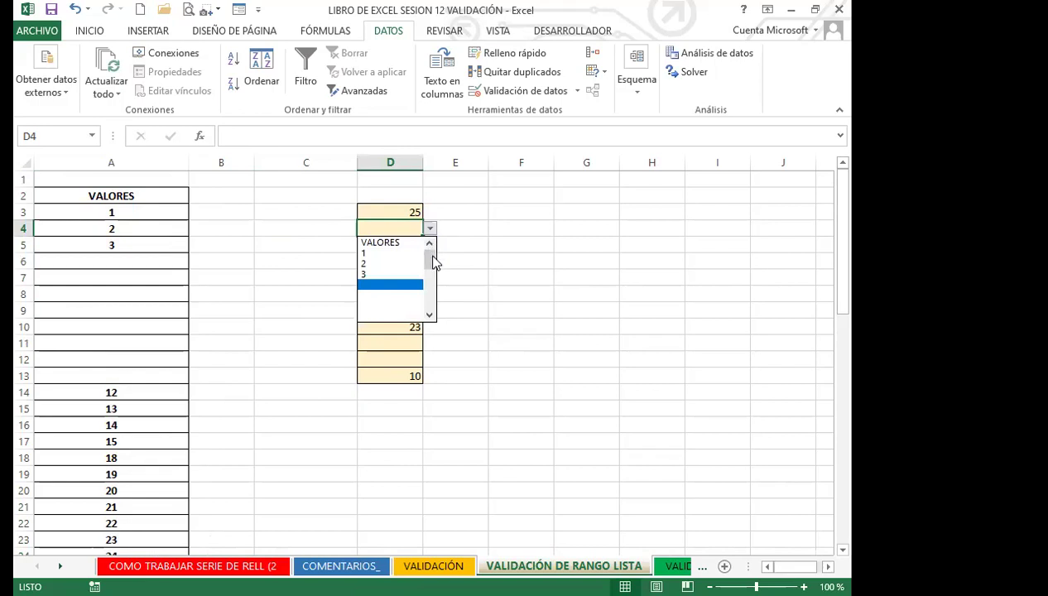
scroll(433, 264, down, 2)
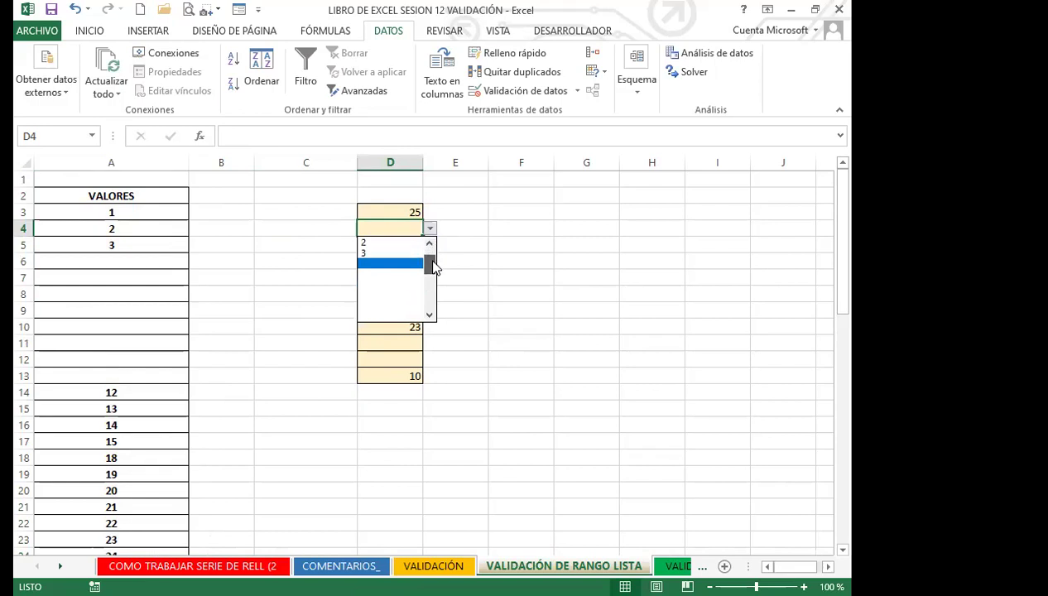
drag(433, 263, 432, 271)
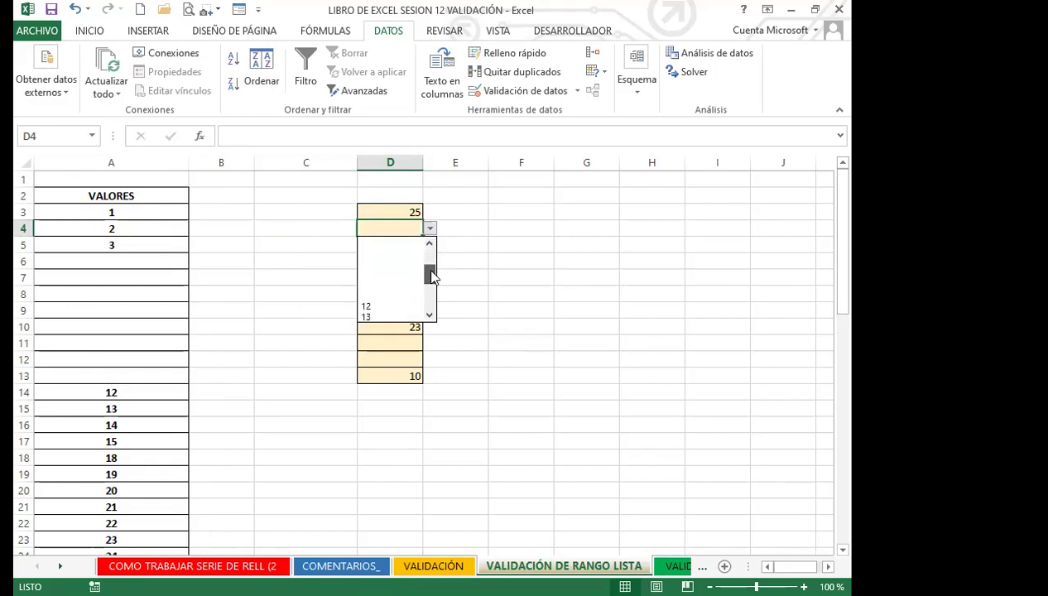
click(386, 292)
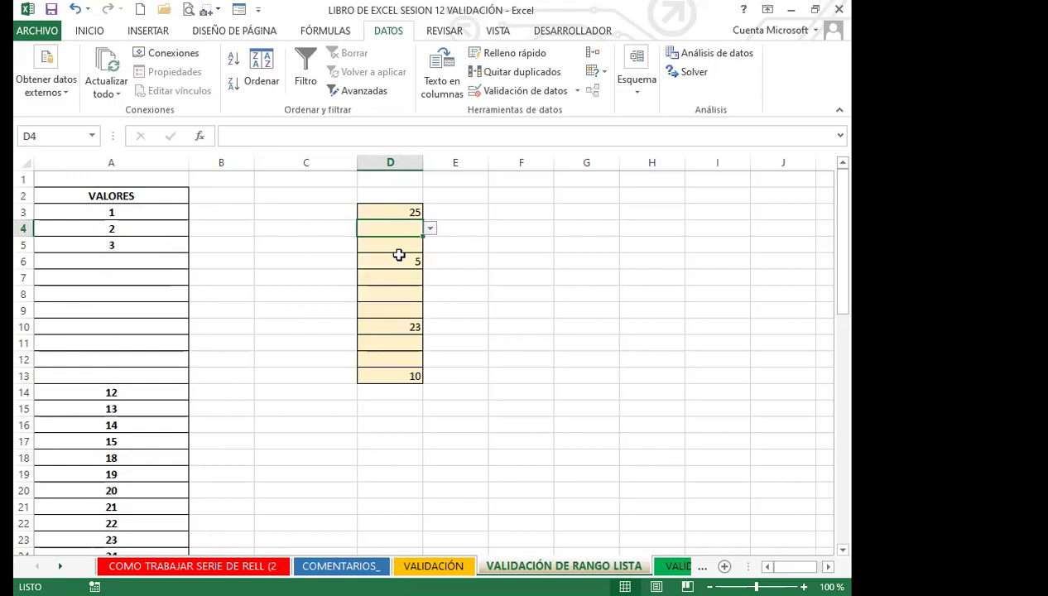
click(429, 229)
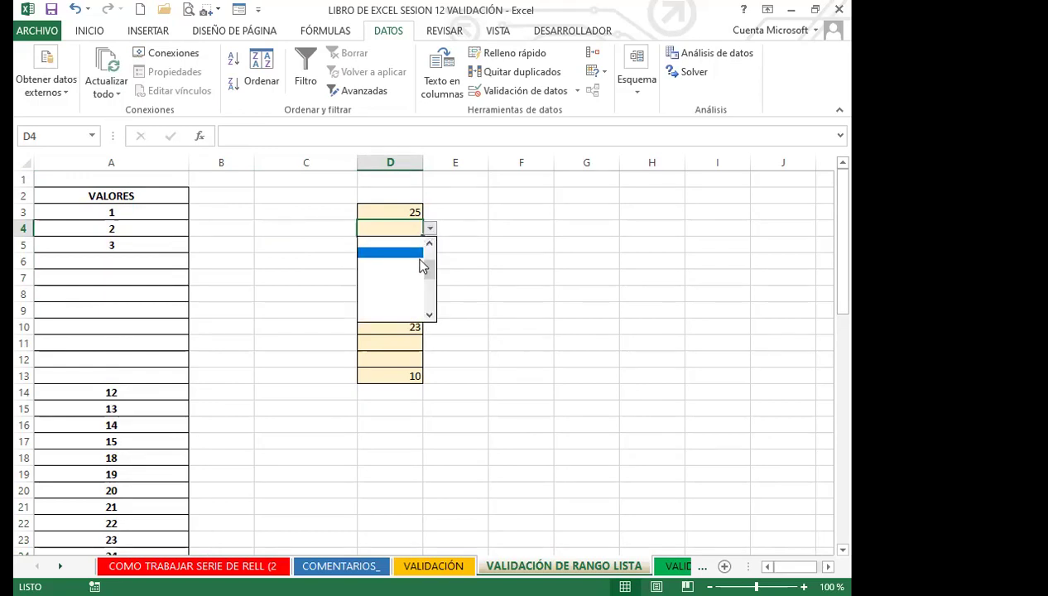
drag(430, 272, 430, 259)
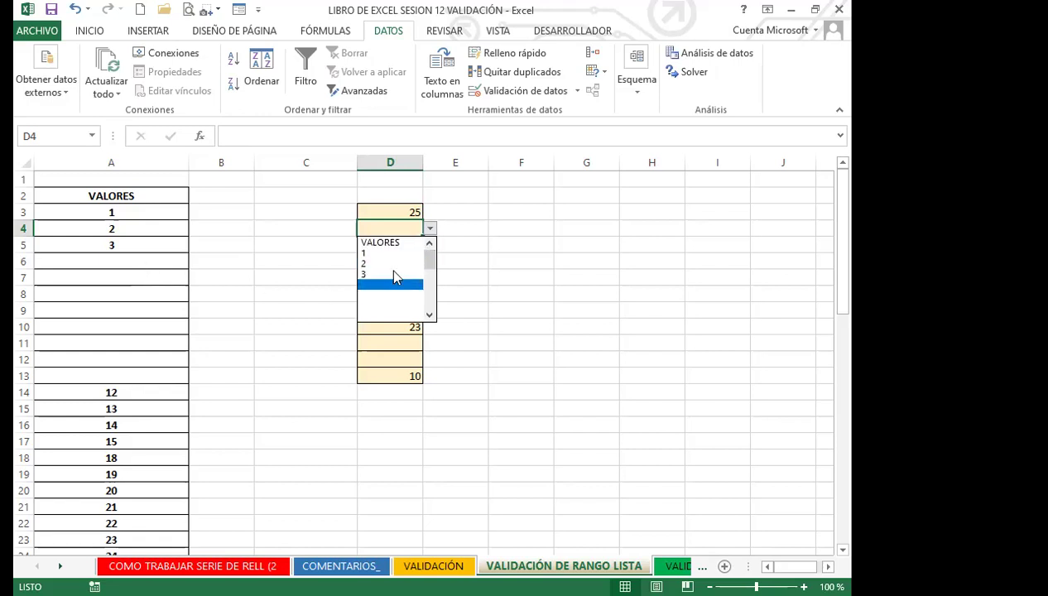
drag(428, 265, 430, 308)
click(366, 316)
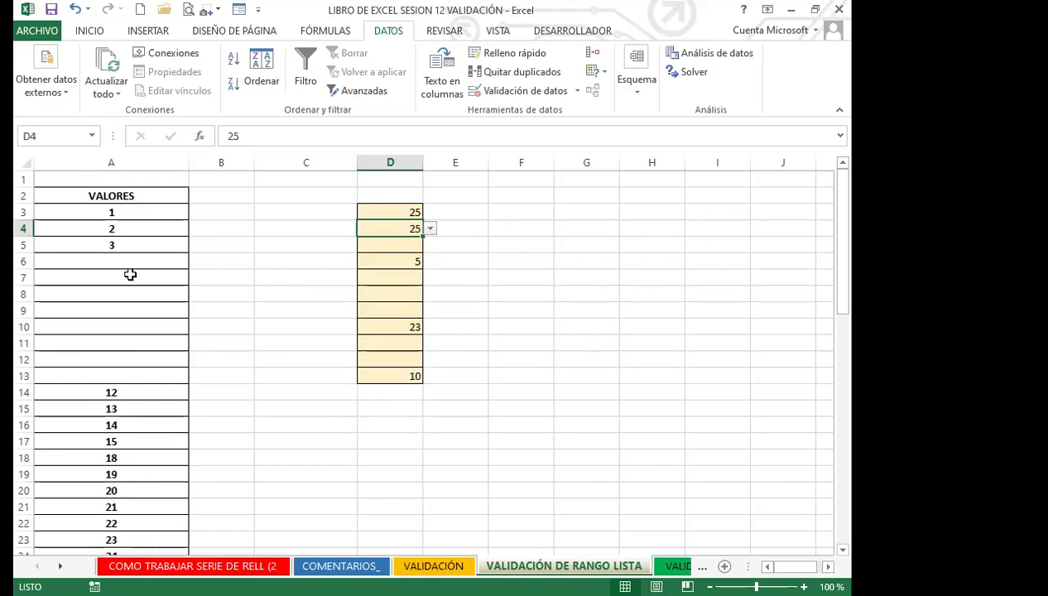
Step: Clear cell D6 and try to enter 5, a value removed from the VALORES list, in it
click(386, 263)
key(Delete)
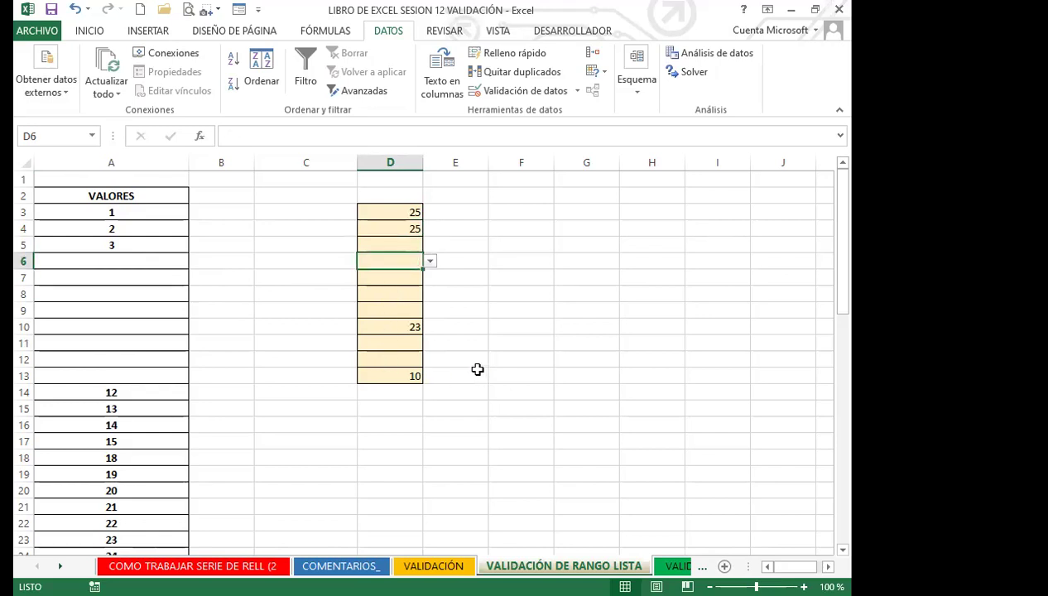
text(5)
key(Return)
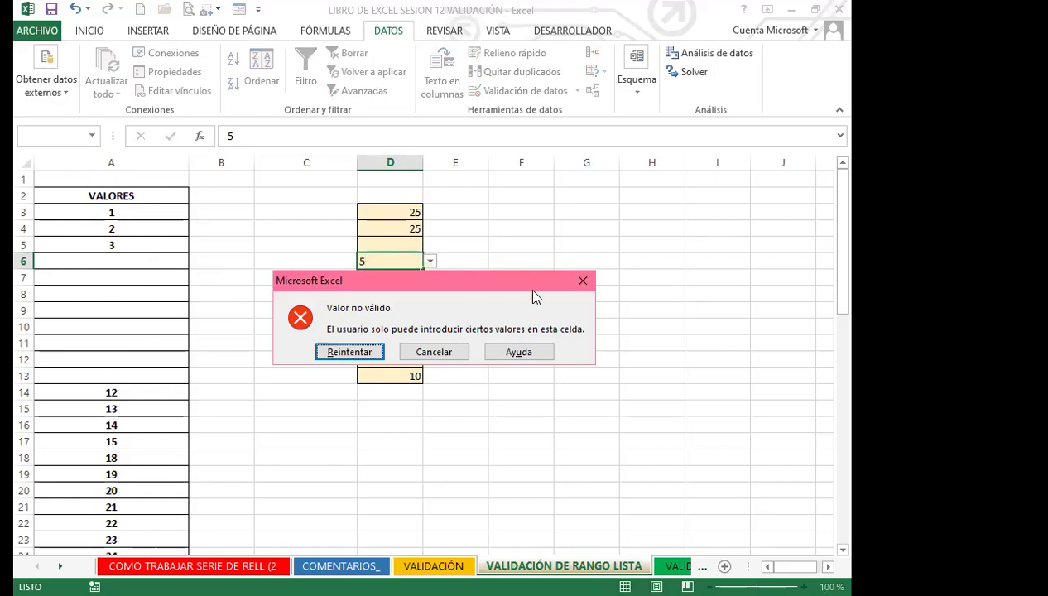
key(Escape)
Step: Review the validation dropdown list of cell D9 and try to enter 26 in that cell
click(403, 308)
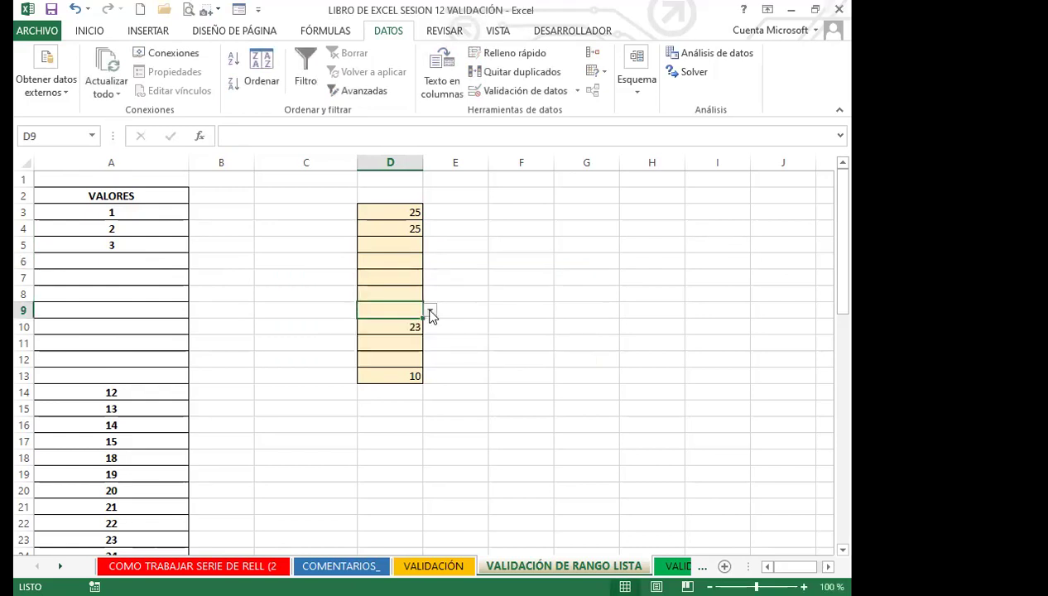
click(429, 310)
drag(429, 350, 430, 396)
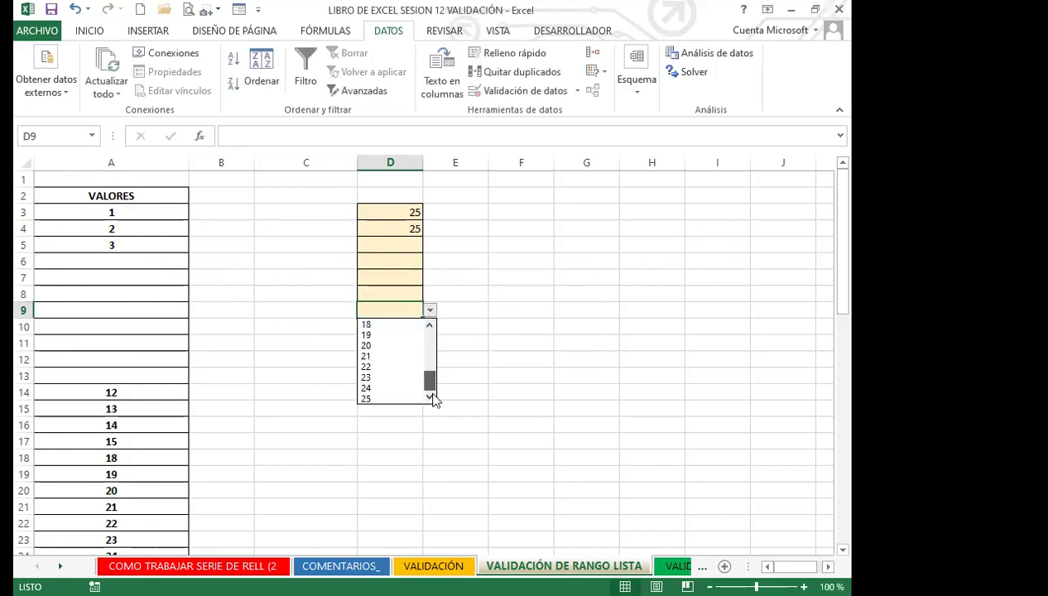
click(395, 306)
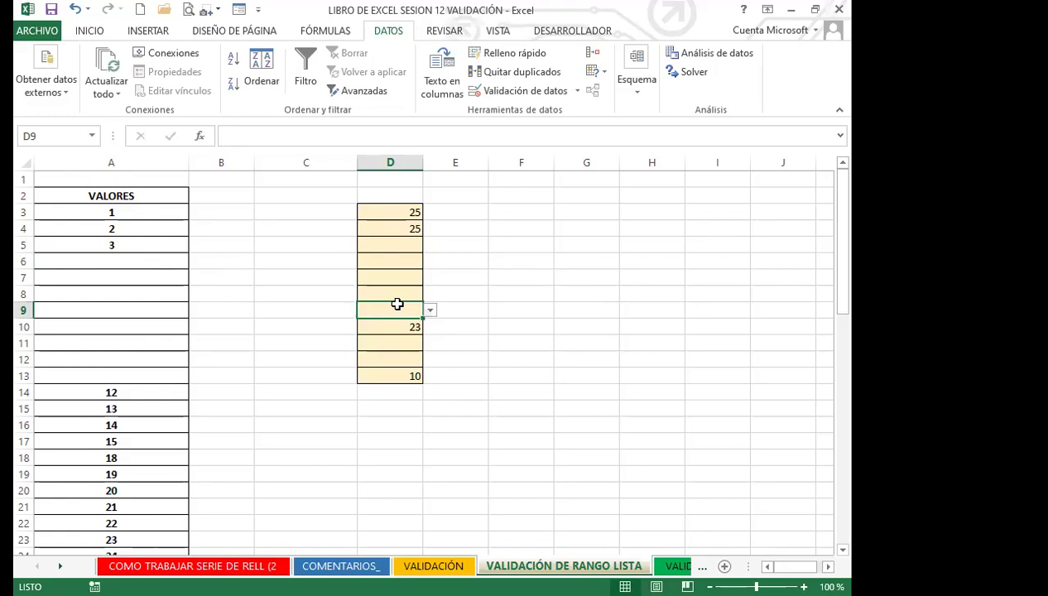
text(26)
key(Return)
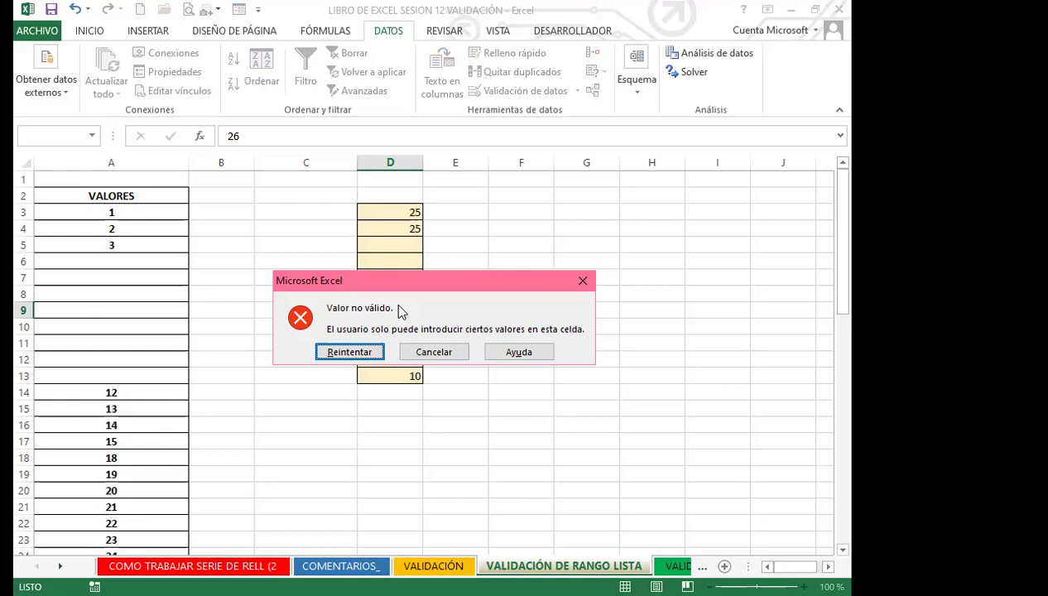
click(582, 281)
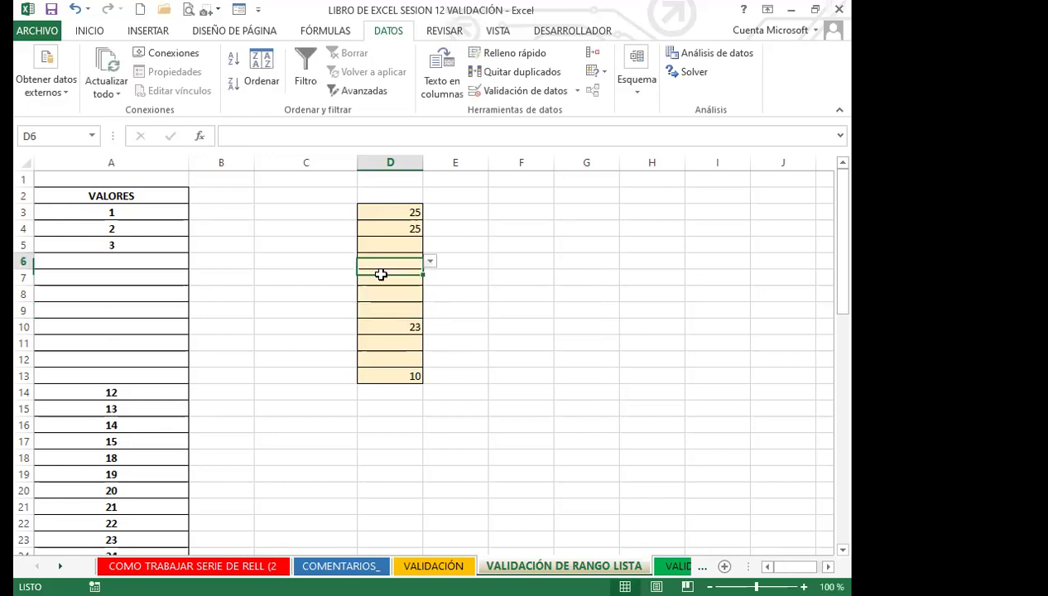
Step: Fill cells A6:A12 of the VALORES list with seven first names in capitals, one per cell
click(166, 267)
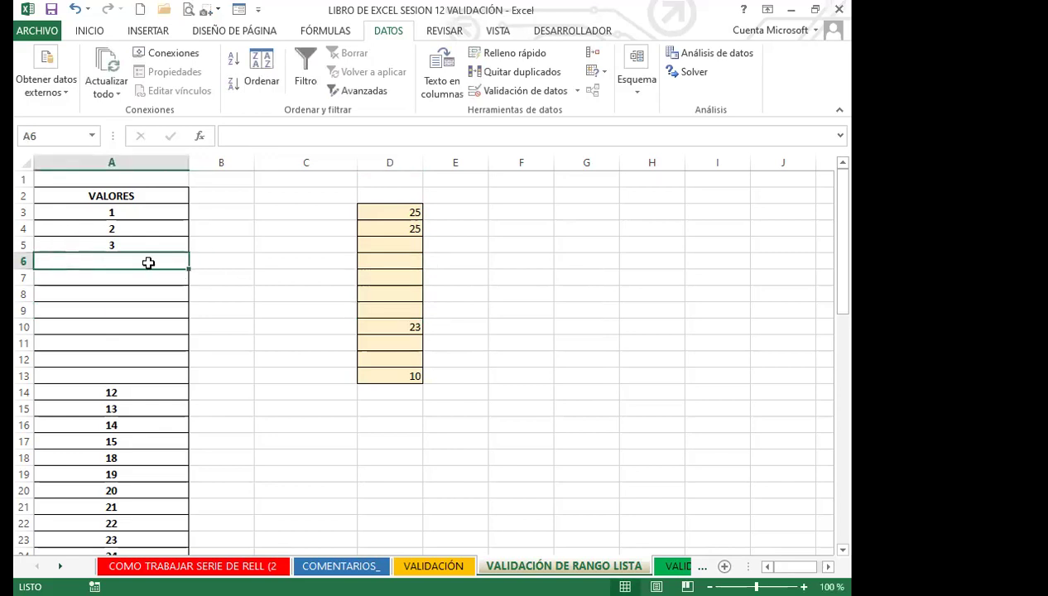
text(VANESSA)
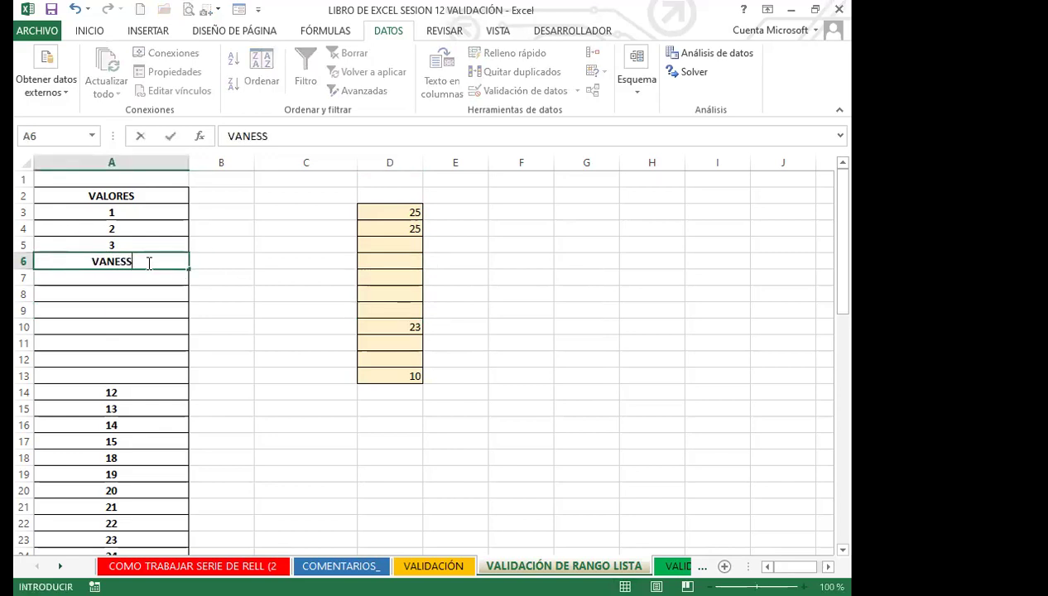
key(Return)
text(CARLOS)
key(Return)
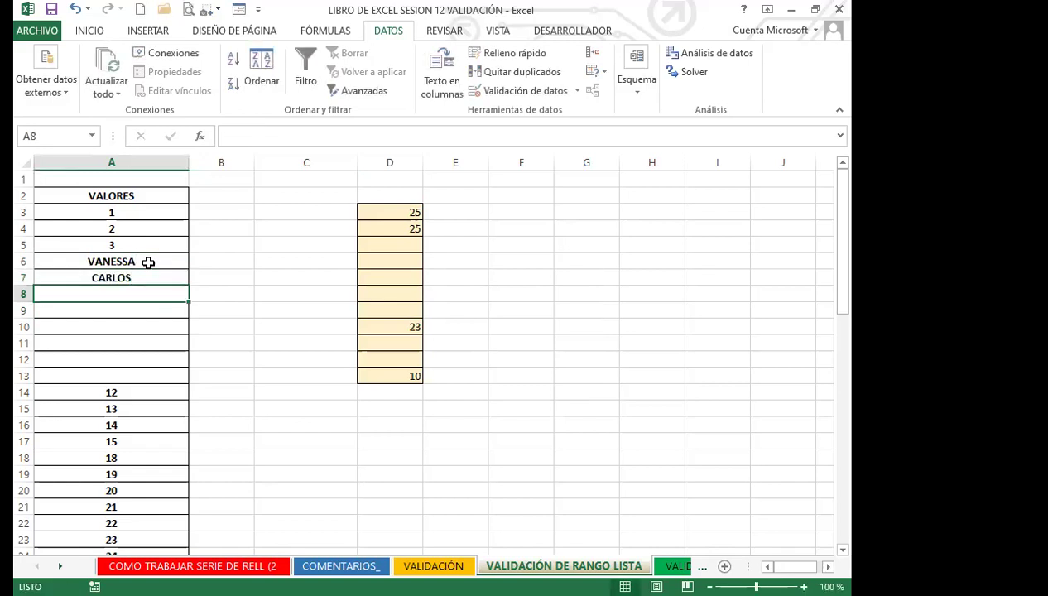
text(RAFAEL)
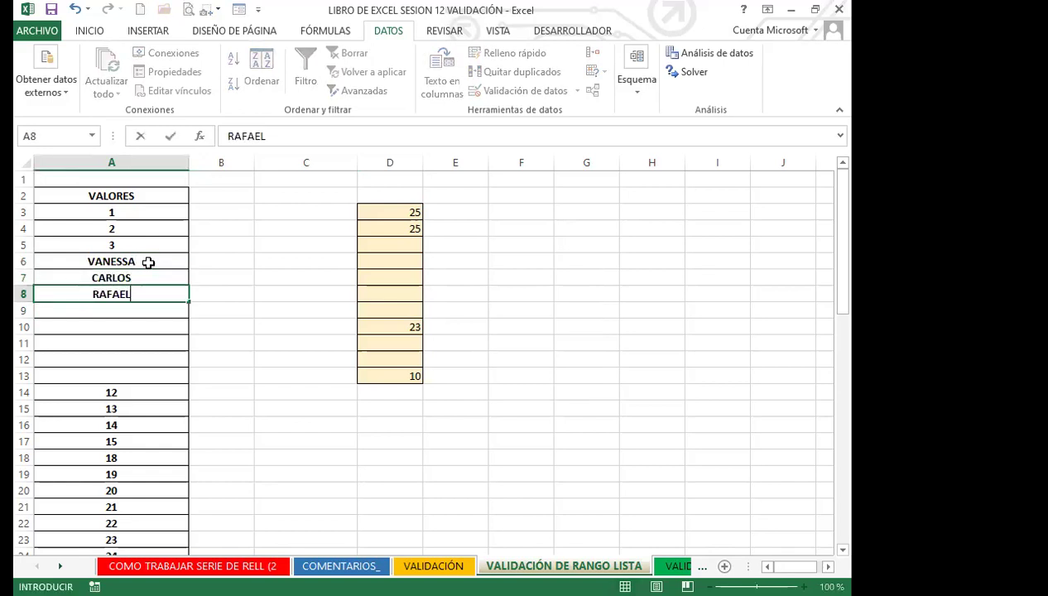
key(Return)
text(DANIELA)
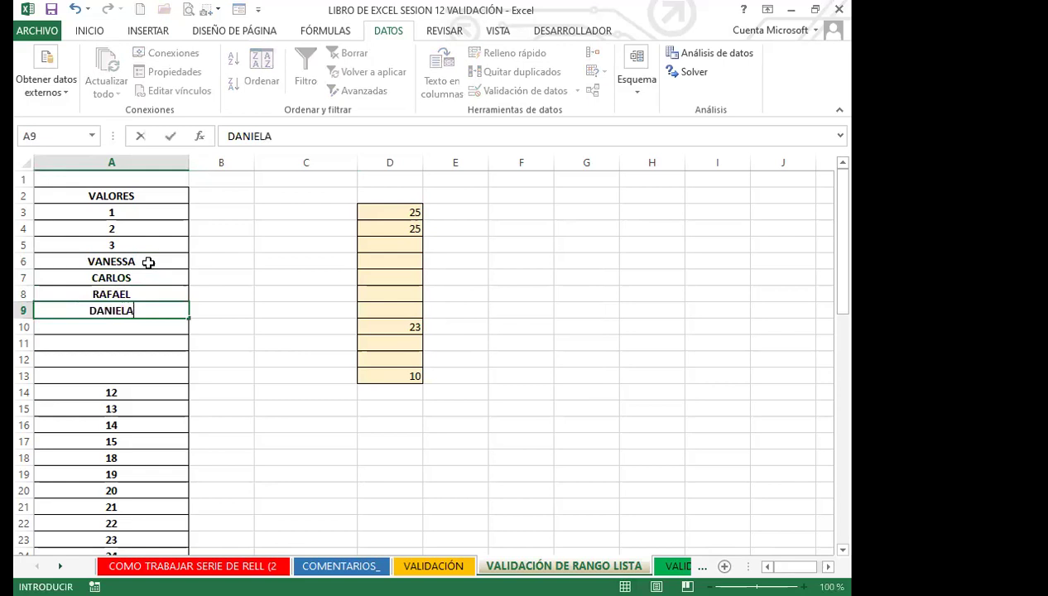
key(Return)
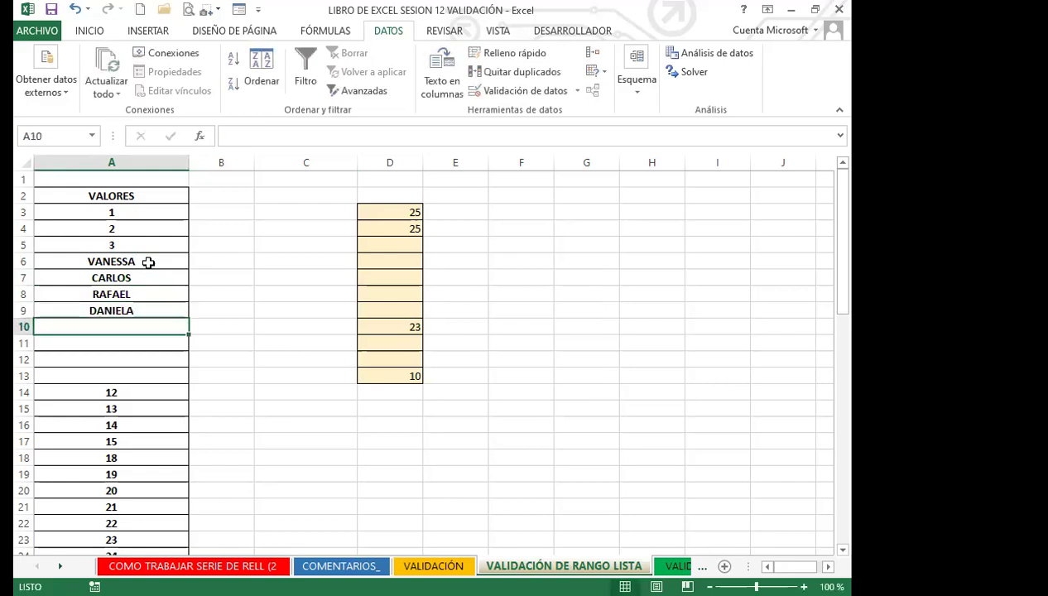
text(ANTONIO)
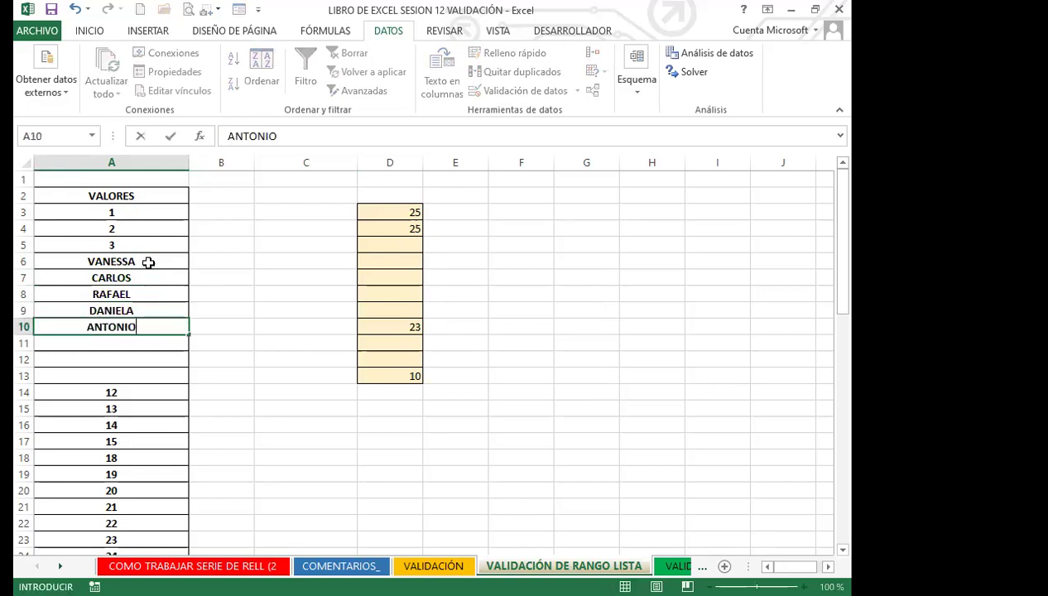
key(Return)
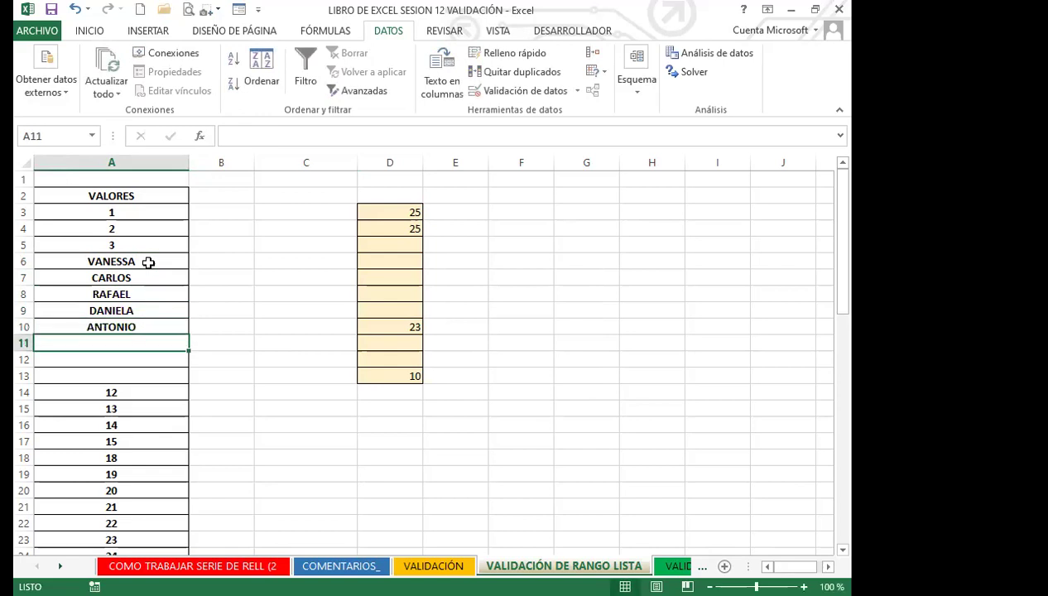
text(ZOBEYDA)
key(Return)
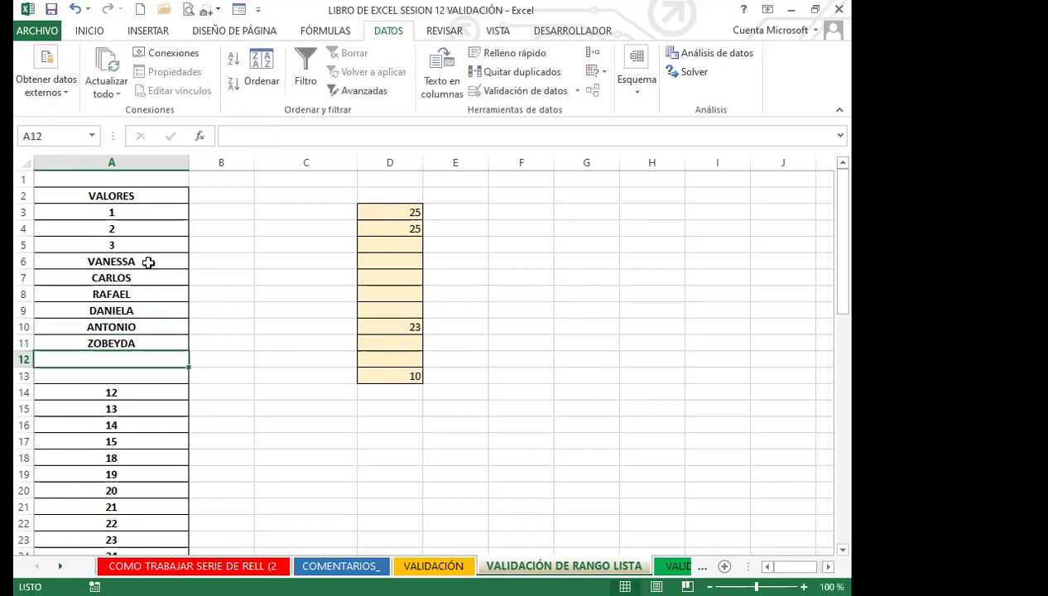
text(CAMILA)
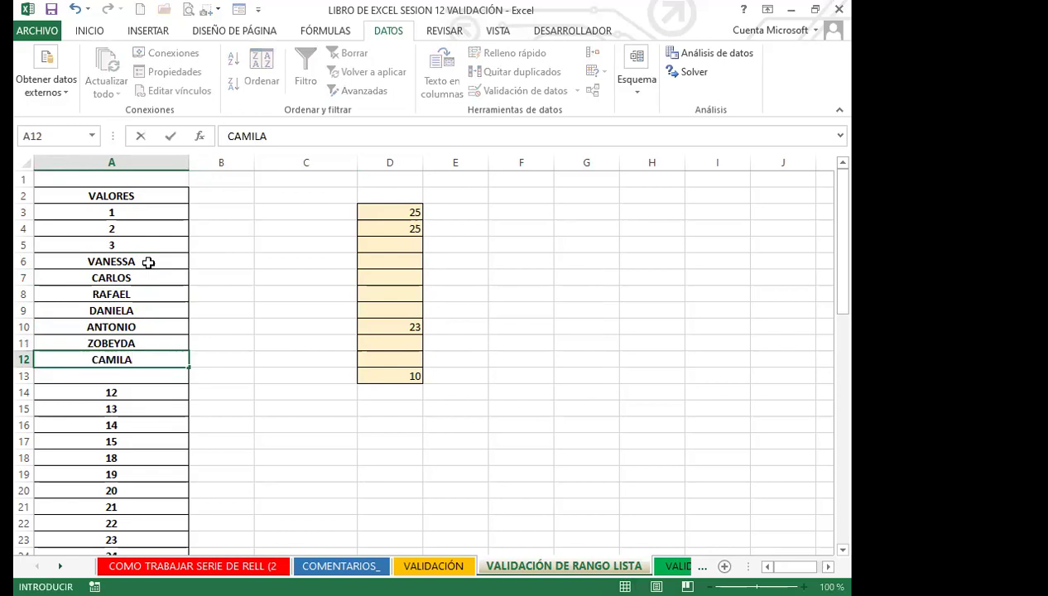
click(140, 290)
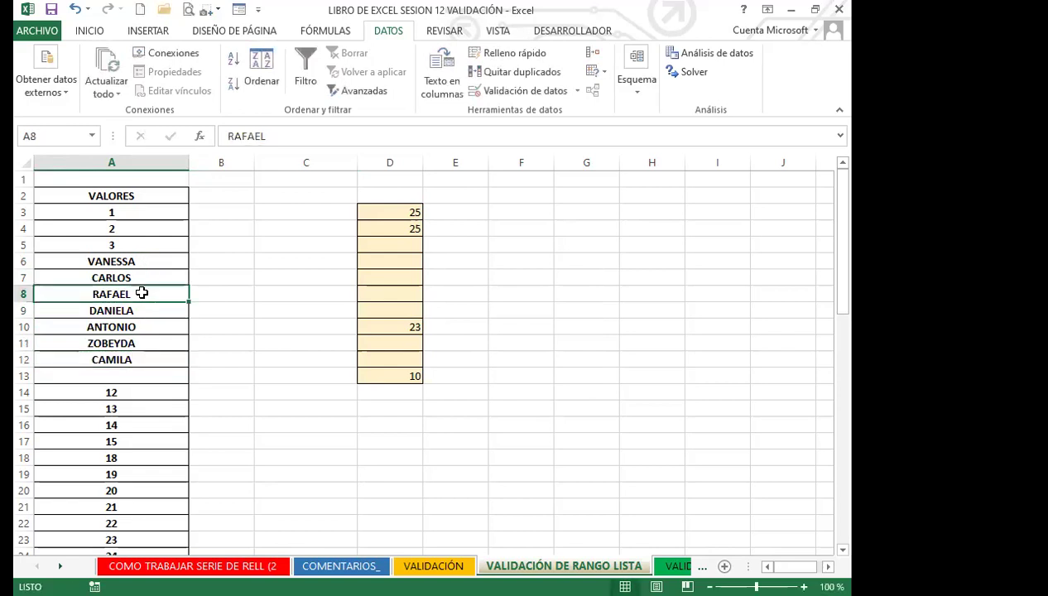
Step: Choose the first name listed in A6 for cell D6 from its validation dropdown list
click(406, 262)
click(430, 261)
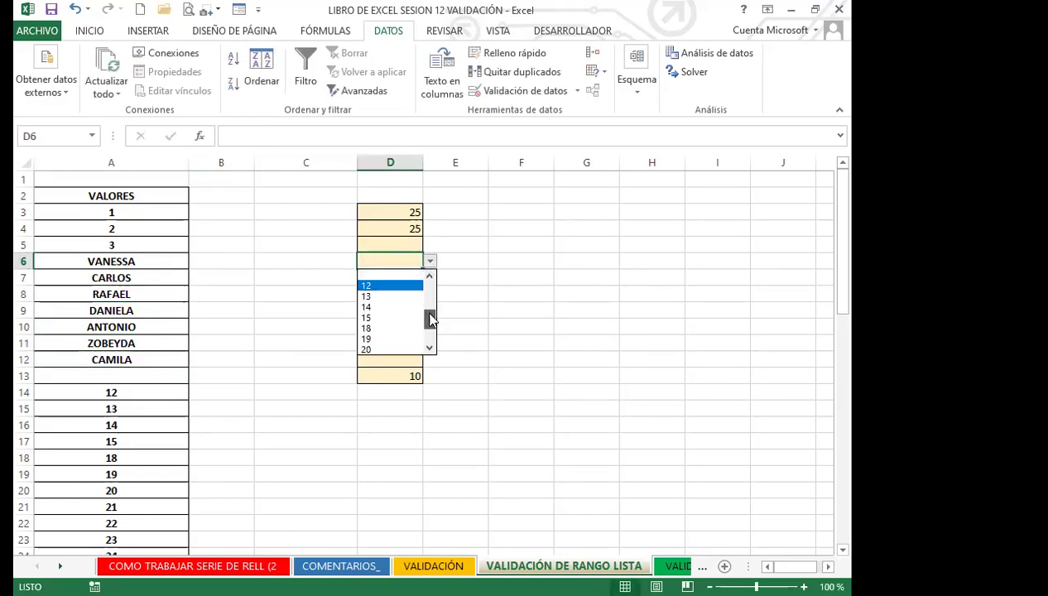
drag(428, 316, 432, 277)
click(381, 317)
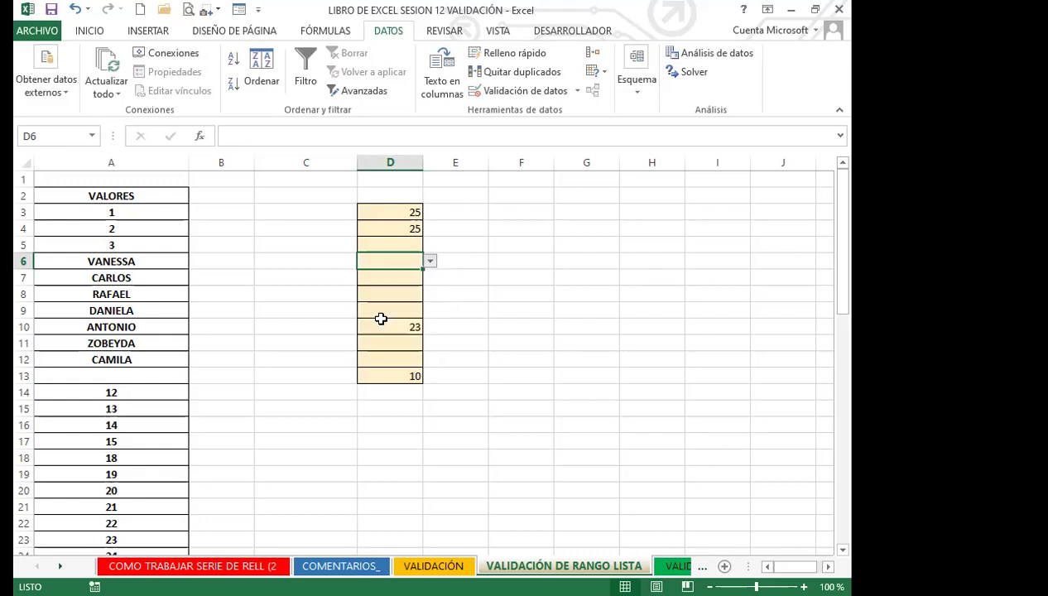
Step: Choose the first name listed in A11 for cell D7 from its validation dropdown list
click(421, 280)
click(429, 277)
drag(433, 339, 432, 310)
scroll(430, 311, down, 2)
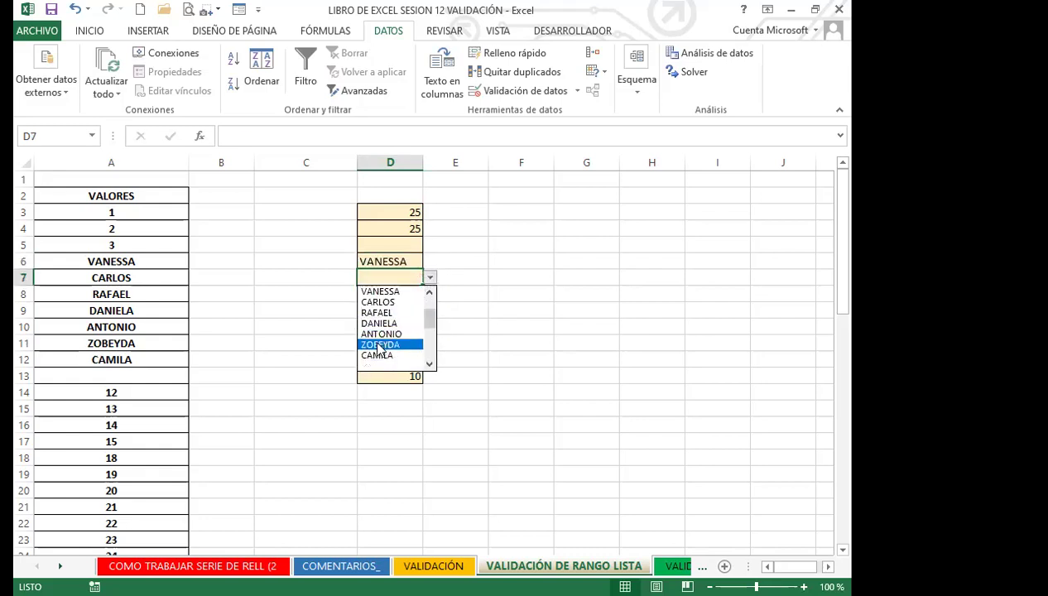
click(377, 345)
Step: Choose the first name listed in A12 for cell D8 from its validation dropdown list
click(391, 291)
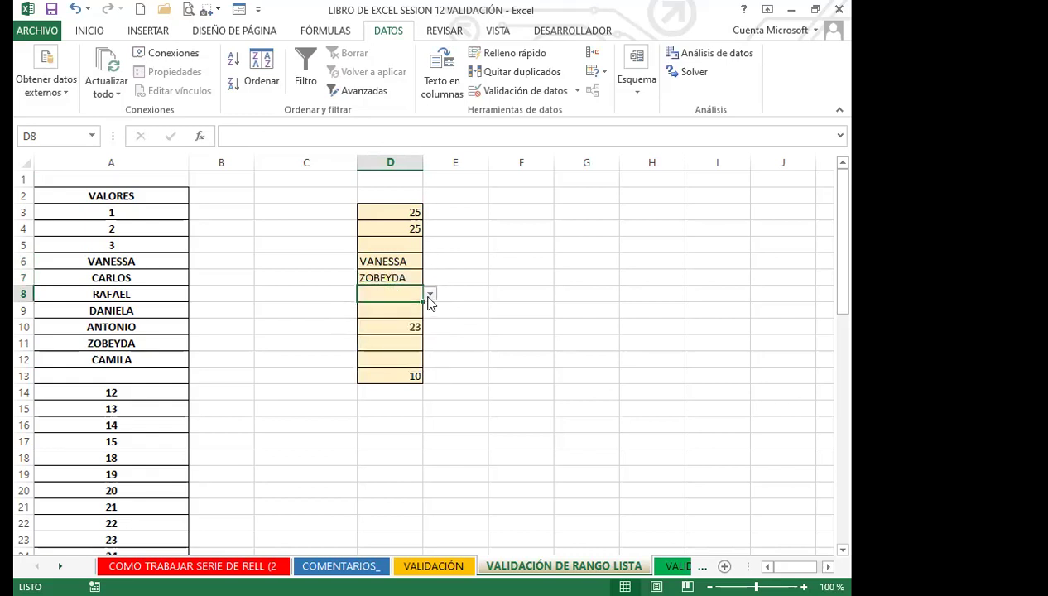
click(429, 294)
mouse_move(430, 348)
mouse_down()
mouse_move(431, 362)
mouse_move(432, 332)
mouse_move(430, 343)
mouse_up()
click(380, 350)
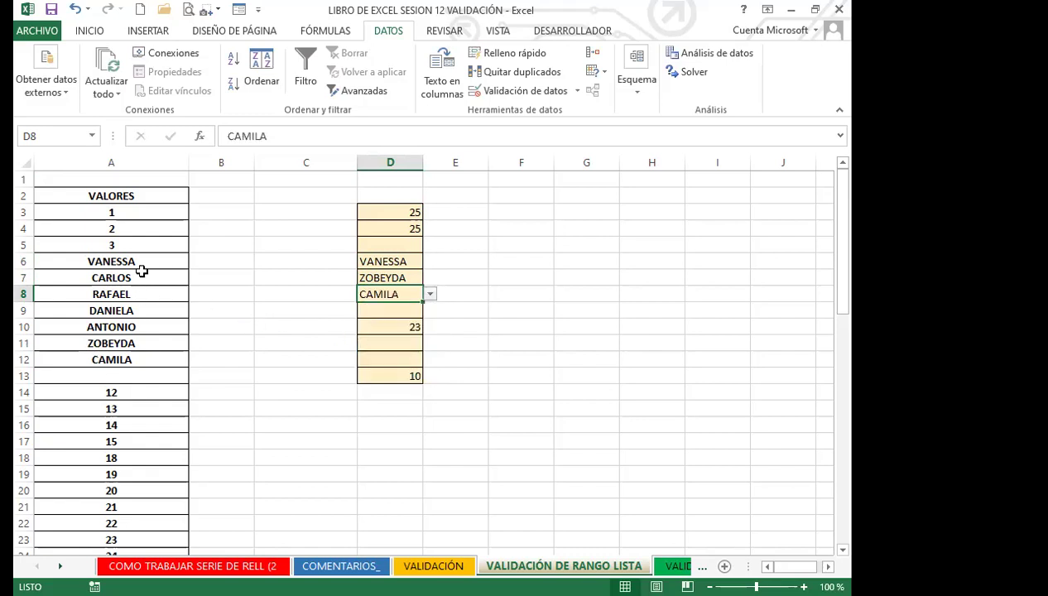
Step: Select the VALORES list in column A to show the source range, and set cell D9 to 15
drag(156, 195, 149, 494)
scroll(388, 311, up, 2)
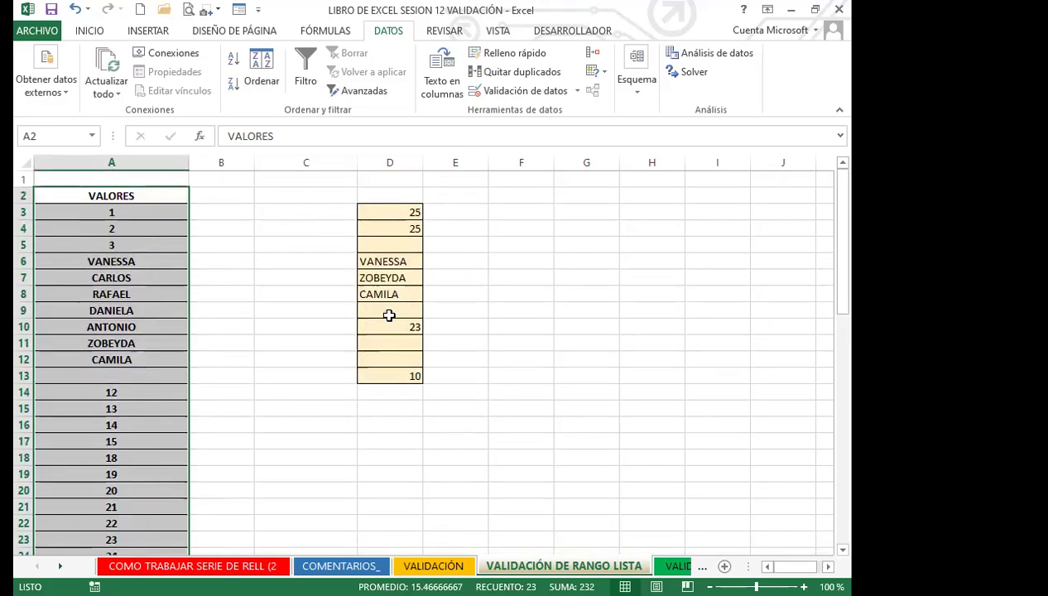
click(389, 308)
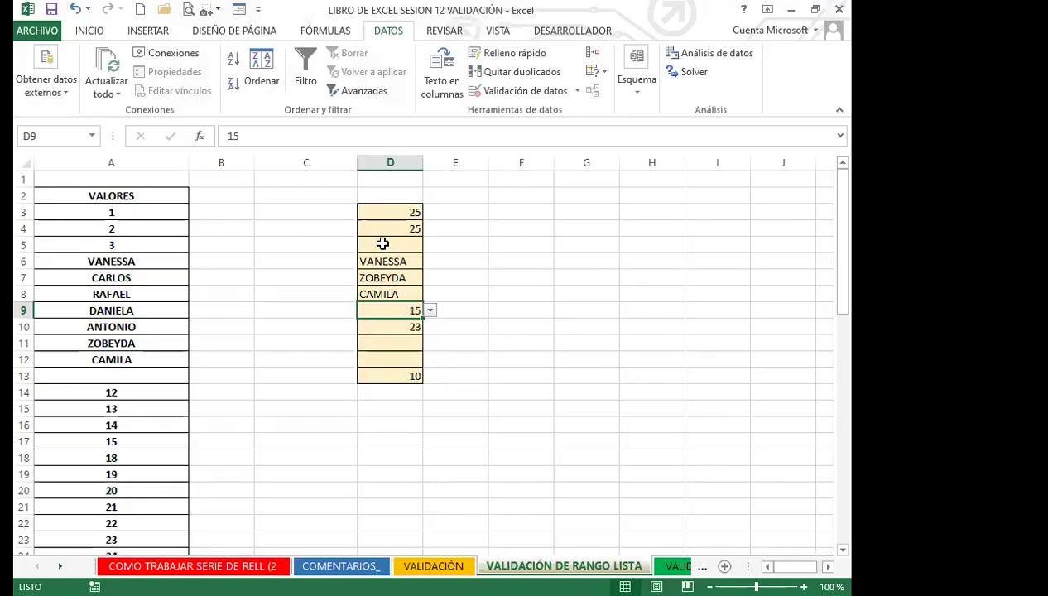
Step: Try to enter a first name that is missing from the VALORES list in cell D5, and cancel the entry
click(381, 245)
double_click(381, 246)
text(ANDREA)
click(376, 245)
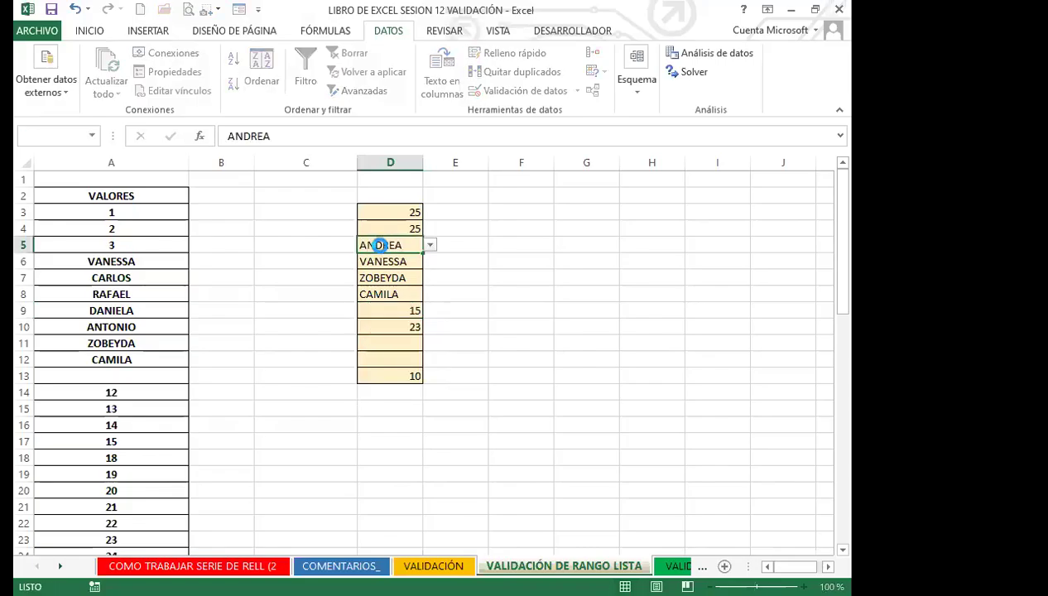
key(Return)
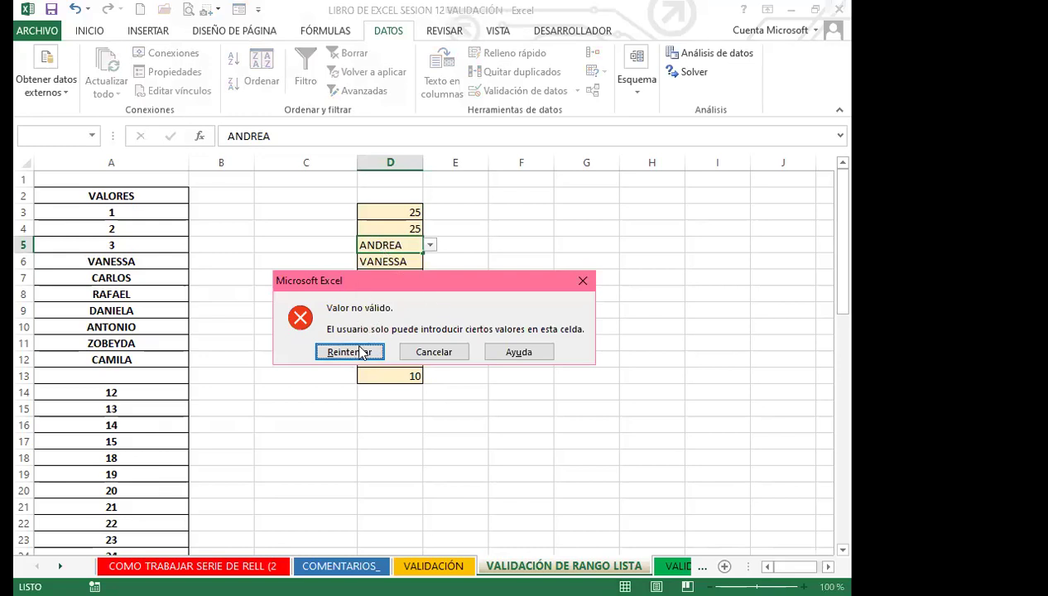
click(433, 352)
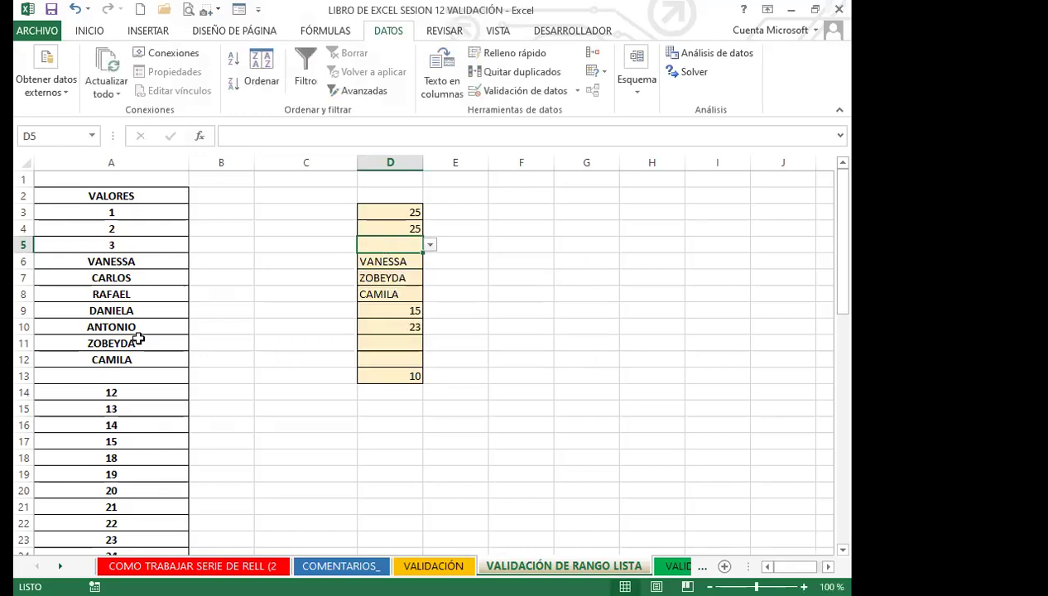
Step: Clear the first names from A6:A12 and fill the number series from A4:A5 down to A13
click(141, 341)
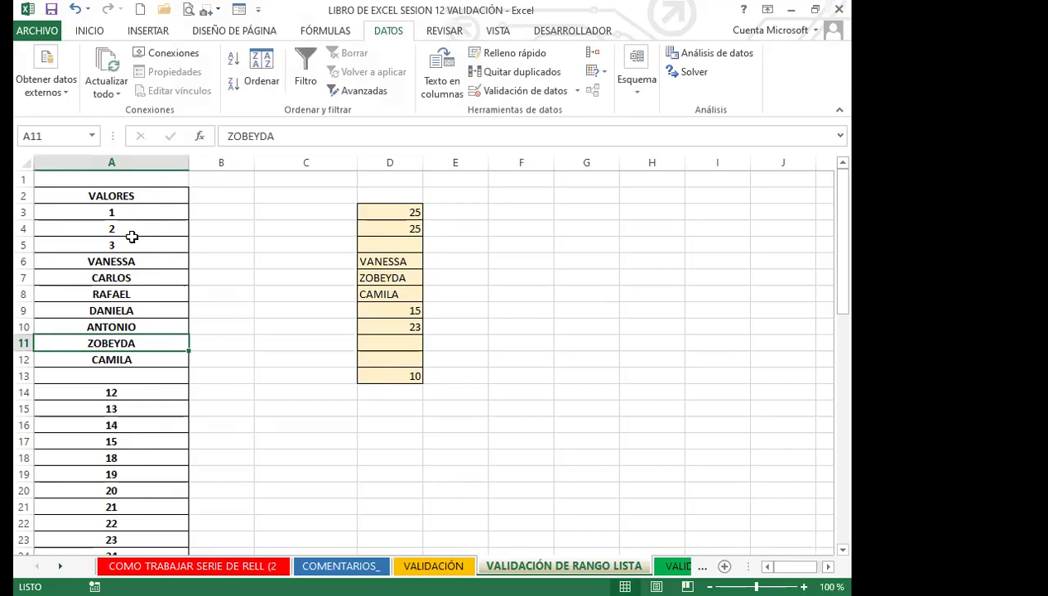
click(115, 436)
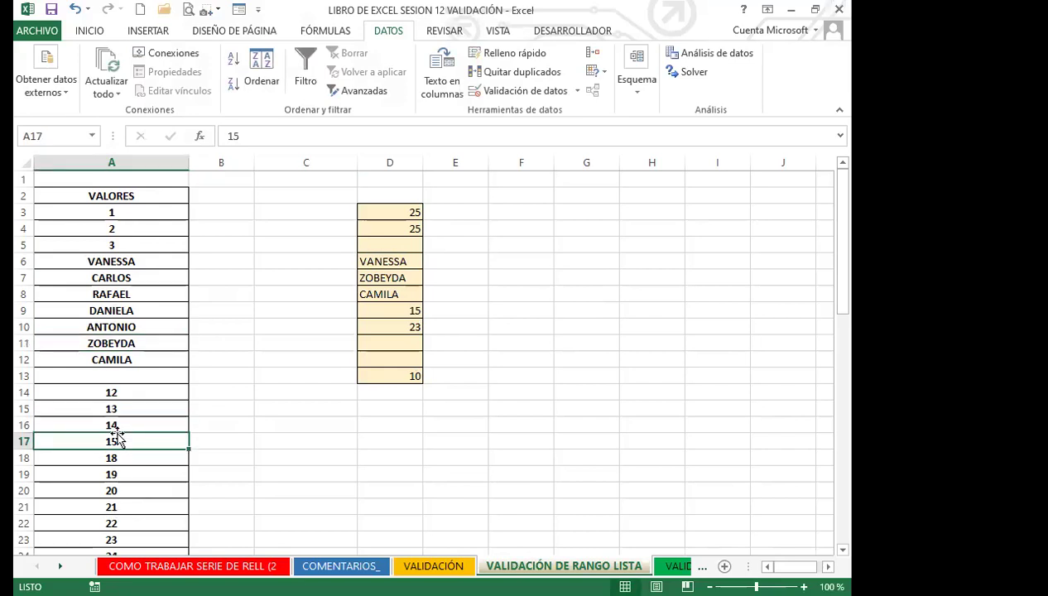
drag(154, 261, 152, 354)
key(Delete)
drag(139, 231, 185, 271)
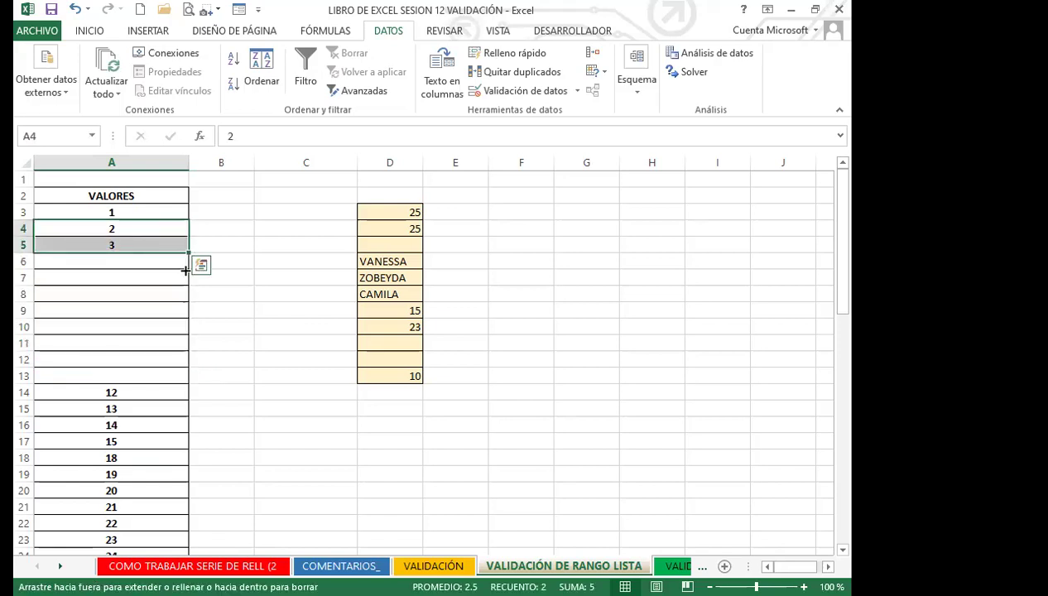
drag(182, 376, 181, 377)
click(128, 439)
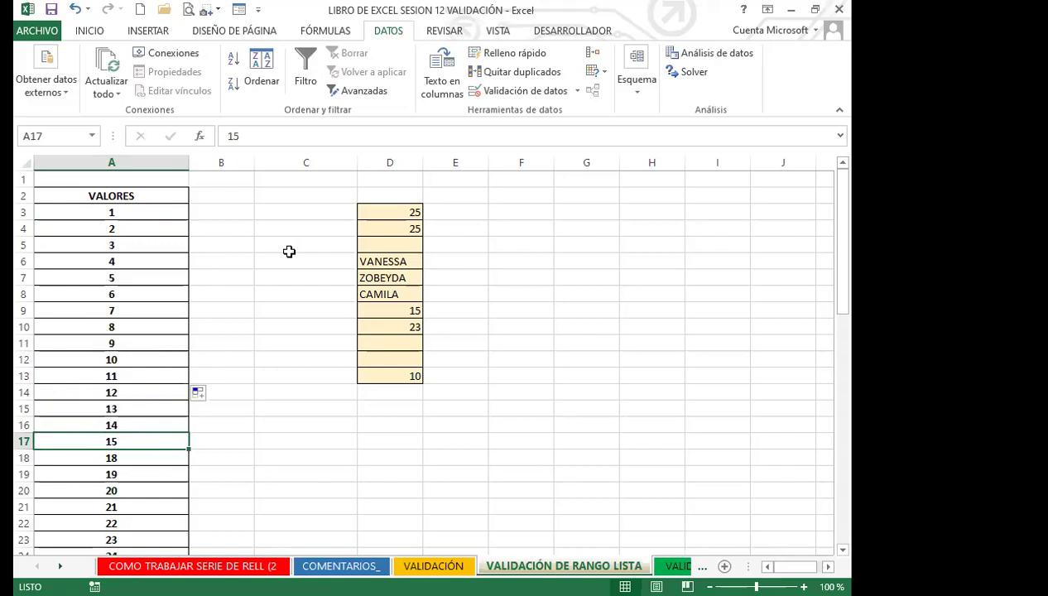
Step: Examine the updated values offered in cell D4's validation dropdown list
click(386, 230)
click(430, 228)
scroll(428, 264, up, 5)
drag(430, 261, 431, 311)
click(411, 296)
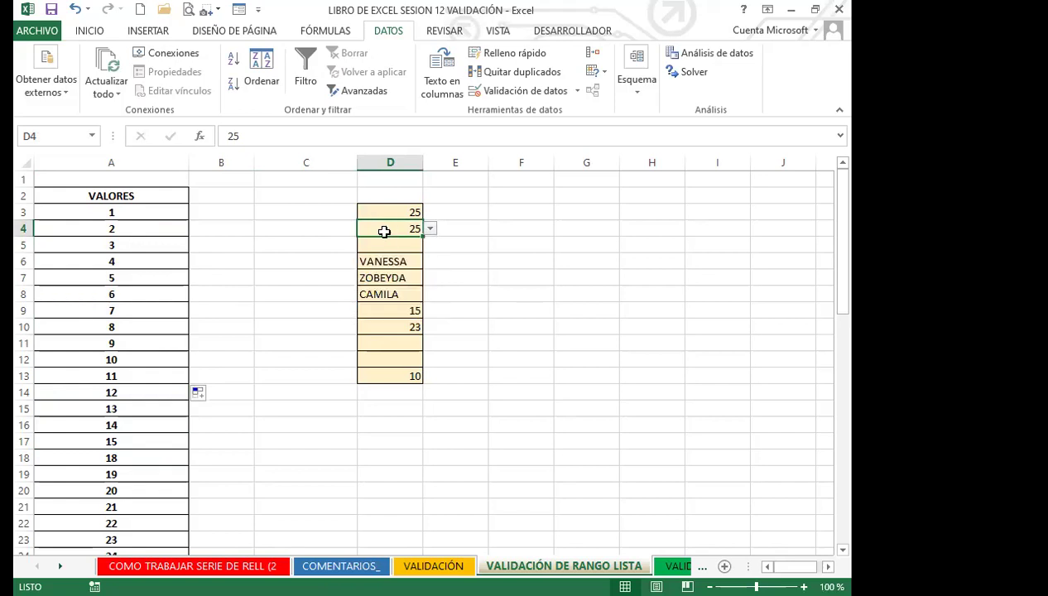
Step: Clear the first names from D6:D8 and choose 25 for cell D6 from its validation dropdown list
drag(388, 258, 386, 294)
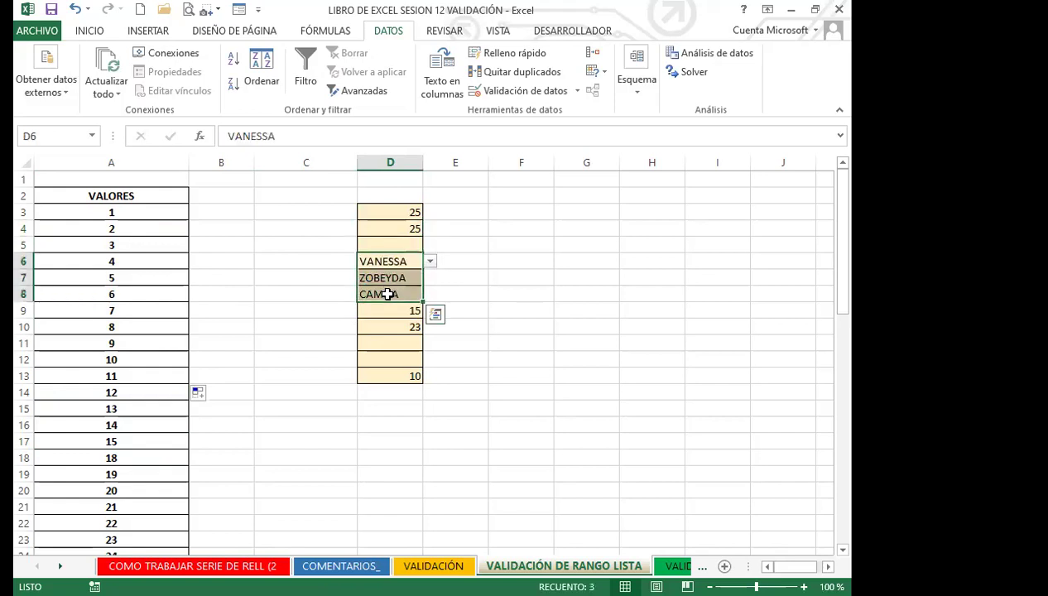
key(Delete)
click(384, 263)
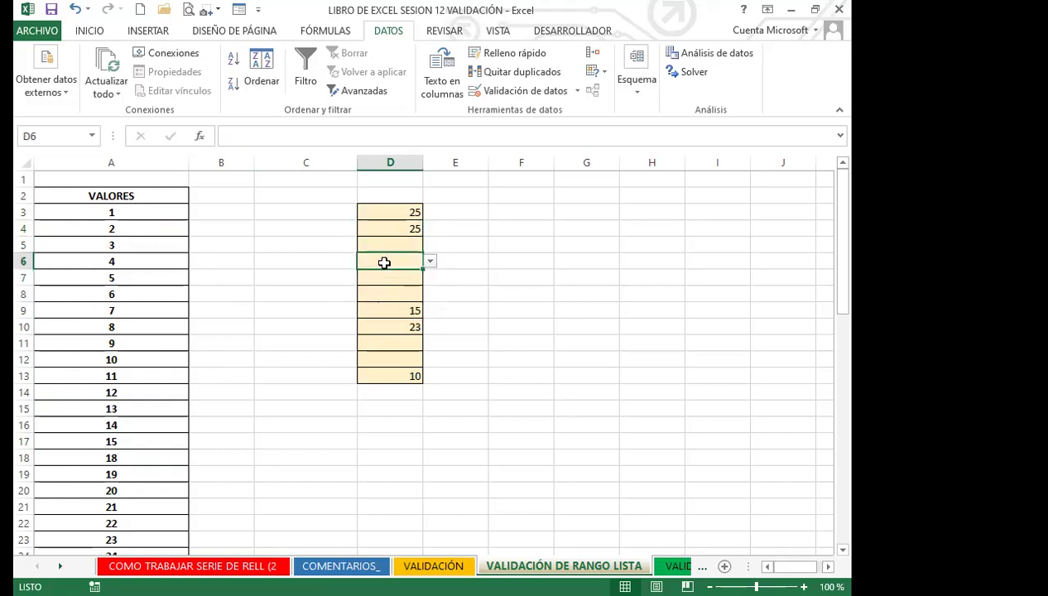
click(431, 262)
drag(428, 299, 397, 355)
click(395, 346)
Step: Choose 3 for cell D8 from its validation dropdown list
click(396, 295)
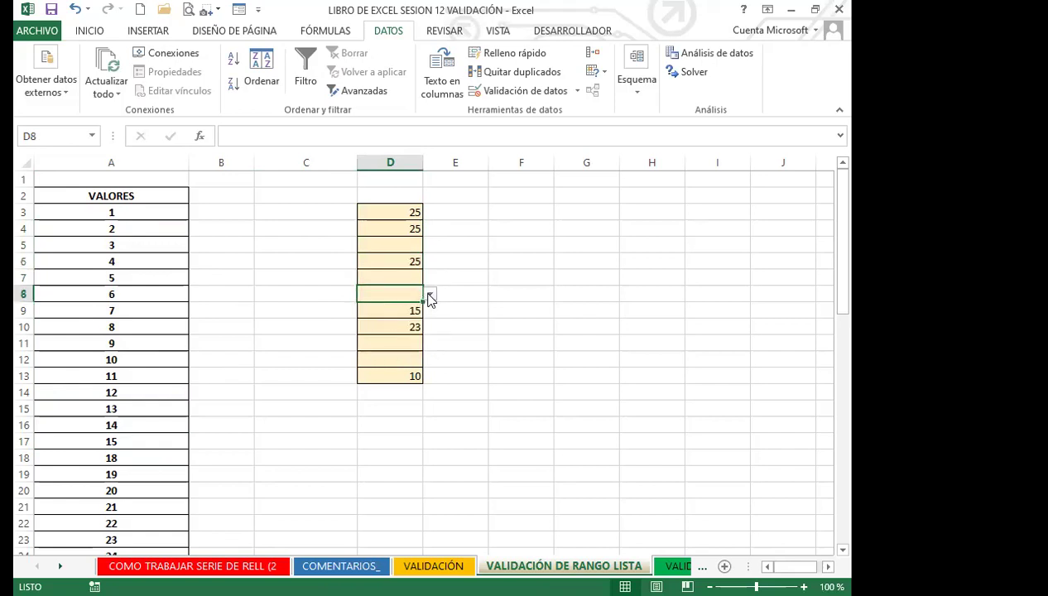
click(431, 294)
click(377, 337)
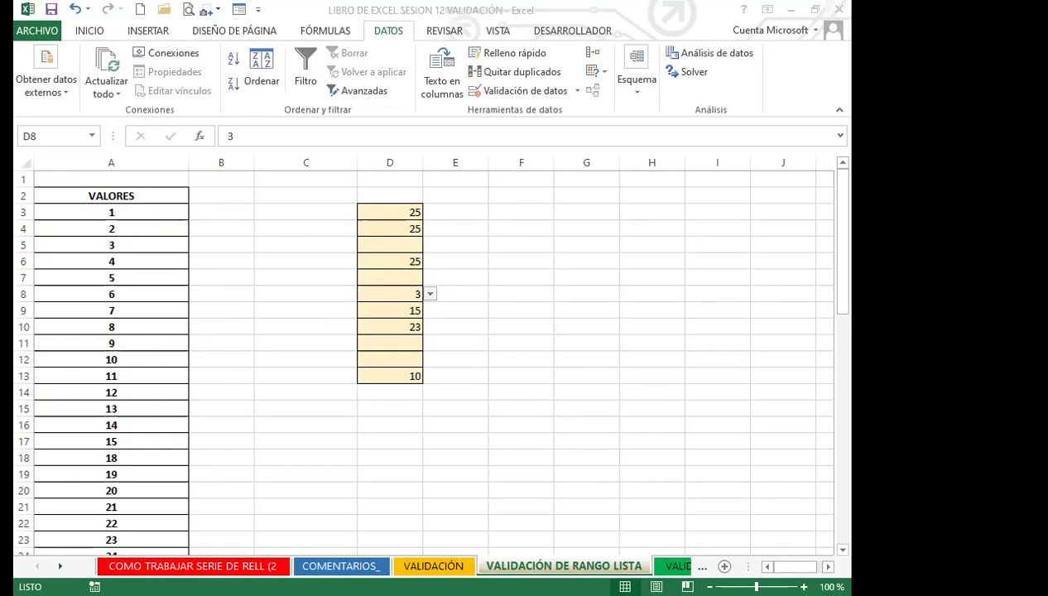
Step: Look through the table of full names under the LISTA heading in column A, below the VALORES range
click(369, 441)
scroll(241, 442, down, 5)
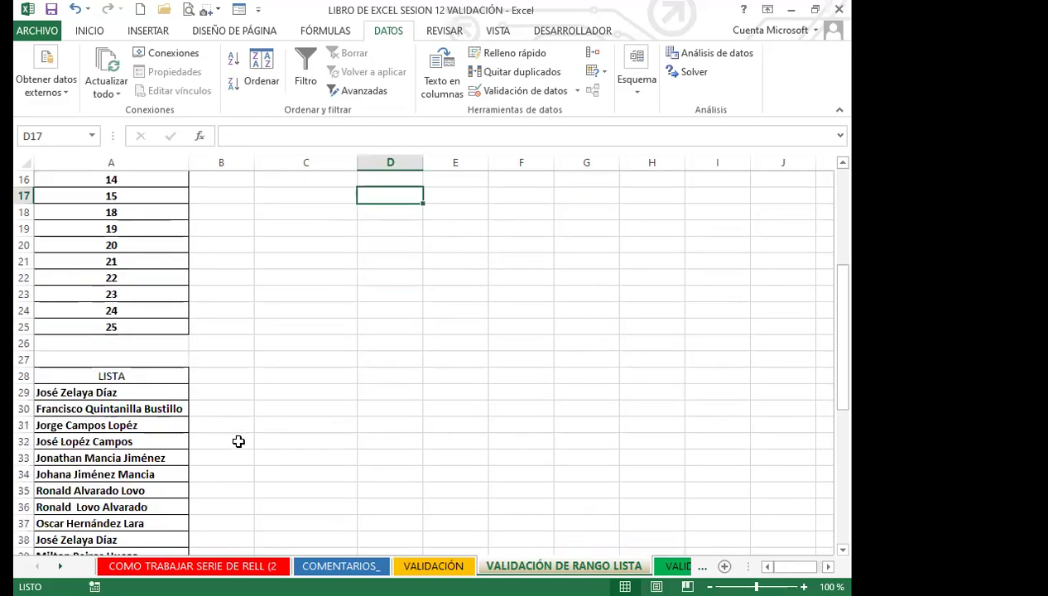
scroll(223, 433, down, 2)
scroll(161, 422, down, 2)
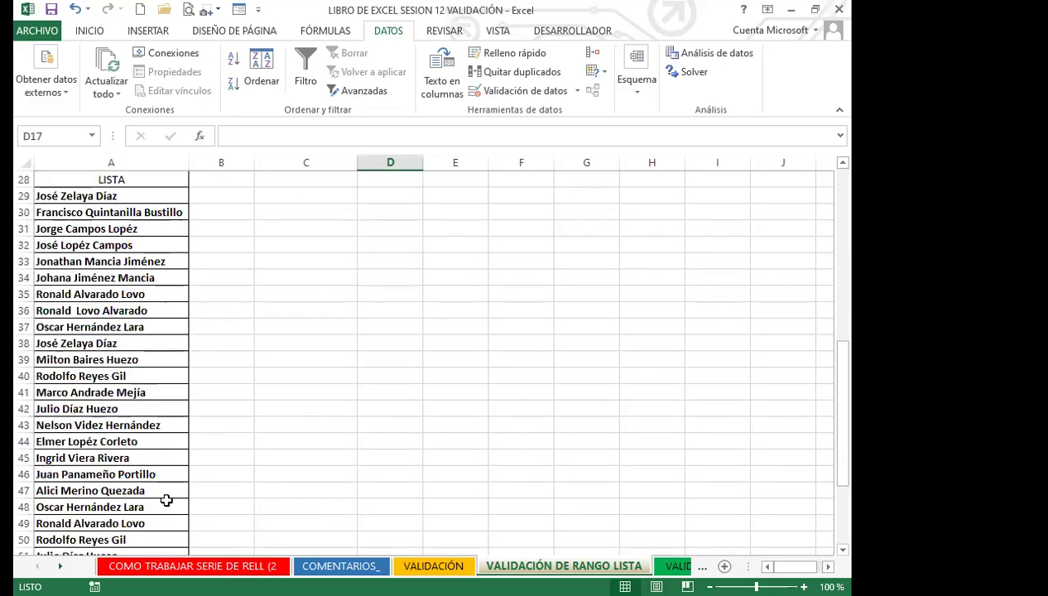
scroll(167, 500, down, 5)
scroll(170, 497, down, 3)
scroll(153, 430, up, 12)
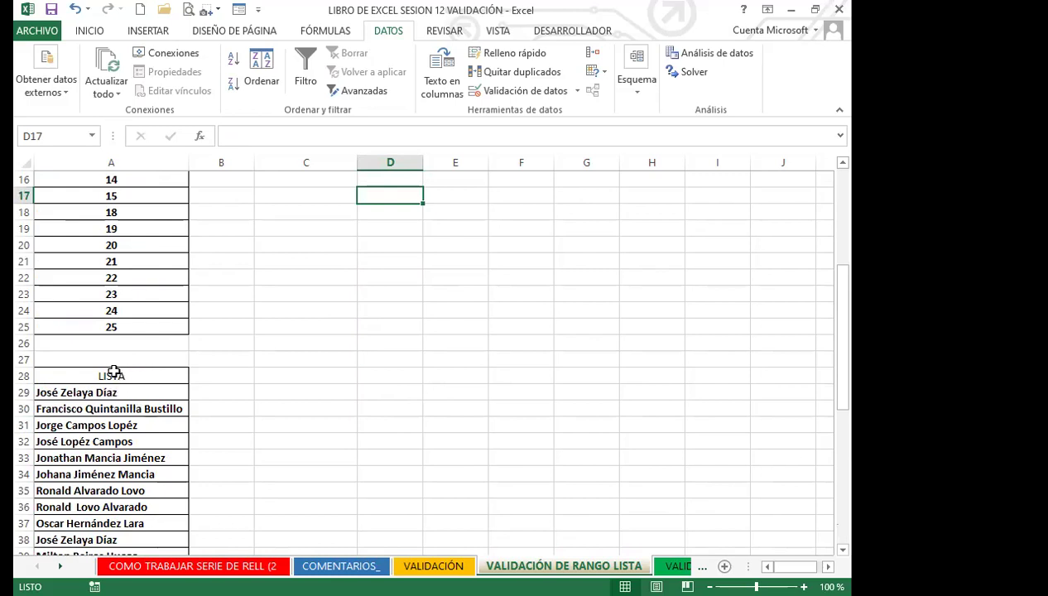
Step: Name the range of full names in A29:A59 as LISTA
drag(140, 396, 132, 520)
scroll(71, 362, up, 10)
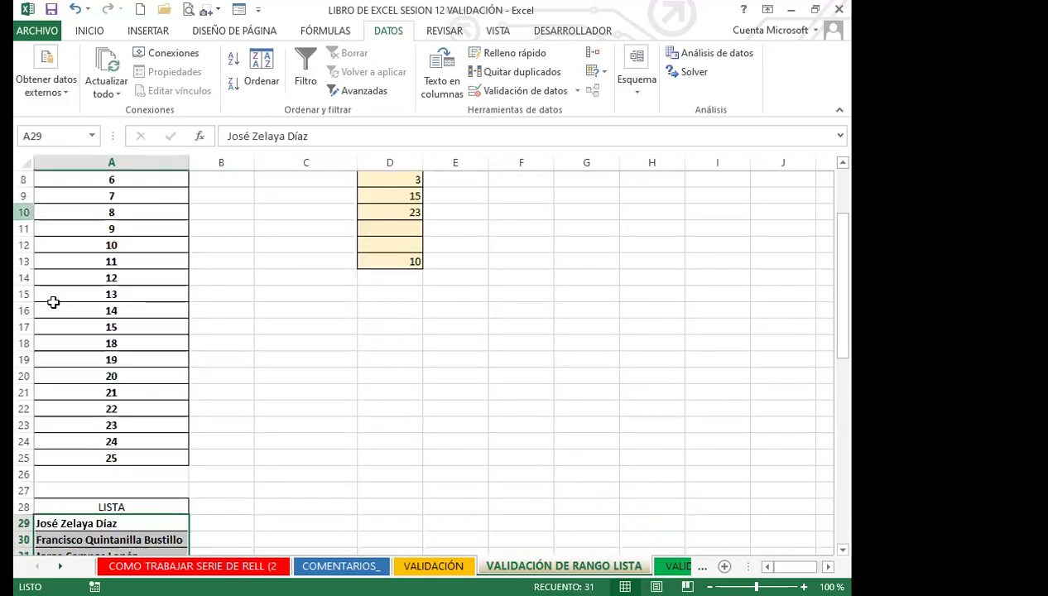
click(65, 139)
text(ÑISTA)
key(BackSpace)
key(BackSpace)
key(BackSpace)
key(BackSpace)
key(BackSpace)
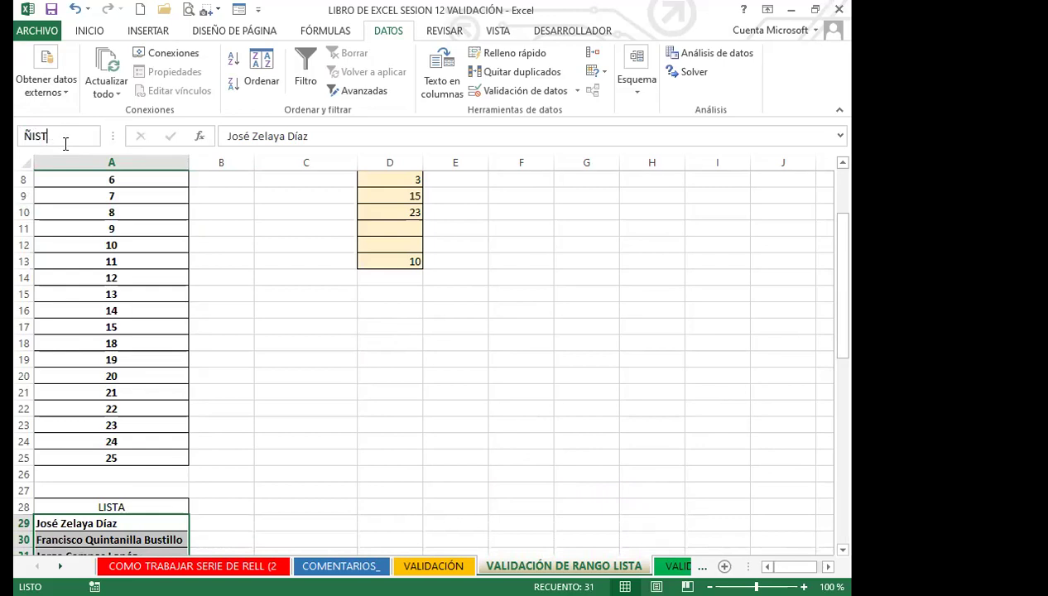
text(LISTA)
key(Return)
Step: Check the LISTA named range and the cells it refers to in the Name Manager
click(264, 475)
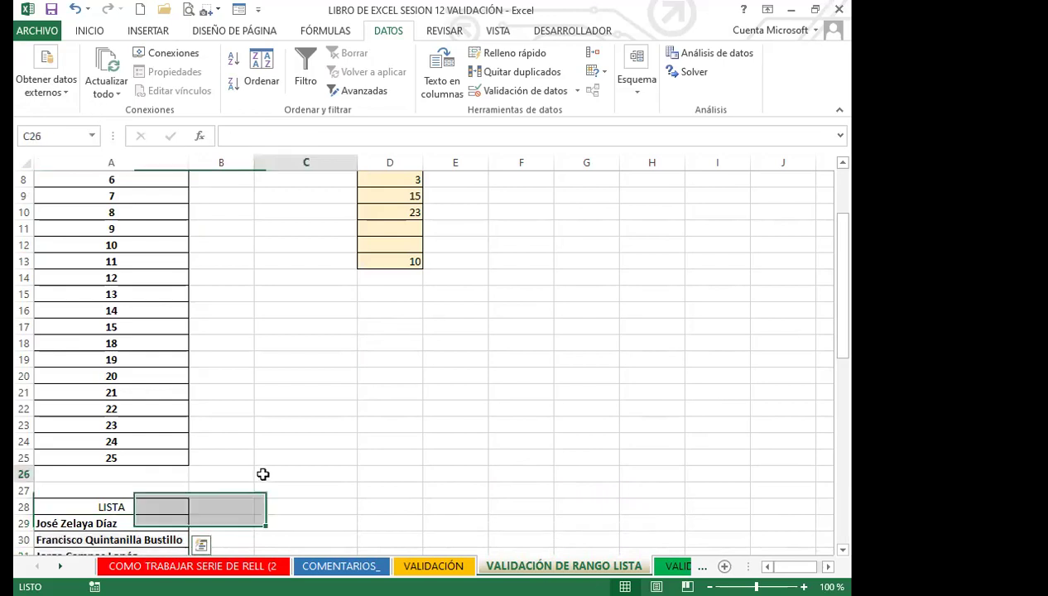
click(312, 31)
click(285, 73)
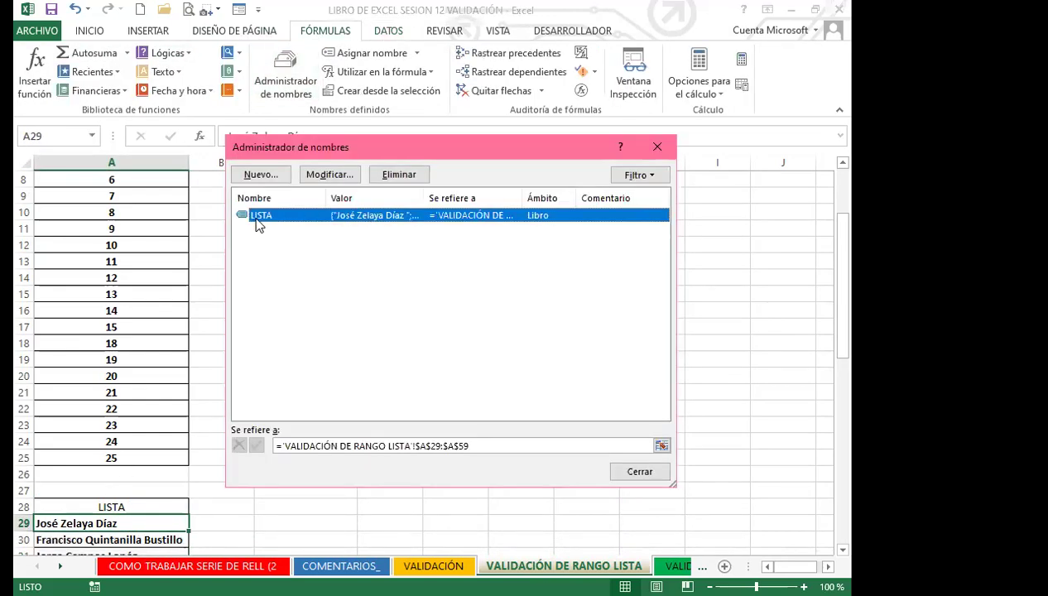
click(659, 147)
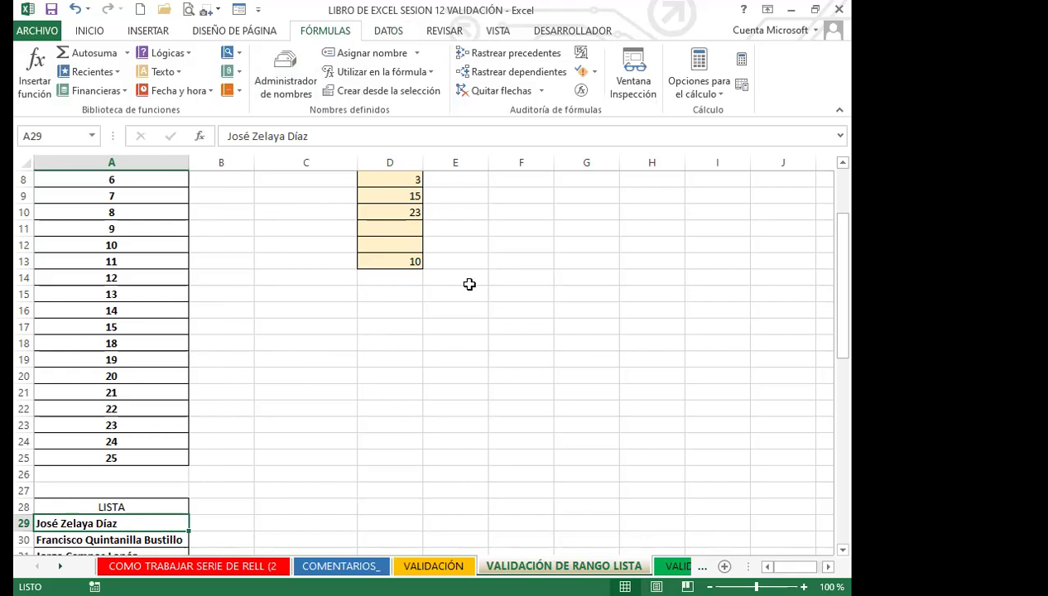
Step: Give G1:G14 dark blue double-line outline and inside borders in the cell format settings
scroll(510, 304, up, 3)
drag(645, 178, 649, 418)
drag(561, 179, 564, 395)
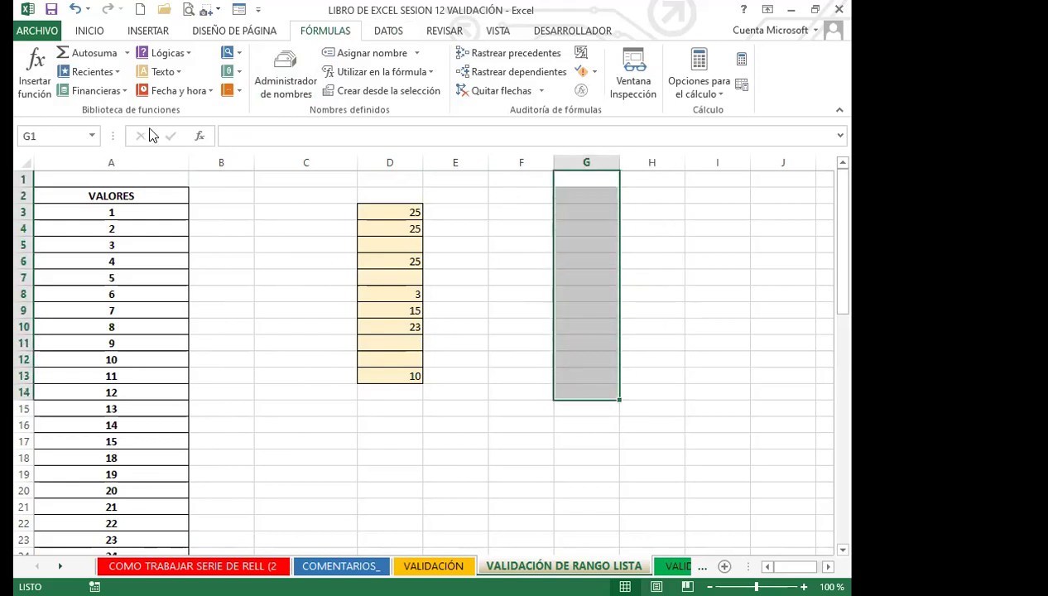
click(80, 31)
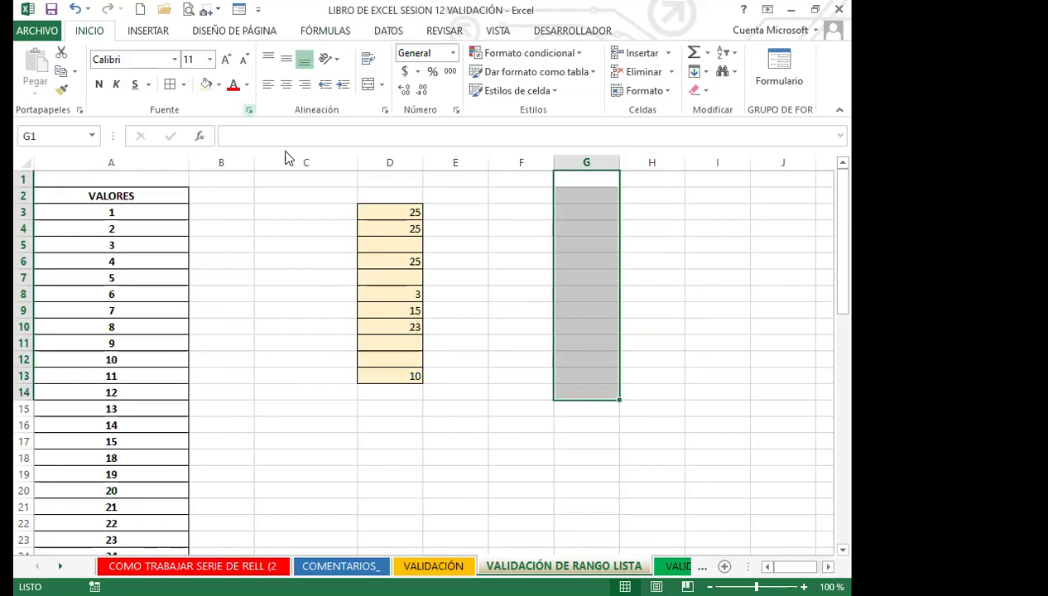
key(ctrl+1)
click(401, 162)
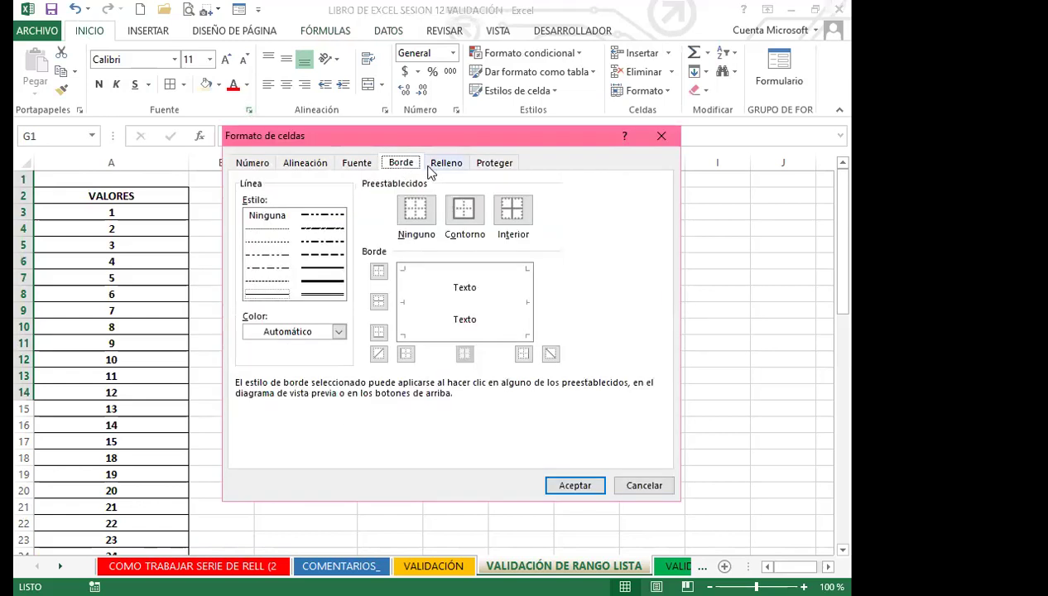
click(338, 333)
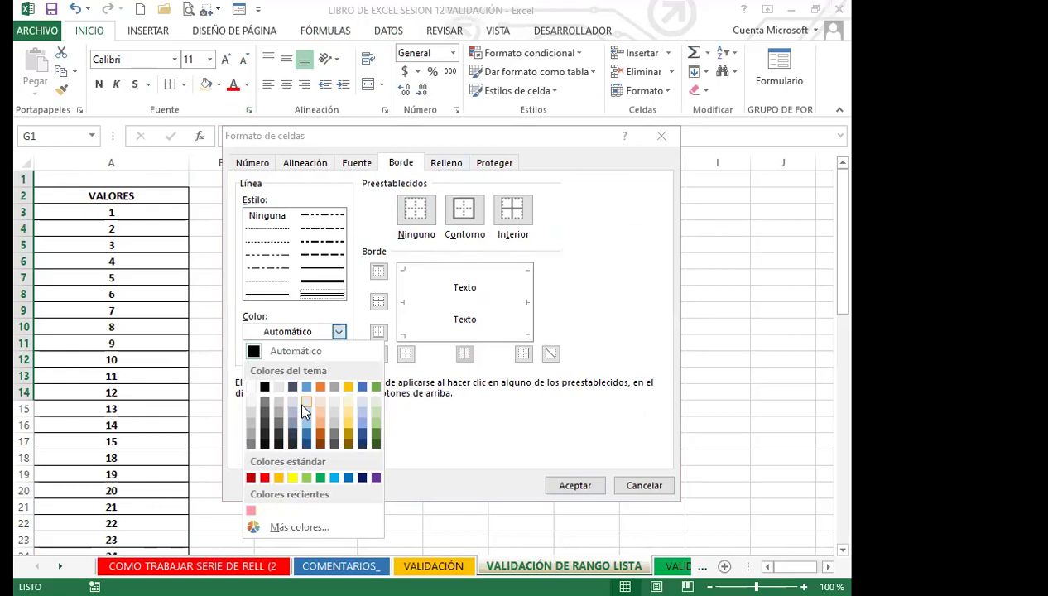
click(307, 447)
click(465, 209)
click(512, 209)
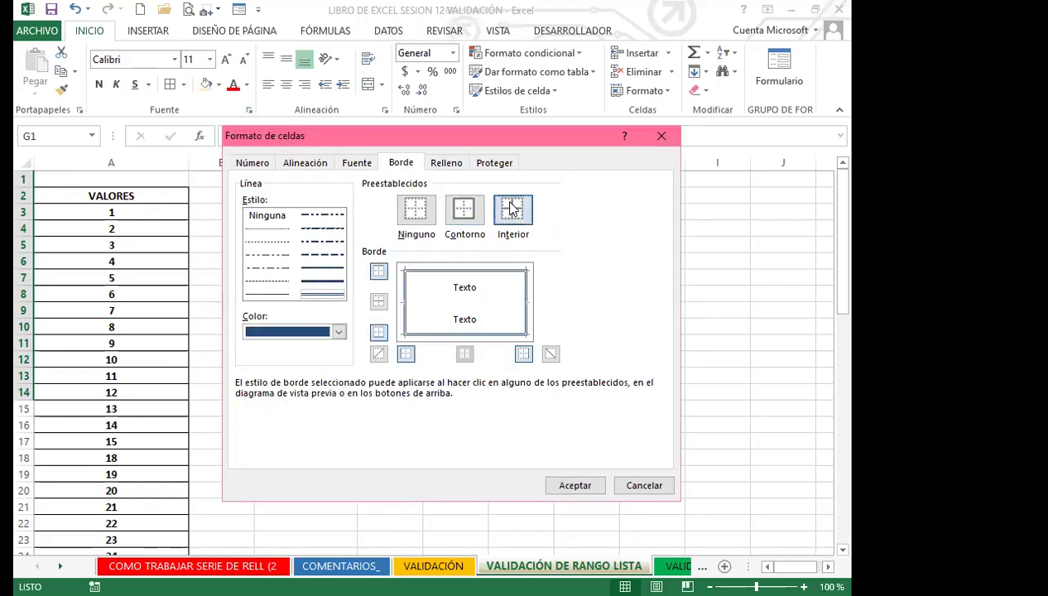
Step: Fill G1:G14 with a horizontal two-colour gradient from light blue to dark gold and apply the cell format
click(448, 163)
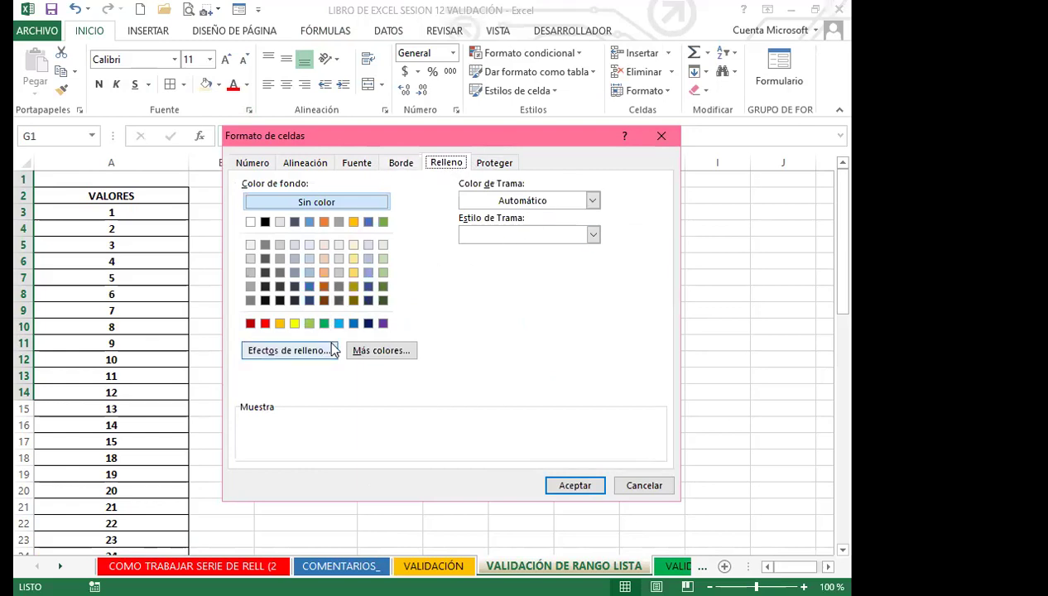
click(290, 350)
click(521, 213)
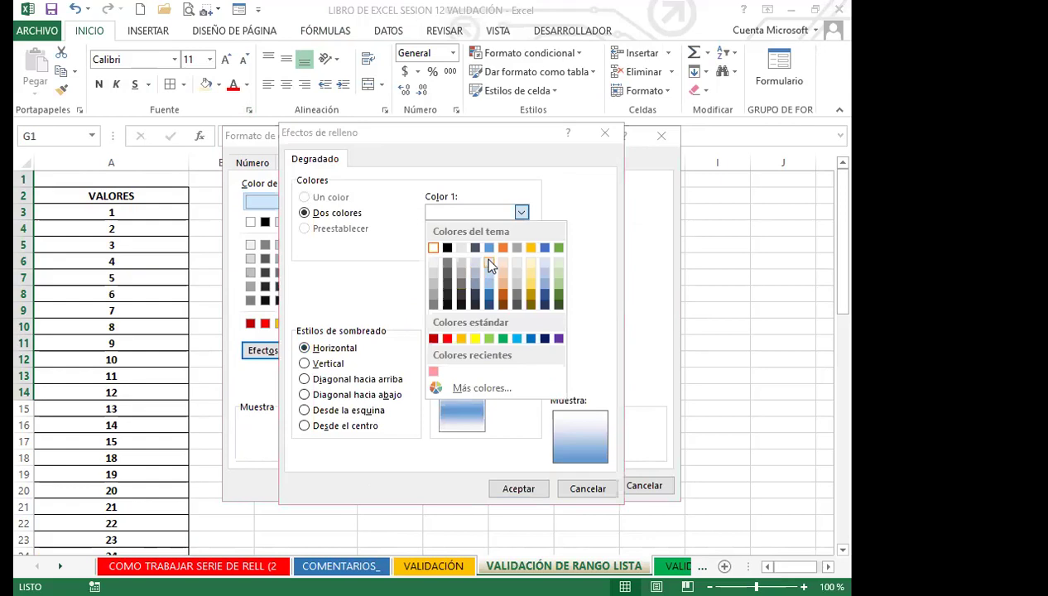
click(489, 262)
click(521, 247)
click(531, 328)
click(529, 489)
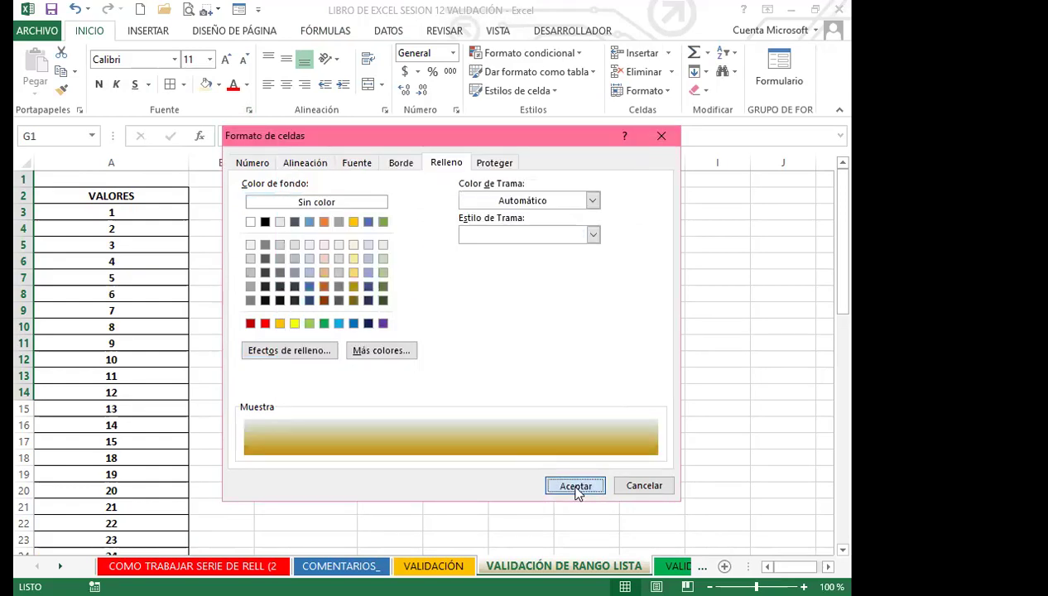
click(575, 487)
scroll(585, 269, down, 2)
click(592, 192)
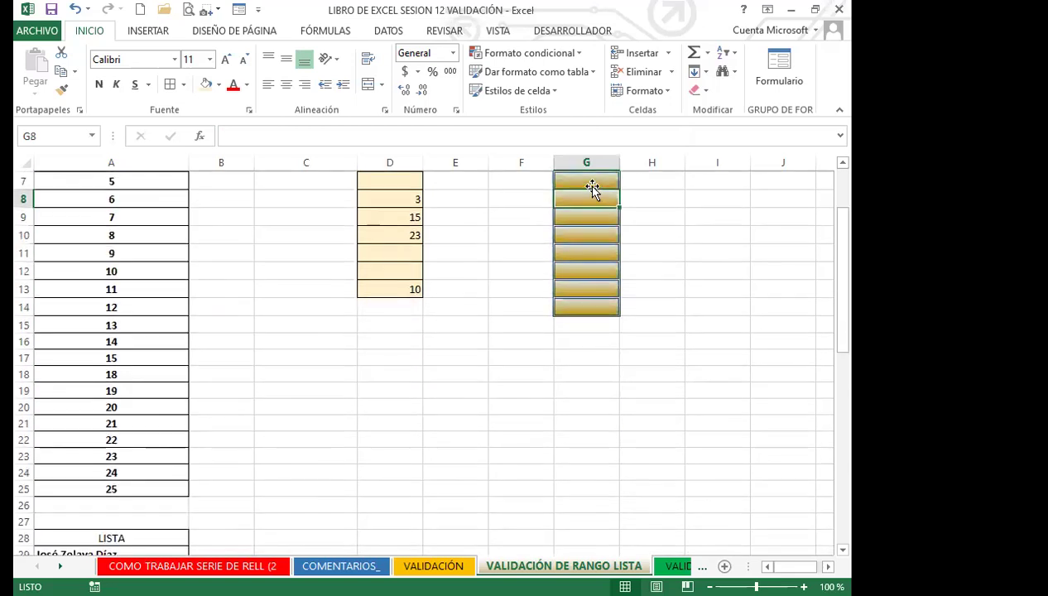
Step: Apply data validation to G1:G14 that allows a list with =LISTA as its source
scroll(590, 276, up, 2)
click(580, 179)
drag(577, 211, 573, 411)
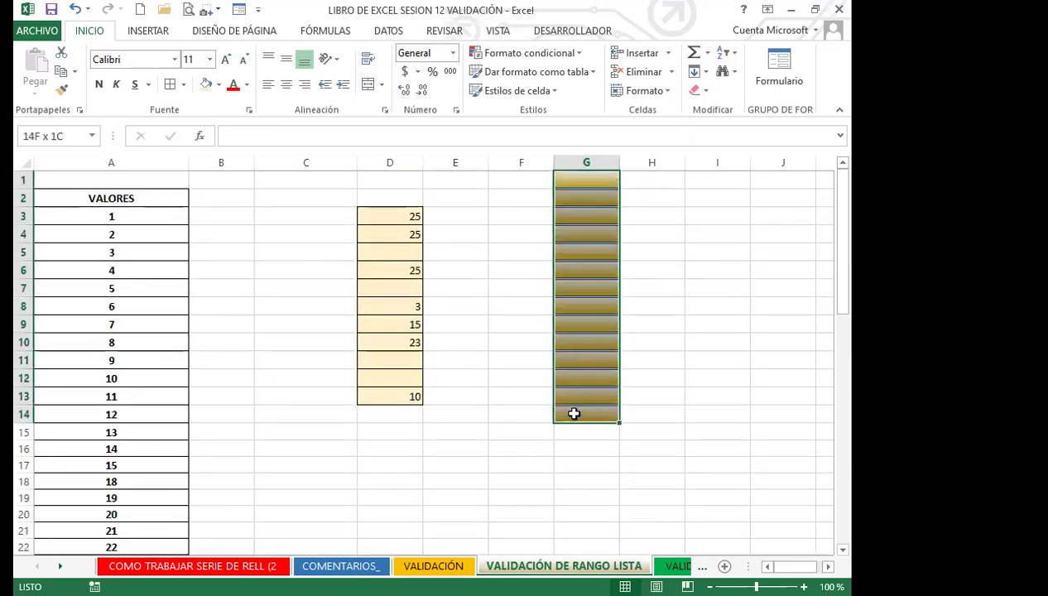
click(388, 31)
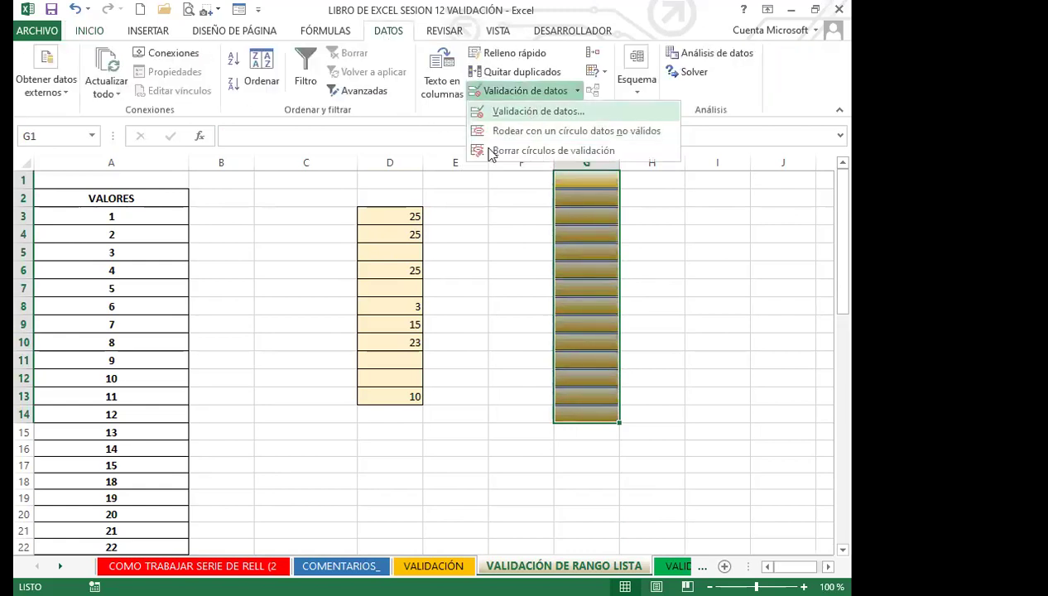
click(490, 114)
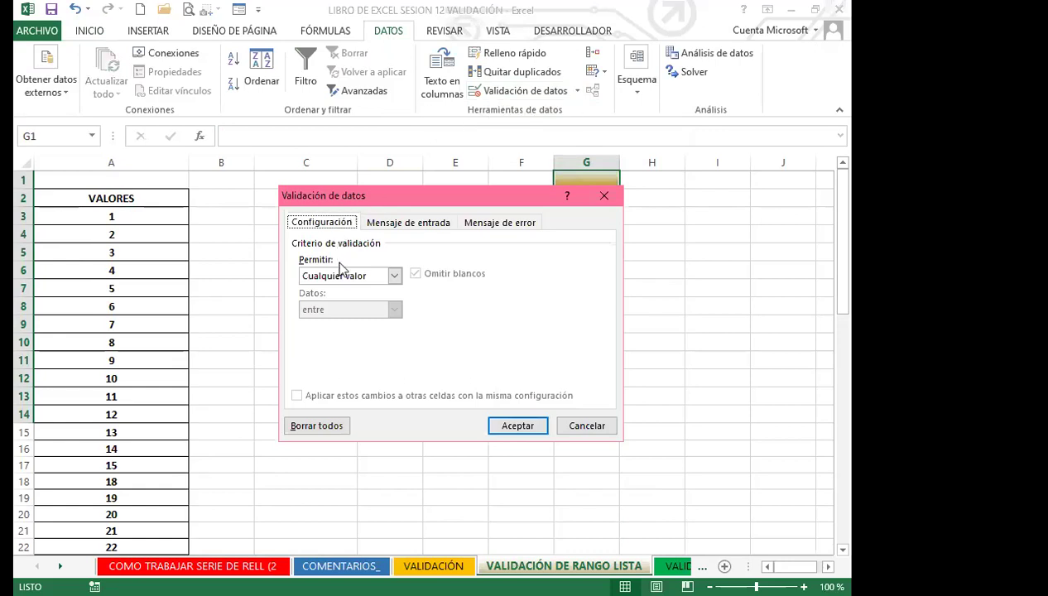
click(395, 276)
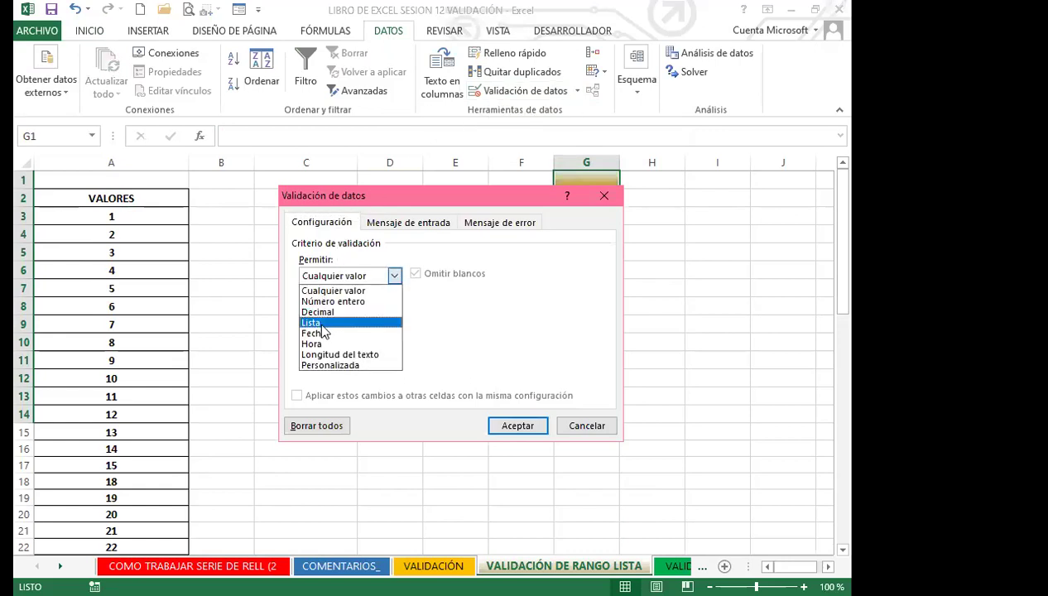
click(323, 328)
click(317, 341)
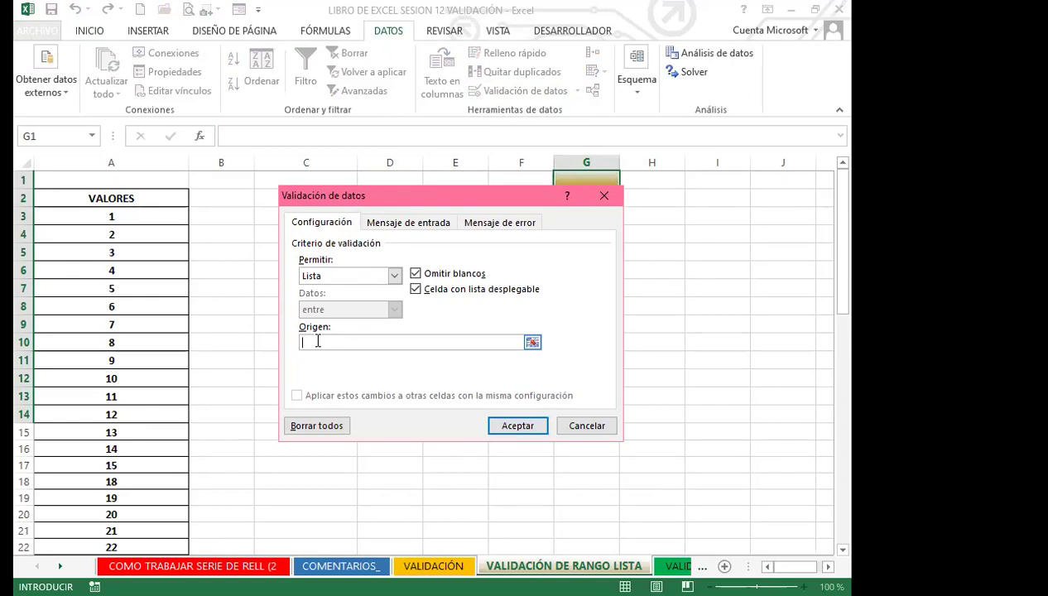
text(=)
text(LIS)
text(TA)
click(512, 426)
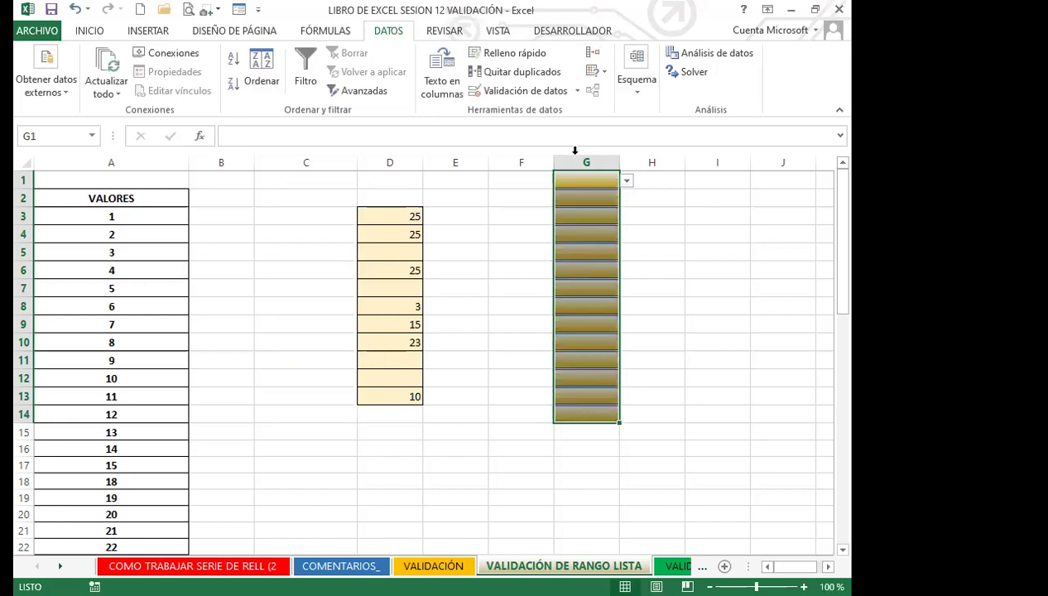
Step: Check the options offered by the dropdown lists in G1, G3 and G5
click(626, 181)
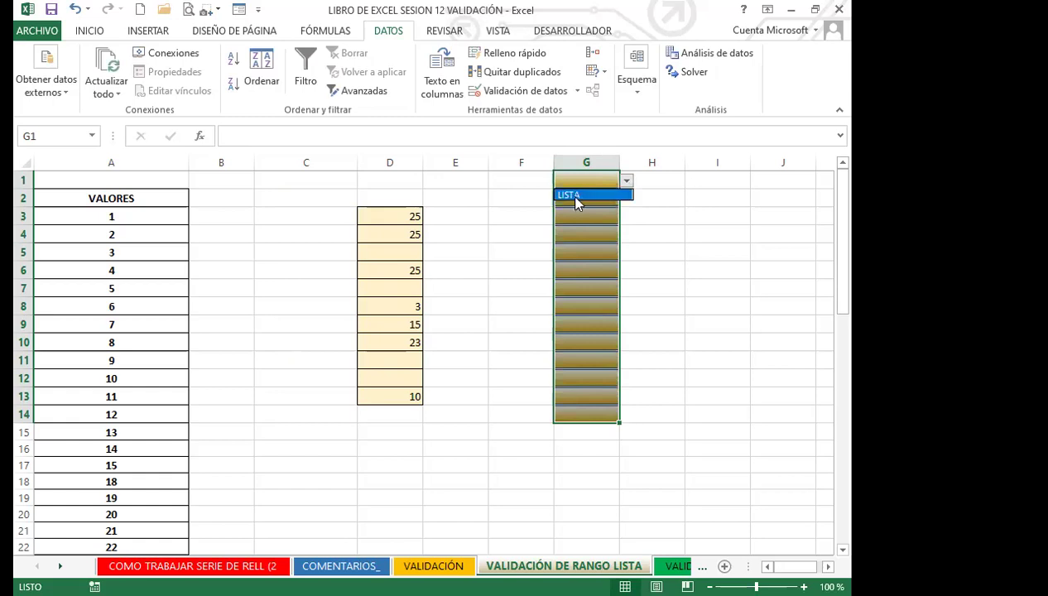
click(578, 197)
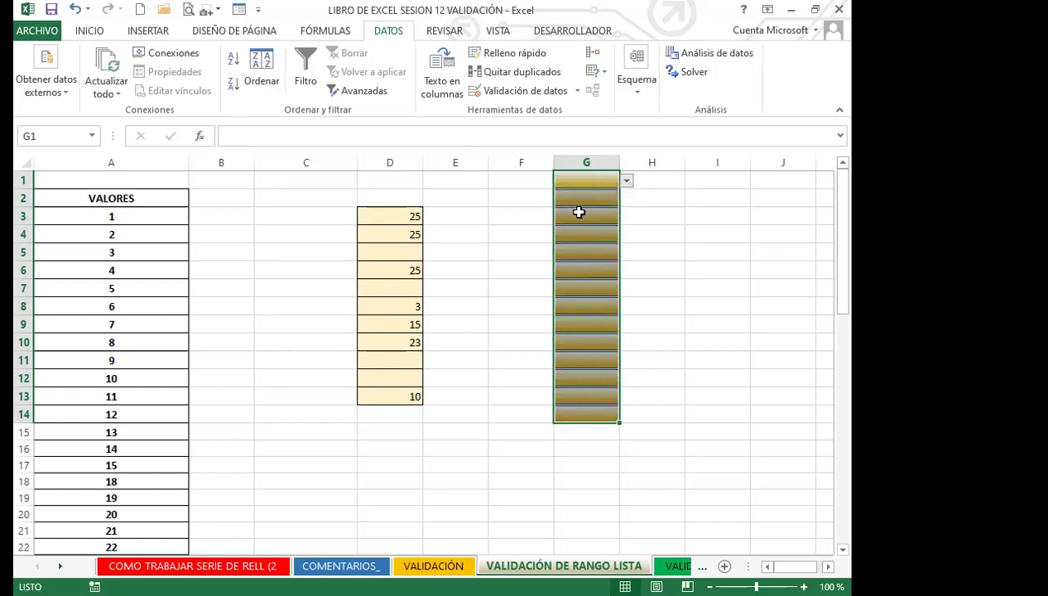
click(585, 216)
click(627, 218)
click(580, 233)
click(608, 251)
click(631, 252)
click(603, 251)
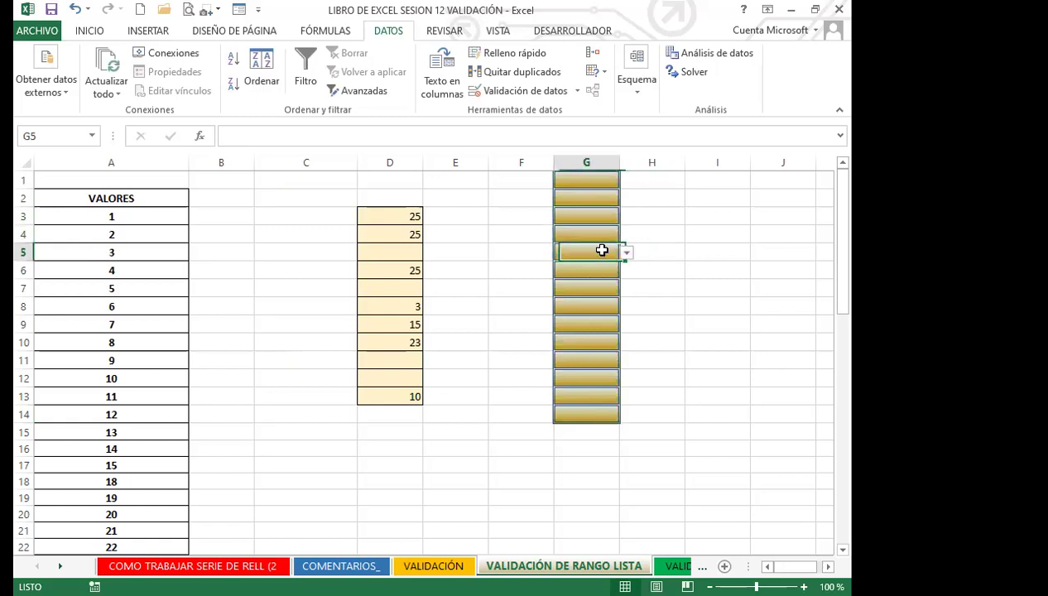
click(627, 252)
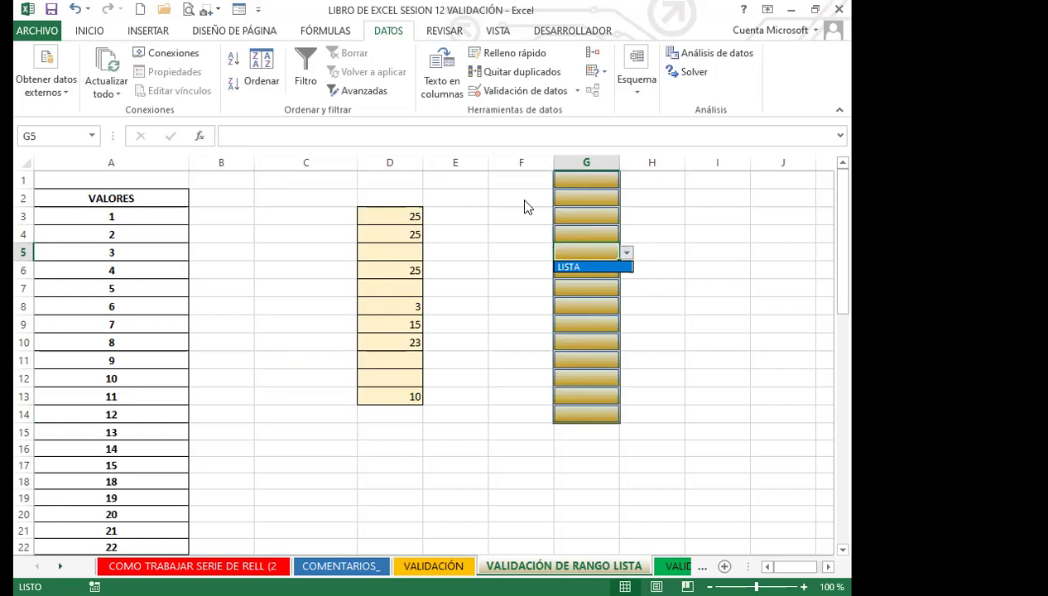
Step: Select G1:G14 and reopen its data validation settings
click(573, 176)
click(574, 183)
drag(574, 187, 566, 425)
click(566, 182)
drag(573, 235, 569, 414)
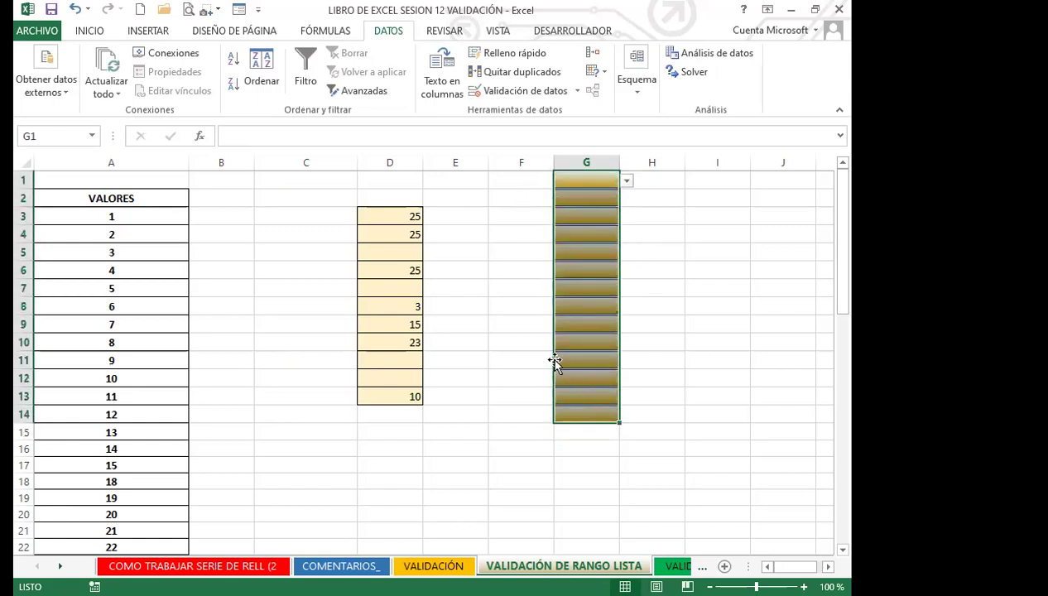
click(578, 93)
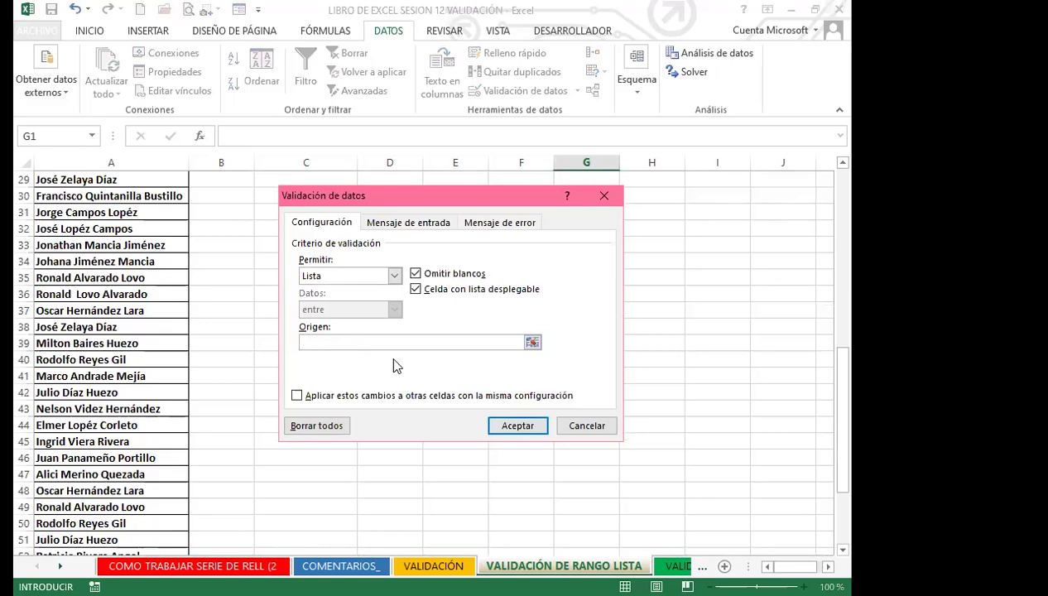
text(VANESSA; CARLOS;)
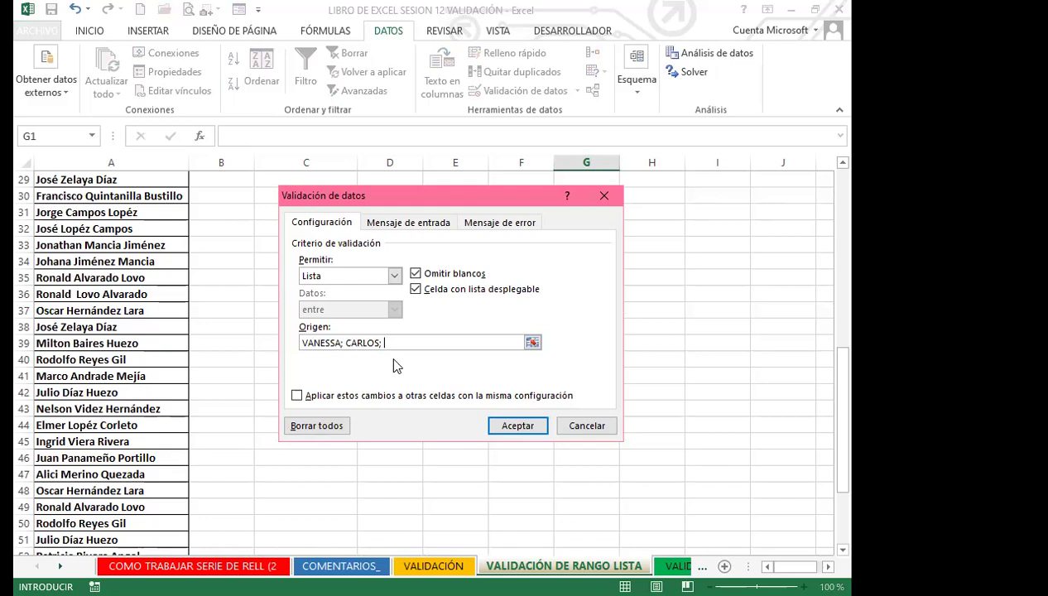
key(BackSpace)
key(BackSpace)
key(BackSpace)
key(BackSpace)
key(BackSpace)
key(BackSpace)
key(BackSpace)
key(BackSpace)
key(BackSpace)
key(BackSpace)
key(BackSpace)
key(BackSpace)
key(BackSpace)
key(BackSpace)
key(BackSpace)
key(BackSpace)
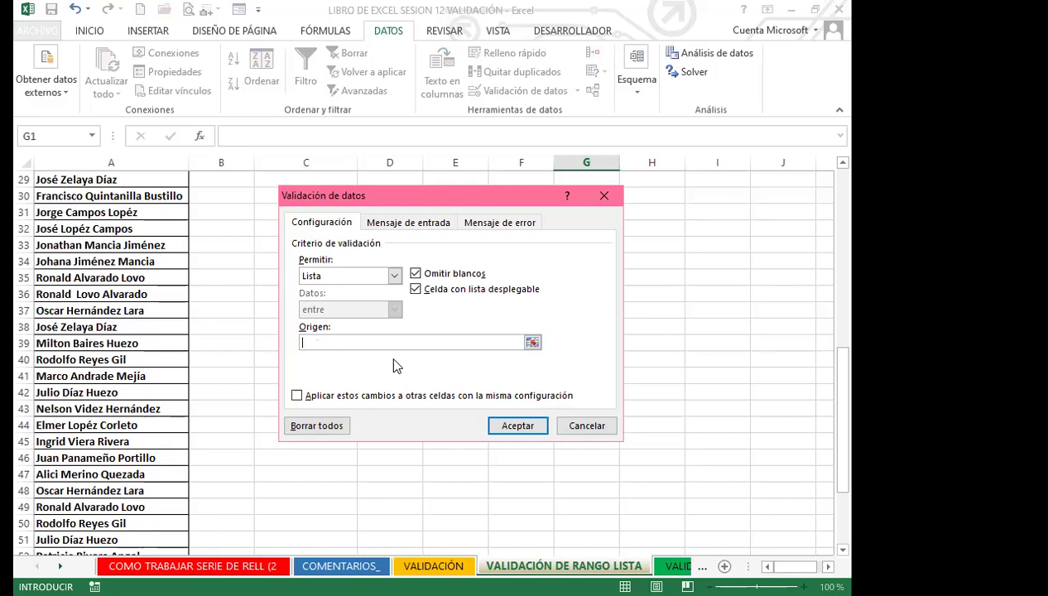
Step: Set the list source for G1:G14 to =LISTA and apply the validation
text(=LISTA)
click(515, 426)
scroll(592, 323, up, 9)
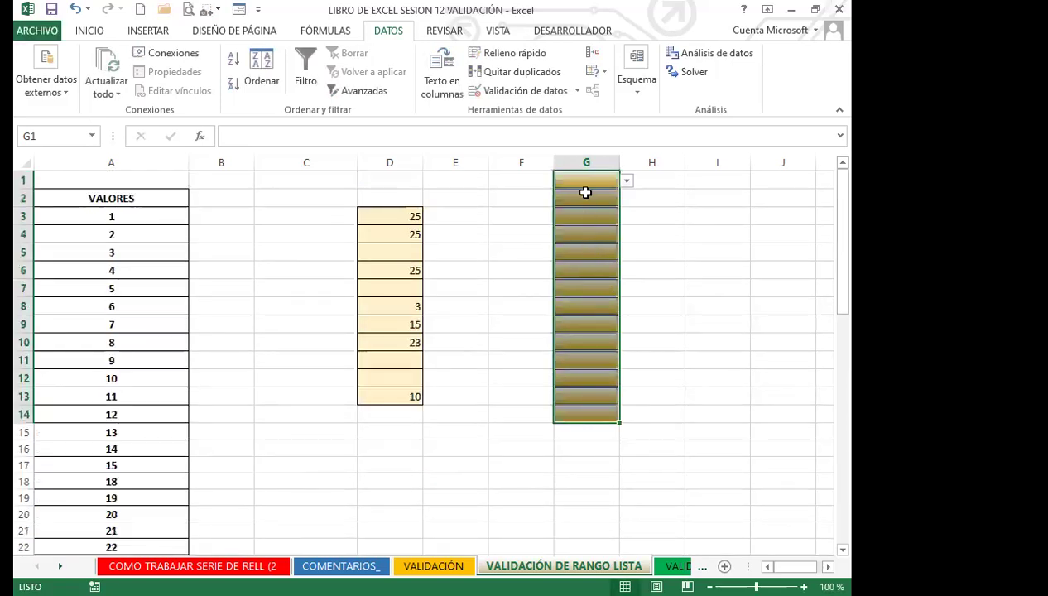
Step: Browse the names in G1's dropdown list and widen column G to fit them
click(626, 180)
drag(629, 224, 631, 269)
drag(631, 257, 680, 160)
click(619, 158)
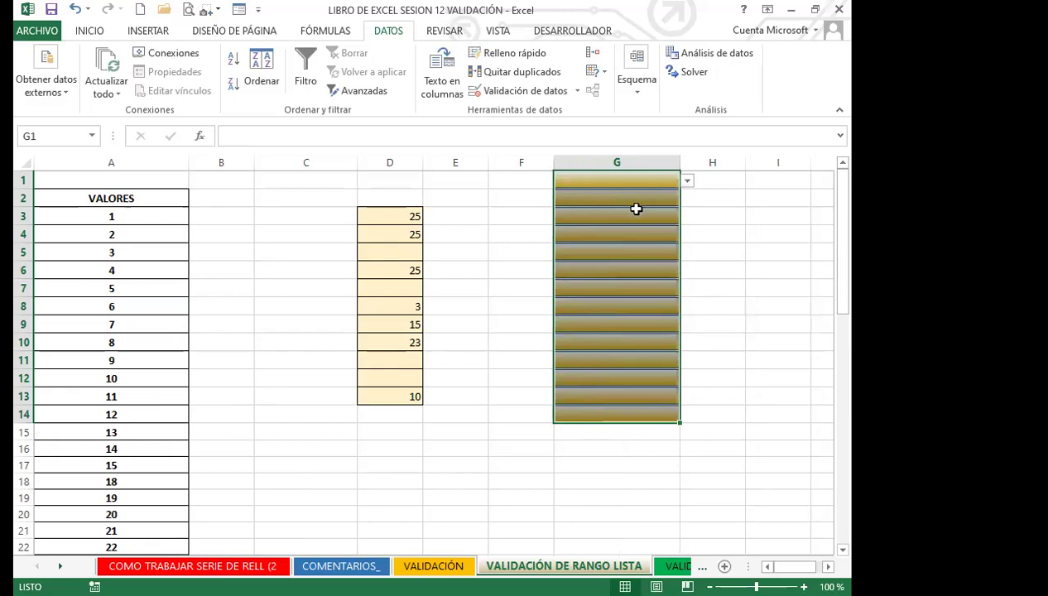
click(304, 273)
click(449, 232)
click(306, 320)
click(312, 447)
click(455, 480)
click(457, 289)
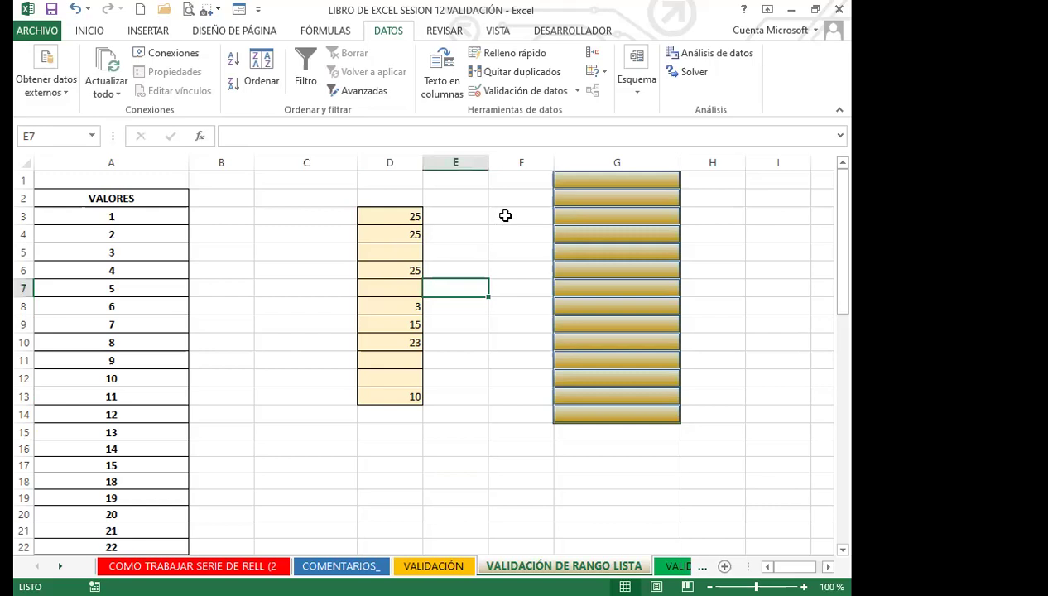
click(505, 215)
click(514, 307)
click(510, 342)
click(518, 414)
click(728, 225)
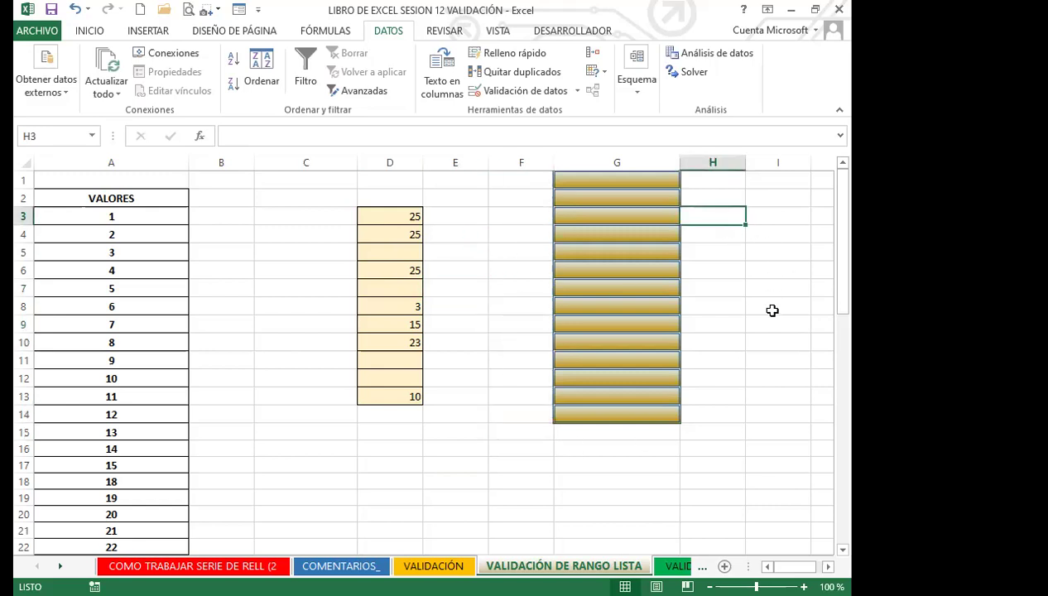
drag(772, 319, 774, 341)
Step: Examine the names of the LISTA range in column A
scroll(240, 455, down, 6)
click(236, 329)
click(219, 374)
click(224, 423)
click(241, 473)
click(297, 459)
click(389, 458)
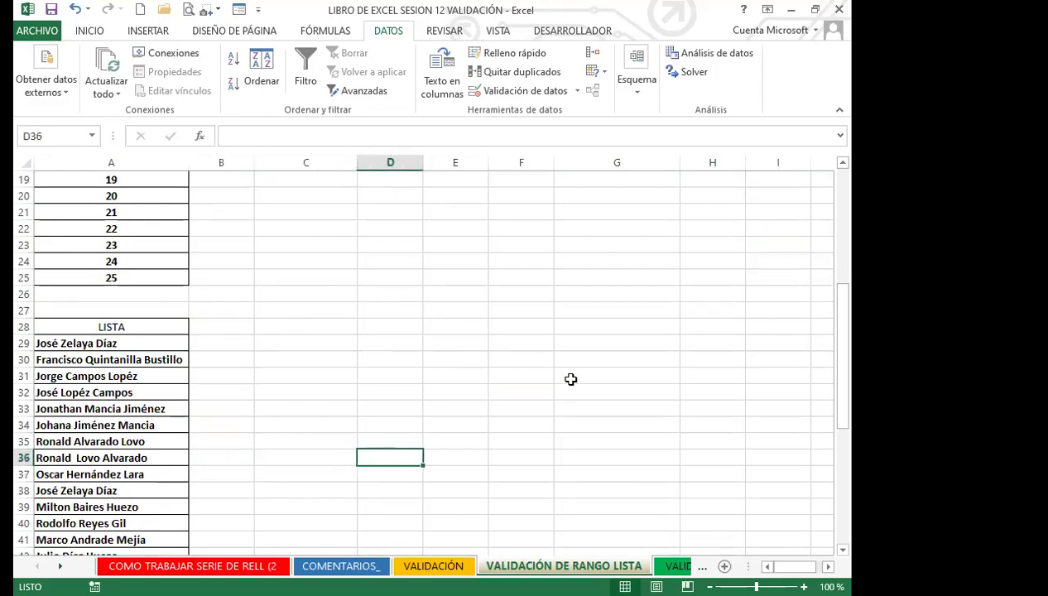
Step: Choose the first name on the list for G1 and the fifth name for G5
scroll(571, 379, up, 6)
click(625, 180)
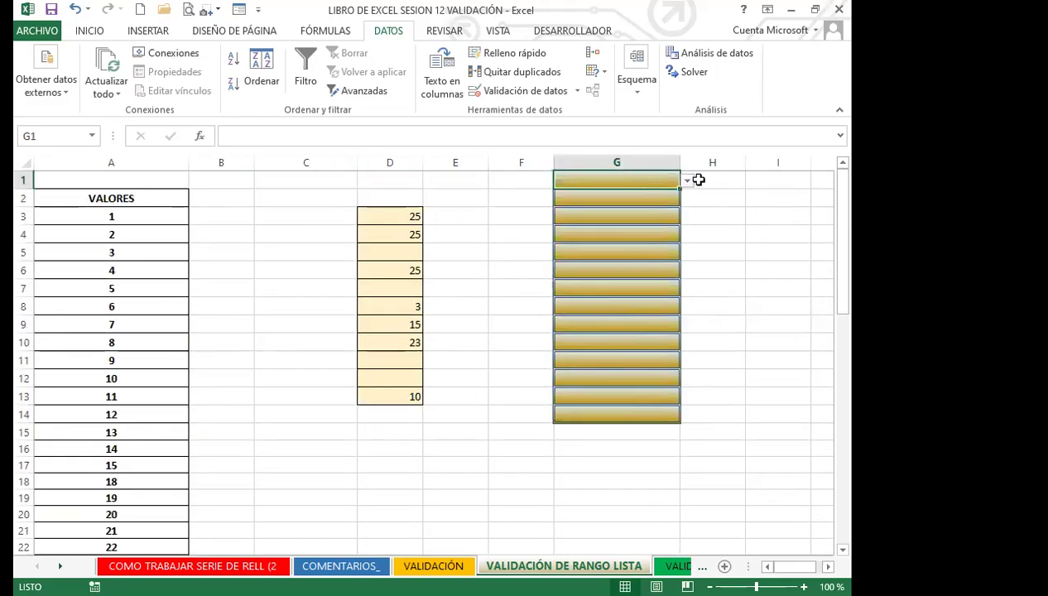
click(687, 182)
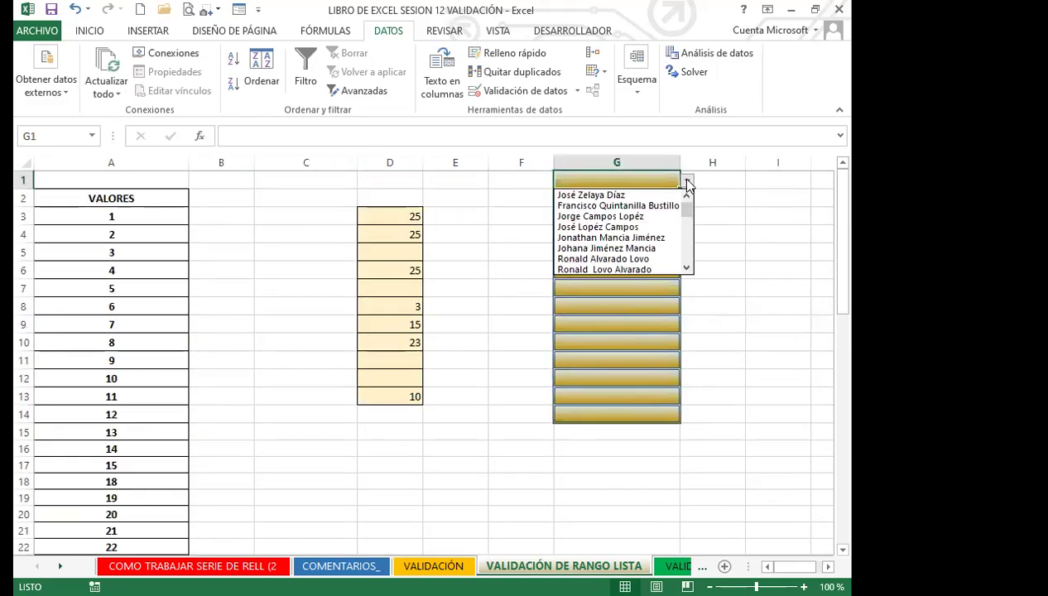
click(591, 194)
click(640, 253)
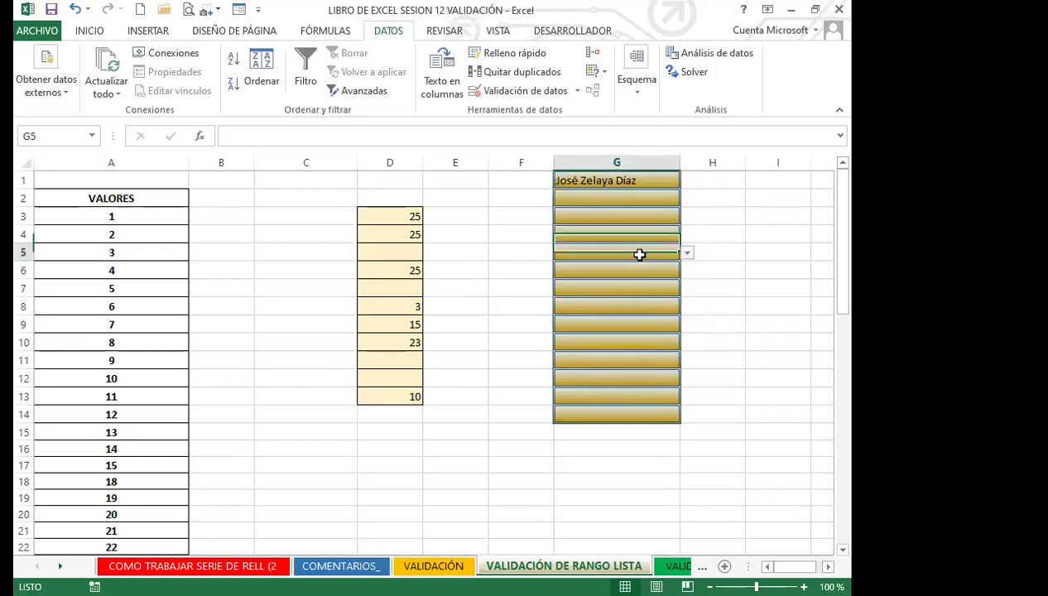
click(687, 253)
click(657, 317)
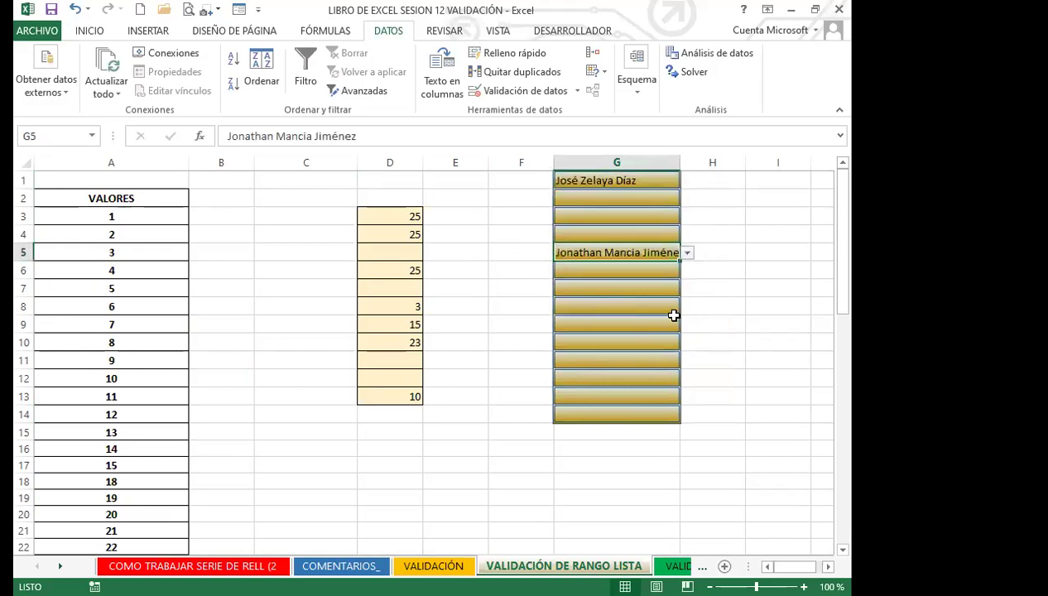
Step: Choose the fifth name on the list for G9 and the seventh name for G11
drag(658, 317, 655, 313)
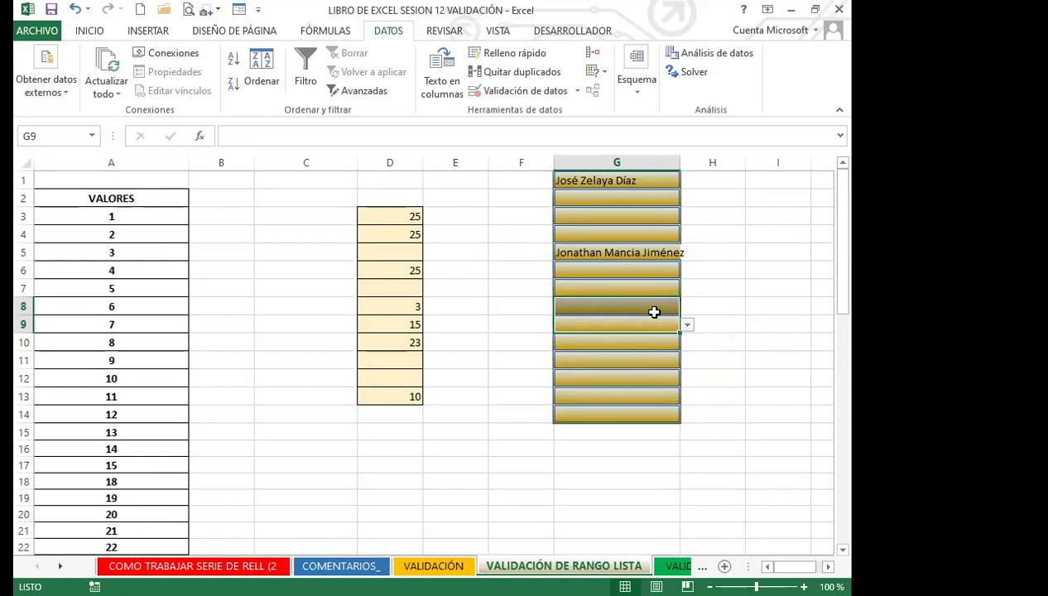
click(687, 325)
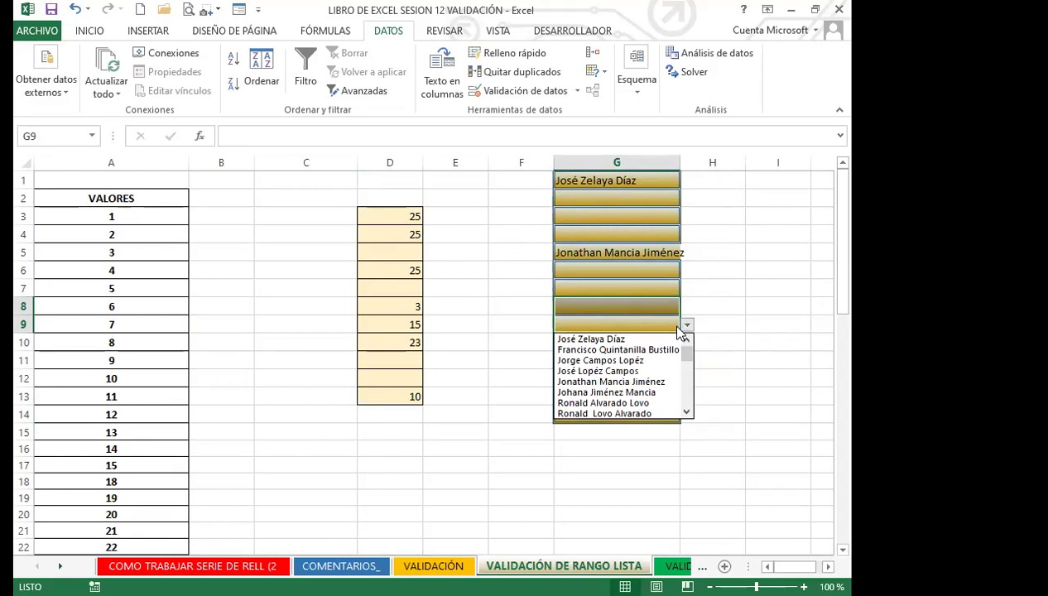
click(609, 379)
click(613, 360)
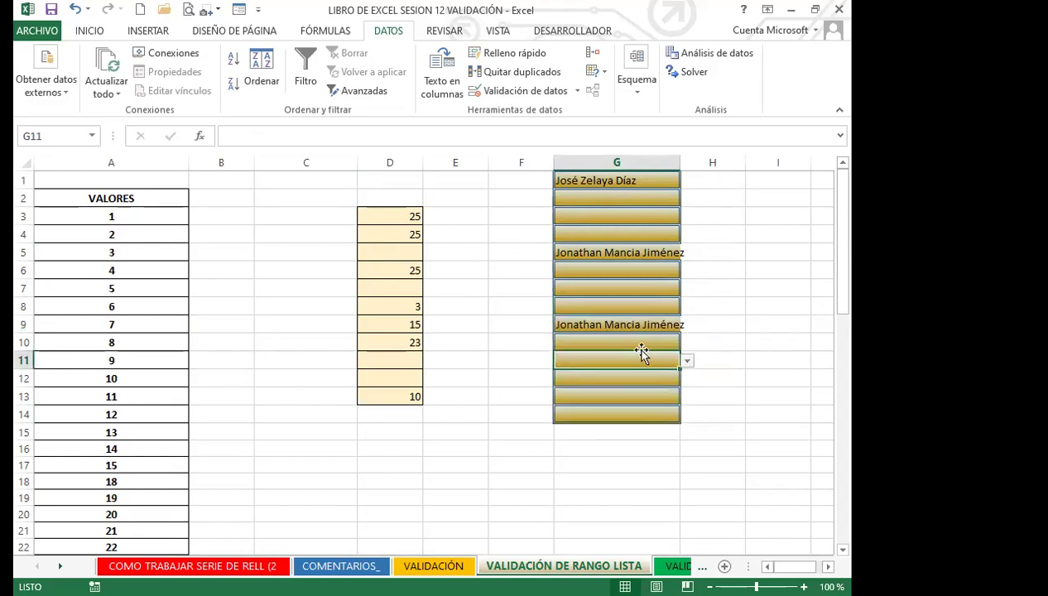
click(687, 360)
click(611, 439)
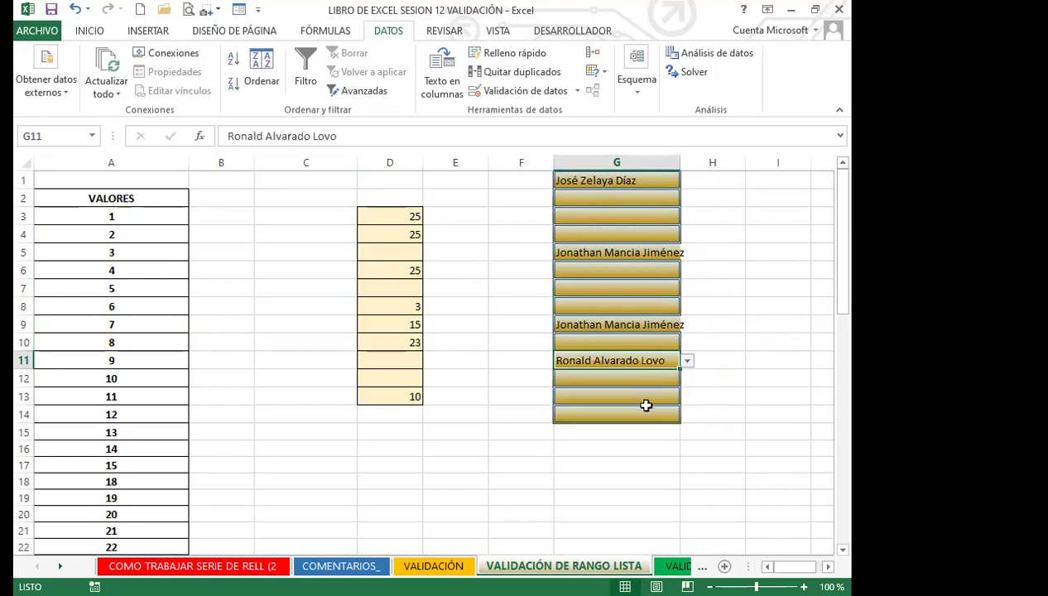
Step: Choose a name from further down the list for G14 and widen column G until every chosen name fits
click(649, 415)
click(686, 415)
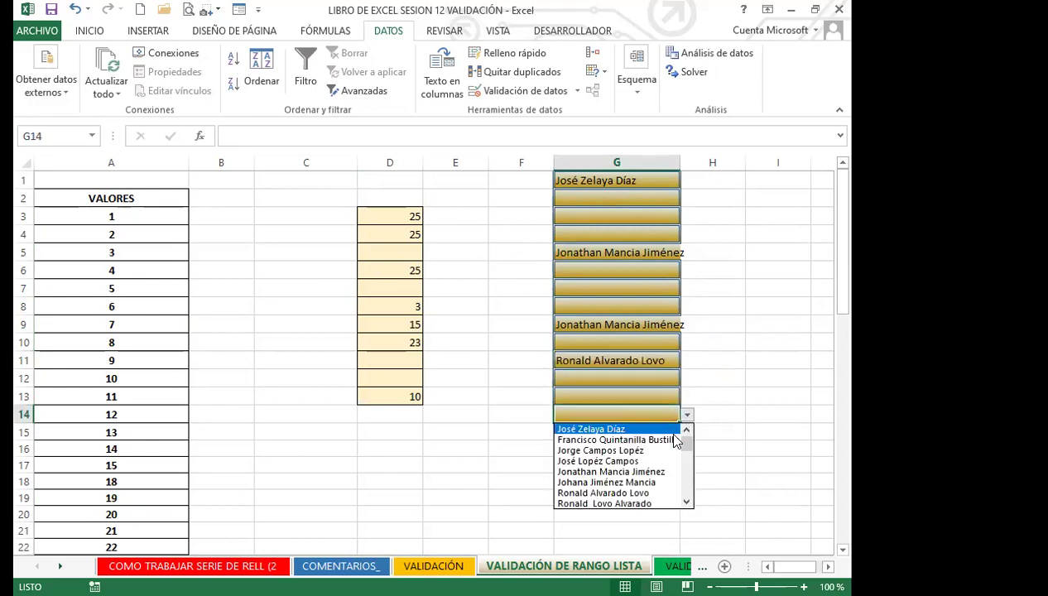
drag(686, 437, 692, 494)
click(607, 482)
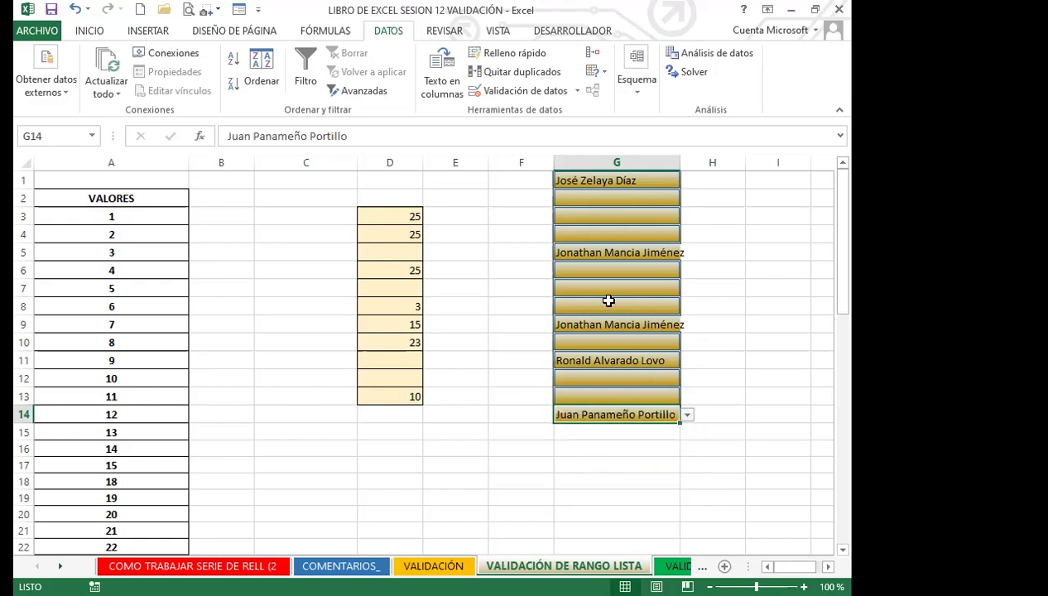
click(594, 180)
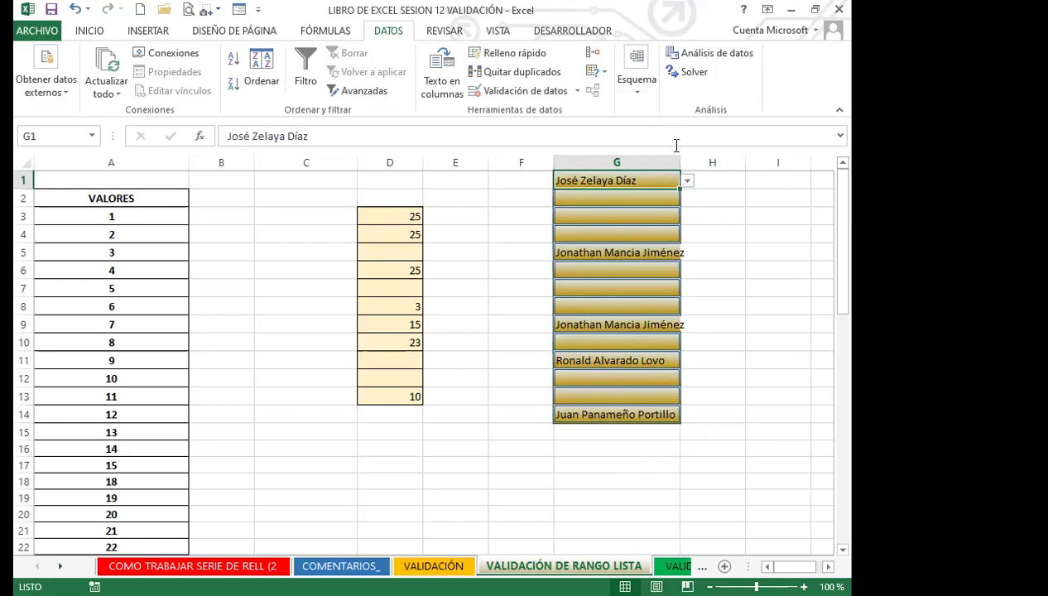
drag(681, 162, 716, 164)
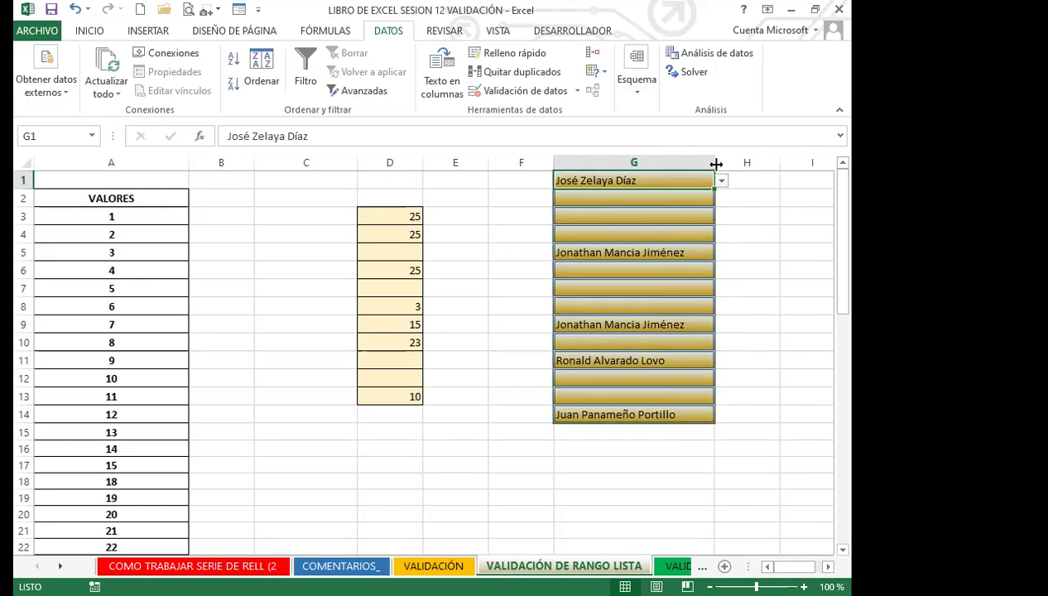
Step: Add a new sheet after VALIDACIÓN DE RANGO LISTA and apply all borders to its cells E1:E16
scroll(181, 414, down, 7)
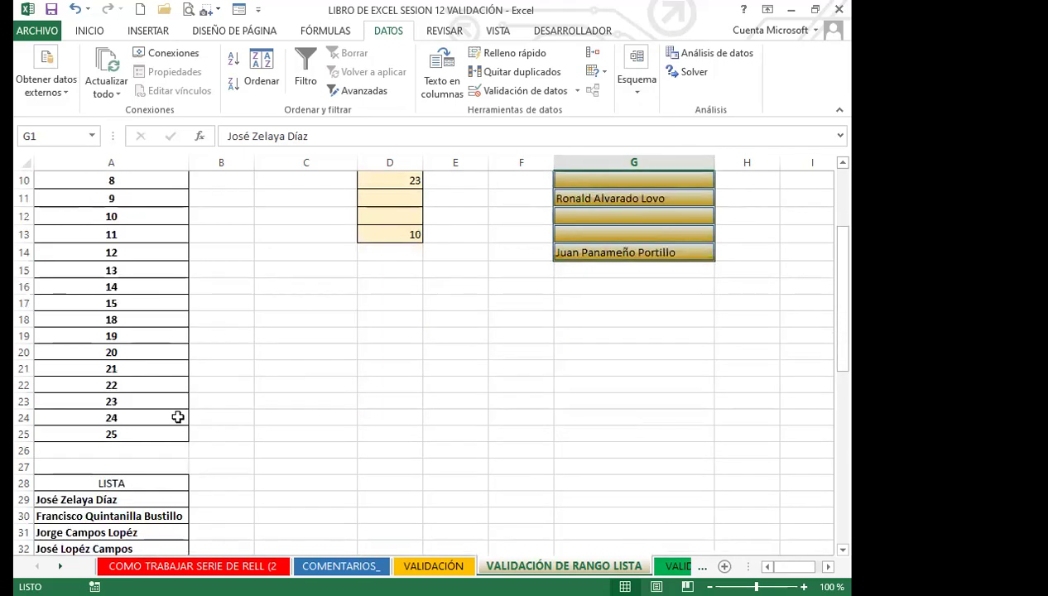
click(128, 376)
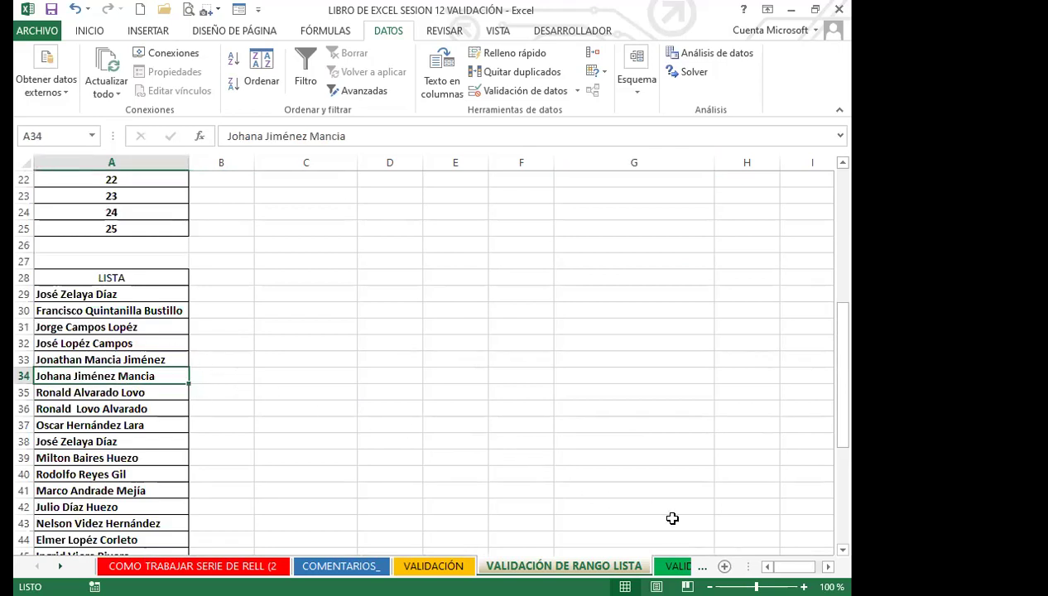
click(724, 566)
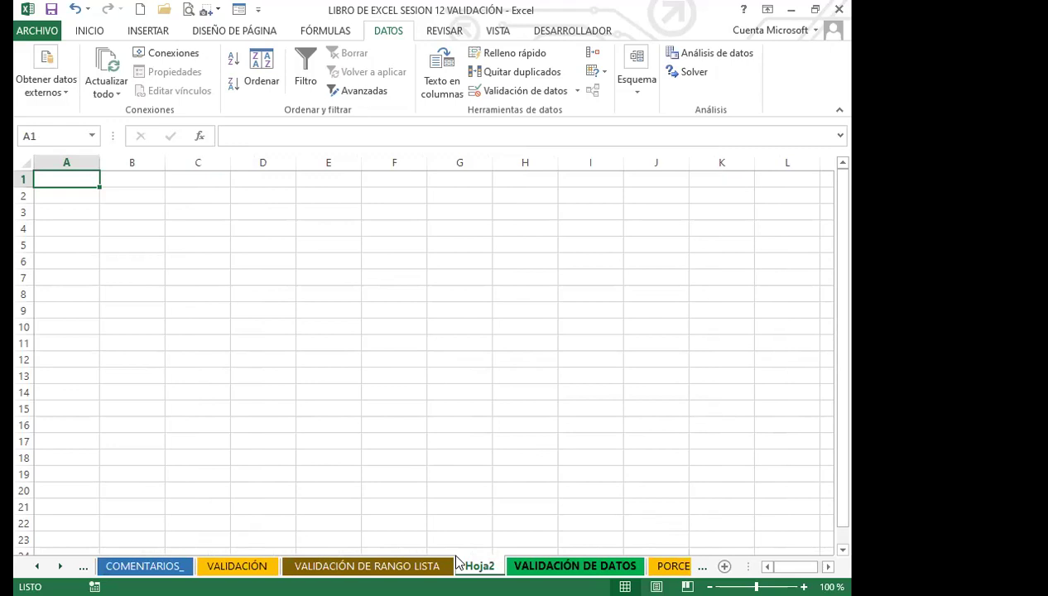
click(460, 458)
drag(322, 183, 324, 428)
click(88, 31)
click(165, 85)
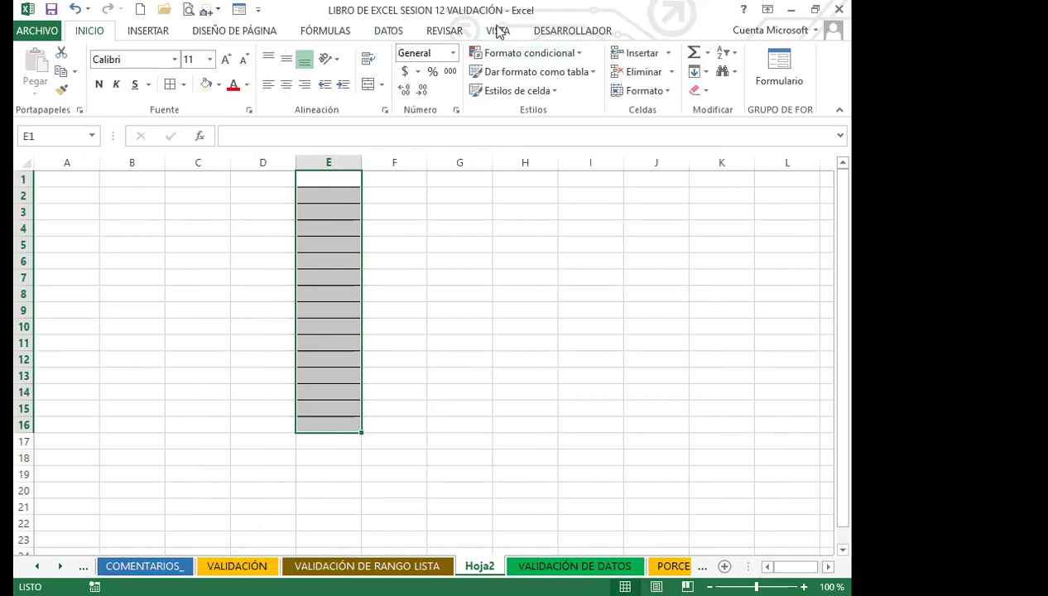
Step: Apply data validation to E1:E16 on the new sheet that allows a list with =LISTA as its source
click(396, 32)
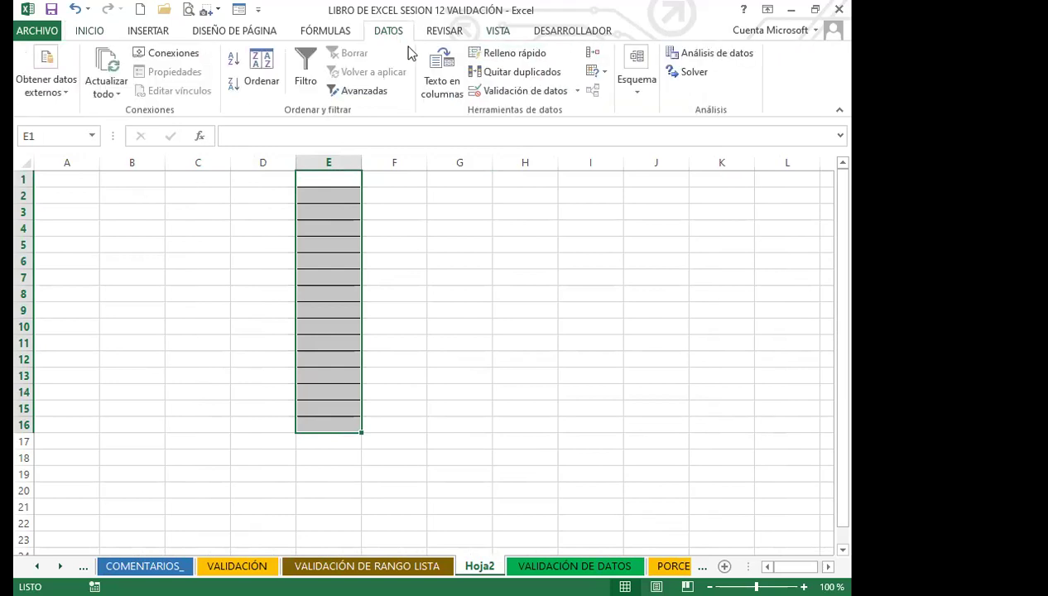
click(577, 90)
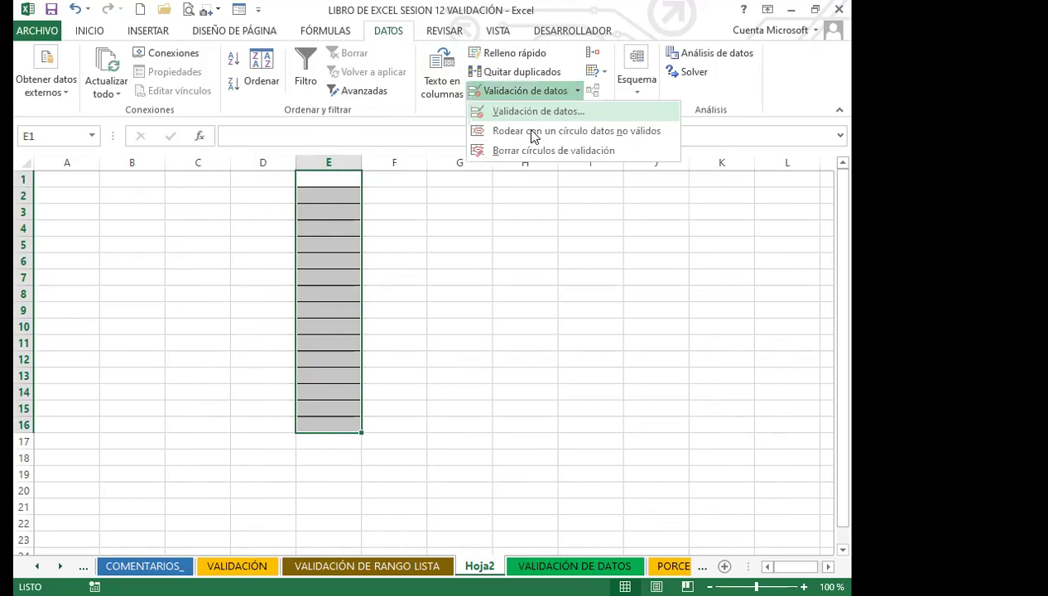
click(538, 111)
click(394, 277)
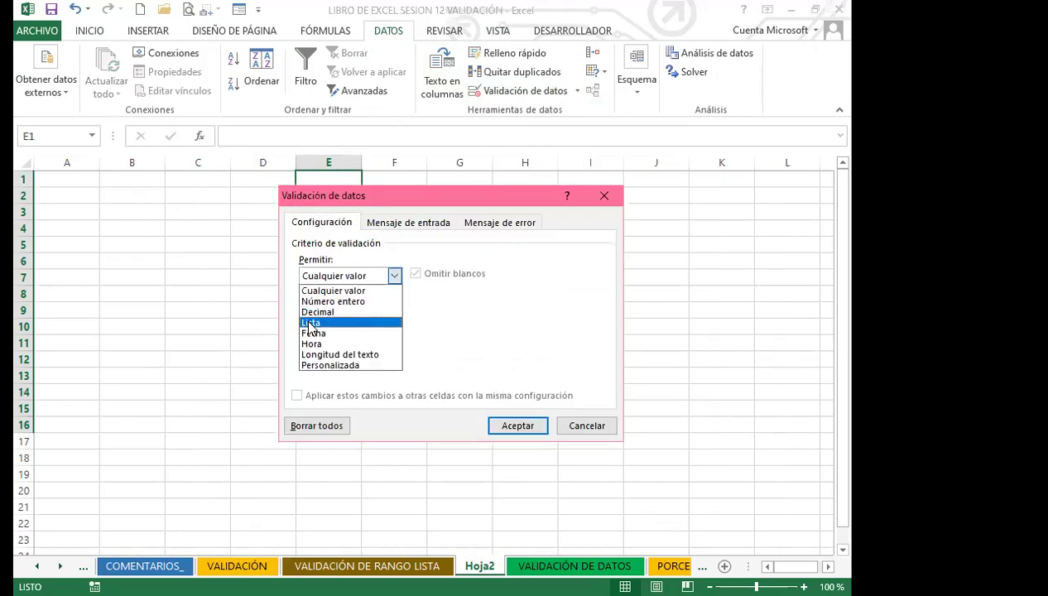
click(311, 323)
text(=LISTA)
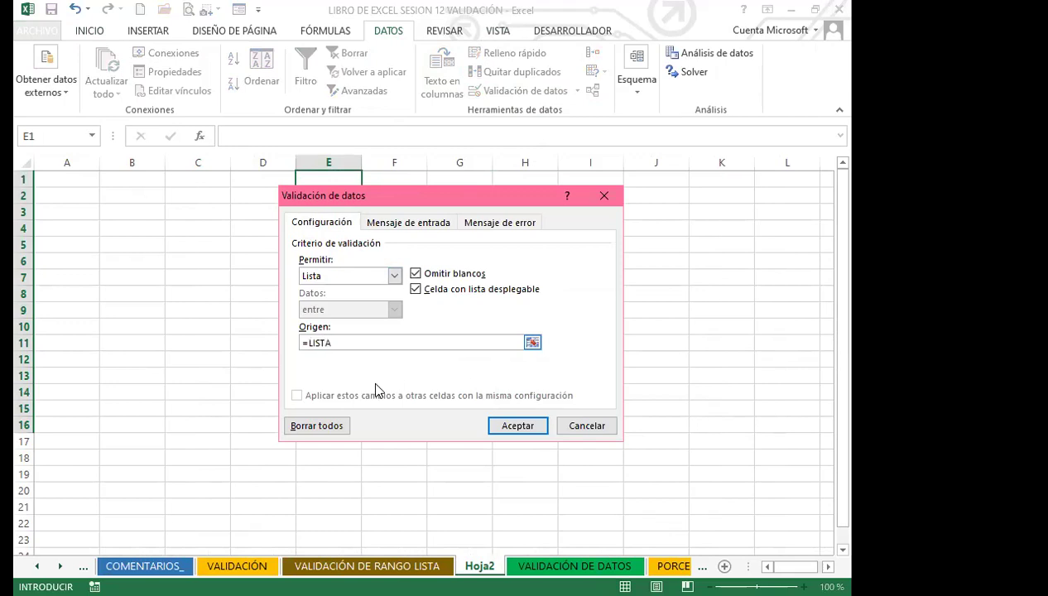
click(523, 427)
Step: Choose the third name on the list for E1 and widen column E to fit it
click(357, 181)
click(368, 180)
click(331, 213)
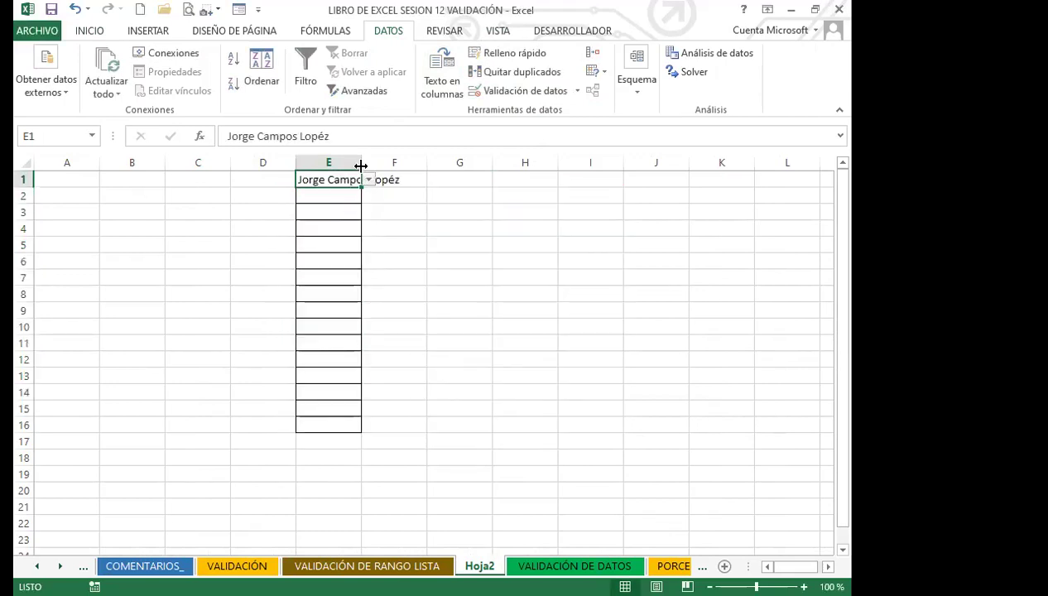
drag(363, 164, 414, 164)
Step: Choose the sixth name on the dropdown list for E4 and the fifth name for E9
click(397, 236)
click(422, 228)
click(372, 293)
click(370, 317)
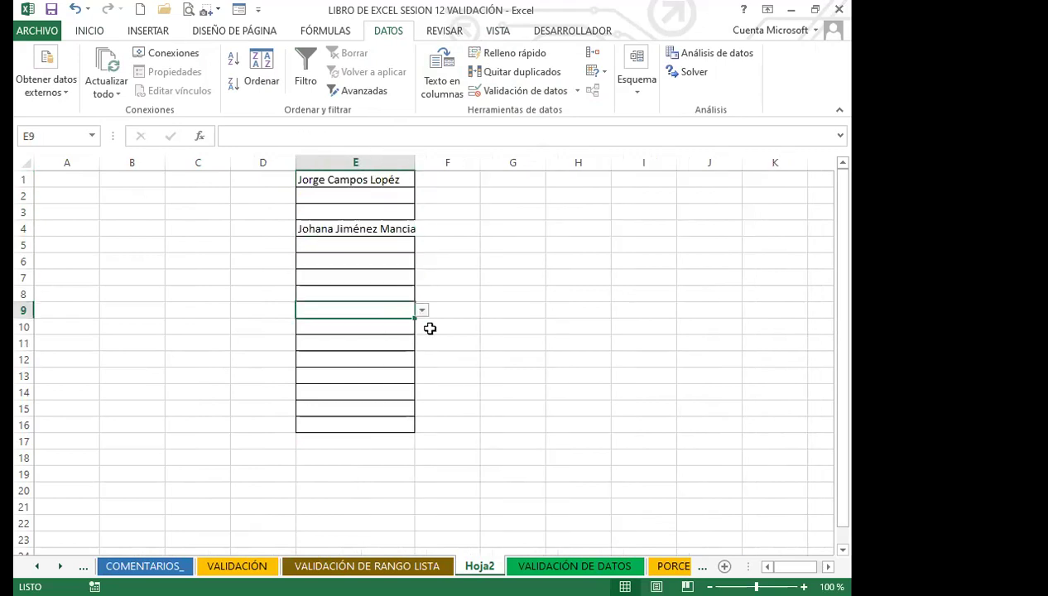
click(422, 311)
click(361, 367)
Step: Choose the eighth name on the list for E13 and the second for E16, and autofit column E to the names
click(358, 374)
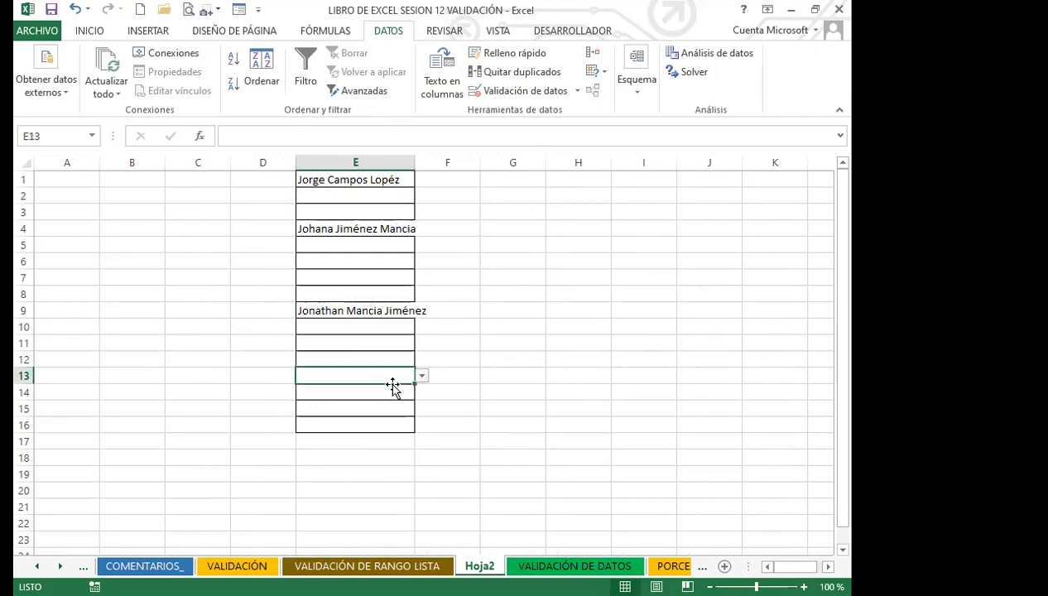
click(421, 375)
click(331, 464)
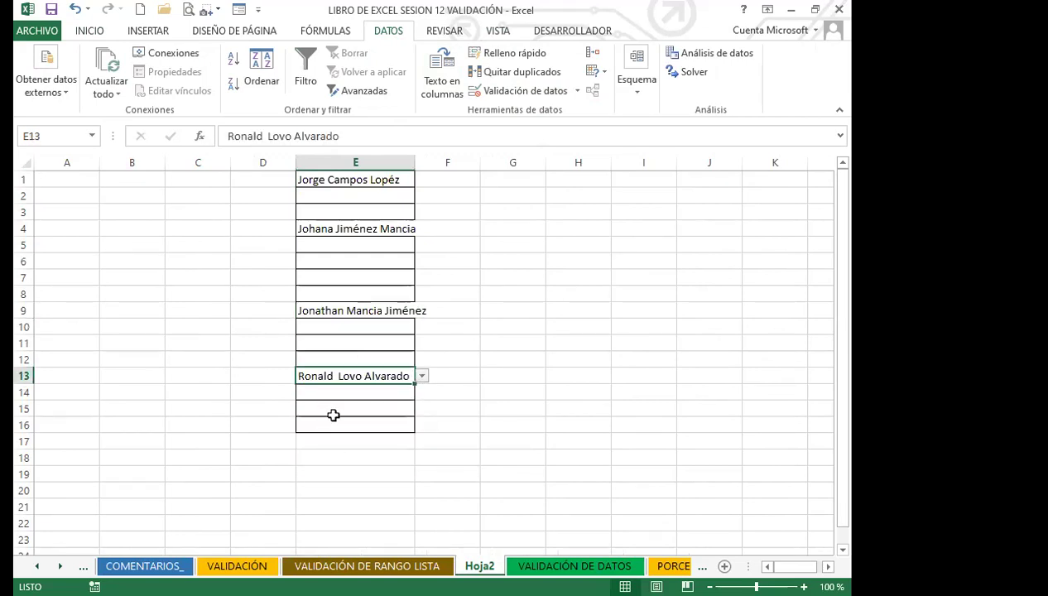
click(339, 425)
click(422, 426)
scroll(365, 476, down, 4)
click(370, 491)
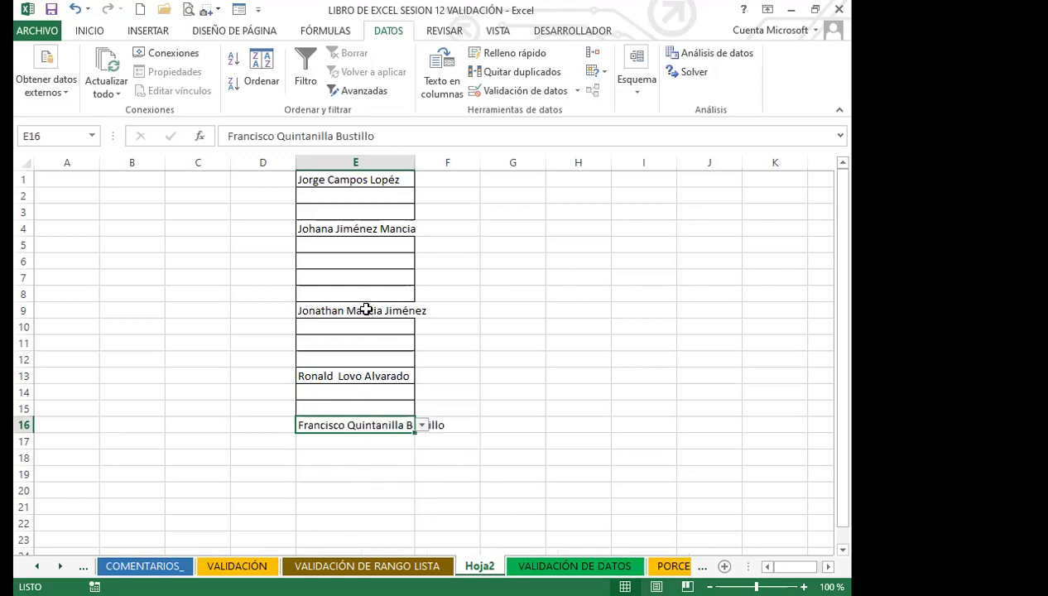
double_click(415, 164)
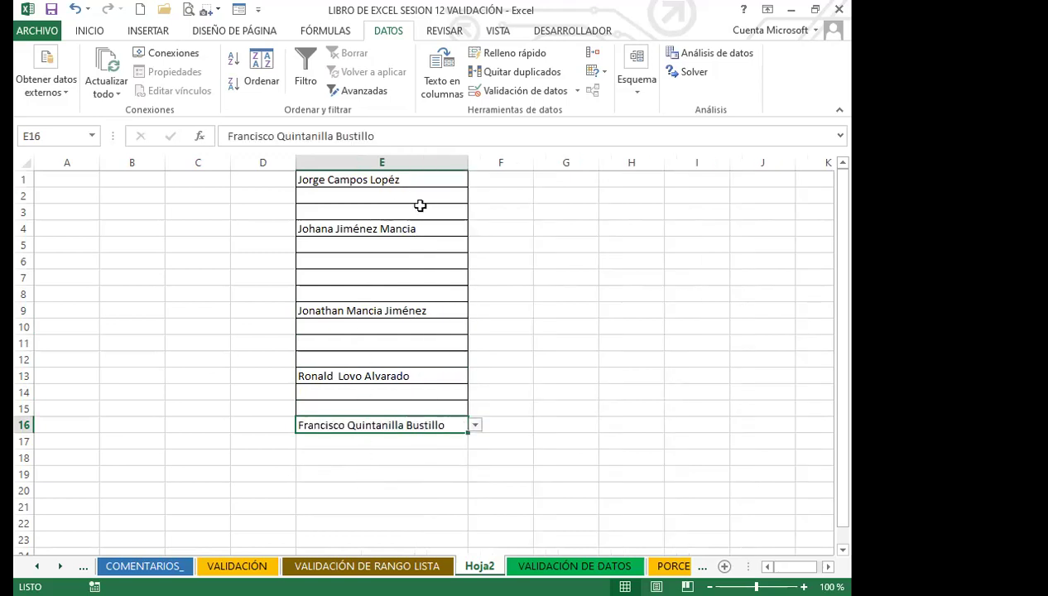
Step: Choose the fifth name on the dropdown list for the empty cell E6
click(403, 258)
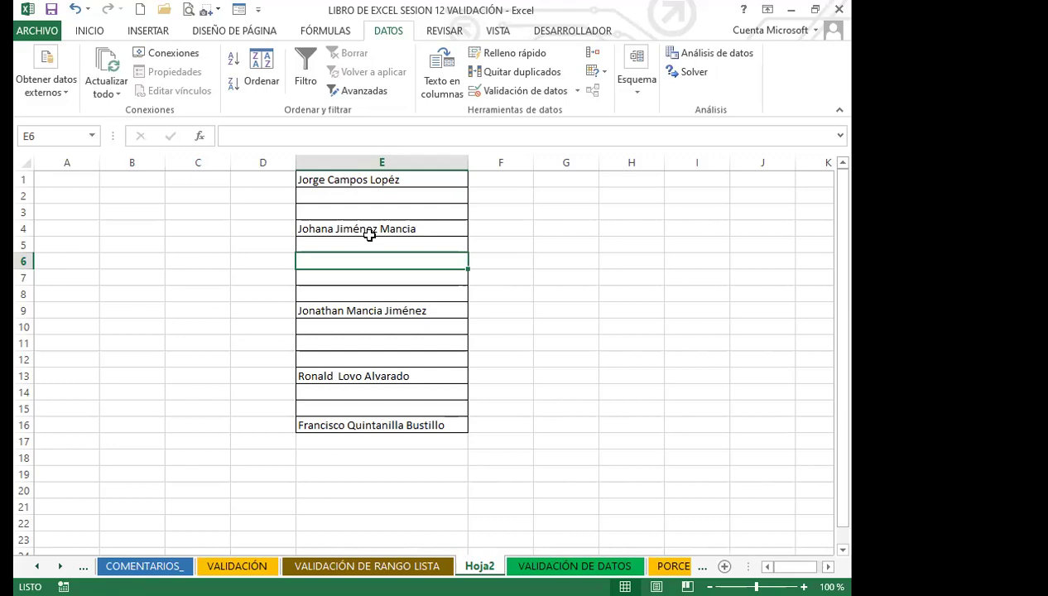
click(410, 264)
click(474, 261)
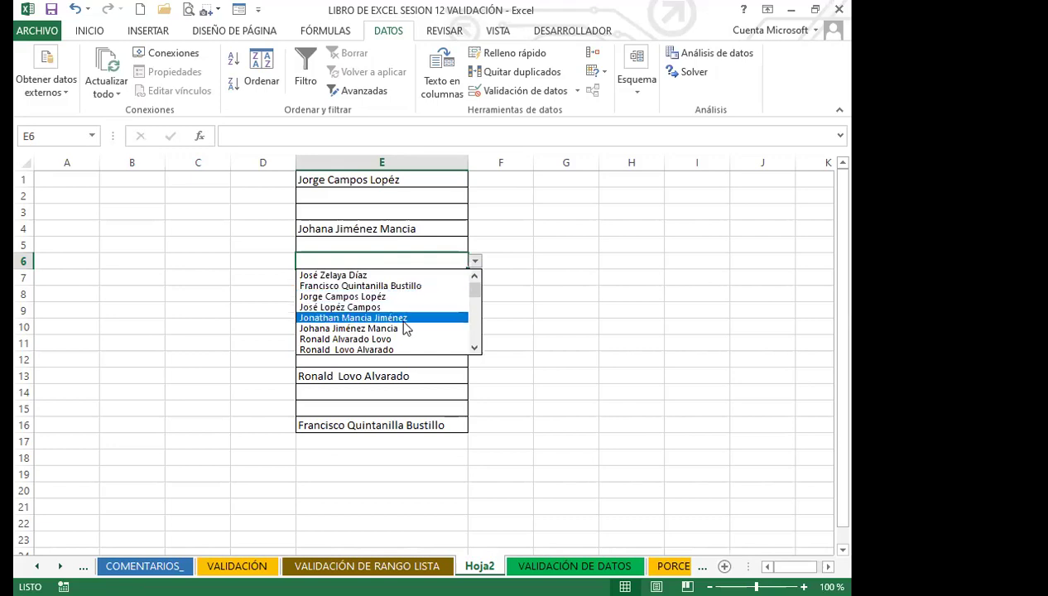
click(402, 319)
click(389, 341)
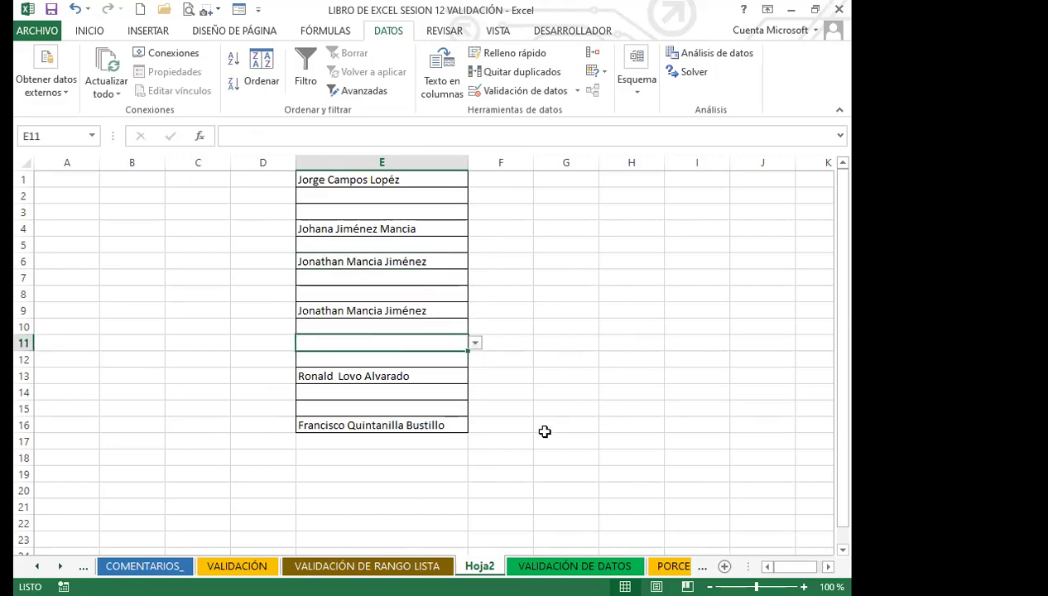
Step: Return to the VALIDACIÓN DE RANGO LISTA sheet and choose the sixth name on the dropdown list for G7
click(397, 565)
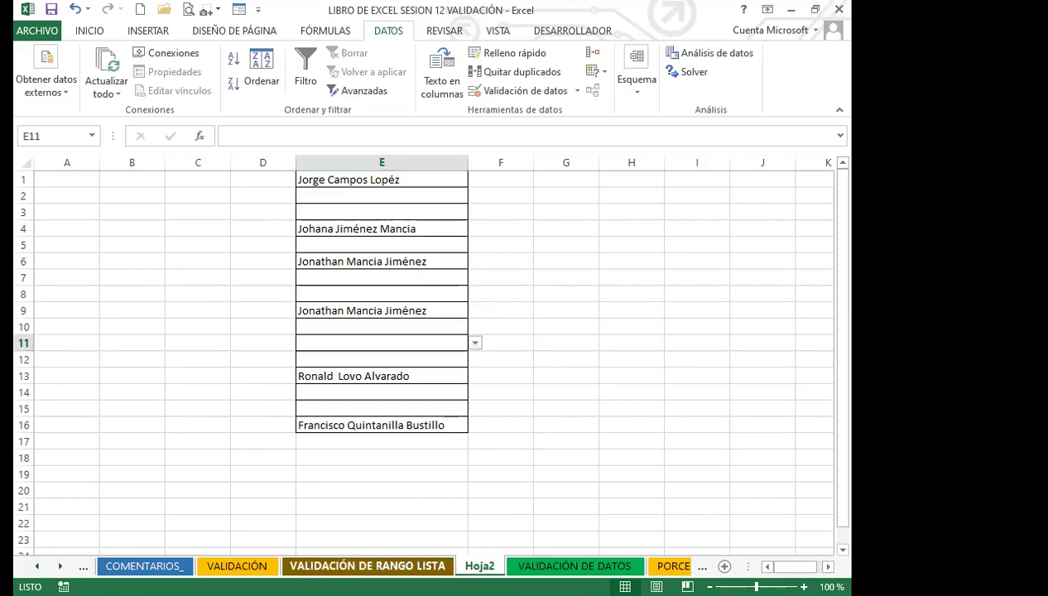
click(305, 420)
scroll(411, 386, up, 7)
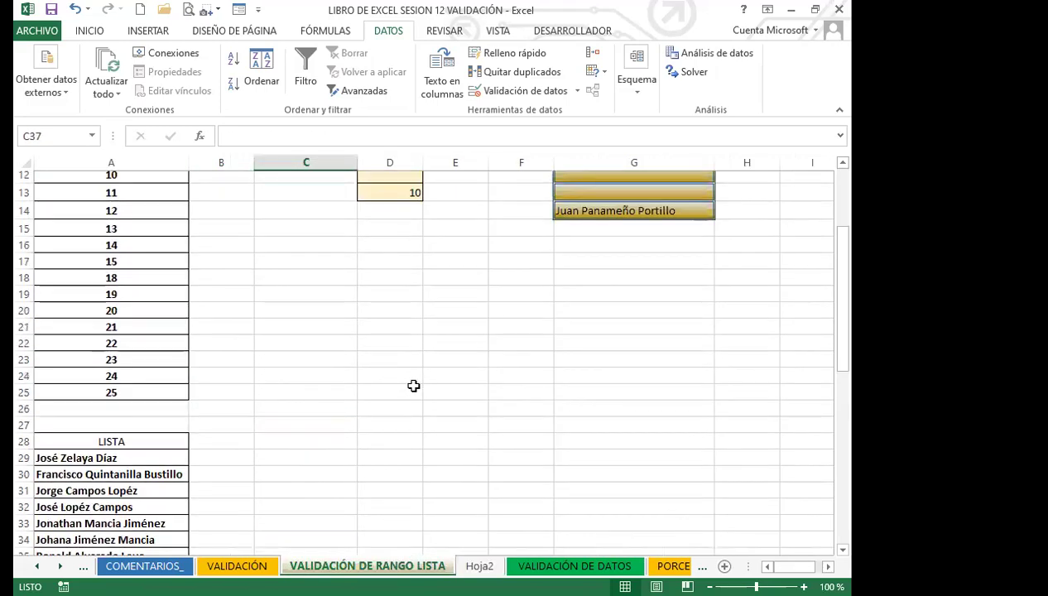
click(606, 284)
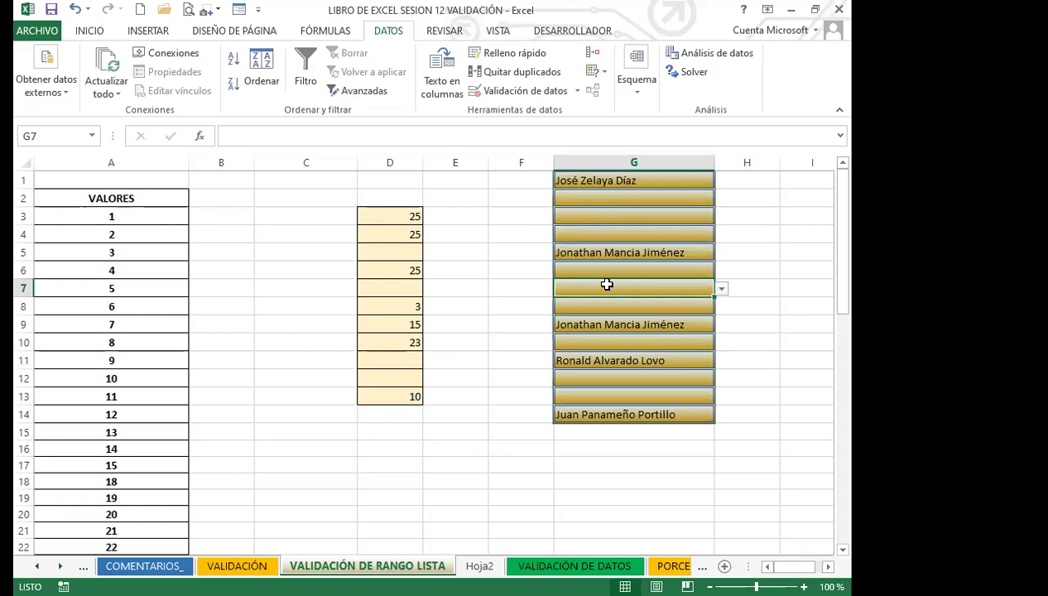
click(722, 288)
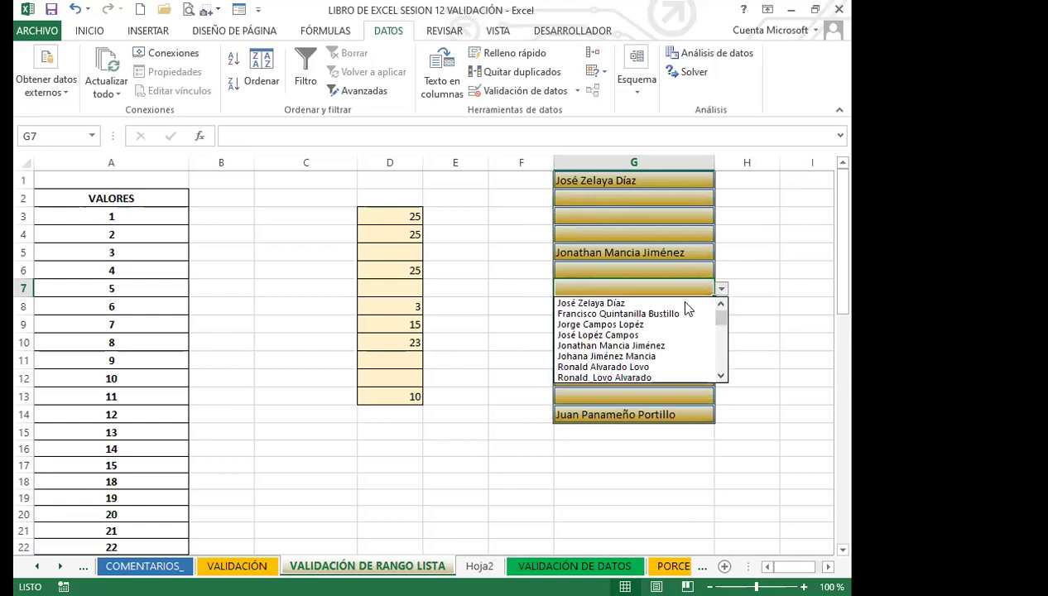
click(614, 356)
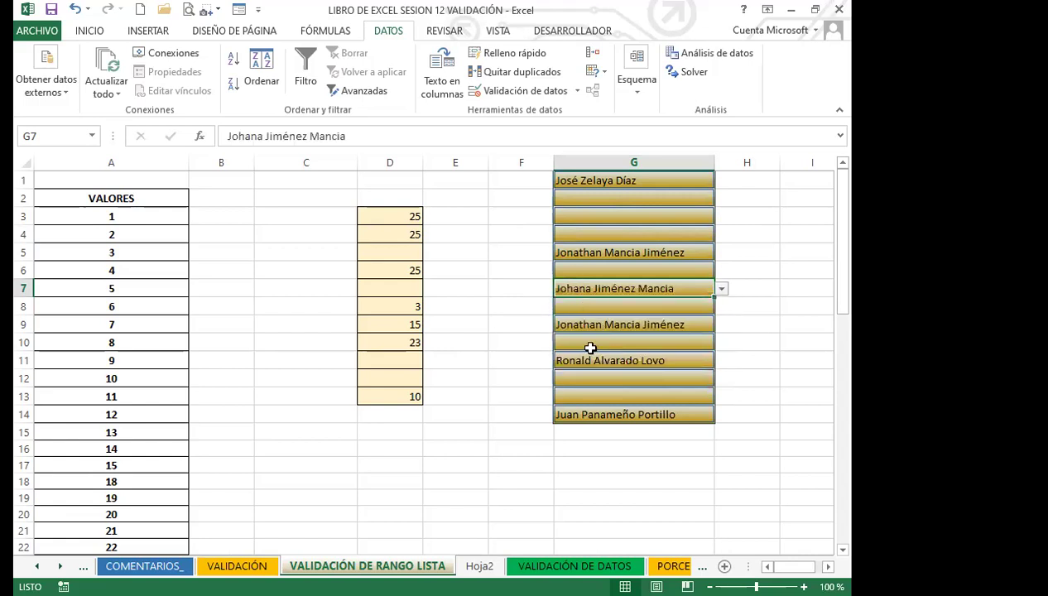
click(147, 322)
click(390, 342)
click(573, 359)
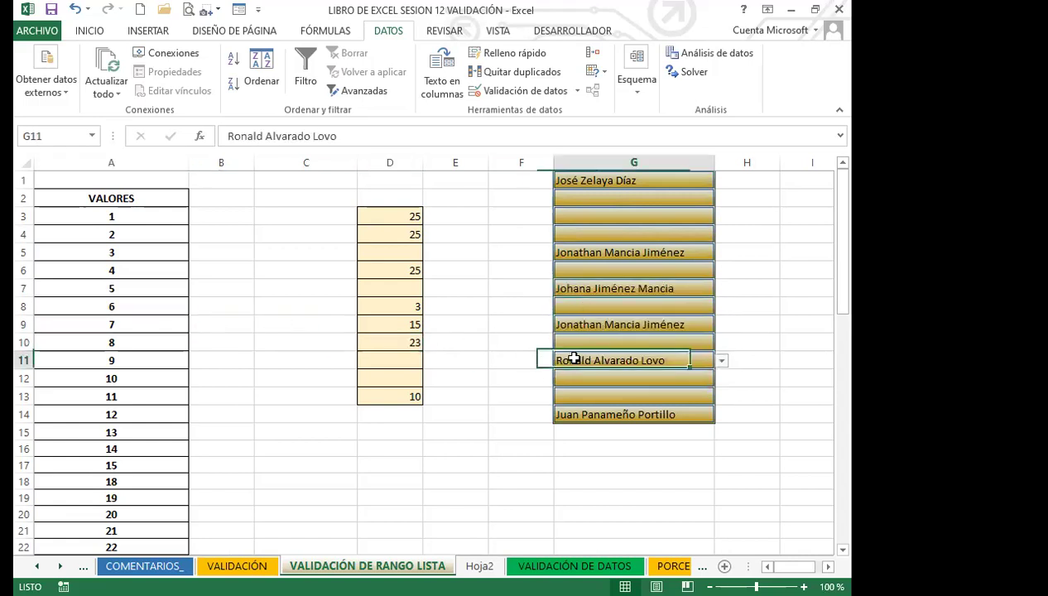
click(147, 348)
click(405, 377)
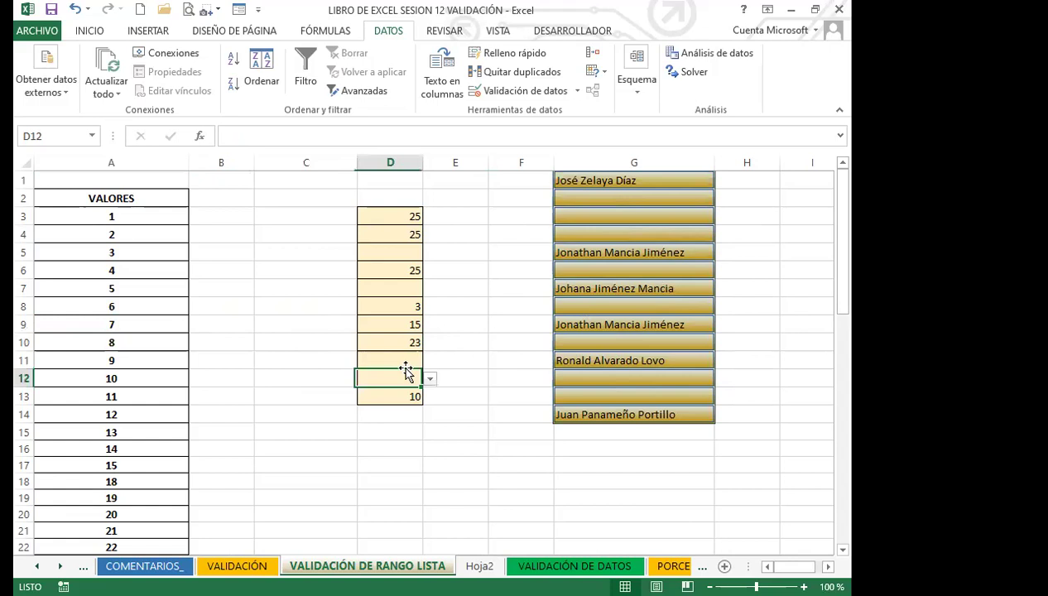
click(575, 382)
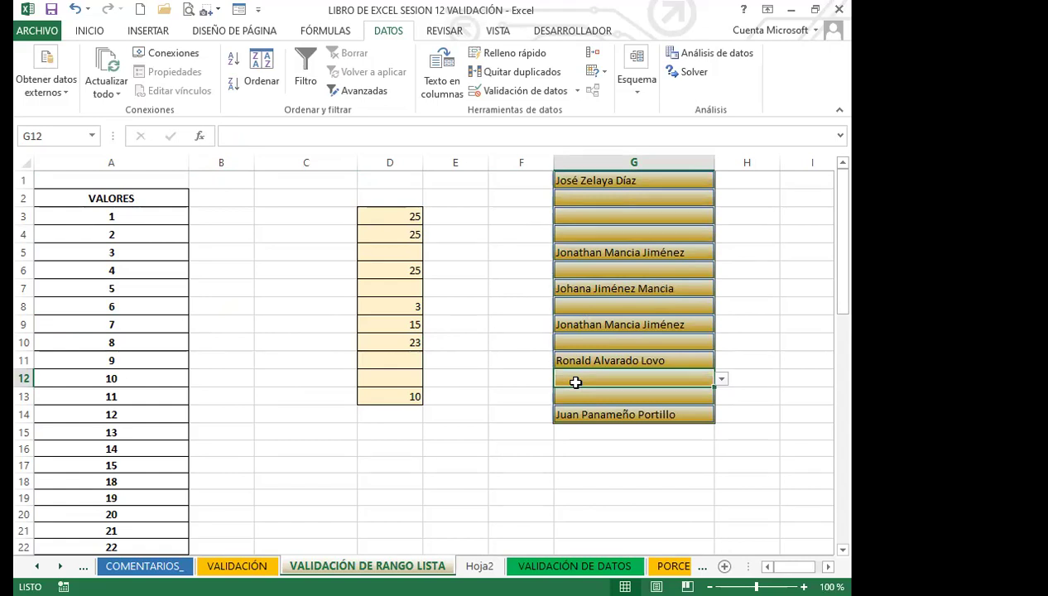
click(497, 469)
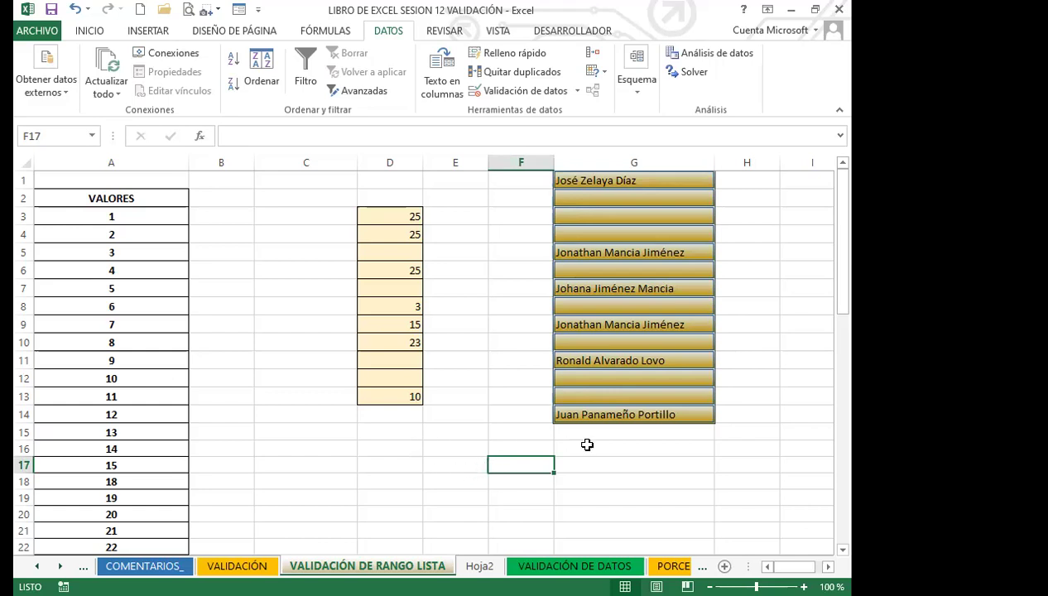
Step: Open the VALIDACIÓN DE DATOS sheet with the EN PRODUCTO validation requirements
click(575, 566)
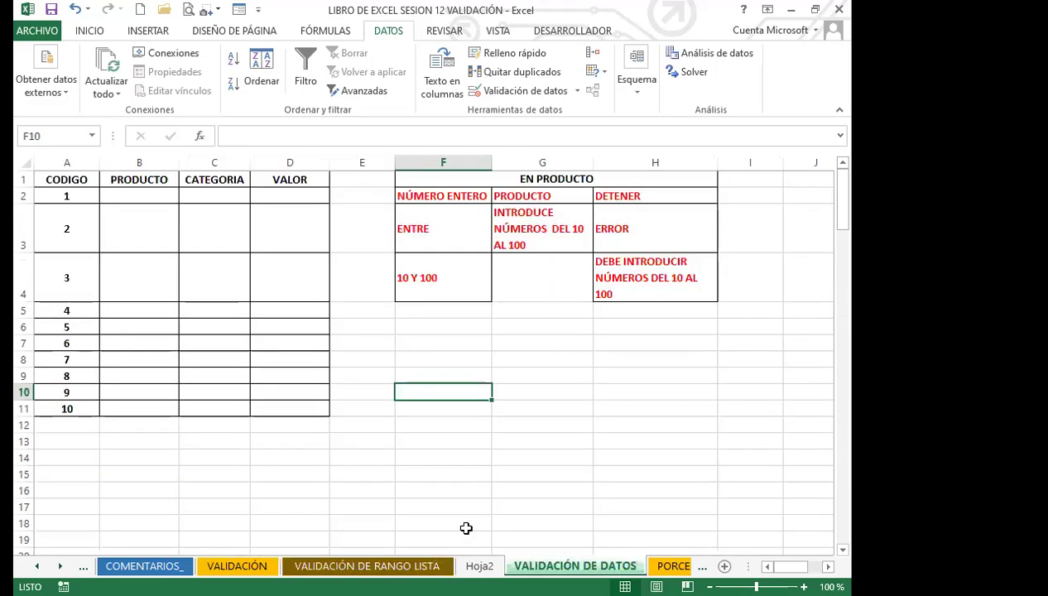
click(386, 476)
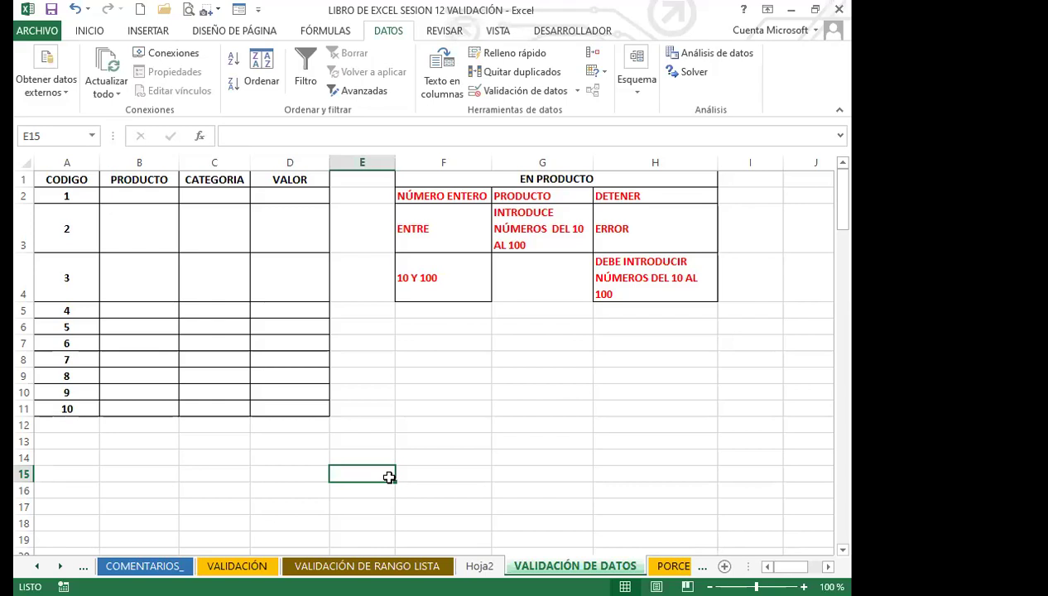
click(460, 409)
click(461, 388)
click(434, 354)
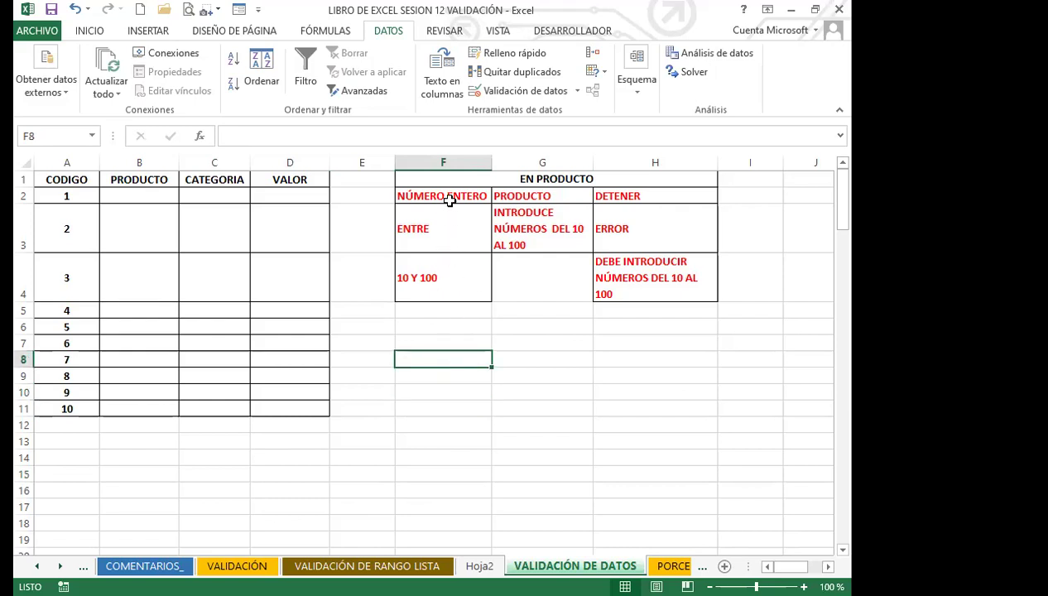
Step: Set the data validation criteria of the PRODUCTO cells B2:B11 to Número entero between 10 and 100
click(144, 181)
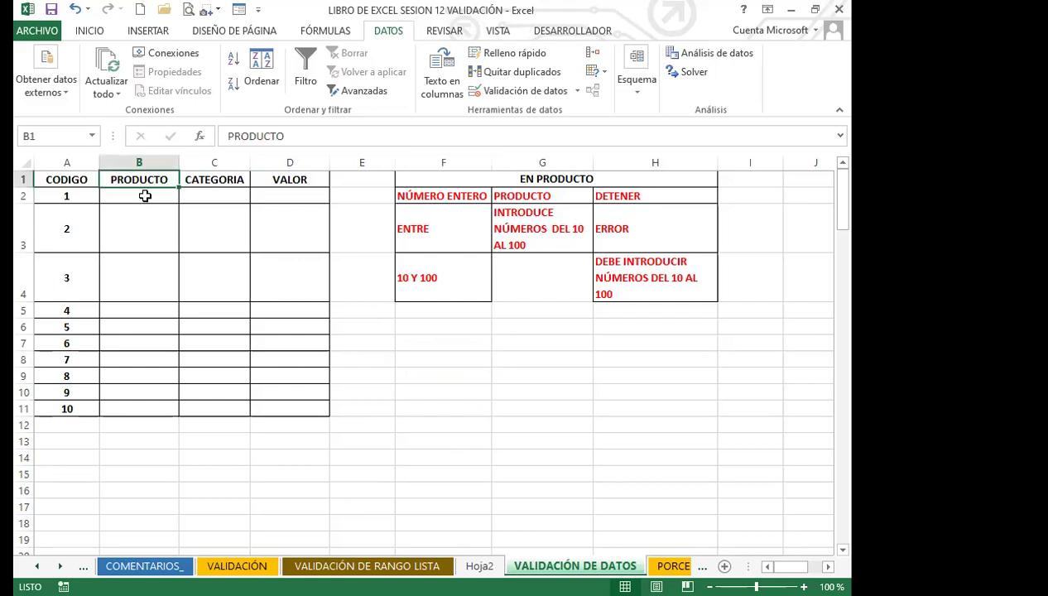
drag(149, 193, 130, 409)
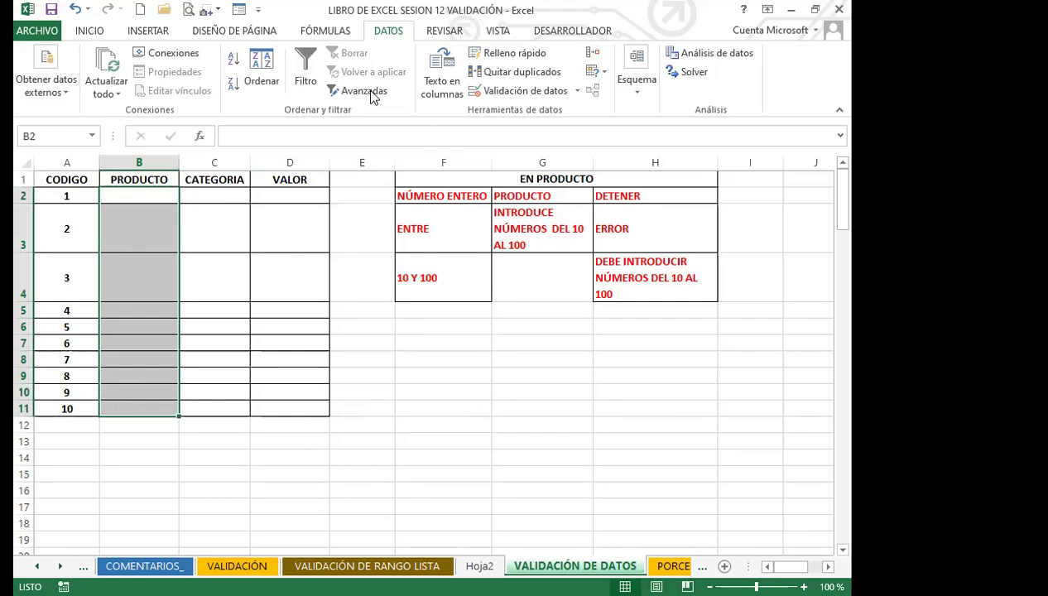
click(579, 91)
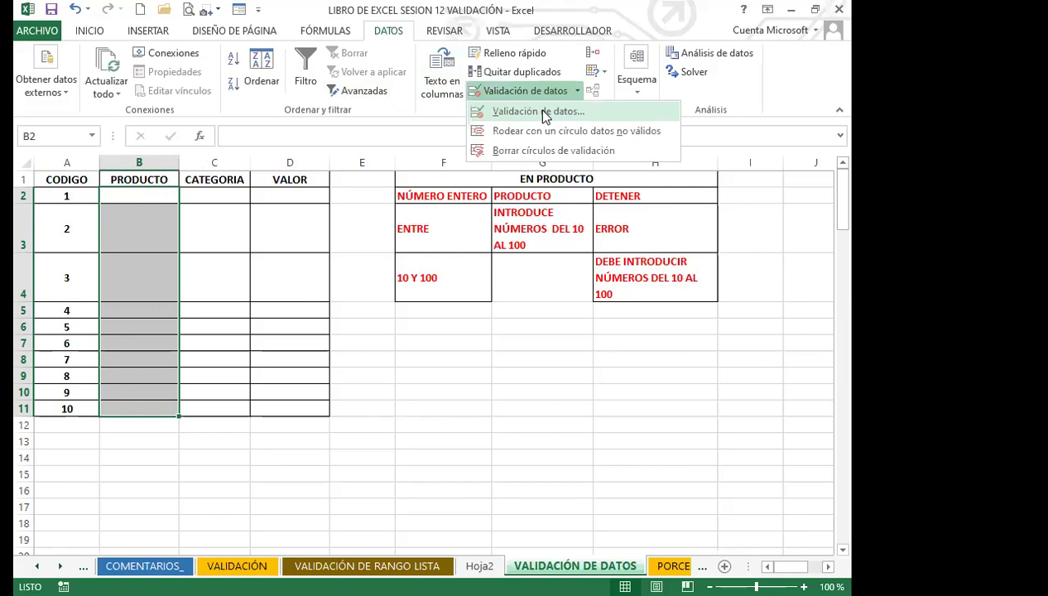
click(543, 111)
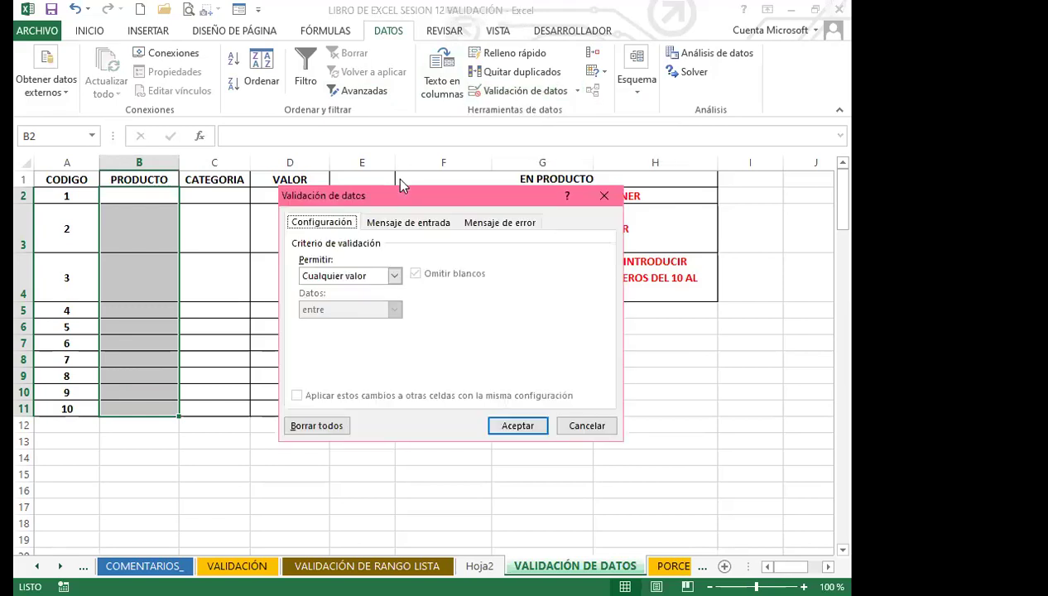
click(394, 277)
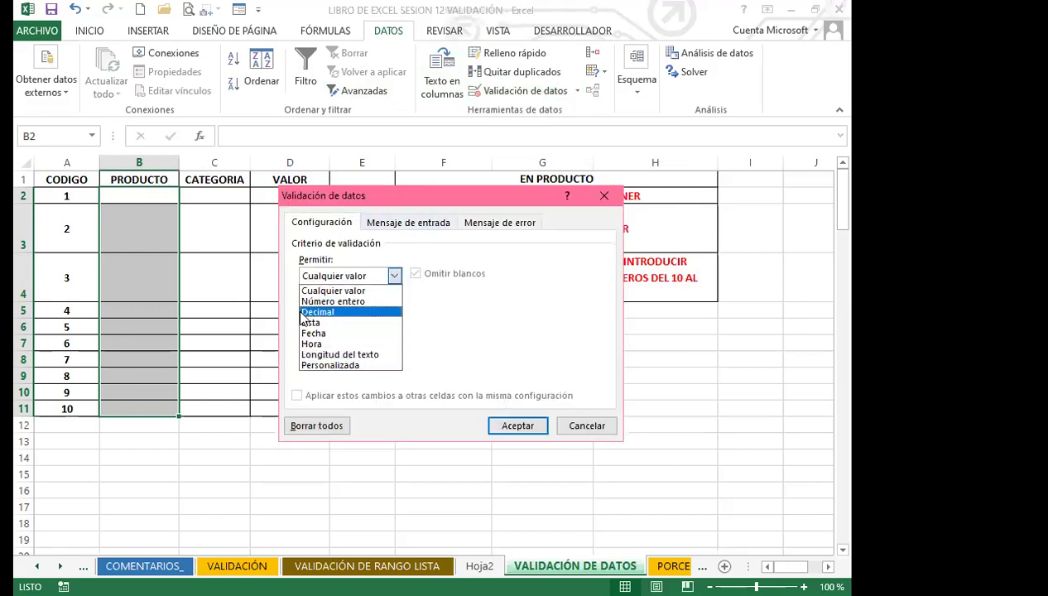
click(346, 303)
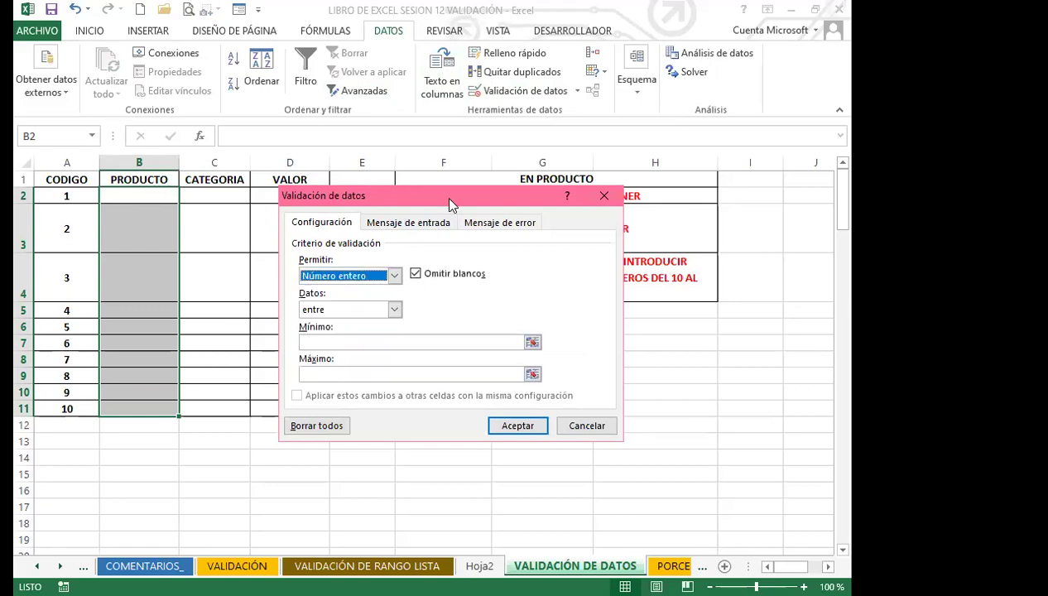
drag(450, 203, 553, 327)
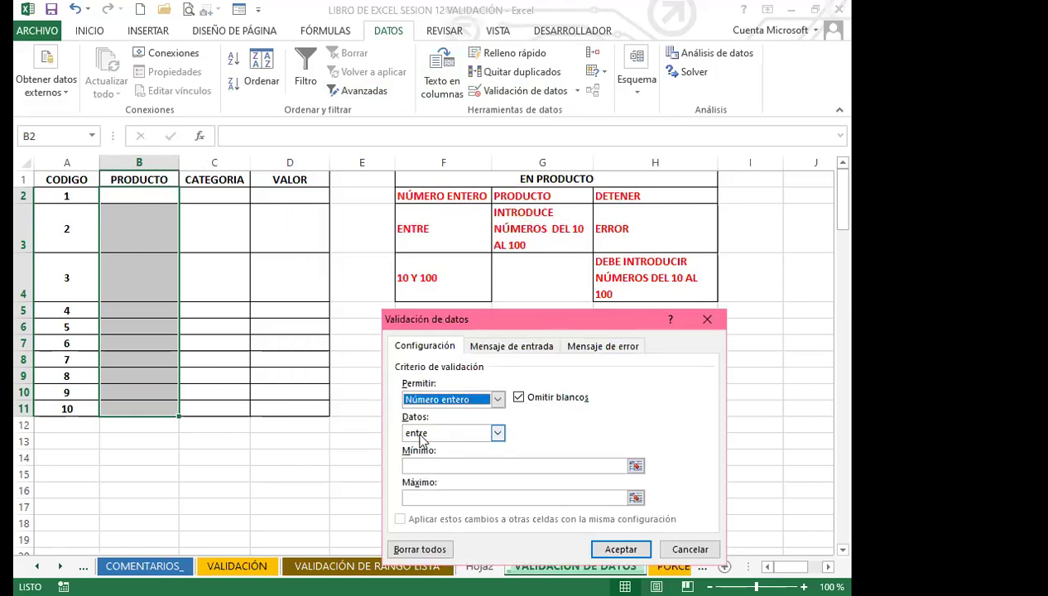
click(424, 466)
text(10)
click(414, 498)
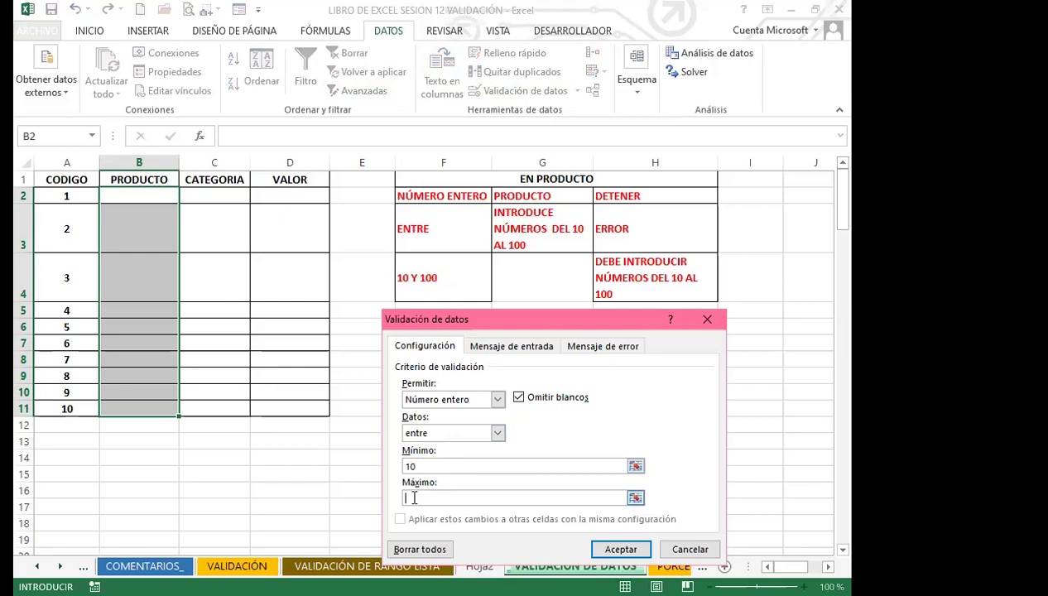
text(100)
Step: Give the validation an input message titled PRODUCTO with the text INTRODUCE NÚMEROS DEL 10 AL 100
click(521, 350)
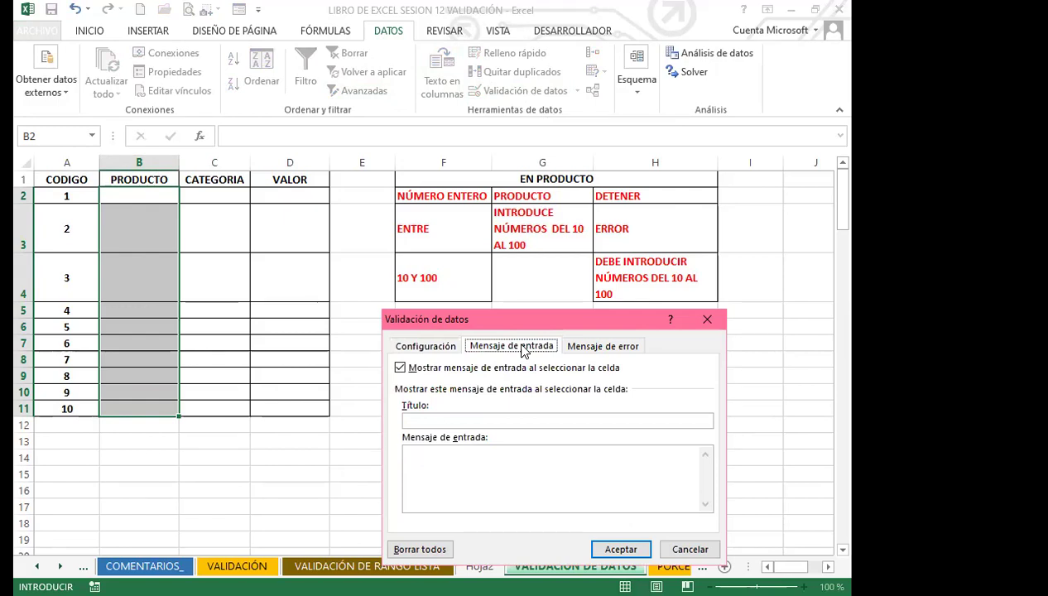
click(412, 422)
text(PRODUCTO)
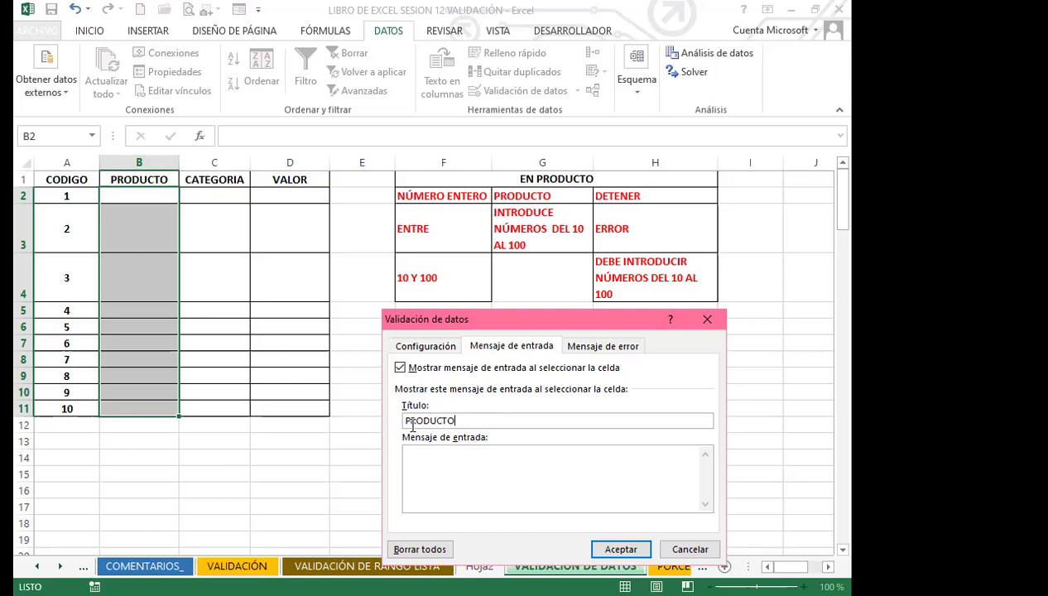
click(433, 463)
key(Tab)
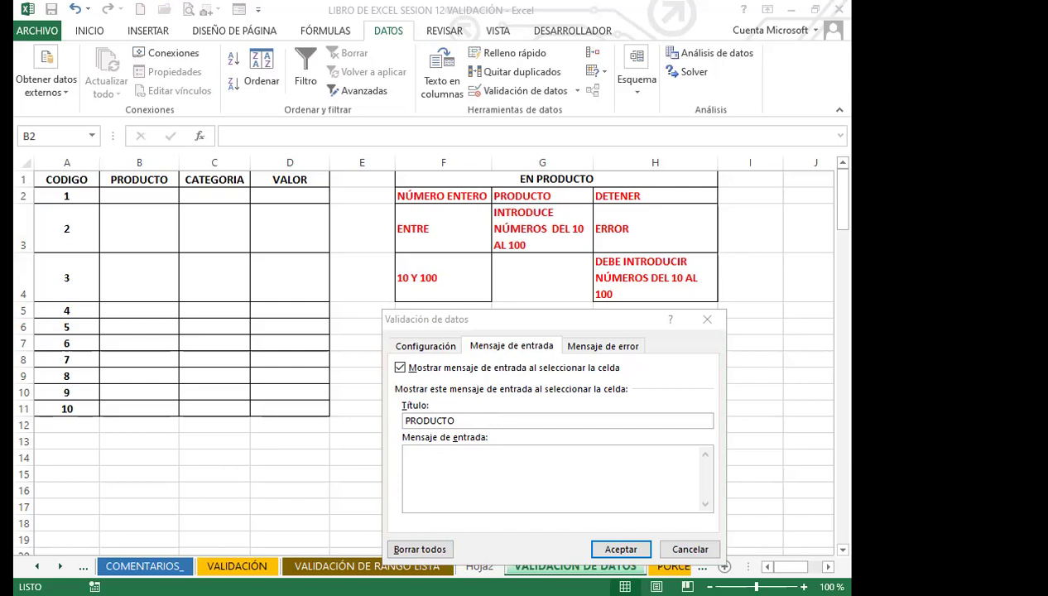
click(463, 463)
text(INTRODUCE N)
text(ÚM)
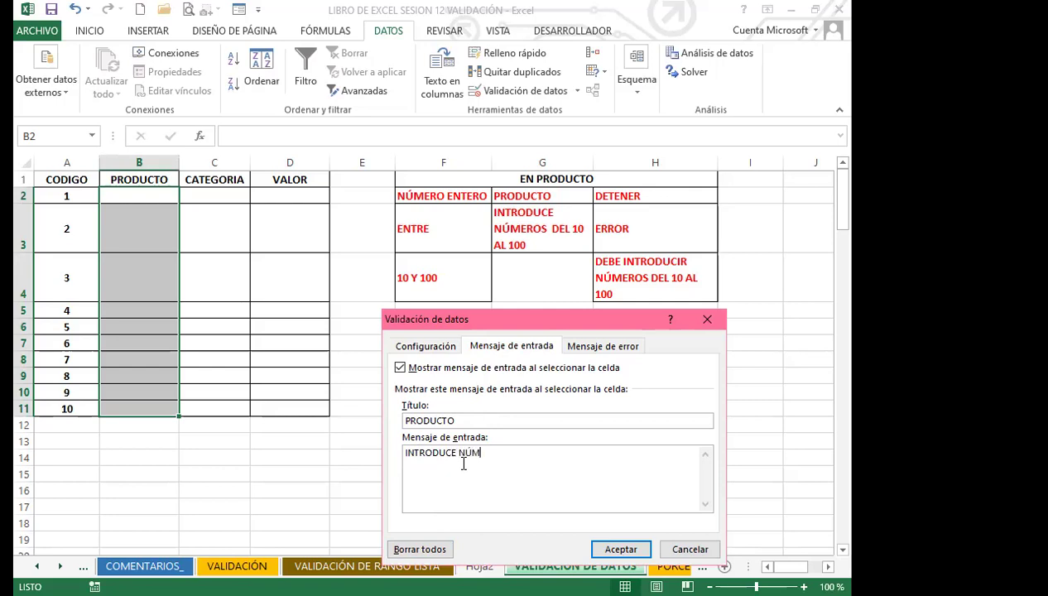
text(EROS DEL 10 AL 100)
Step: Add an error message titled ERROR with the text DEBE INTRODUCIR NÚMEROS DEL 10 AL 100 and apply the validation to B2:B11
click(625, 346)
click(563, 421)
text(ERROR)
click(566, 472)
text(DEBE)
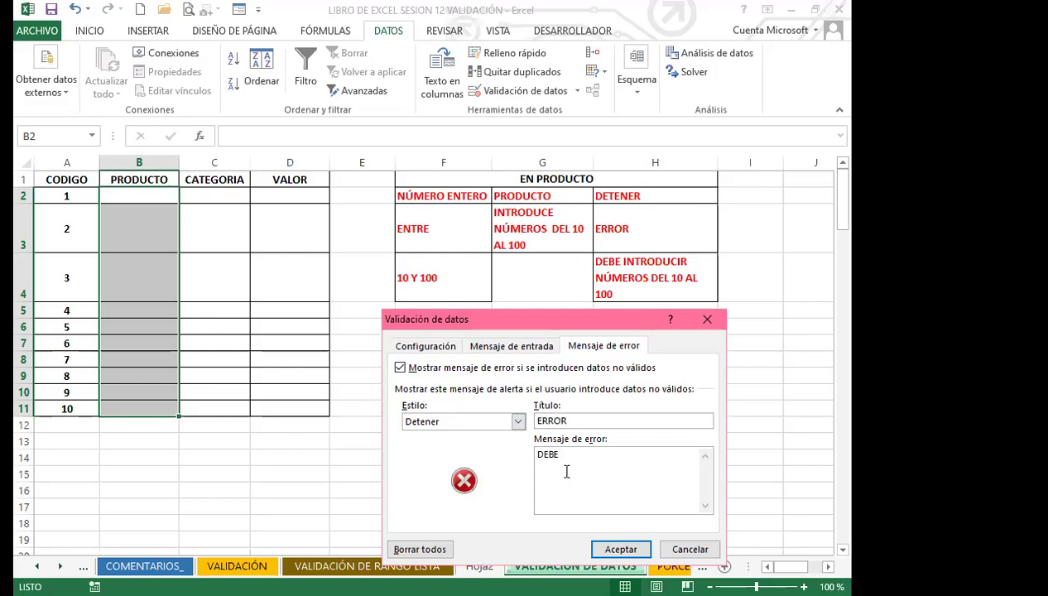
text( INTRODUCIR N)
key(BackSpace)
key(BackSpace)
key(BackSpace)
key(BackSpace)
text(IT)
key(BackSpace)
text(R NÚMEROS)
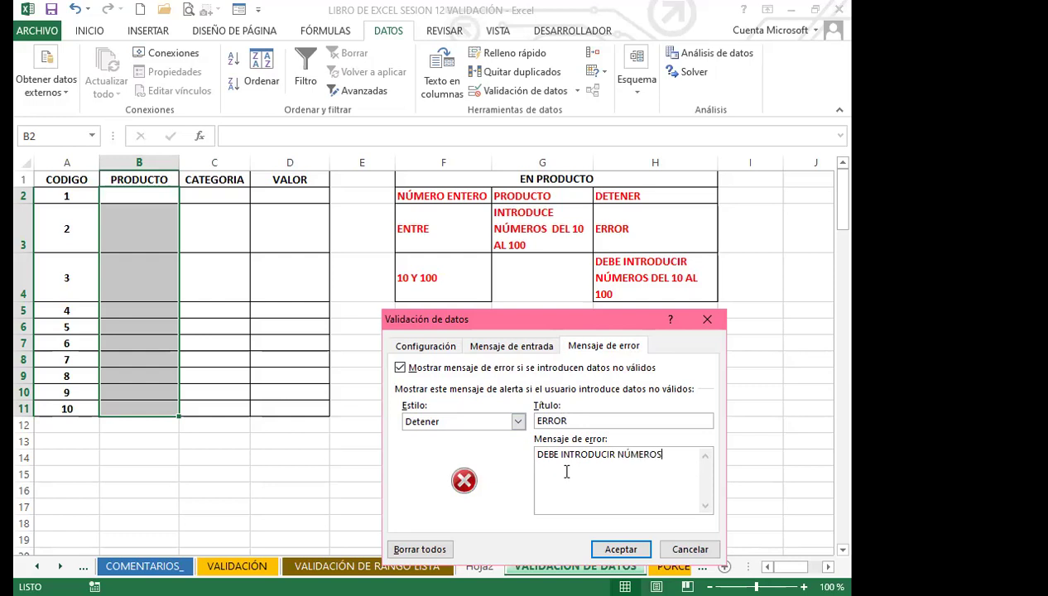
text( DEL 10 AL 100)
drag(532, 308, 526, 263)
click(617, 506)
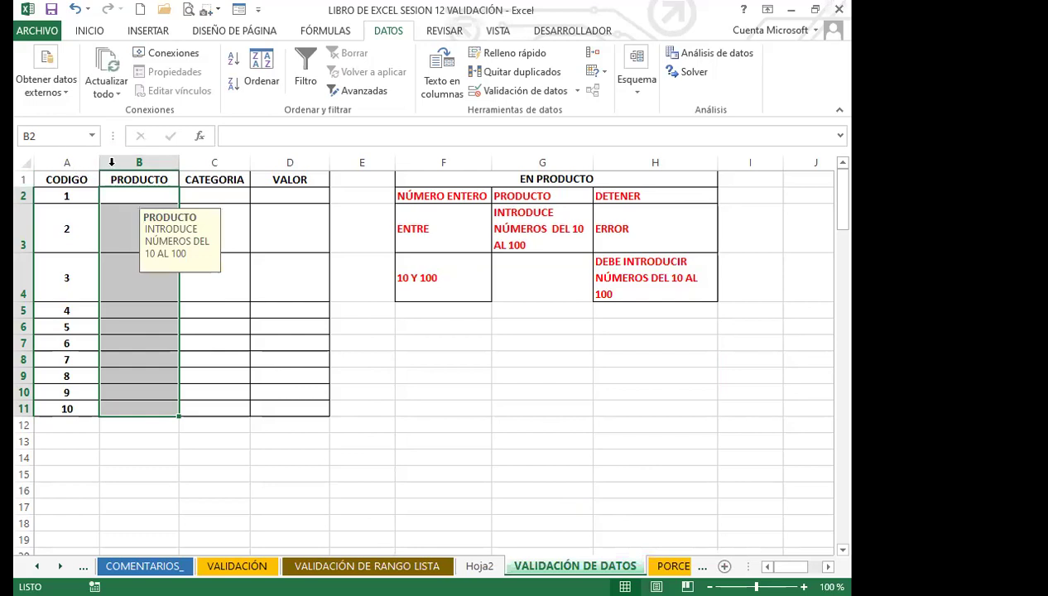
Step: Check that the input message appears on individual PRODUCTO cells B2, B3, B4, B5 and B8
click(124, 197)
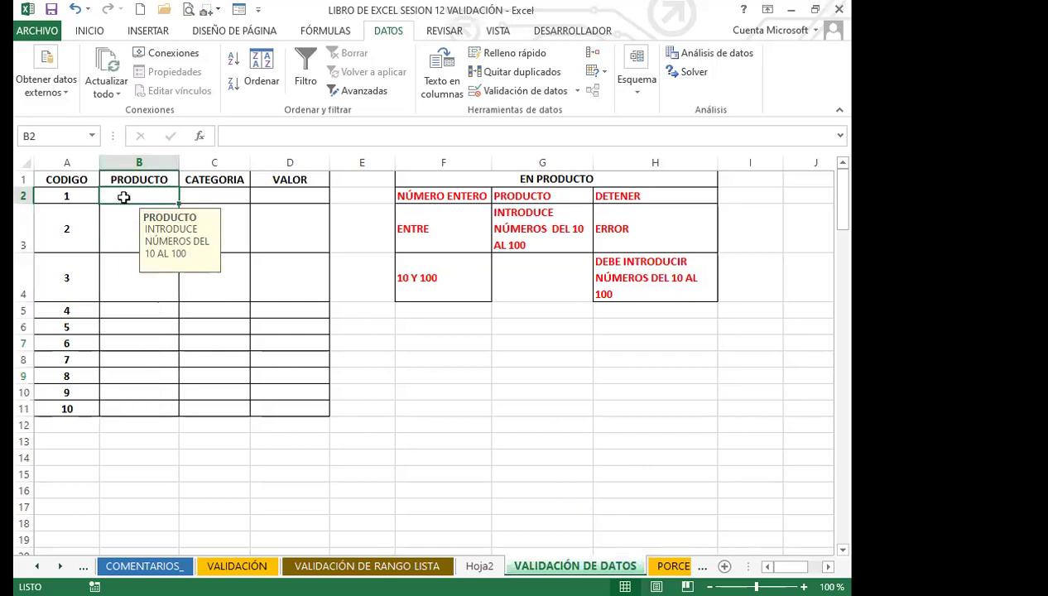
click(117, 232)
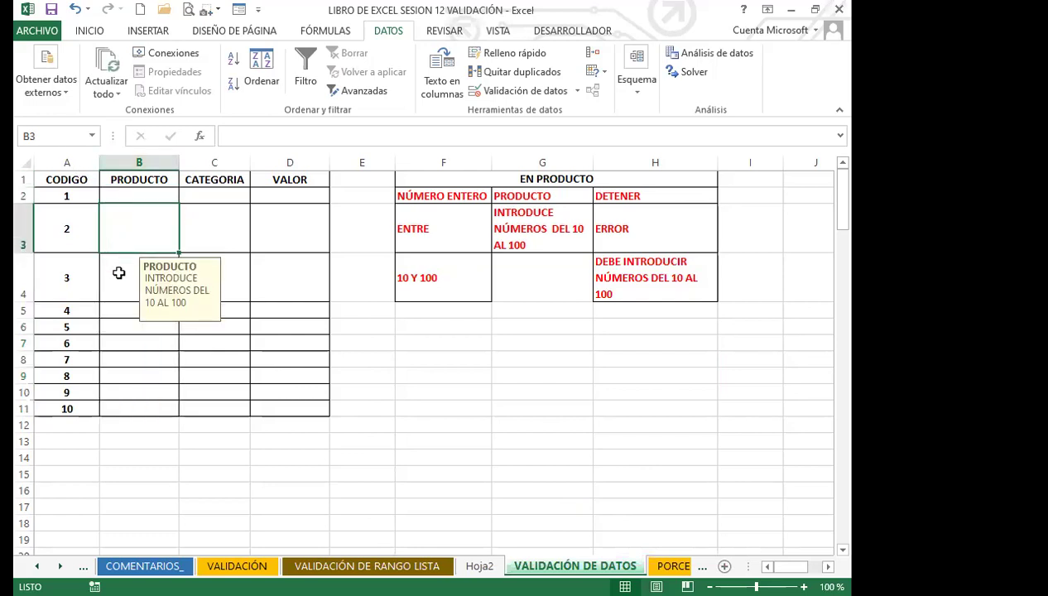
click(118, 275)
click(119, 312)
click(120, 358)
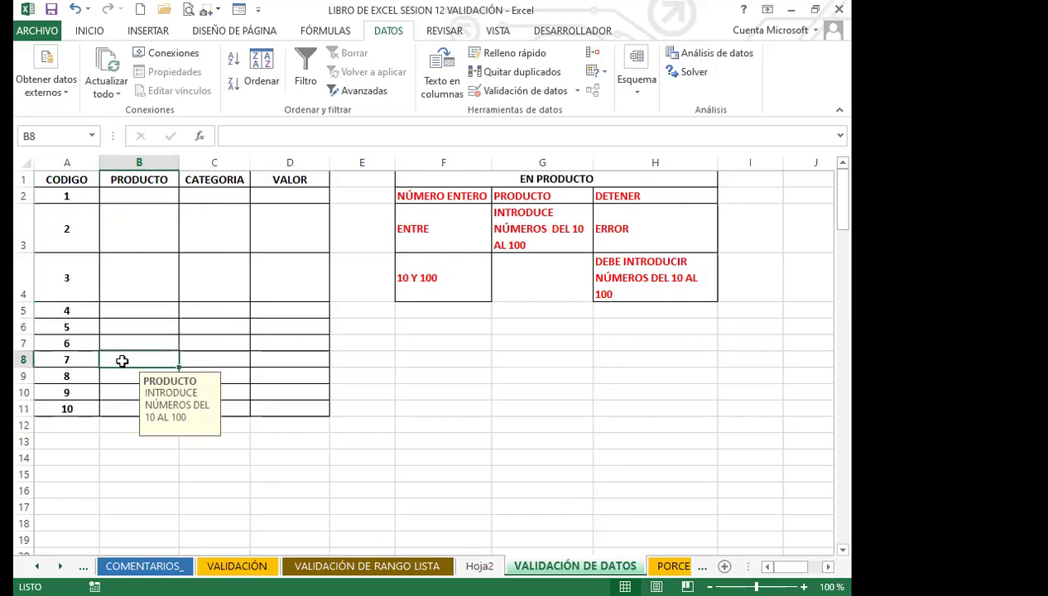
Step: Test the PRODUCTO validation by entering the out-of-range value 3 in B2
click(120, 196)
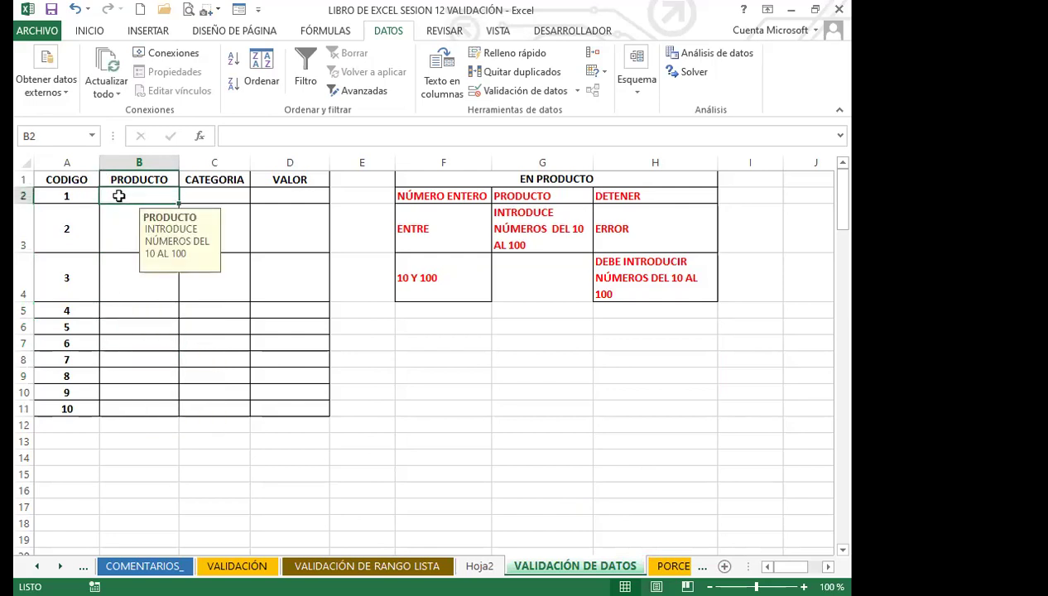
text(3)
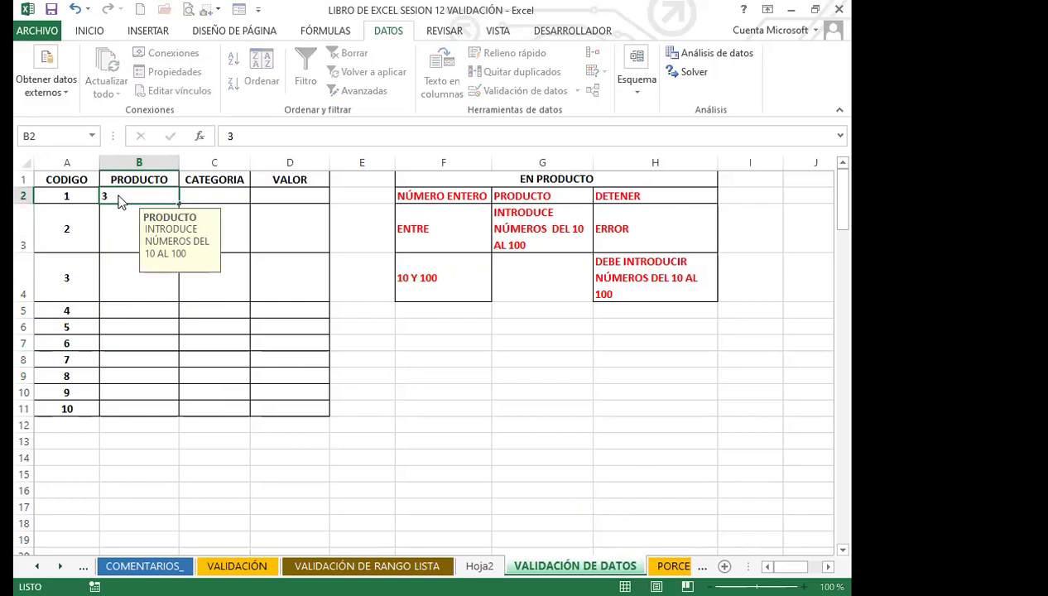
key(Return)
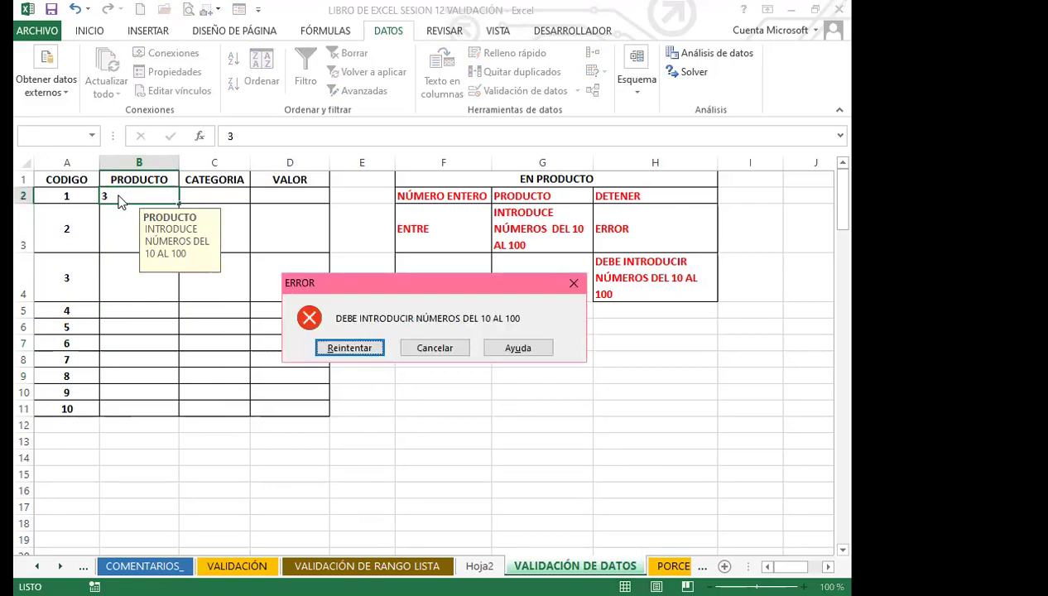
key(Return)
Step: Enter the PRODUCTO values 10, 20, 50 and 100 in cells B2 to B5
text(10)
key(Return)
text(20)
key(Return)
text(50)
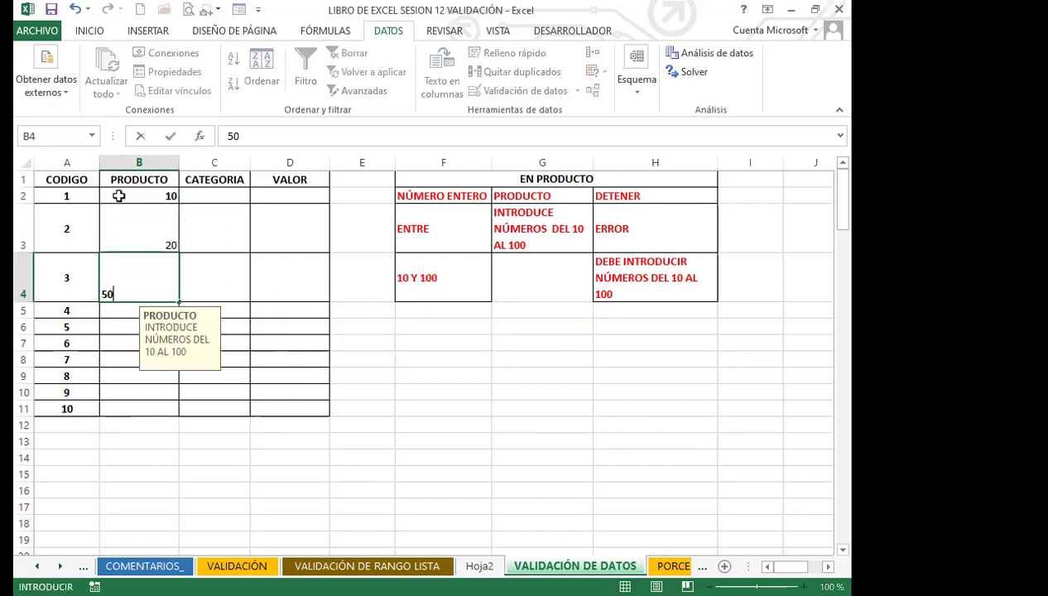
key(Return)
text(100)
key(Return)
Step: Test the upper limit with 101 in B6 and replace it with 100
text(101)
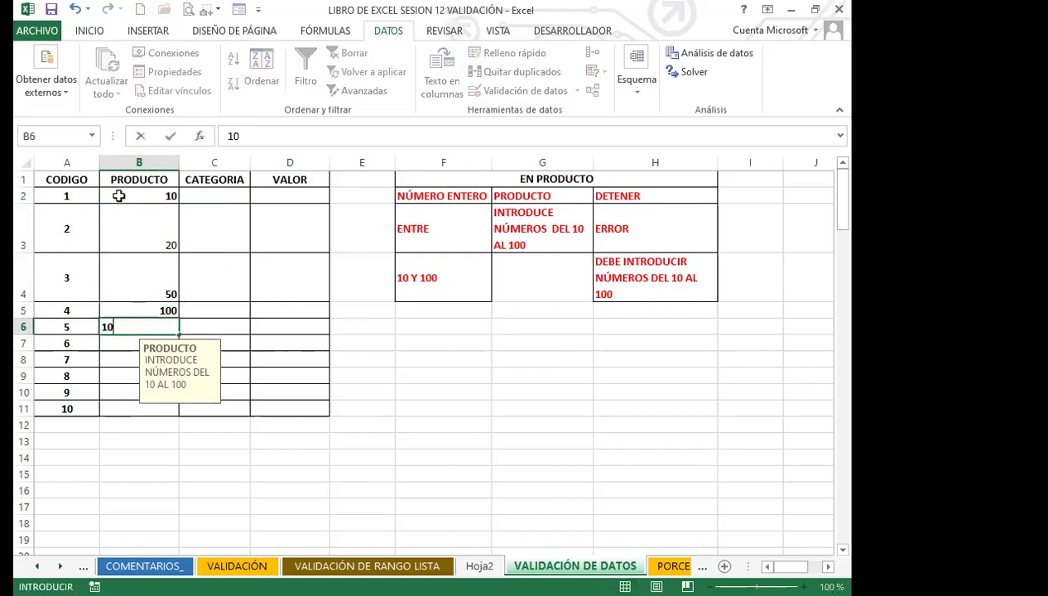
key(Return)
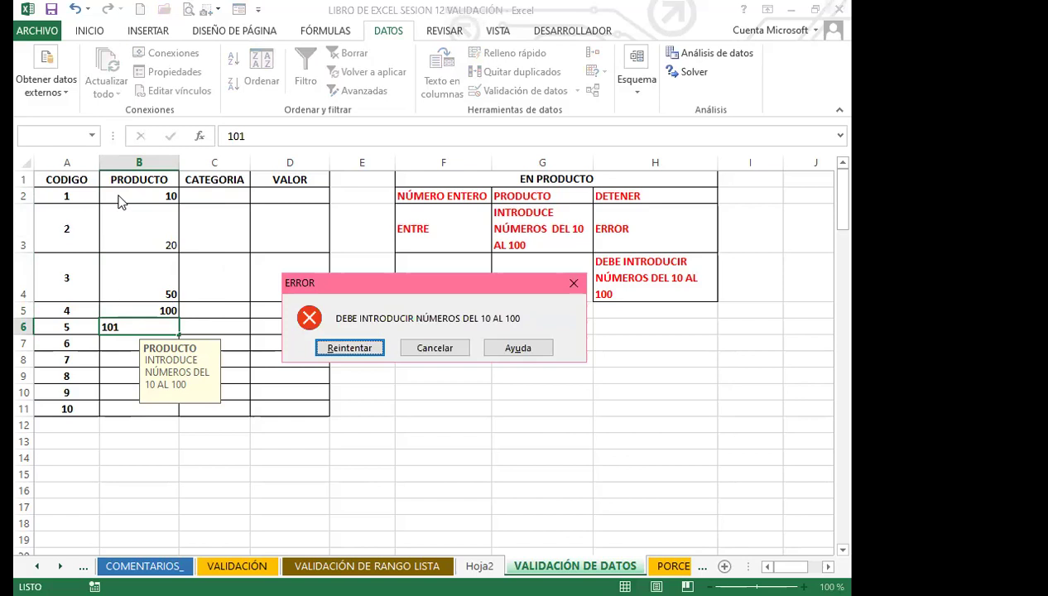
key(Return)
text(10)
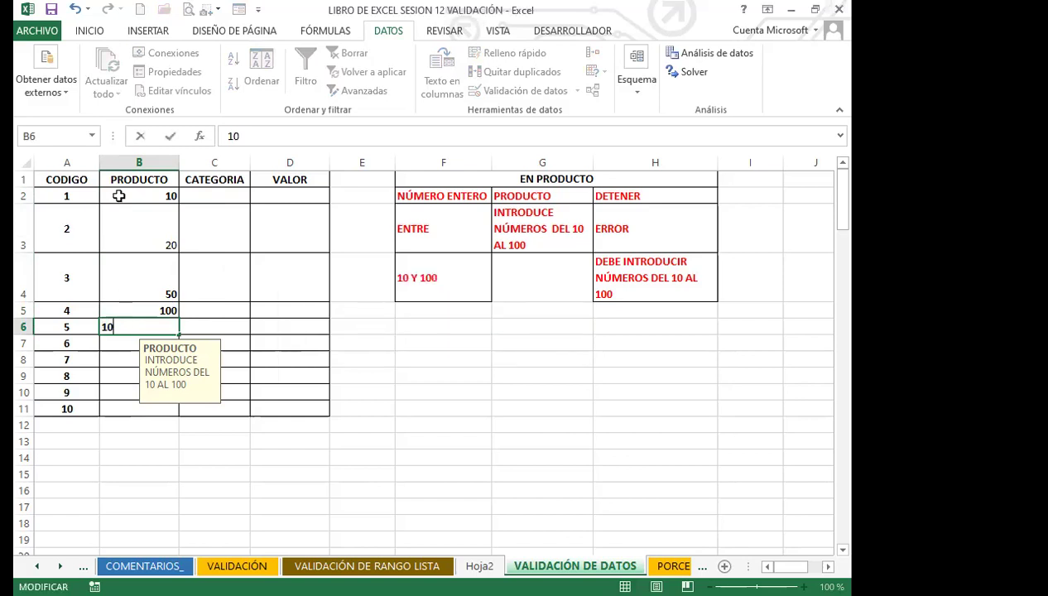
text(0)
key(Return)
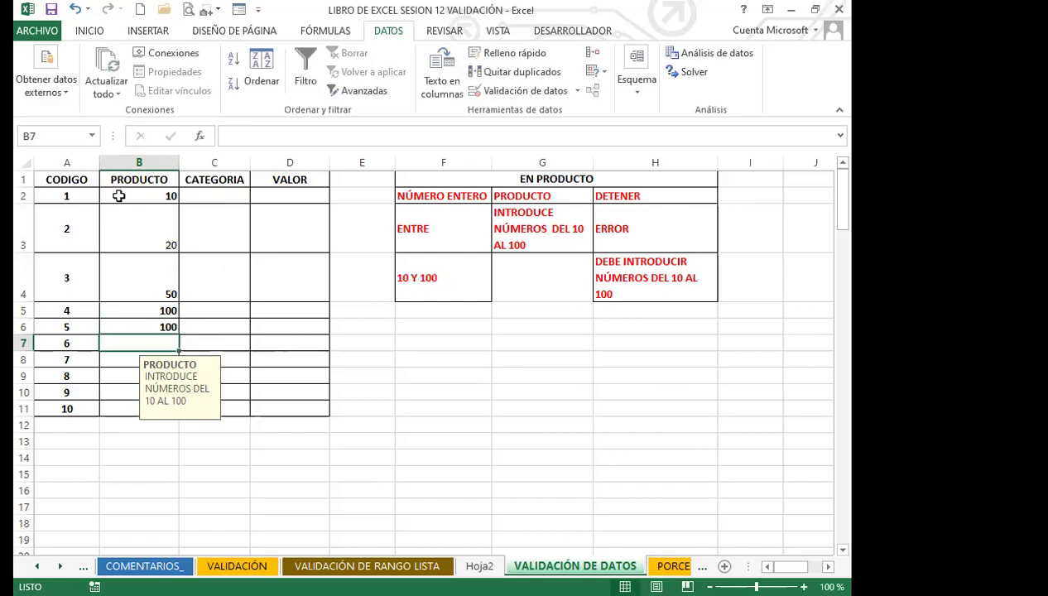
Step: Try 200 in B6 as another out-of-range value and set the cell back to 100
key(Up)
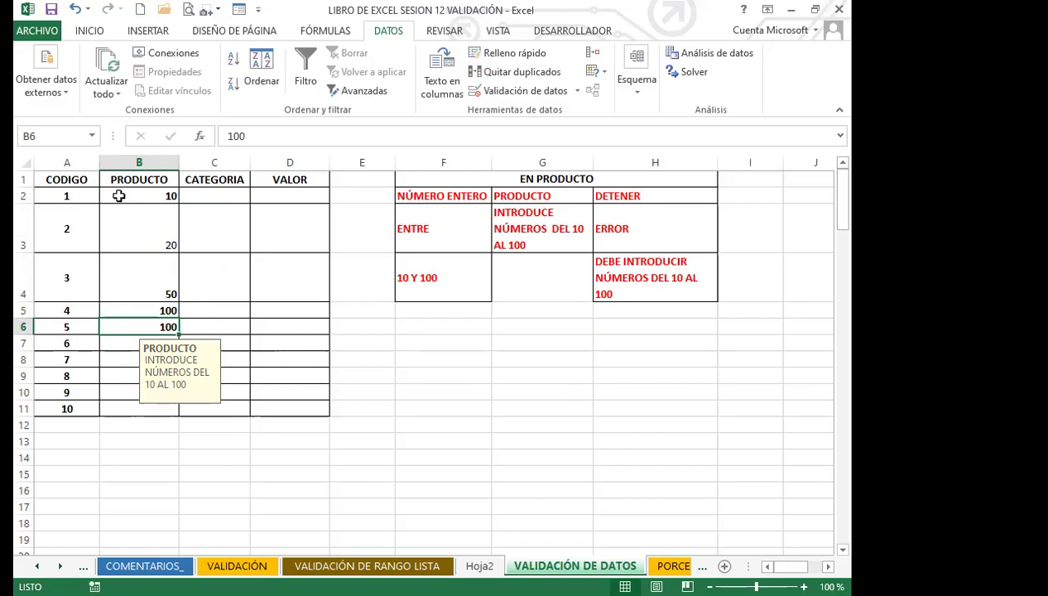
text(200)
key(Return)
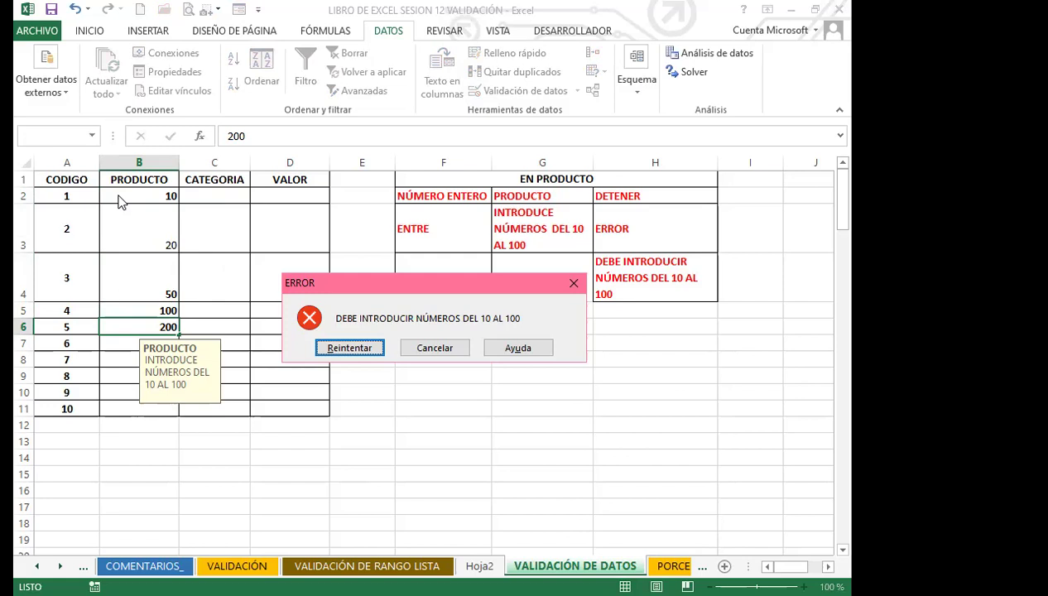
key(Return)
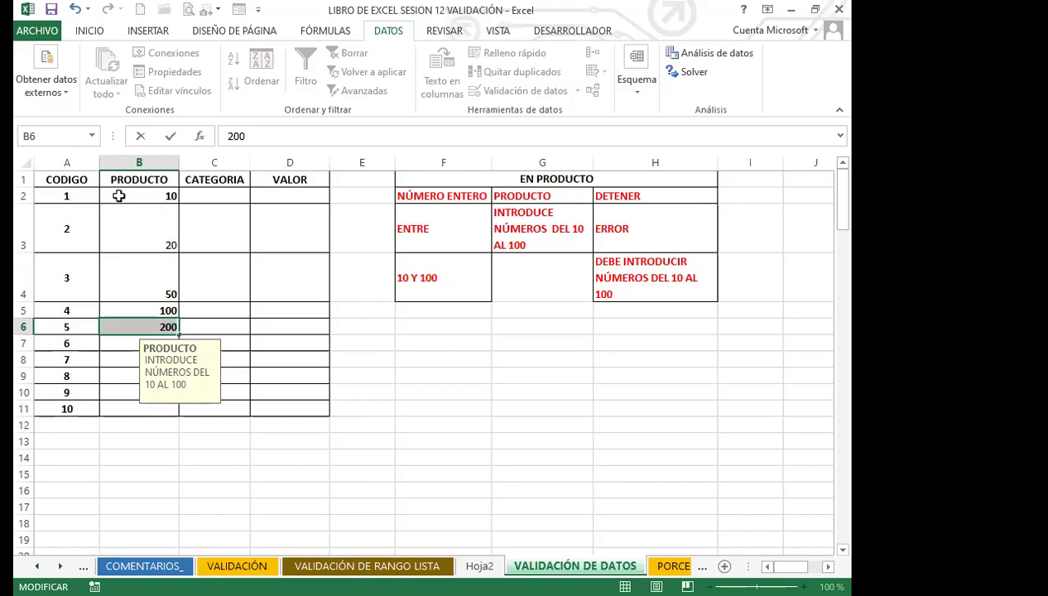
text(100)
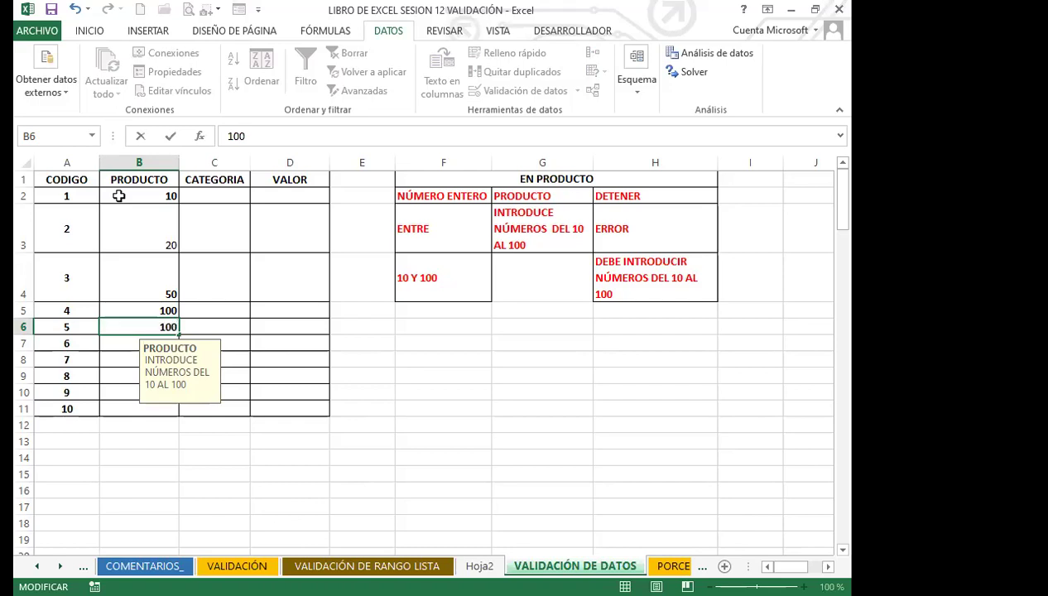
key(Return)
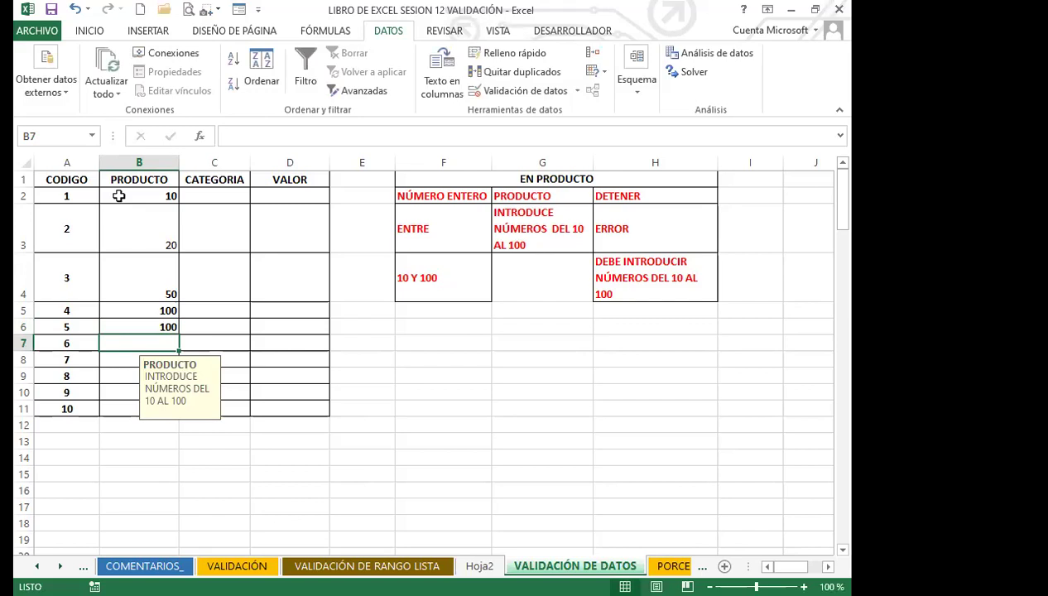
Step: Enter the PRODUCTO values 30, 40 and 20 in cells B7 to B9
text(30)
key(Return)
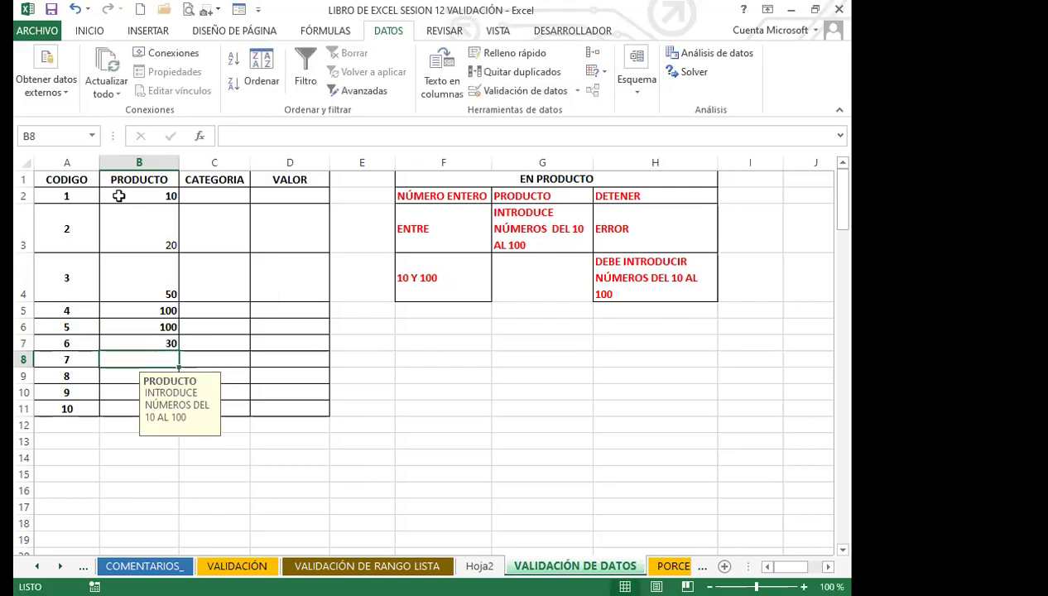
text(40)
key(Return)
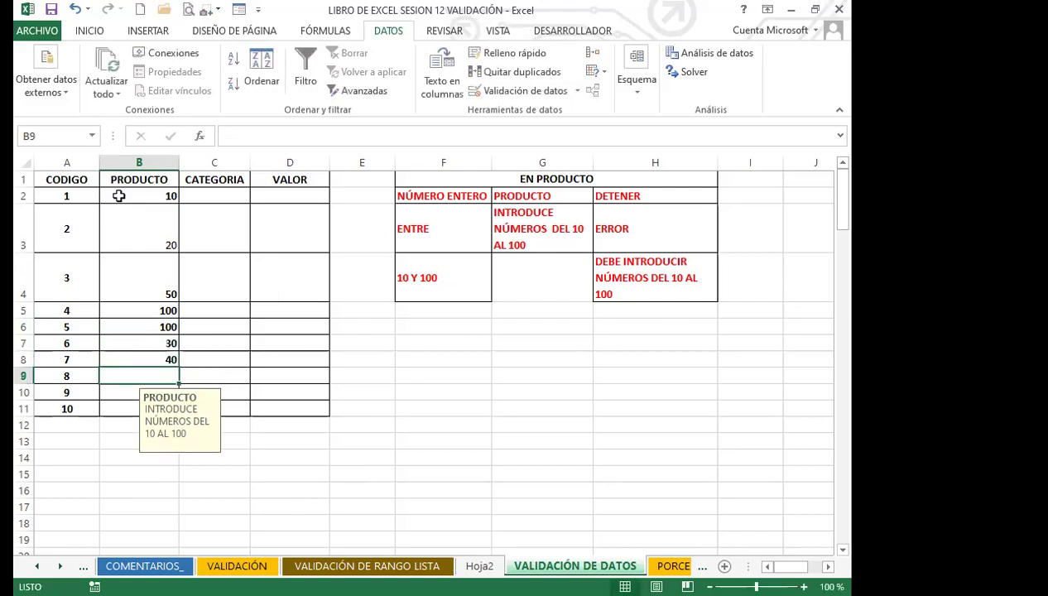
text(20)
key(Return)
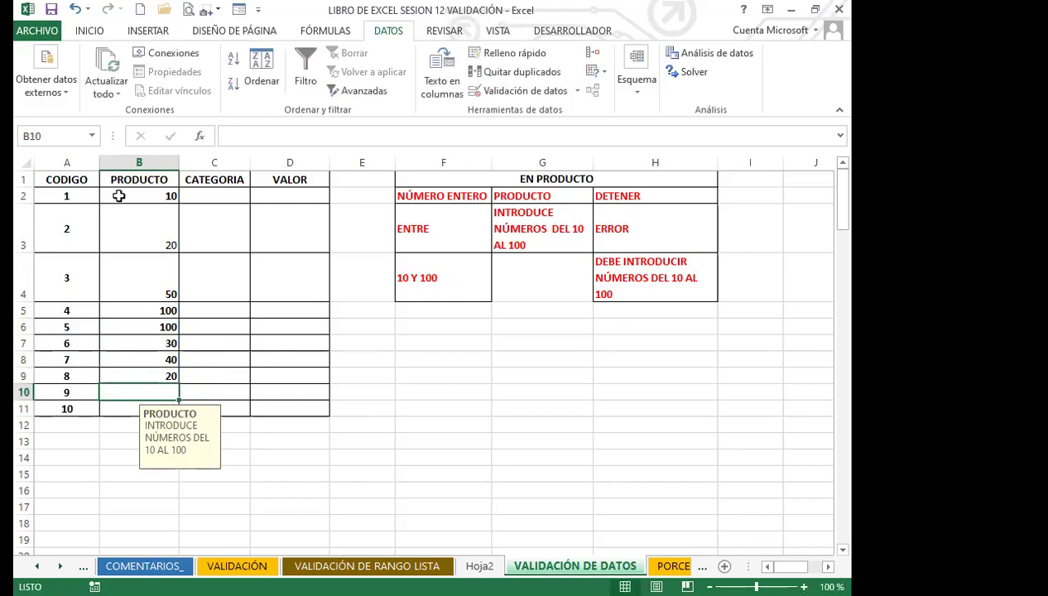
Step: Test the lower limit with 5 and 9 in B10 and replace them with 10
text(5)
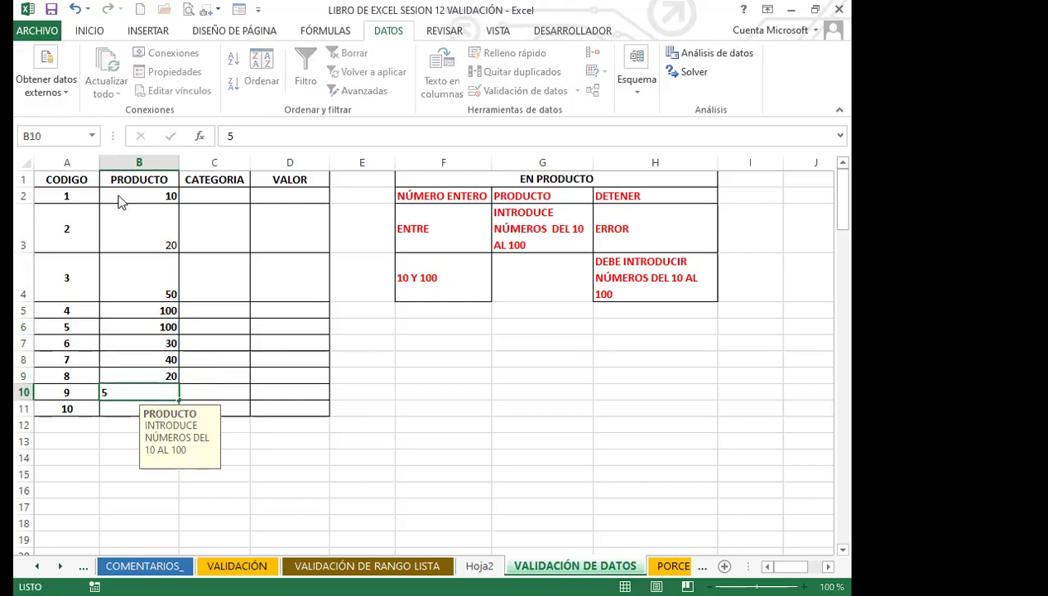
key(Return)
key(Return)
text(9)
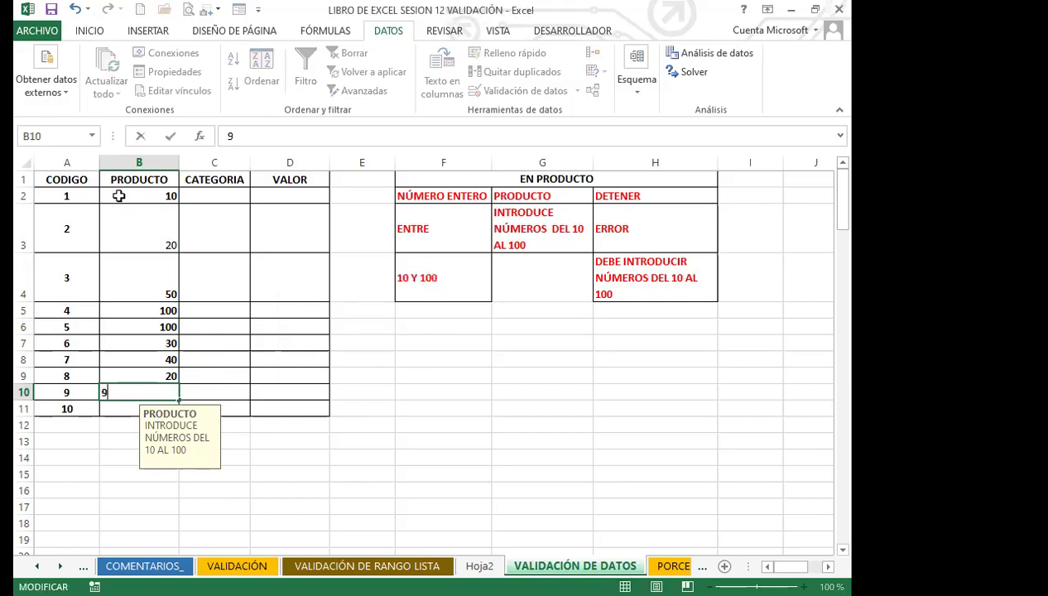
key(Return)
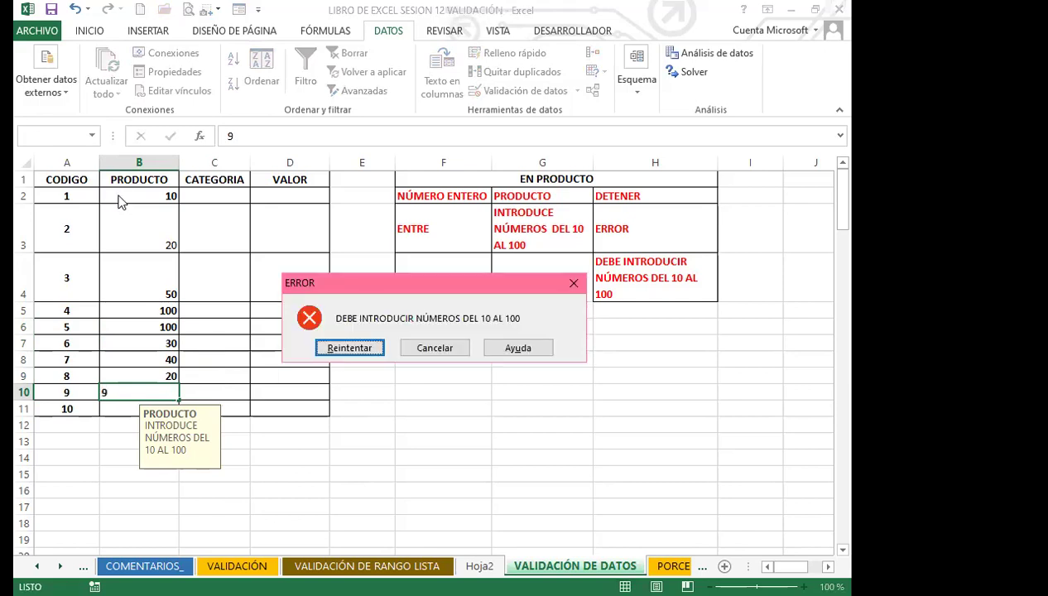
key(Return)
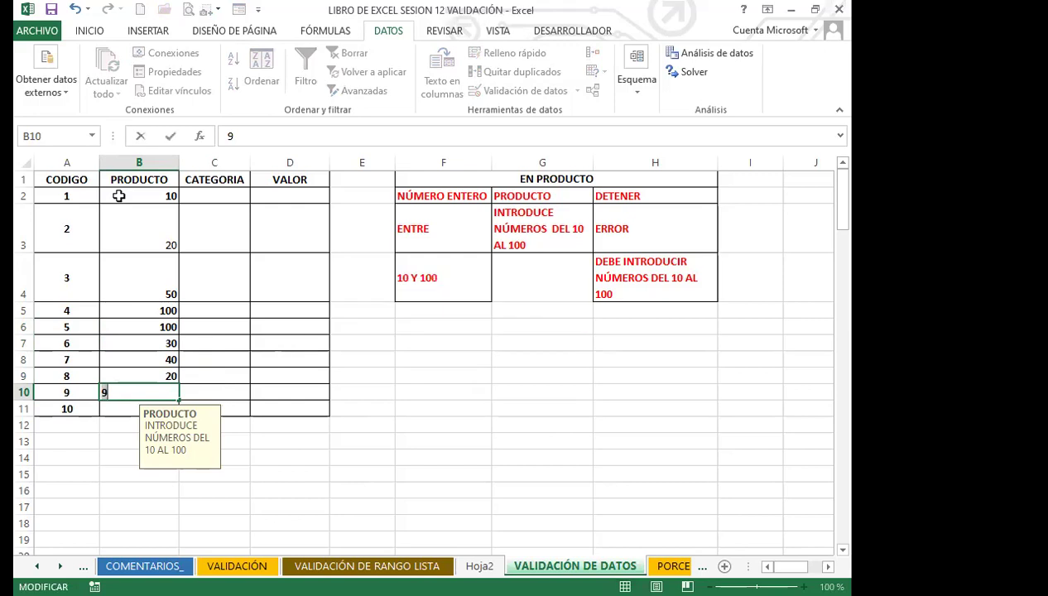
text(10)
key(Return)
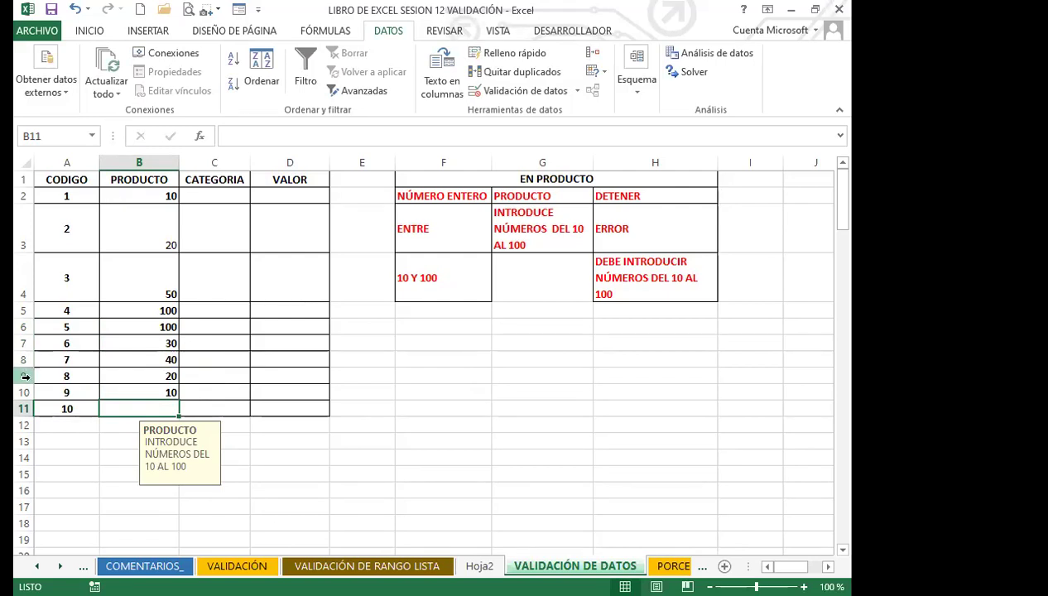
Step: Open the EJE VALIDACIÓN sheet and look over the products in its PRODUCTO column
click(60, 567)
click(60, 566)
click(59, 567)
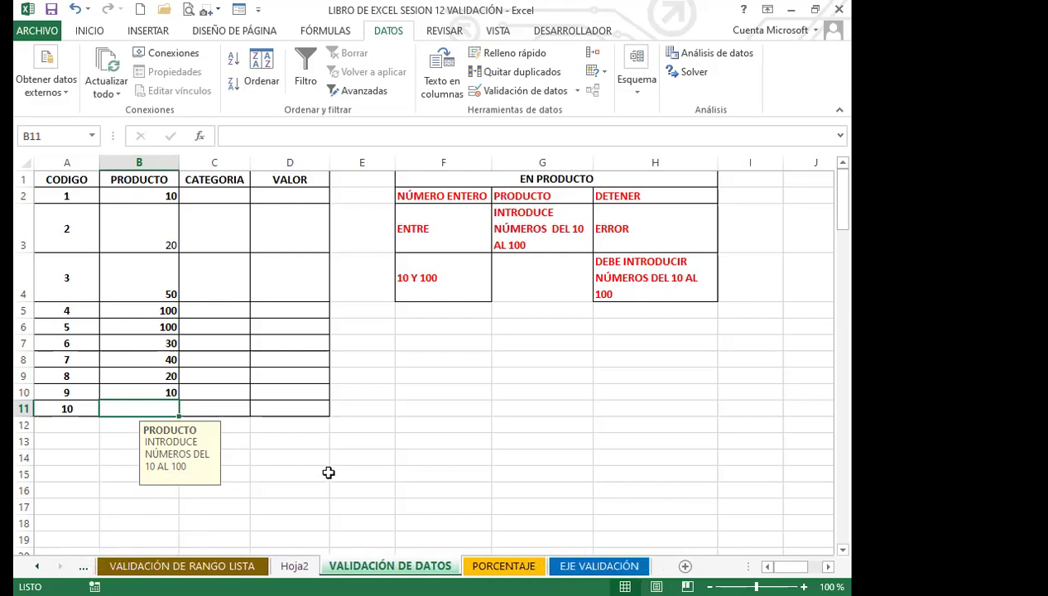
click(596, 565)
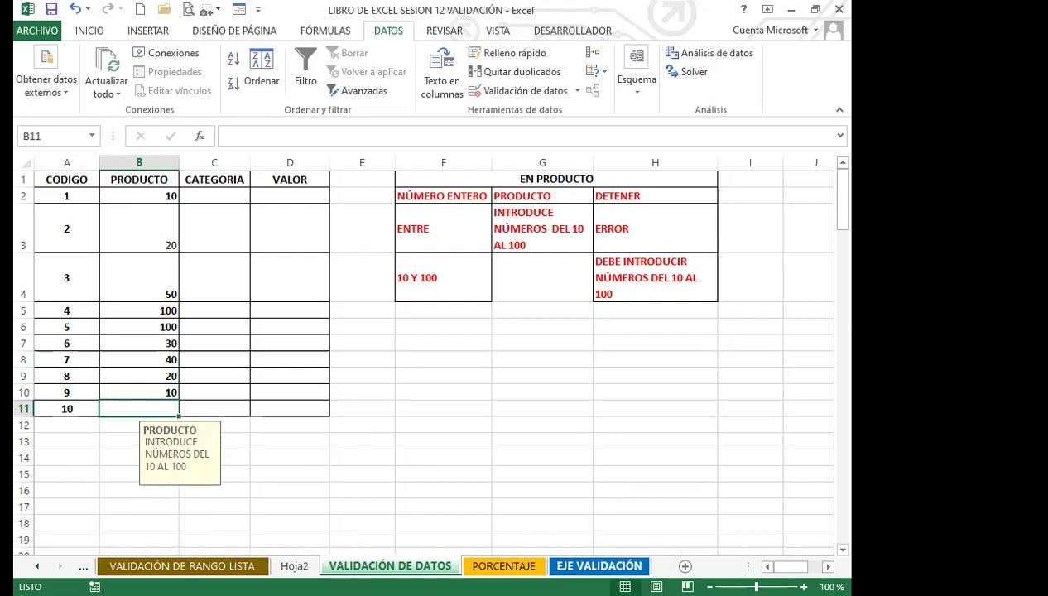
click(329, 404)
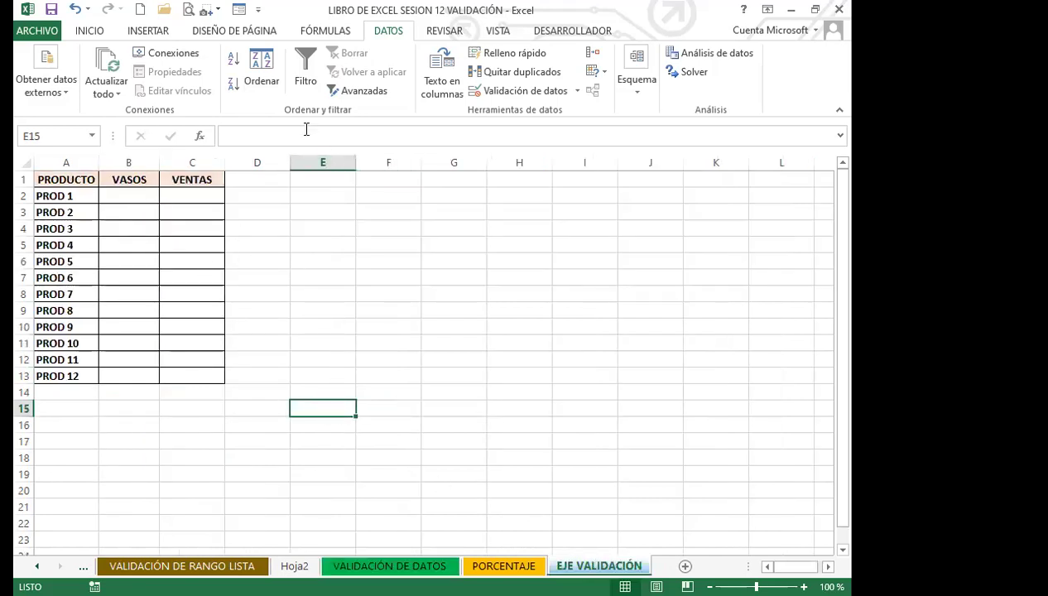
click(200, 398)
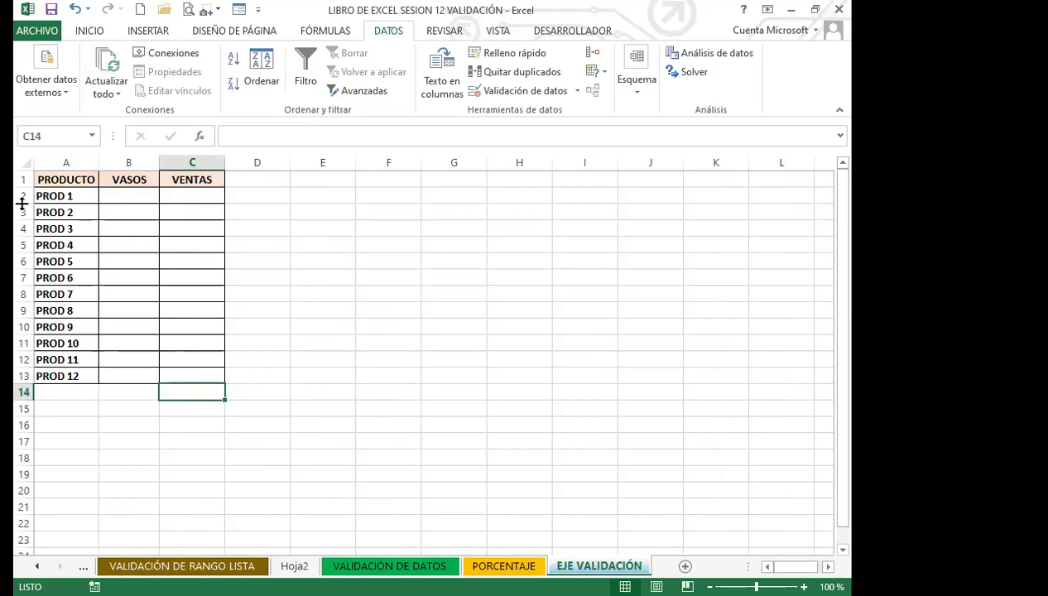
click(56, 193)
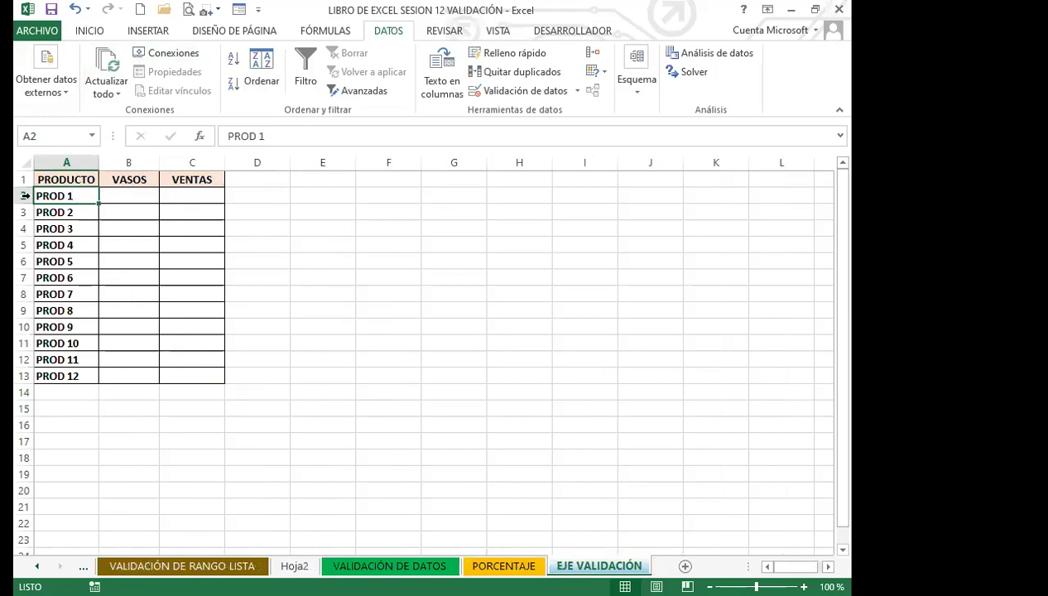
click(77, 211)
click(75, 228)
click(73, 245)
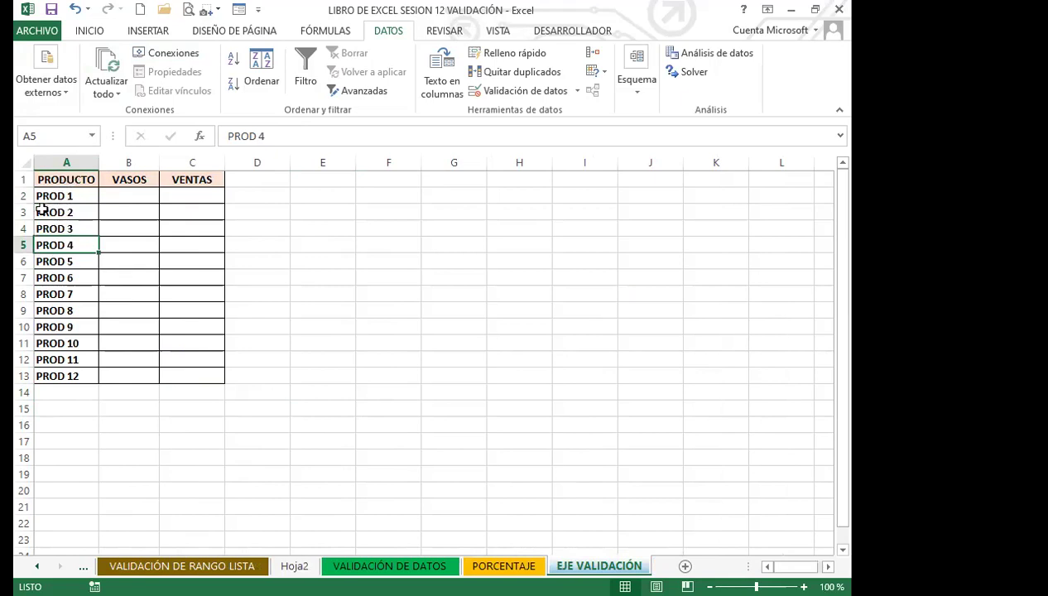
click(80, 192)
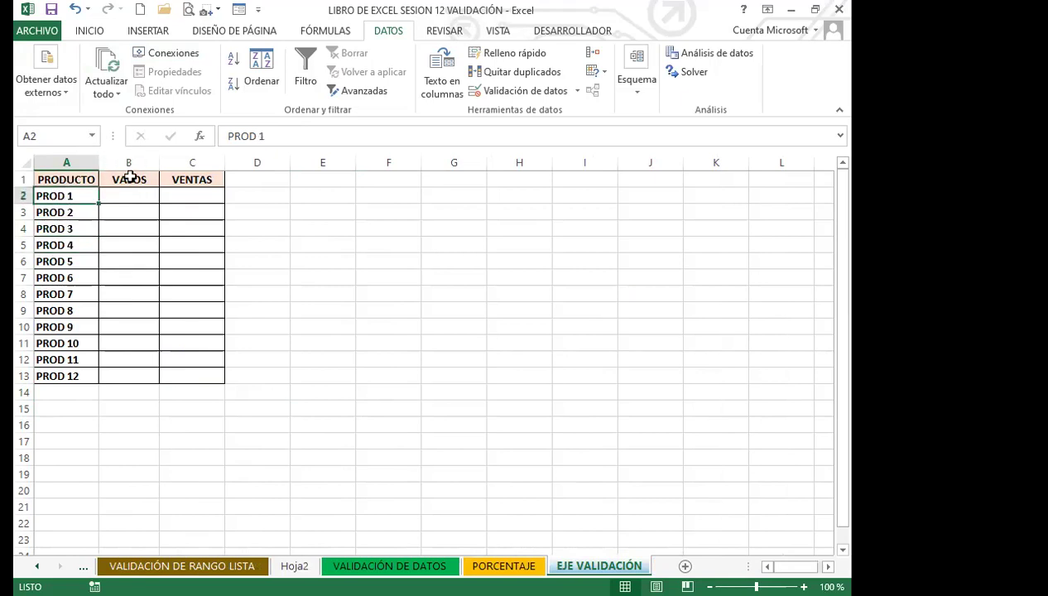
Step: Start a data validation rule for the VENTAS cells C2:C13 with the Personalizada criterion
click(200, 191)
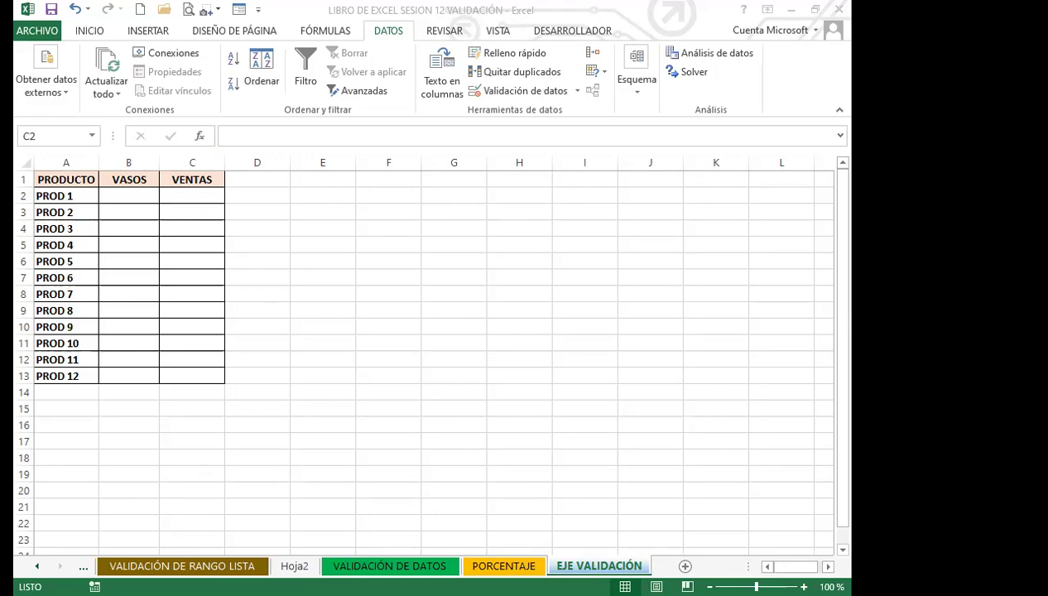
click(162, 199)
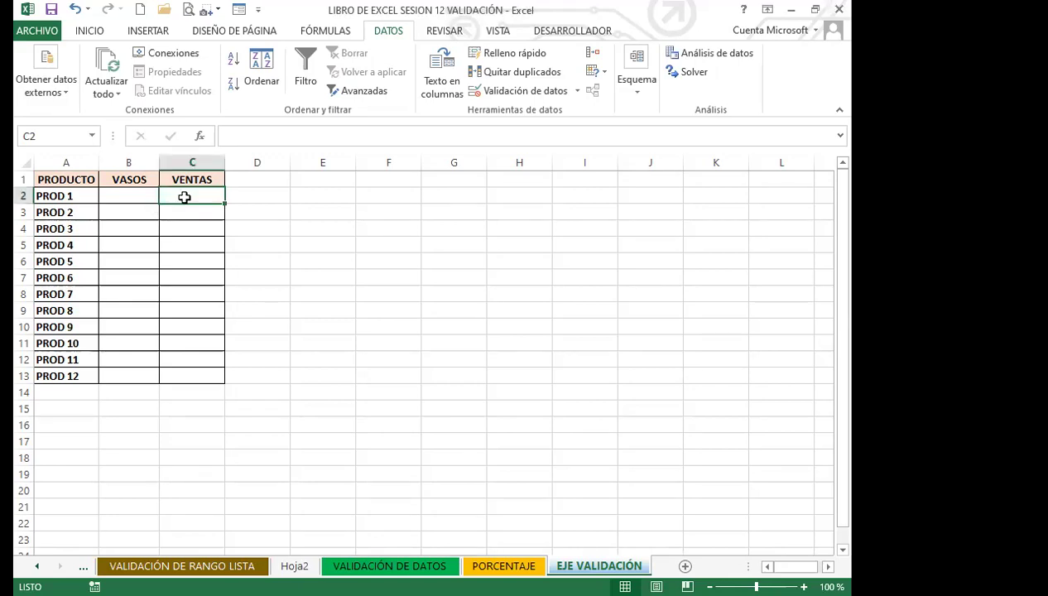
drag(184, 197, 169, 376)
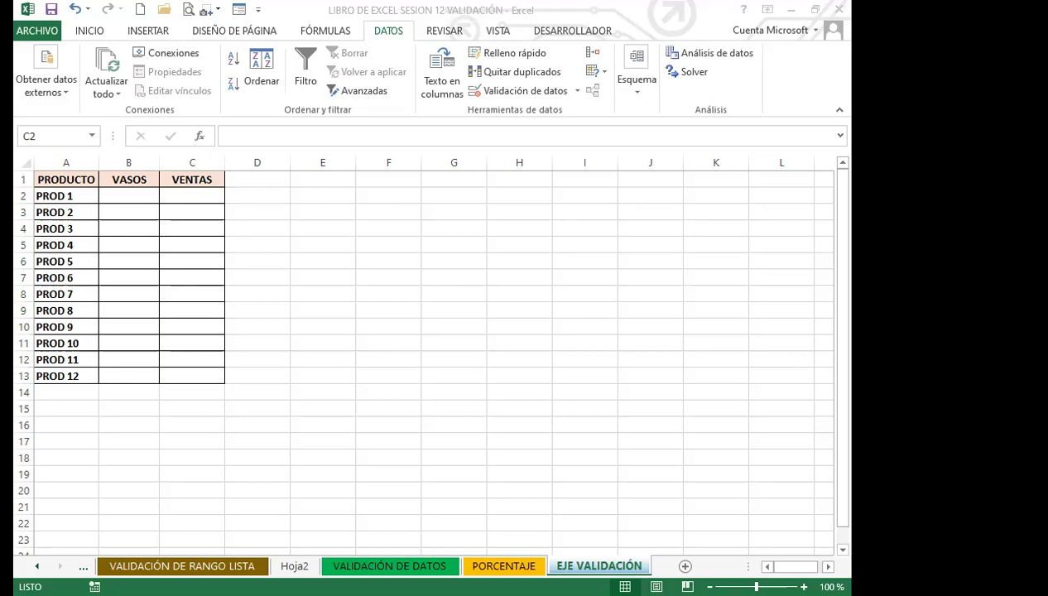
click(578, 91)
click(517, 111)
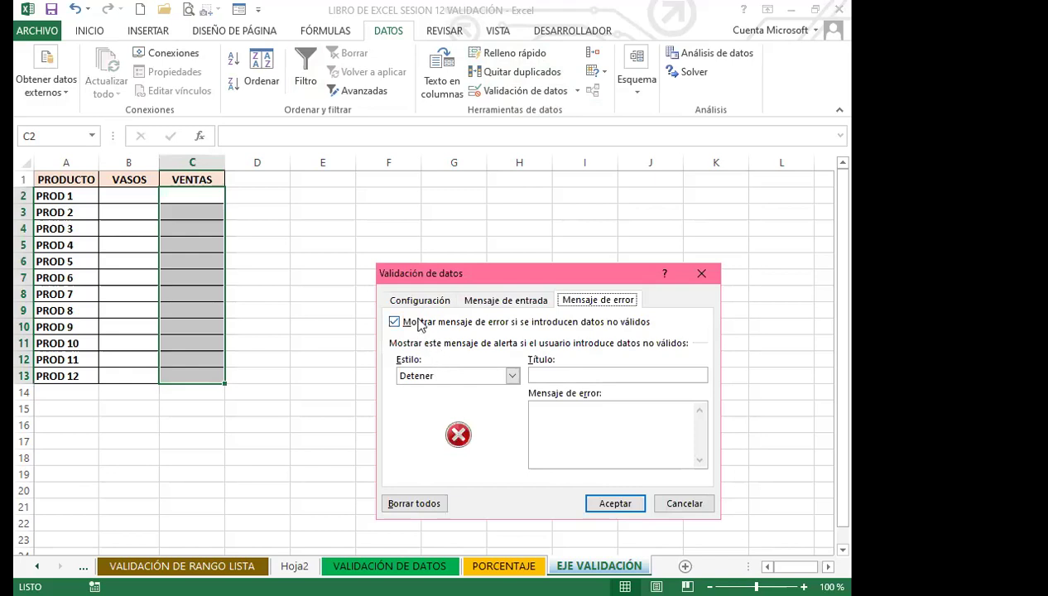
click(418, 301)
click(492, 353)
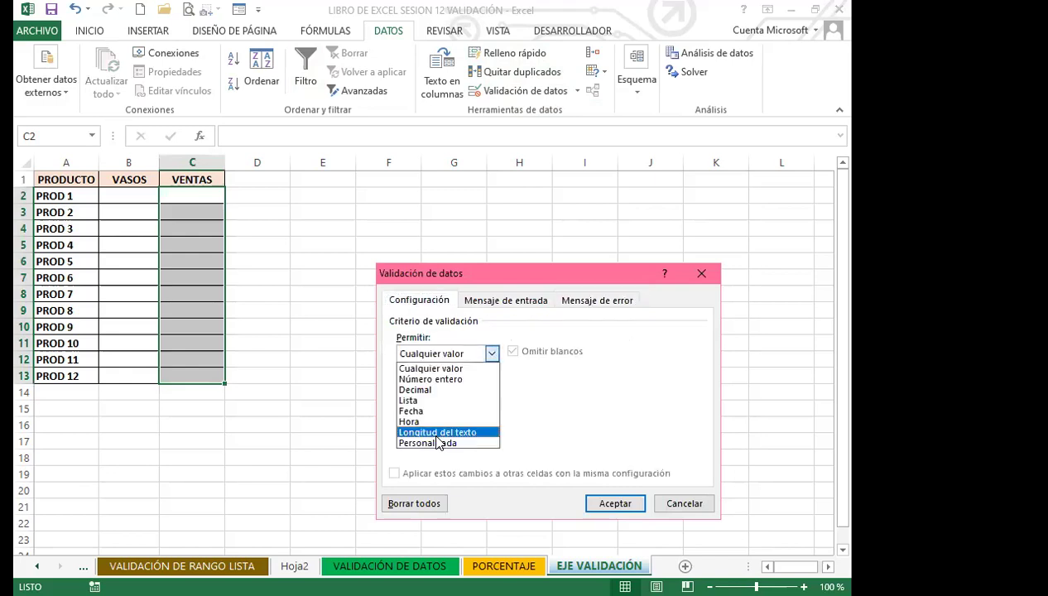
click(428, 444)
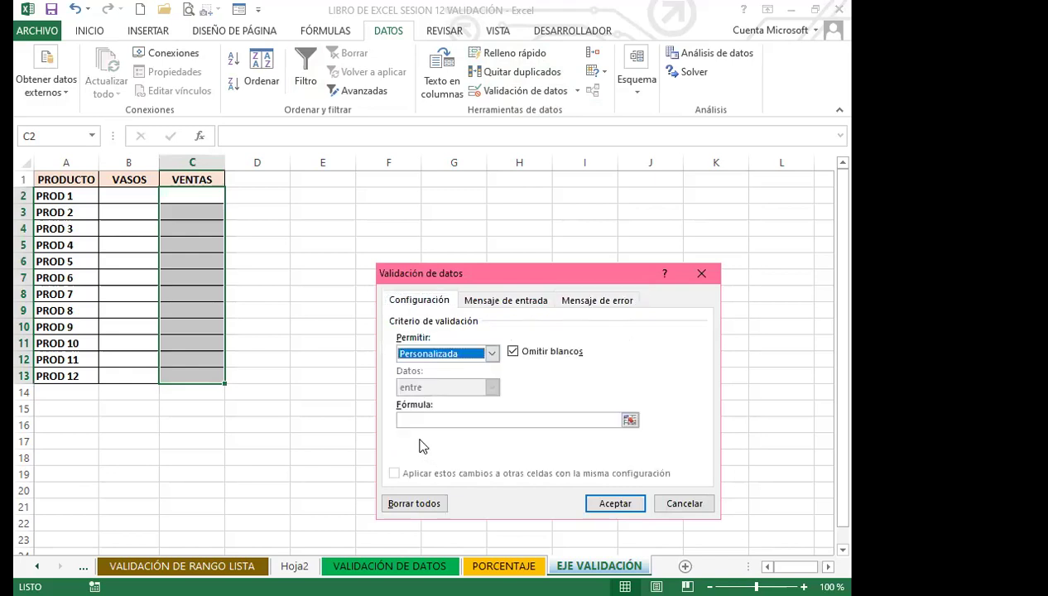
Step: Set the custom validation formula for the VENTAS cells to =B2>0
click(402, 420)
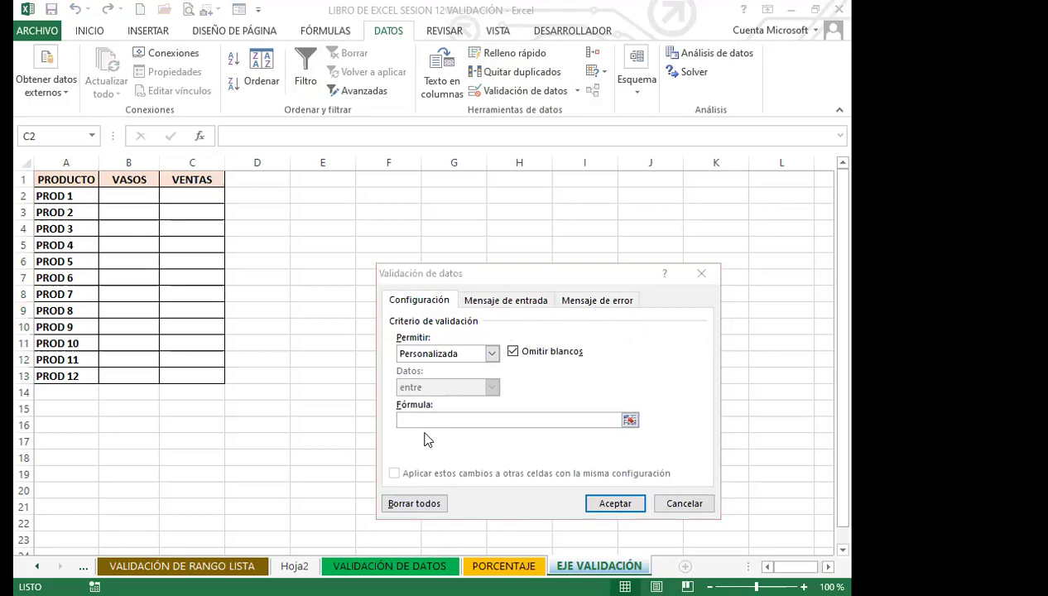
click(403, 420)
text(=)
click(131, 199)
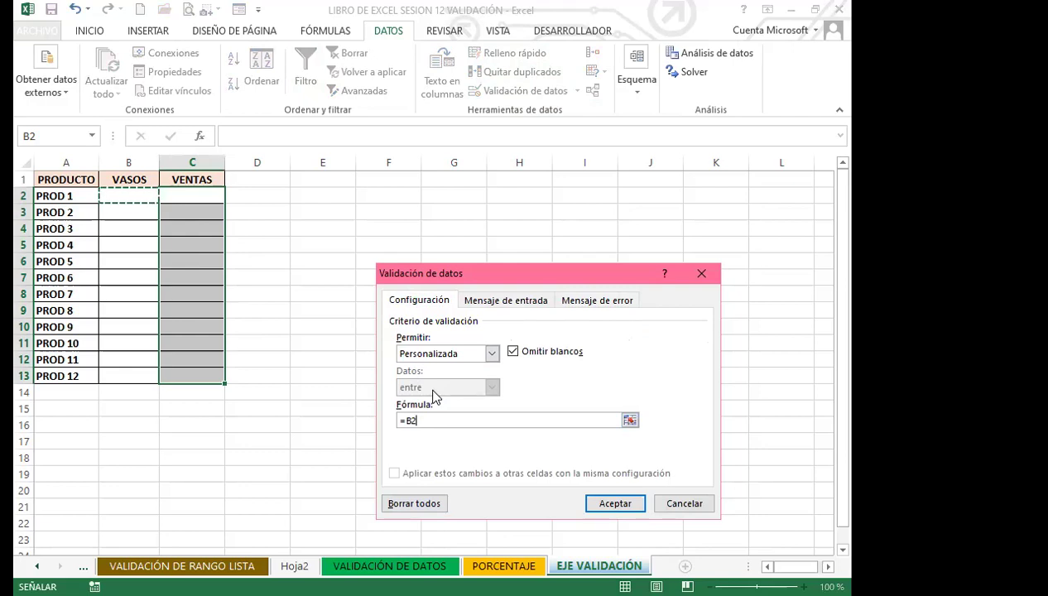
text(>0)
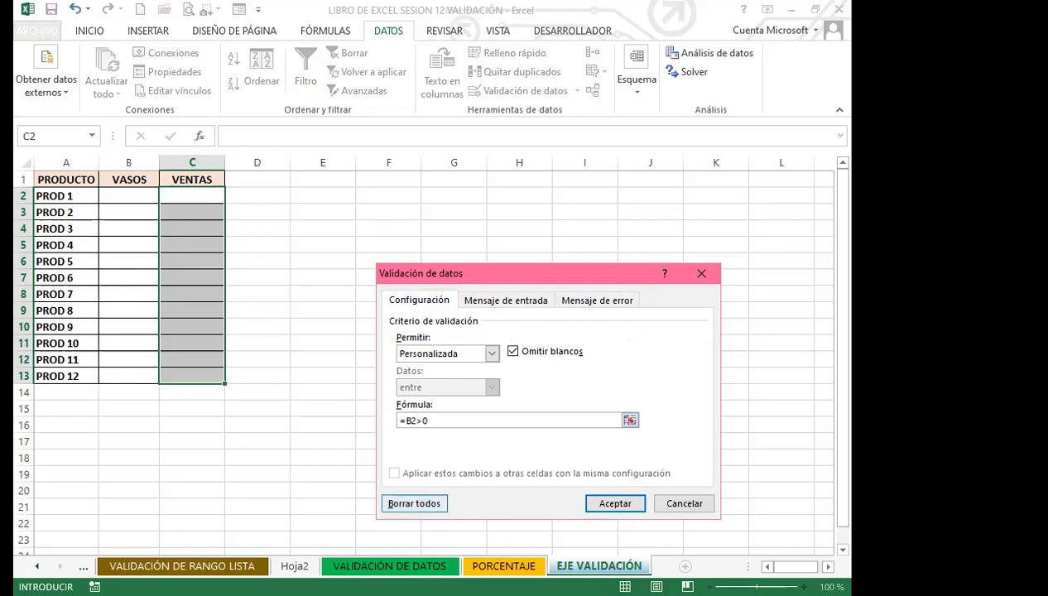
key(Return)
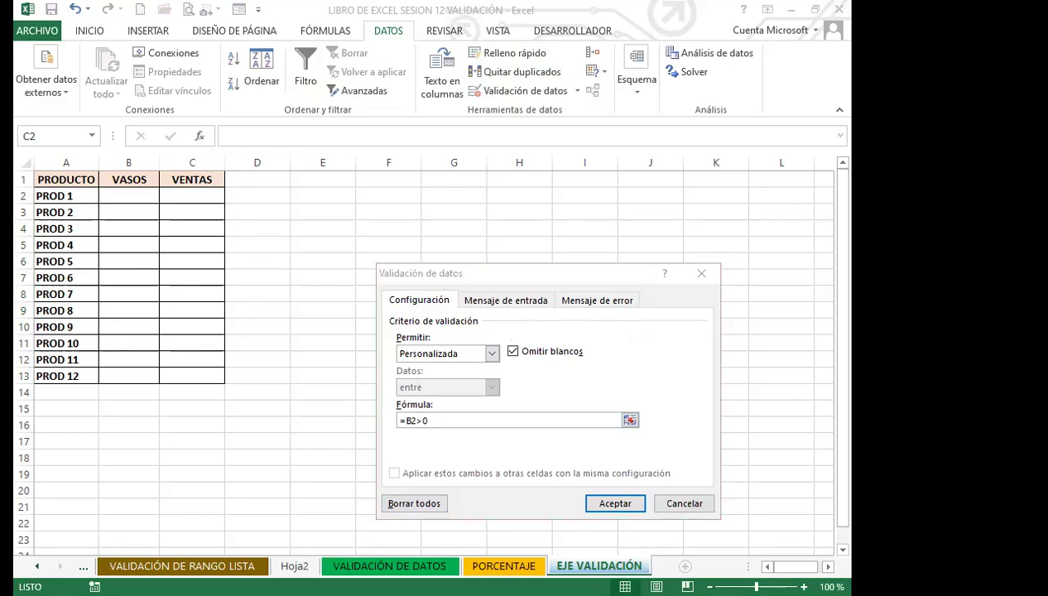
click(458, 423)
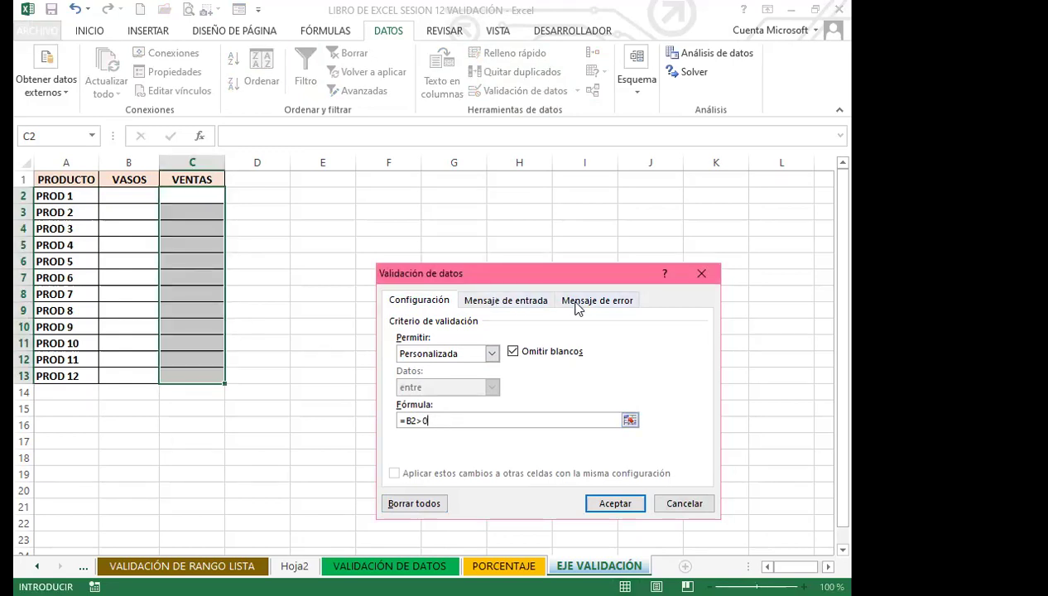
Step: Give the error alert the title Unico and the message "NO SE TIENE EXISTENCIA DE ESTE PRODUCTO, VIENE DENTRO DE 15 DÍAS"
click(508, 306)
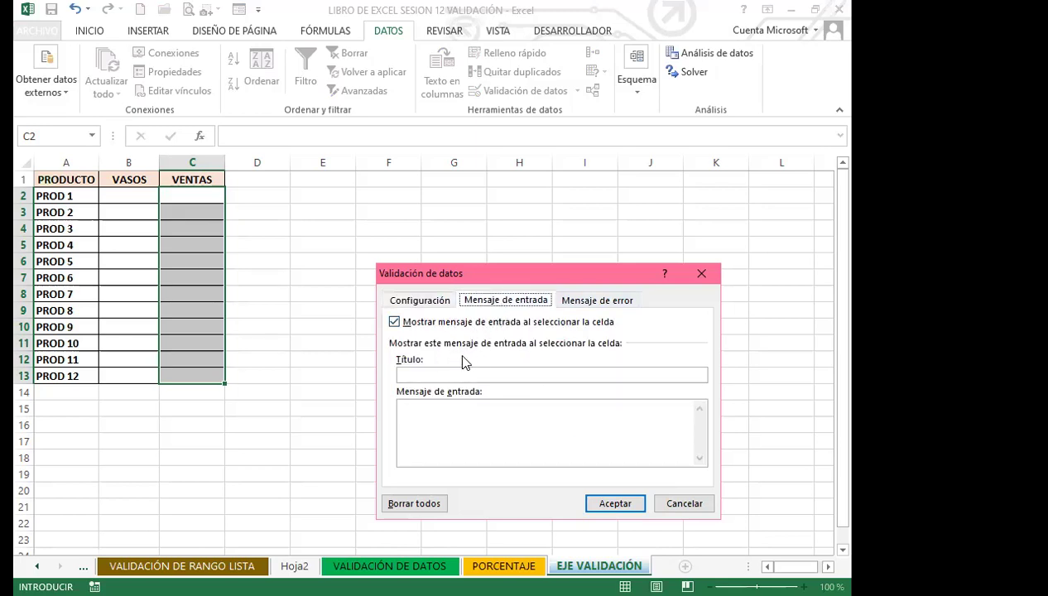
click(591, 303)
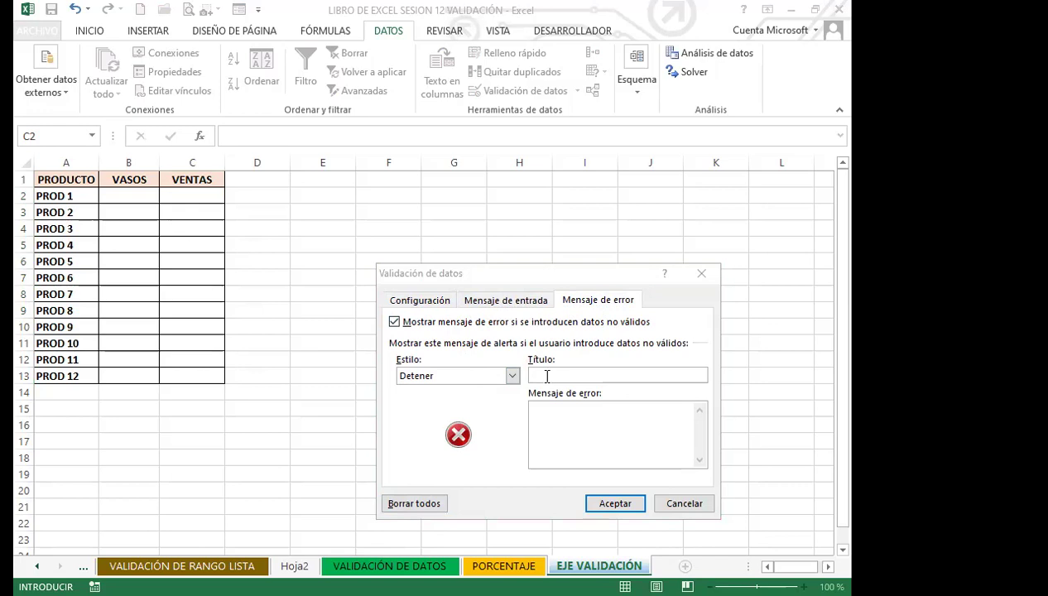
key(alt+Tab)
text(Unico)
key(Tab)
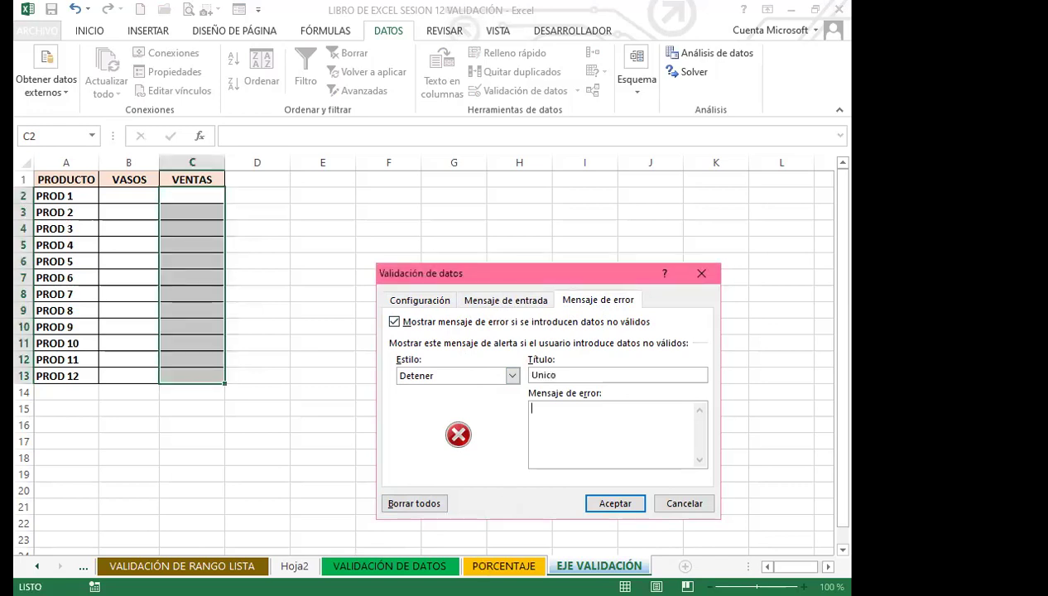
key(alt+Tab)
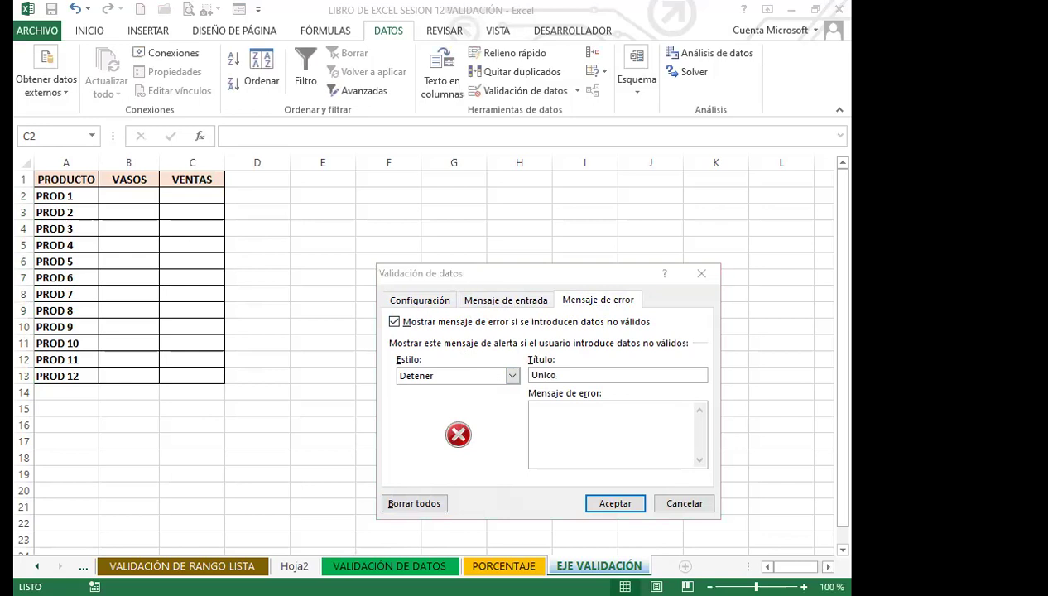
click(544, 422)
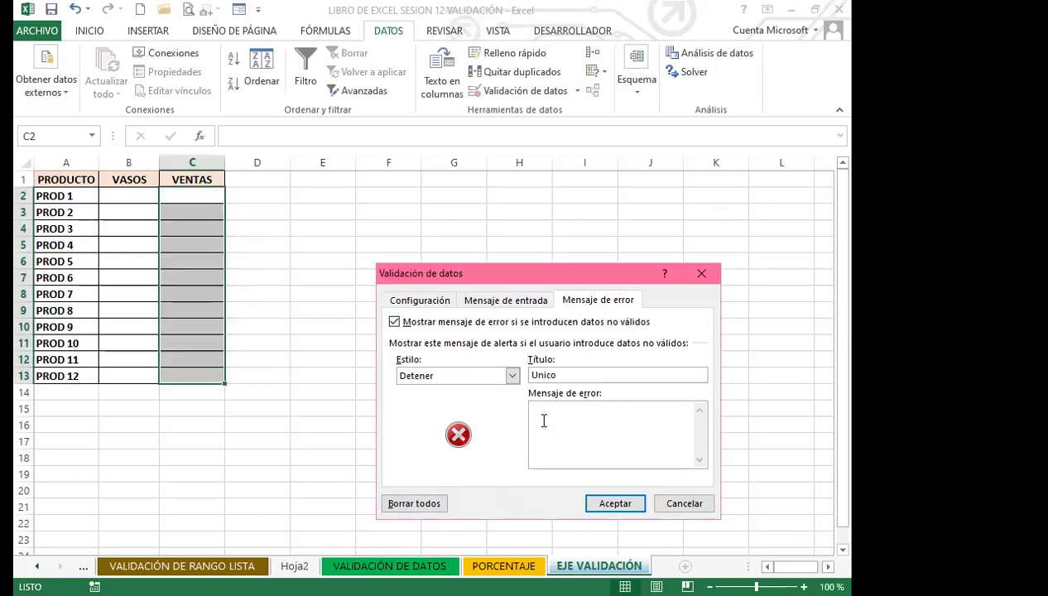
text(NO SE TIENE EXISTENCIA DE ESTE PRODUCTO, VIENE DENTRO DE 15 DIAS)
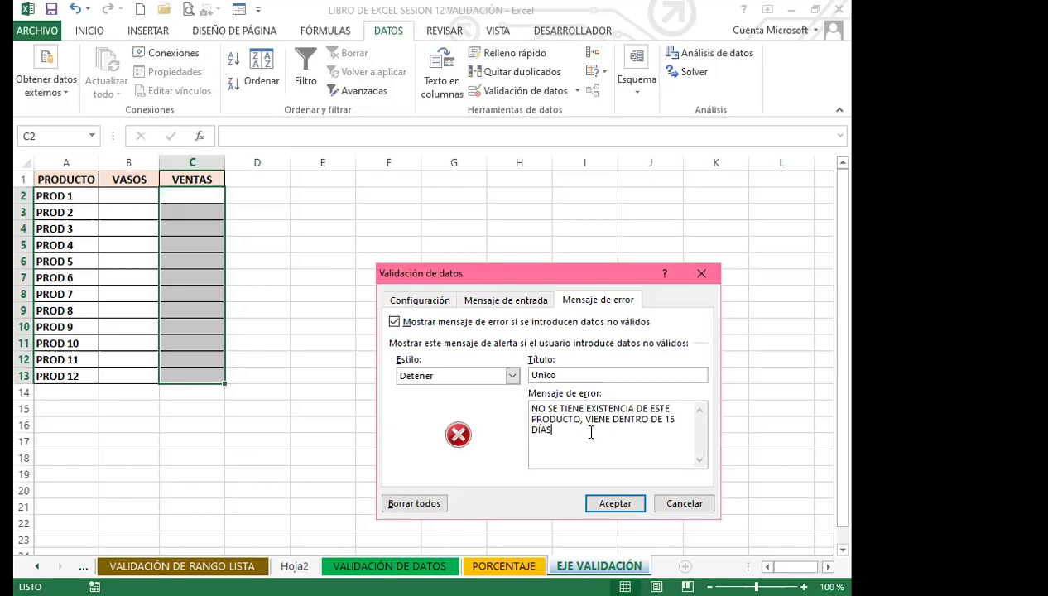
Step: Change the error alert's title to ERROR and apply the validation rule to the VENTAS cells
double_click(567, 375)
text(ERROR)
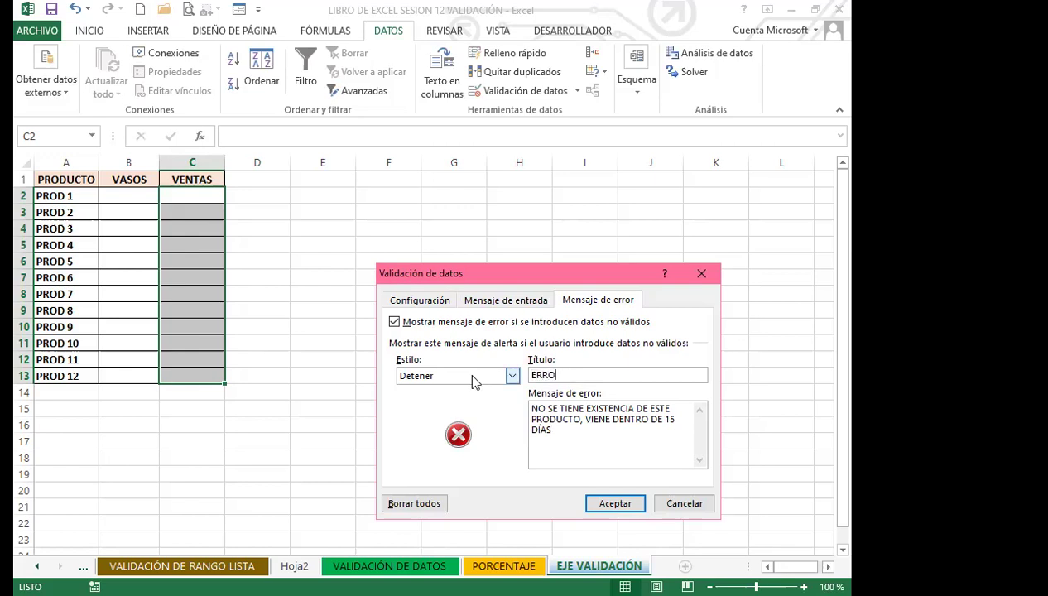
click(559, 436)
click(612, 507)
Step: Enter the VENTAS values 100 for PROD 1 and 200 for PROD 2 in cells C2 and C3
click(199, 192)
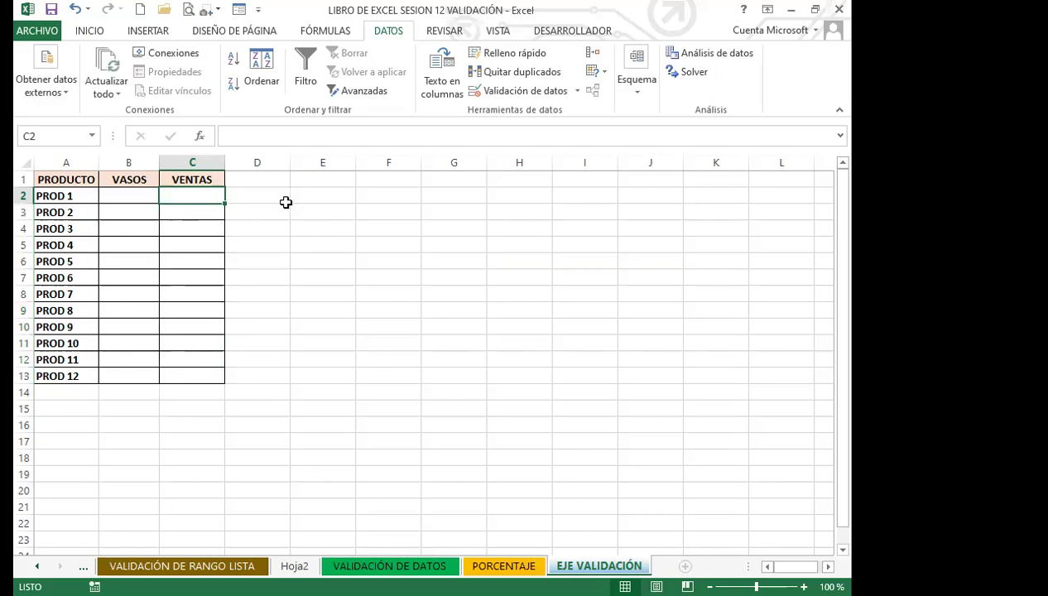
text(100)
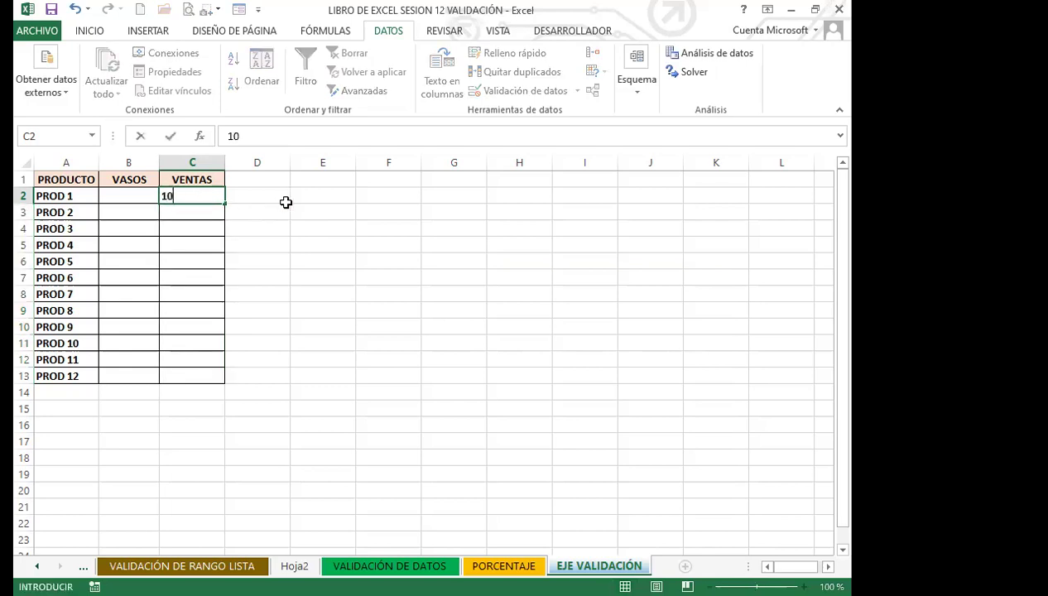
key(Return)
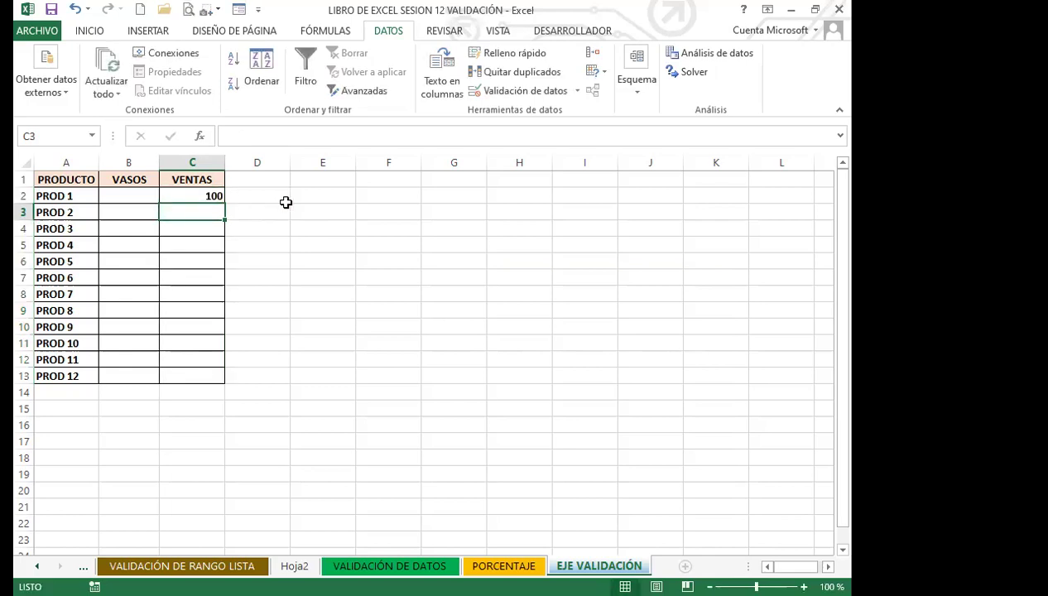
text(200)
key(Return)
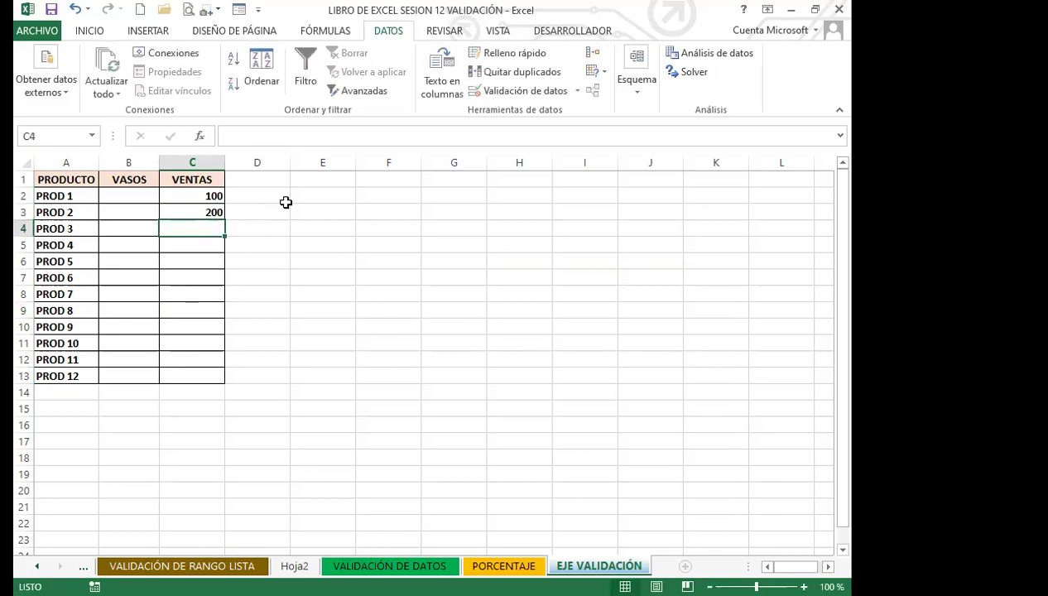
Step: Try 50 as the VENTAS value for PROD 3 in C4 and clear the cell
text(50)
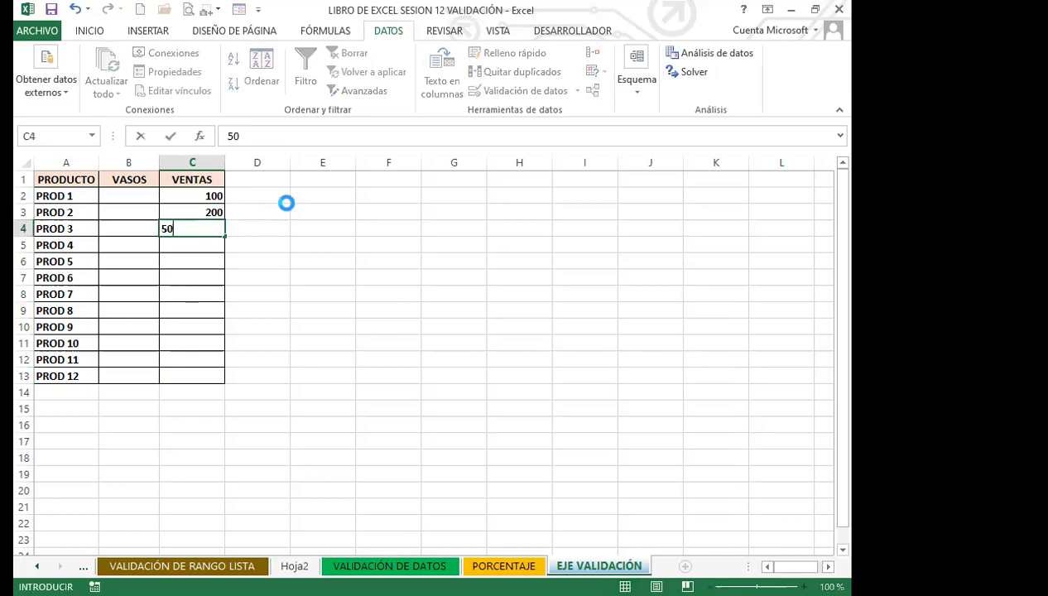
key(Return)
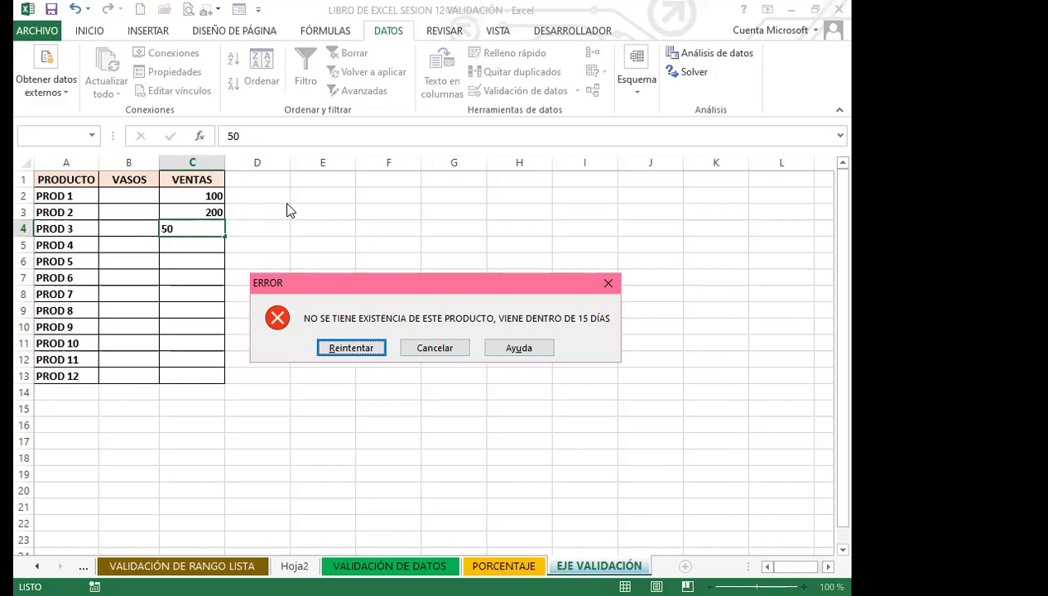
key(Return)
key(BackSpace)
key(BackSpace)
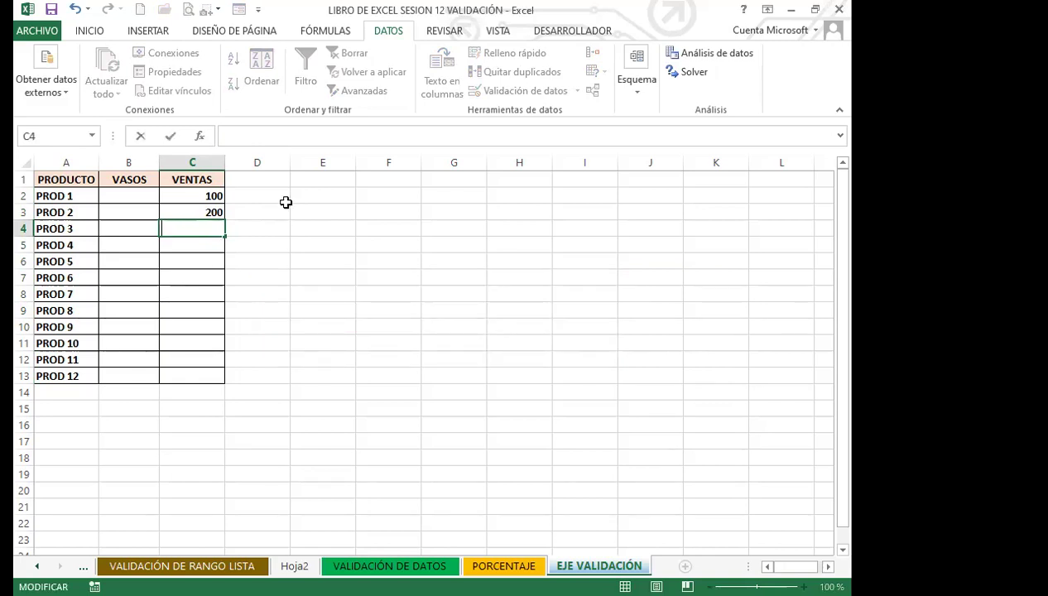
key(Return)
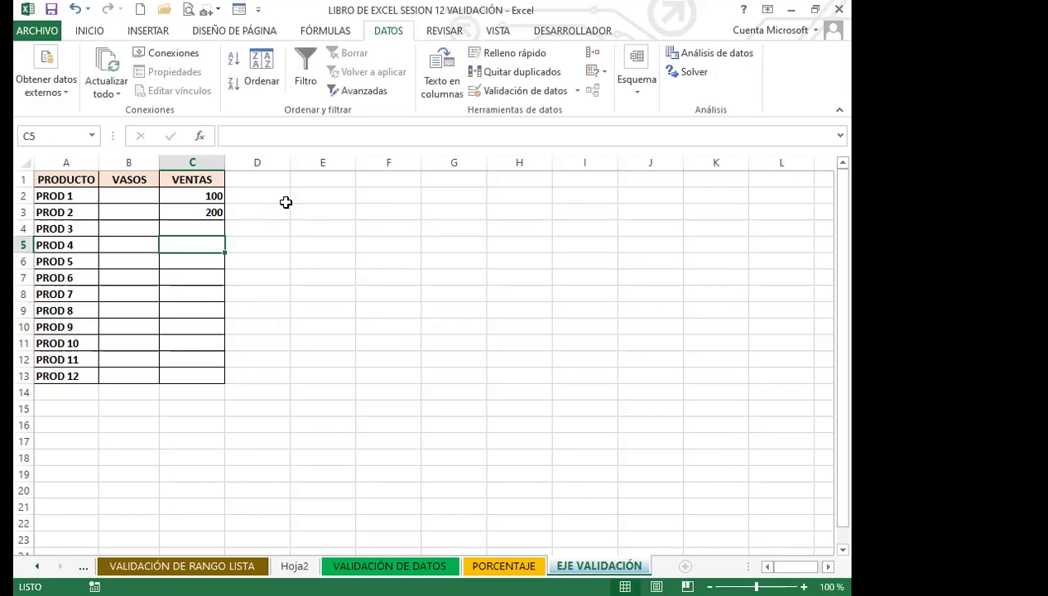
Step: Try 40 as the VENTAS value for PROD 7 in C8 and cancel the entry
key(Down)
key(Down)
key(Down)
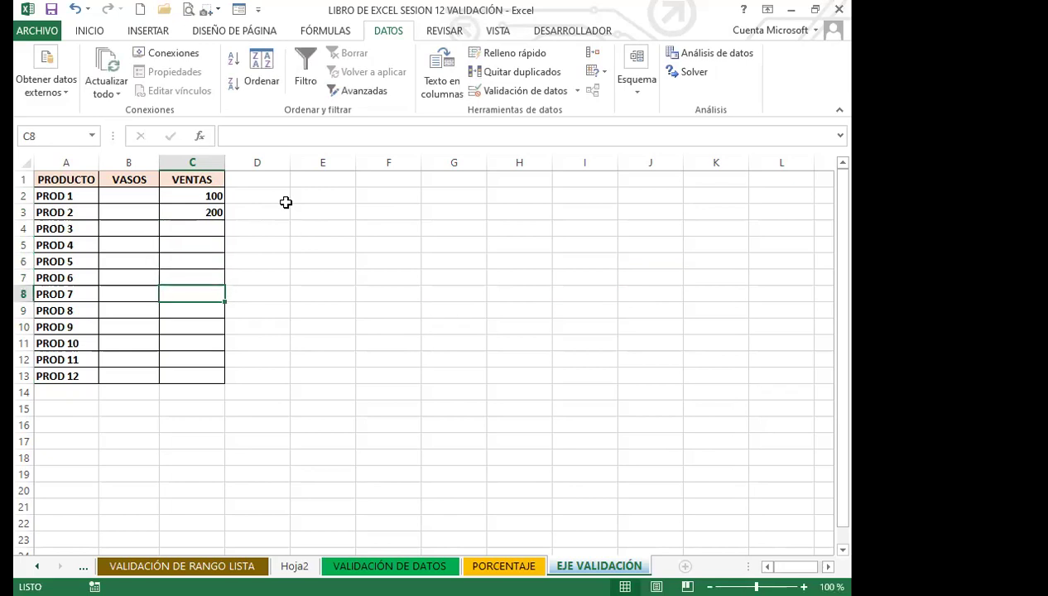
text(40)
key(Return)
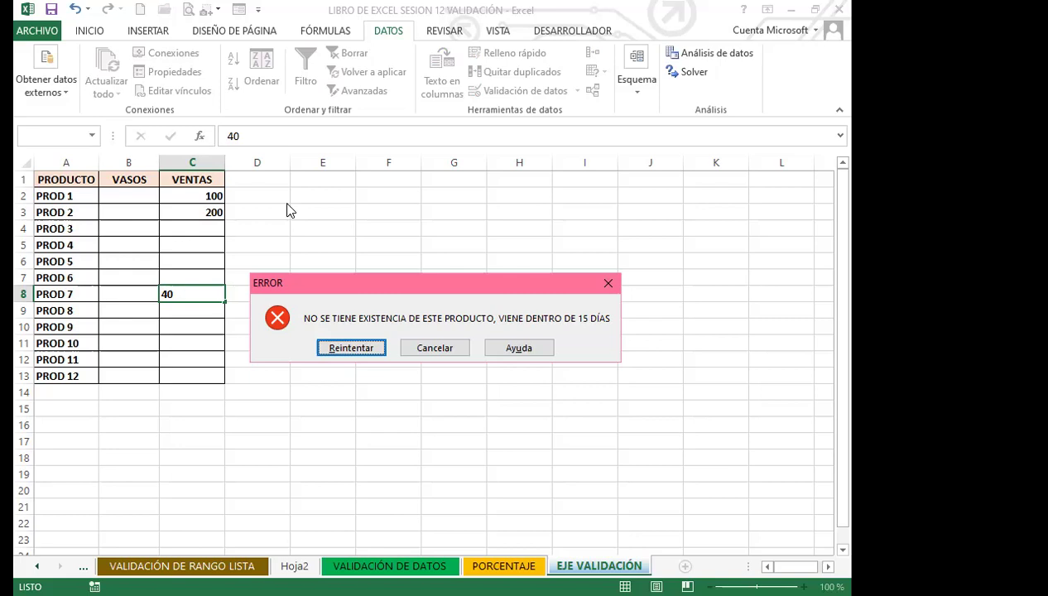
key(Escape)
Step: Enter 20 as the VENTAS value for PROD 10 in cell C11
key(Down)
key(Down)
key(Down)
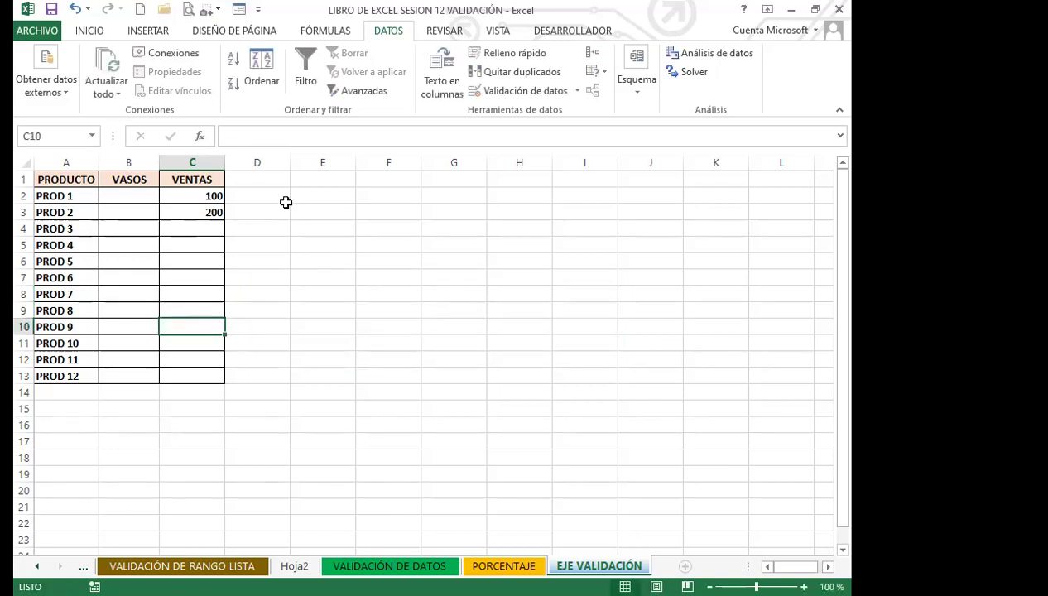
text(20)
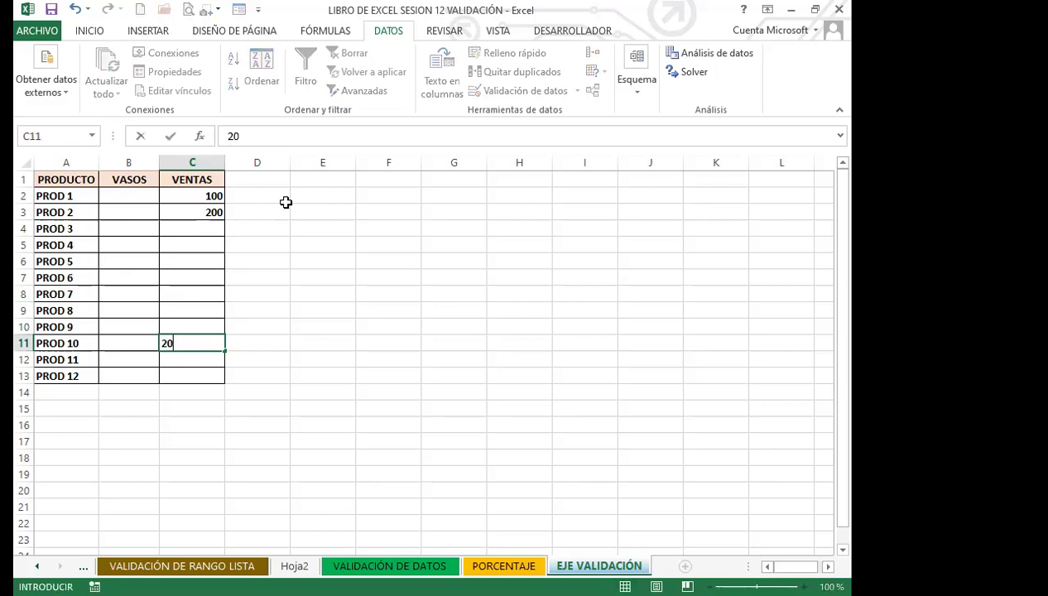
key(Return)
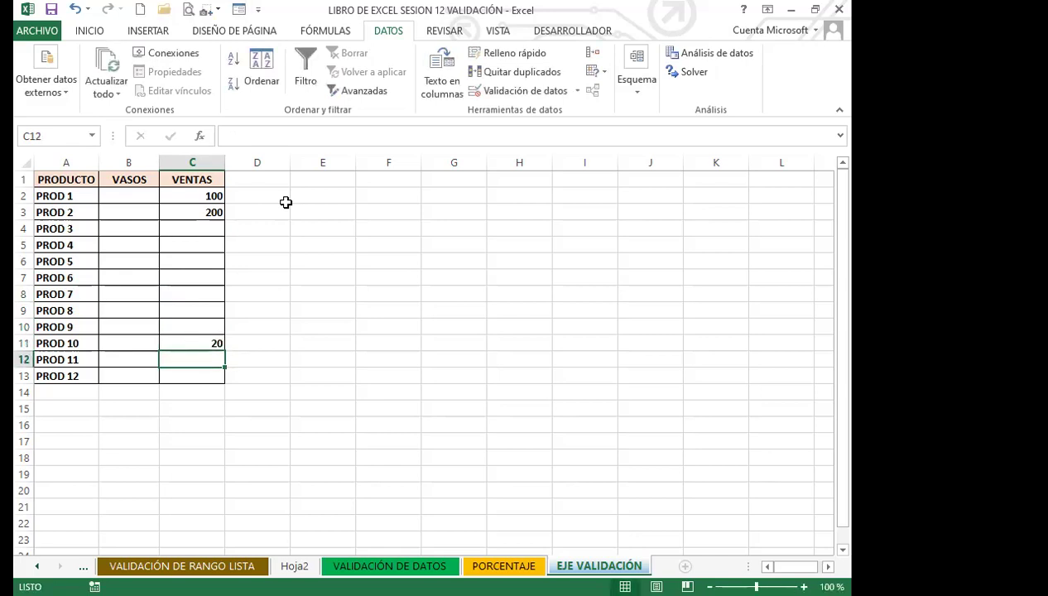
Step: Try 100 as the VENTAS value for PROD 11 in C12 and dismiss the entry
text(100)
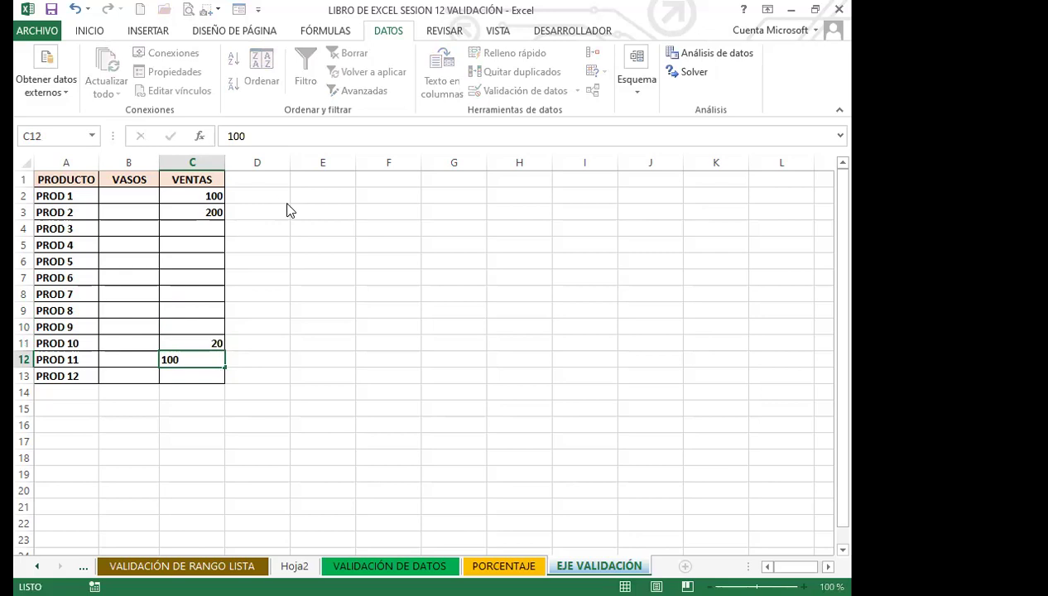
key(Return)
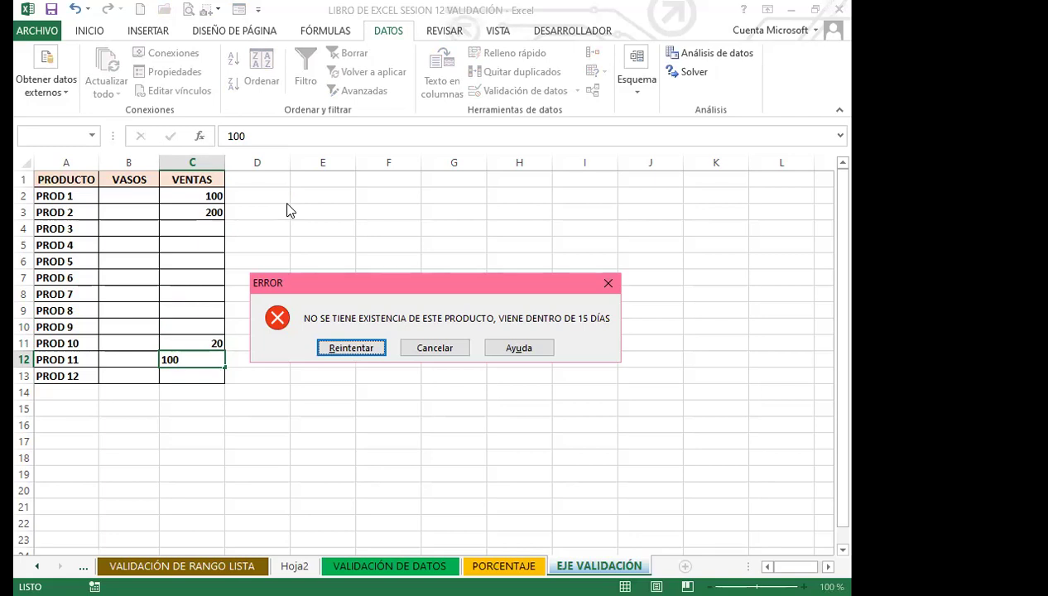
click(615, 285)
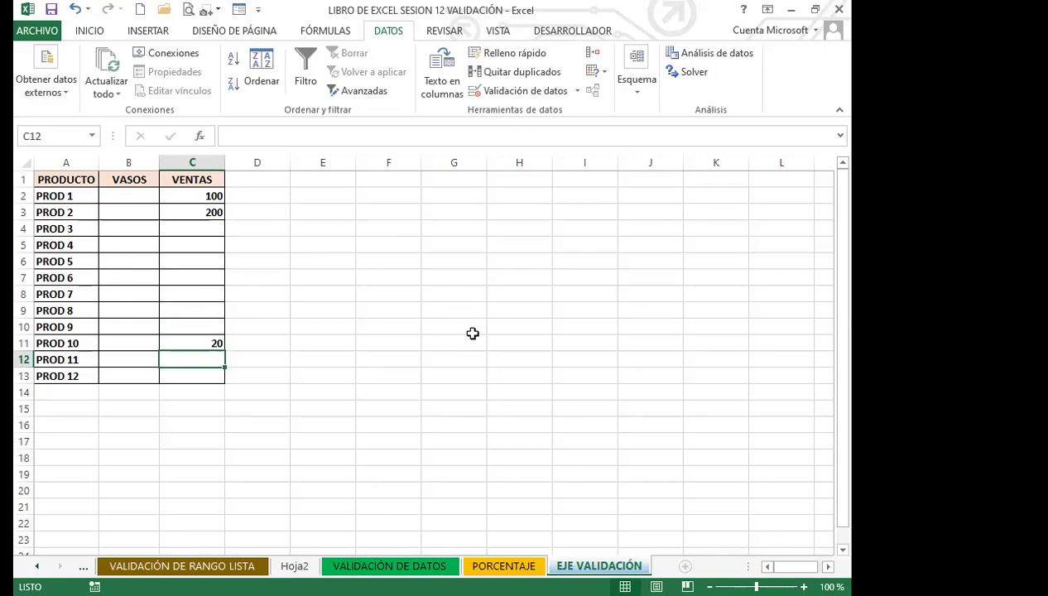
click(387, 245)
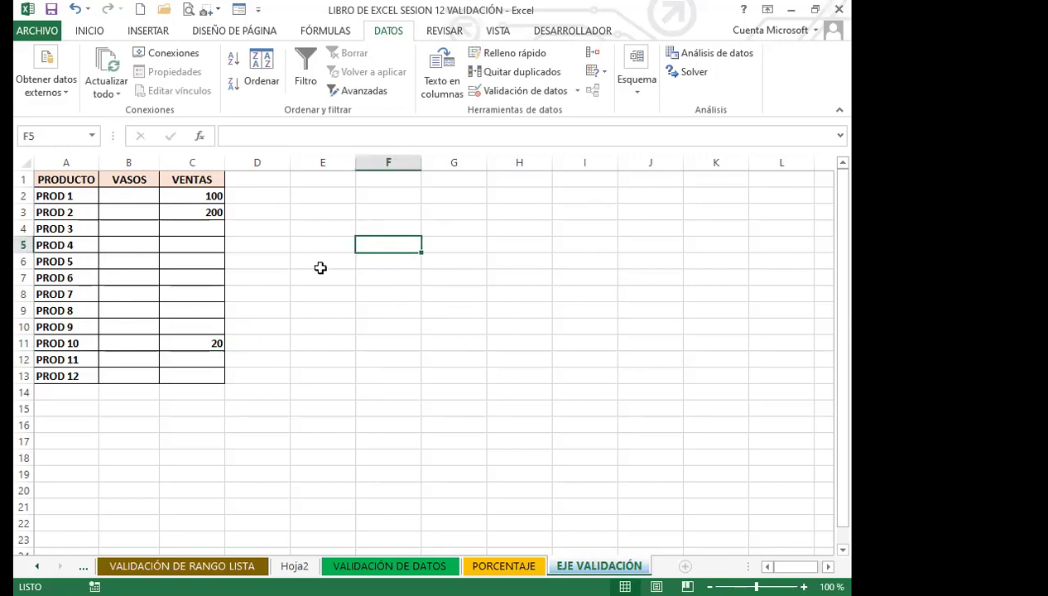
drag(196, 195, 161, 376)
click(197, 235)
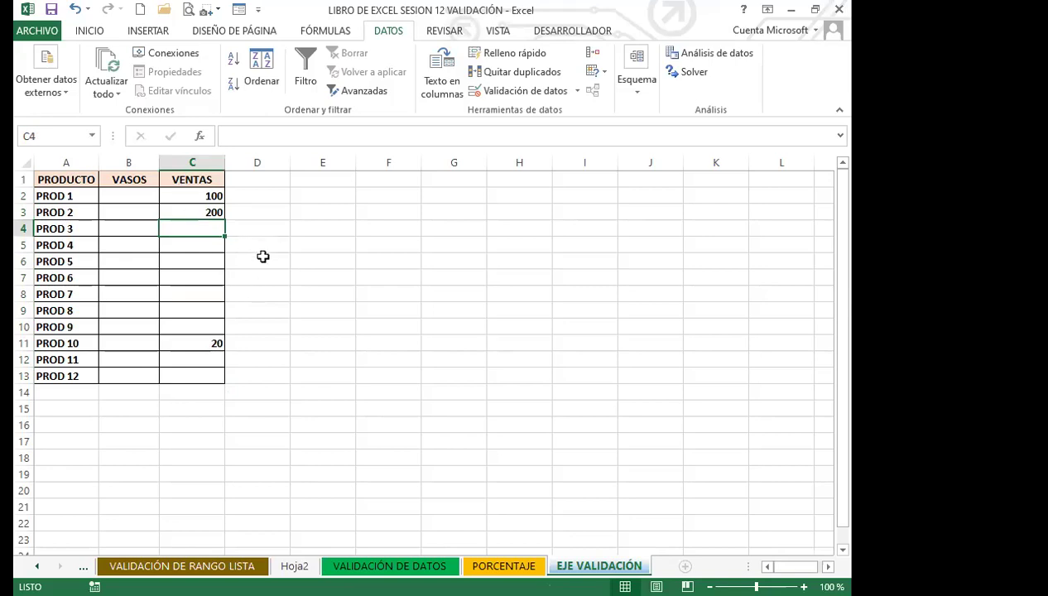
drag(264, 257, 264, 251)
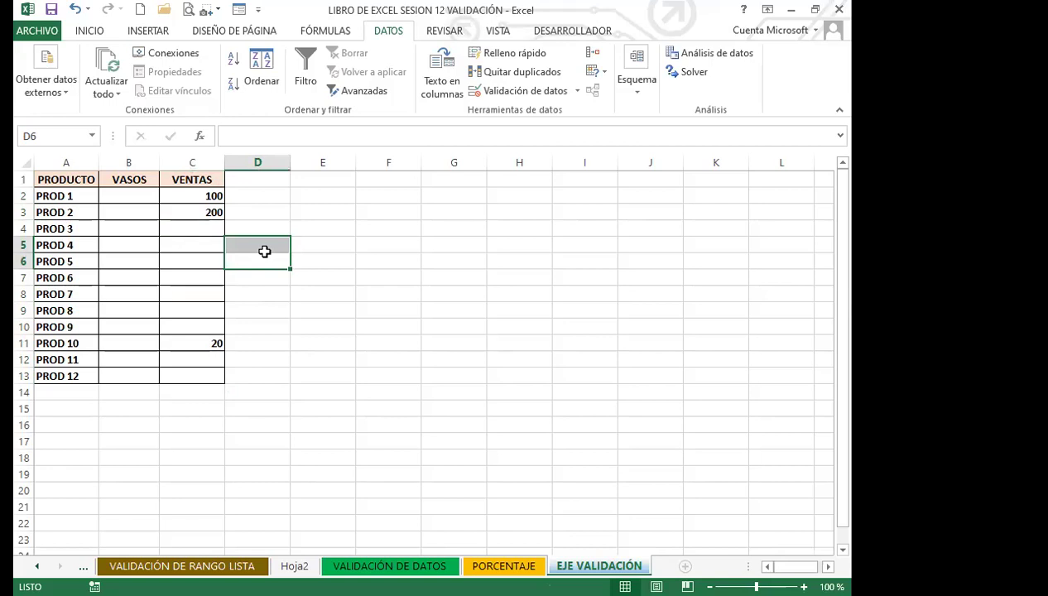
click(323, 294)
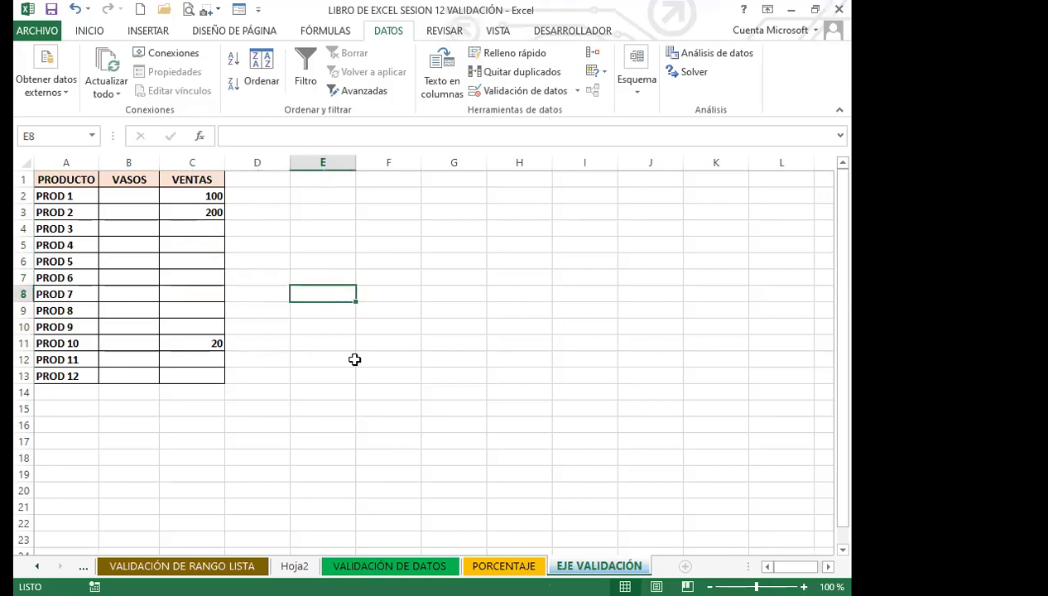